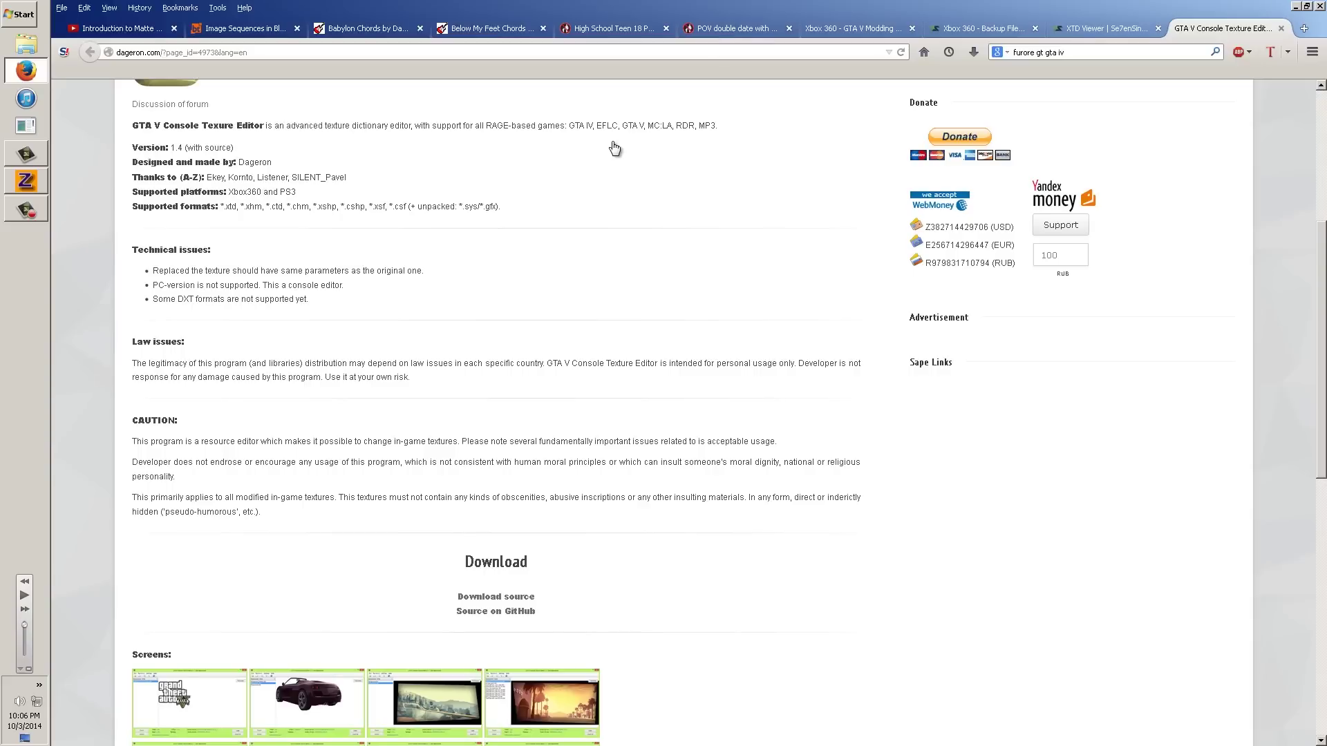
Step: Switch to ZModeler to view its empty workspace, and return to the Firefox browser
left_click(30, 181)
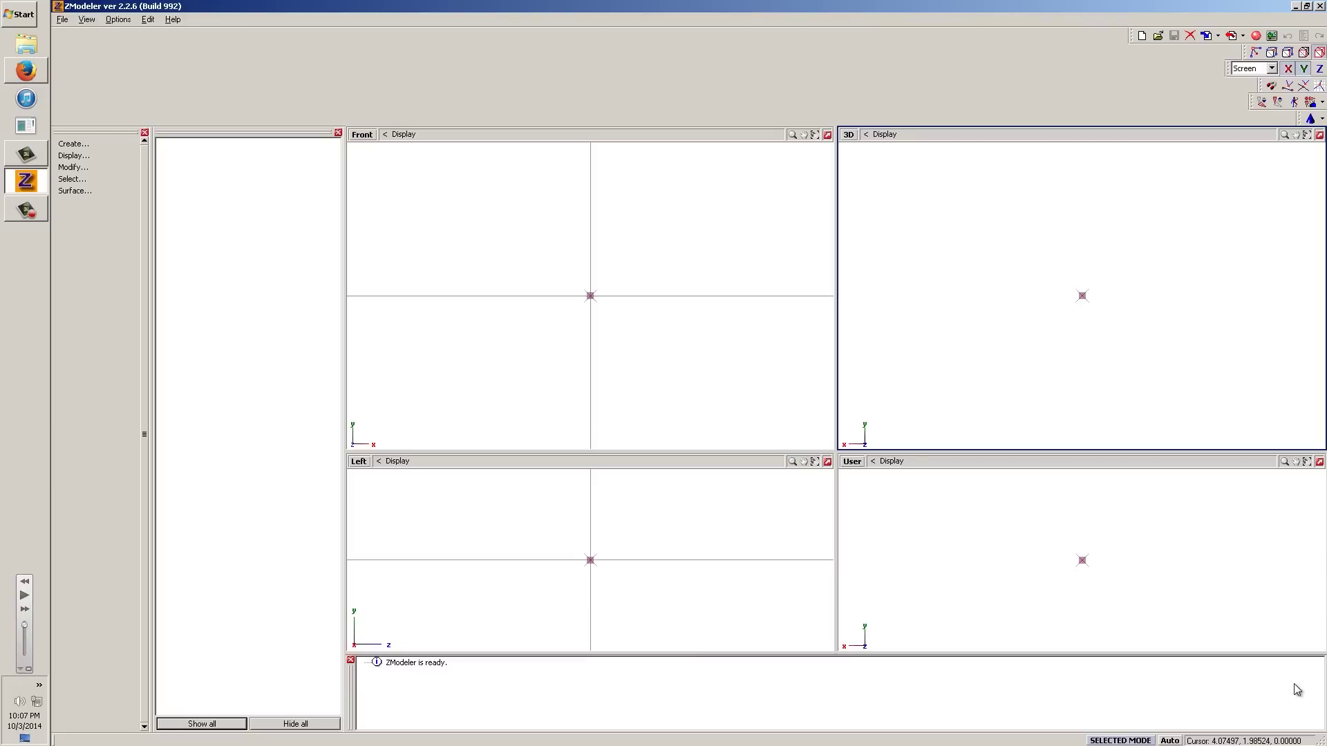
key("Down")
key("Down")
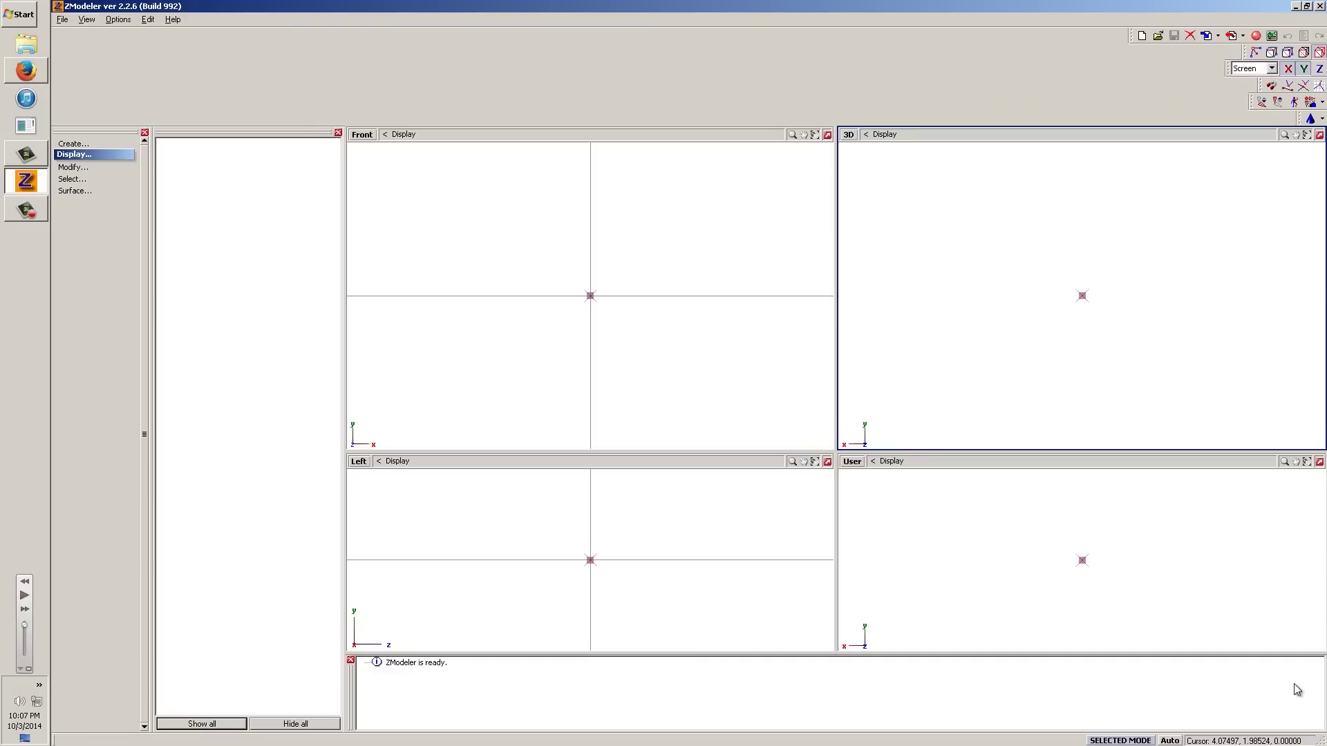
key("alt+Tab")
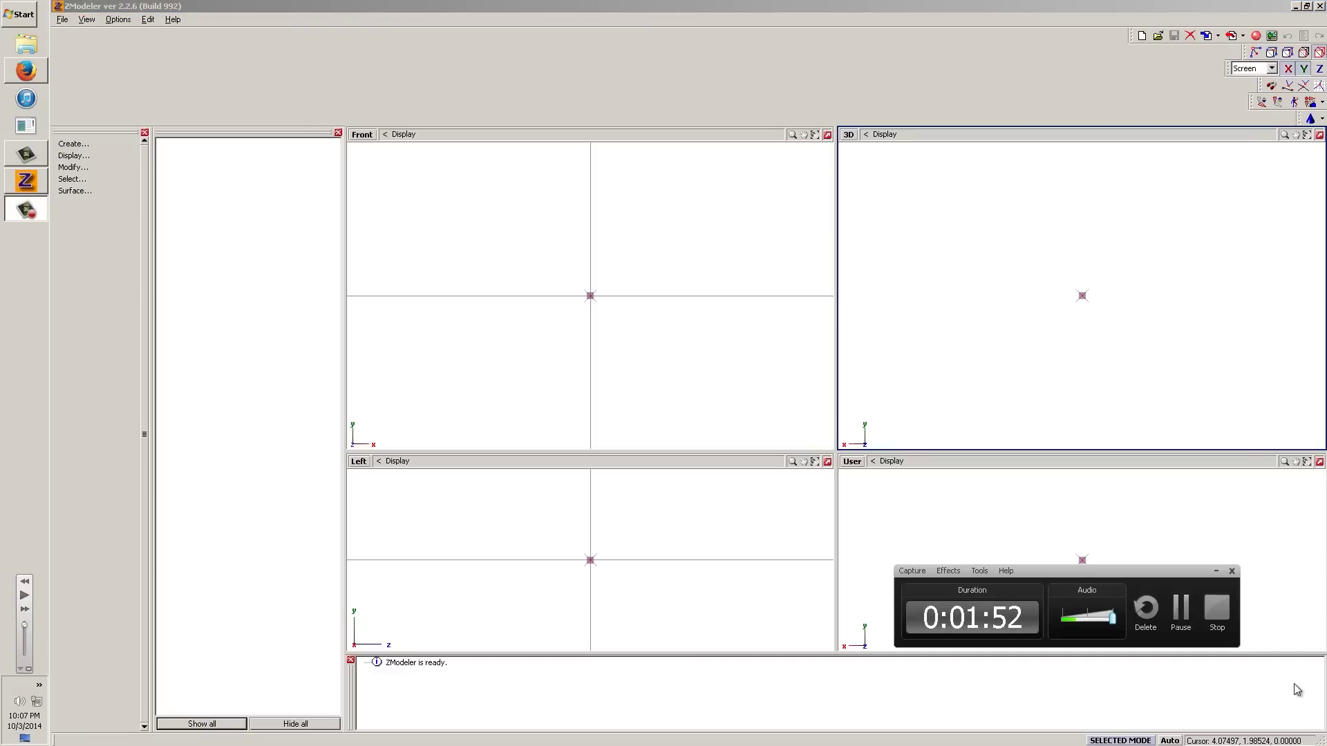
key("alt+Tab")
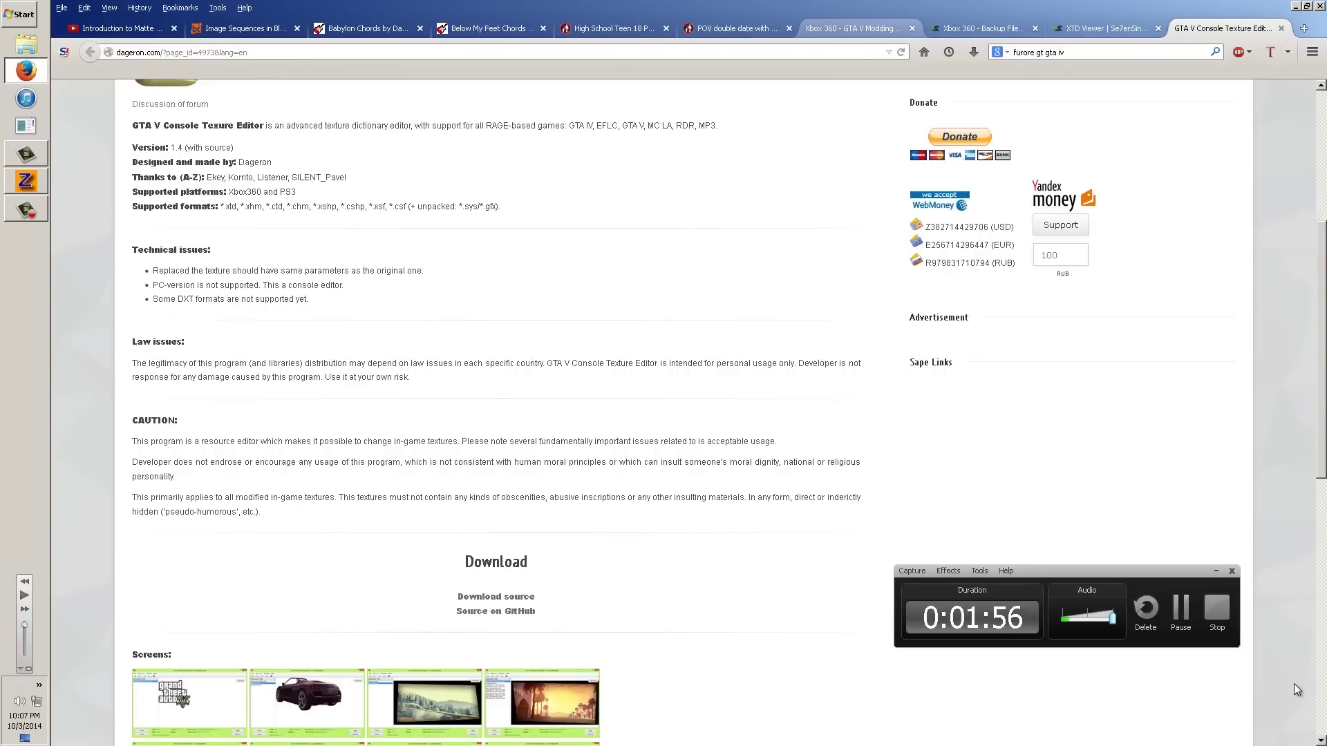
Step: Examine the GTA V Modding Tools thread, highlighting the Liberty V Common Extractor entry and its download link
left_click(864, 32)
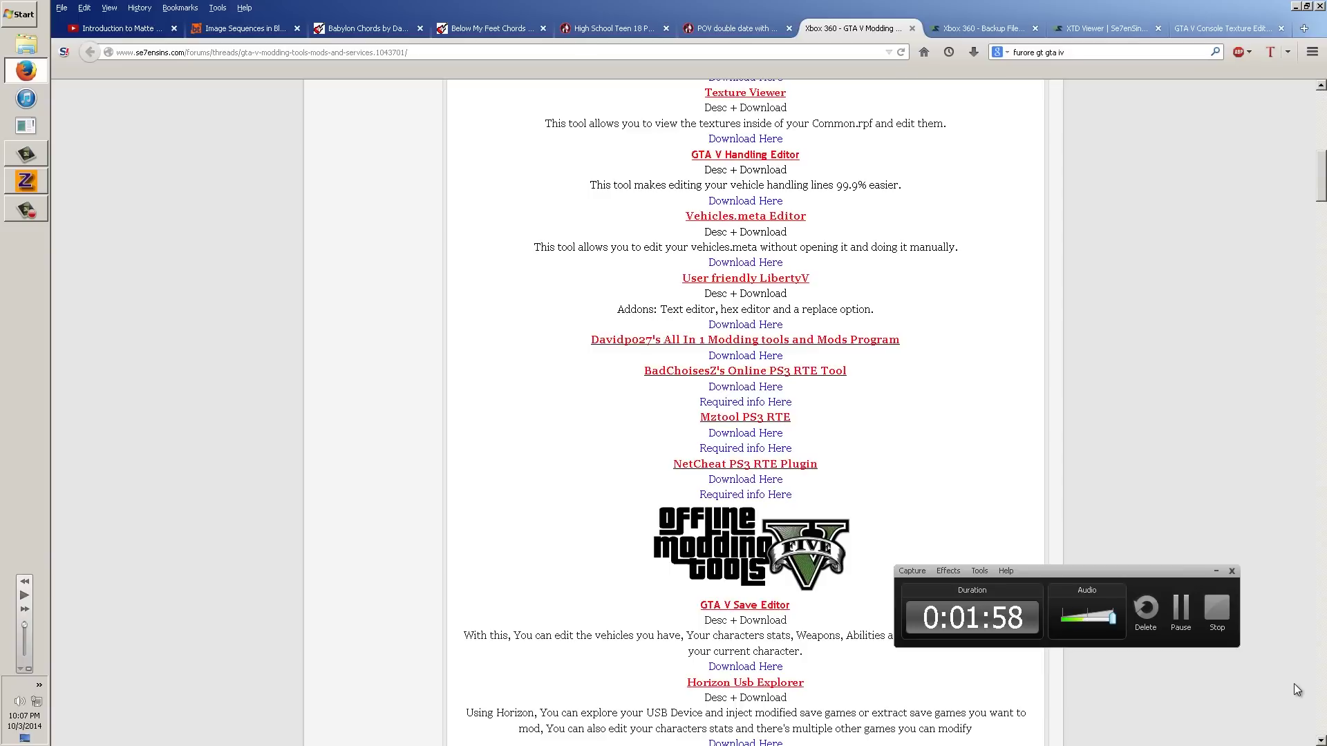
scroll(746, 413, "up", 2)
scroll(1296, 690, "up", 2)
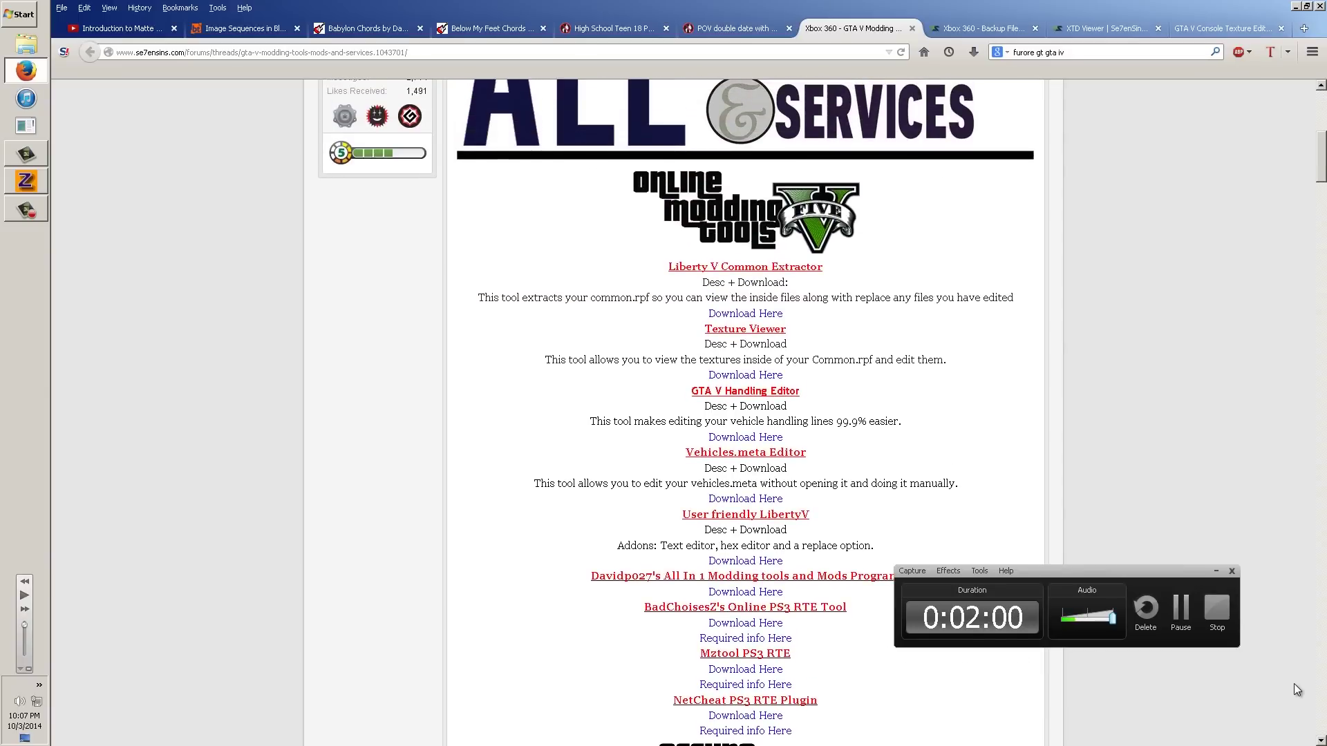
left_click_drag(679, 267, 823, 267)
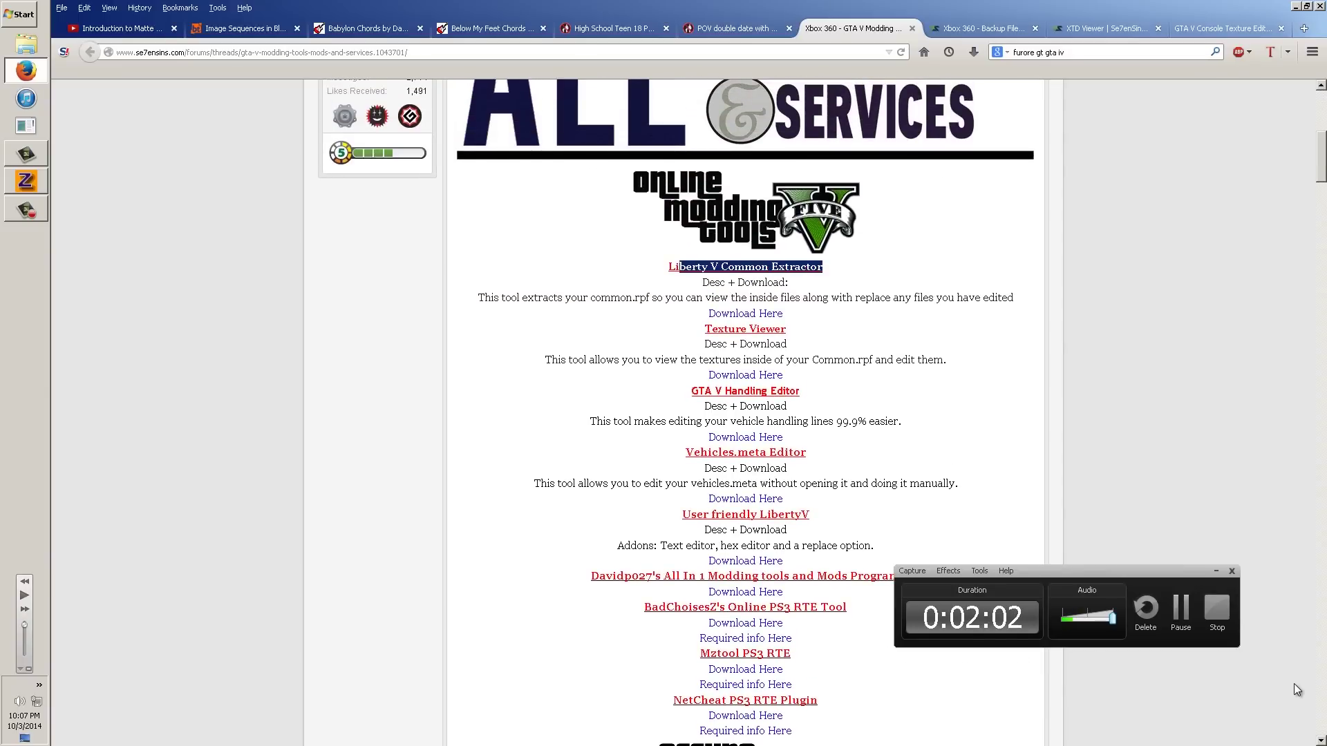
left_click(823, 273)
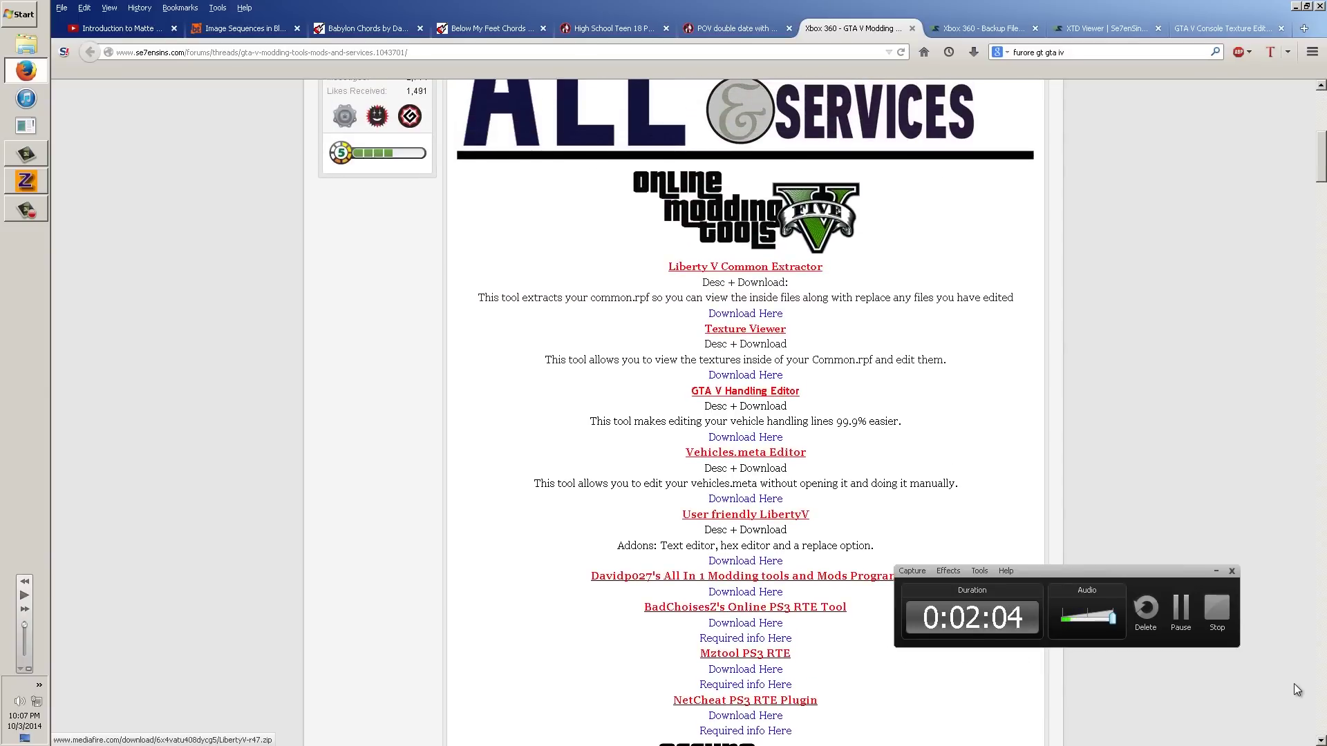
left_click_drag(708, 314, 784, 314)
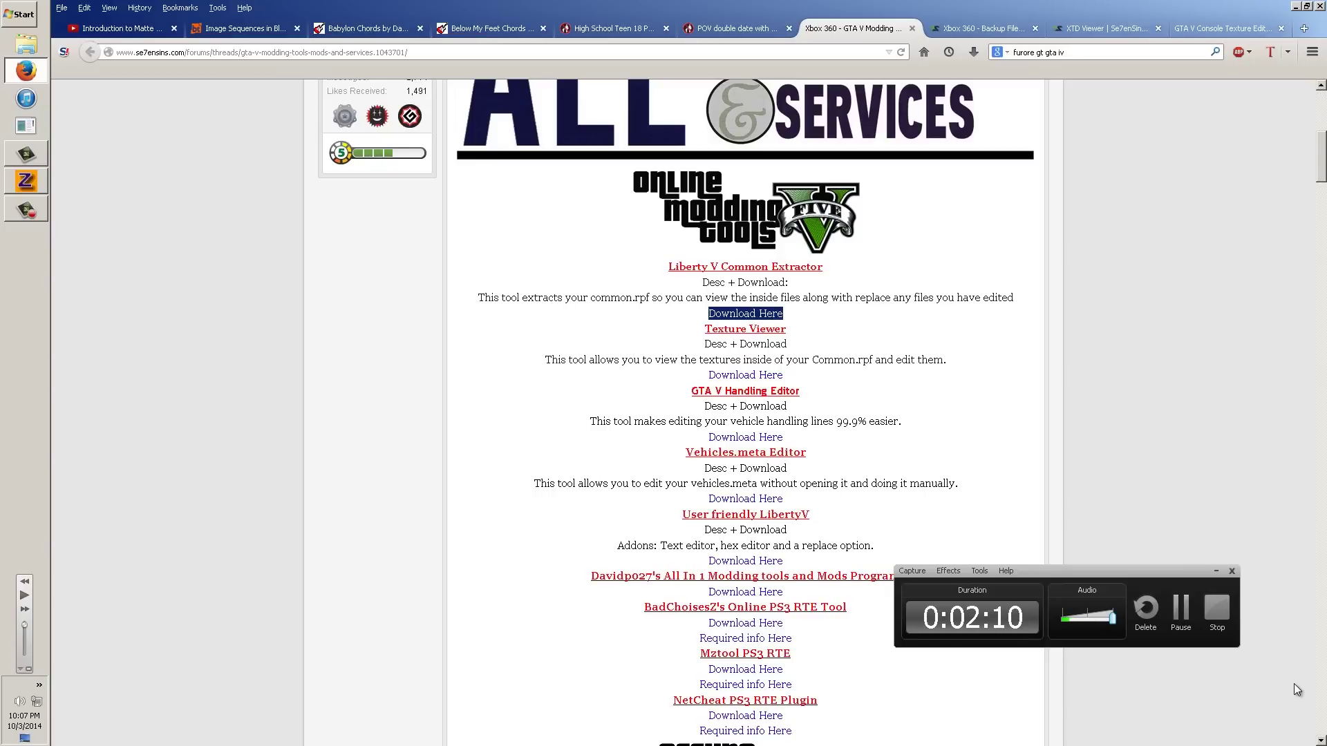
scroll(1296, 689, "up", 3)
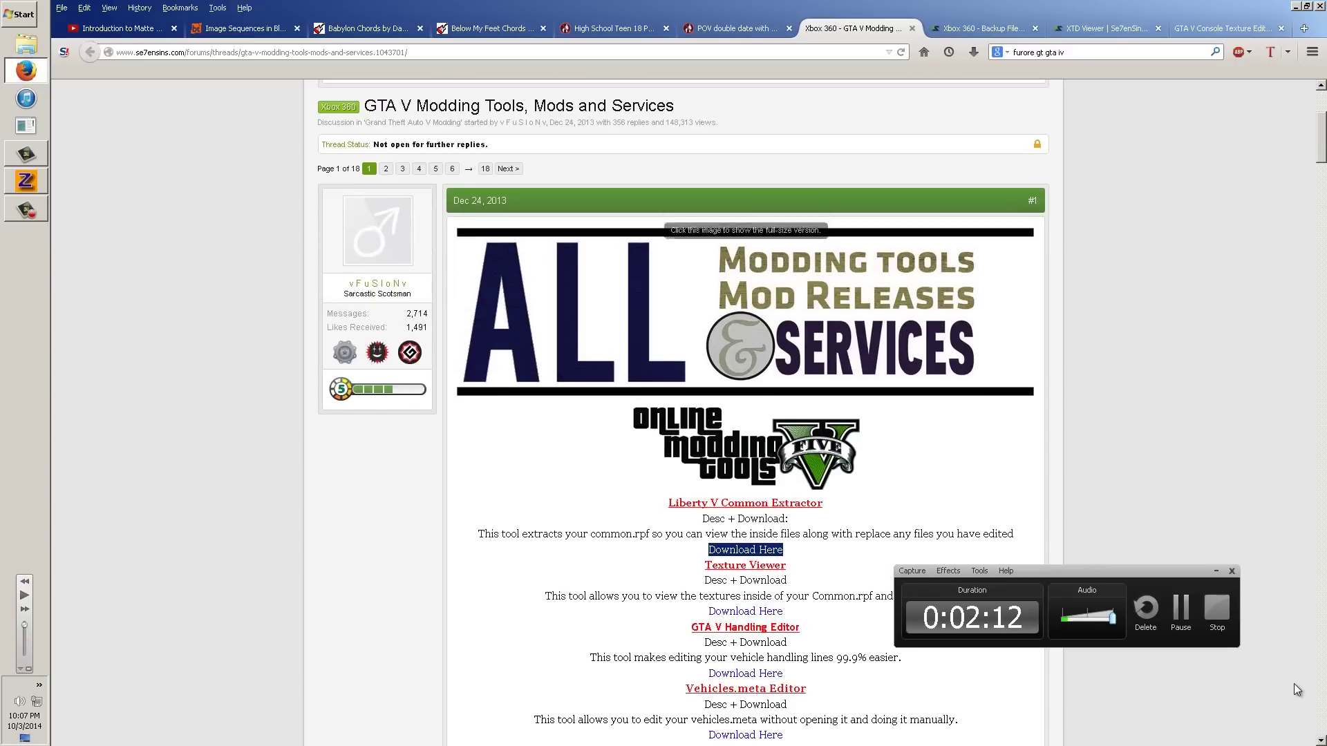
scroll(1296, 689, "down", 5)
scroll(1296, 689, "up", 2)
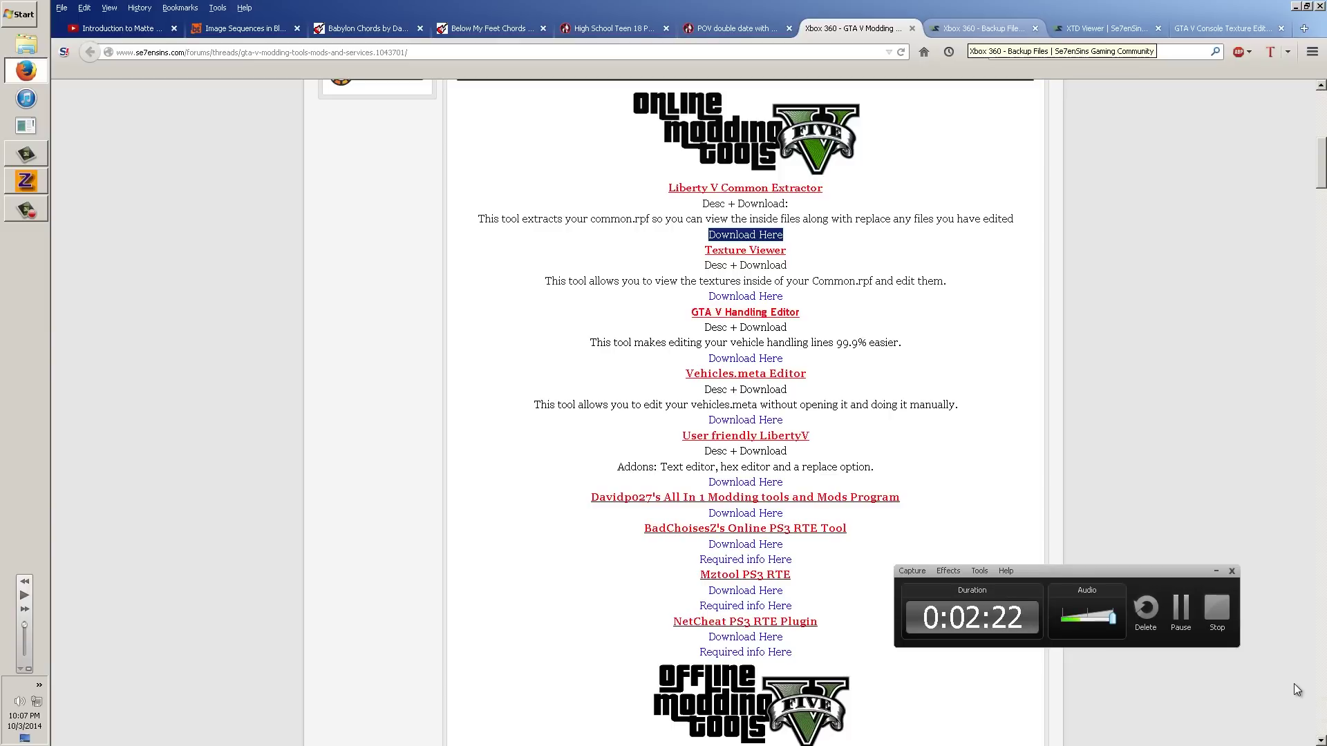
Step: Review the Backup Files thread's Disk One, Disk Two and DLC sections, including their raw and extracted file lists
key("ctrl+Tab")
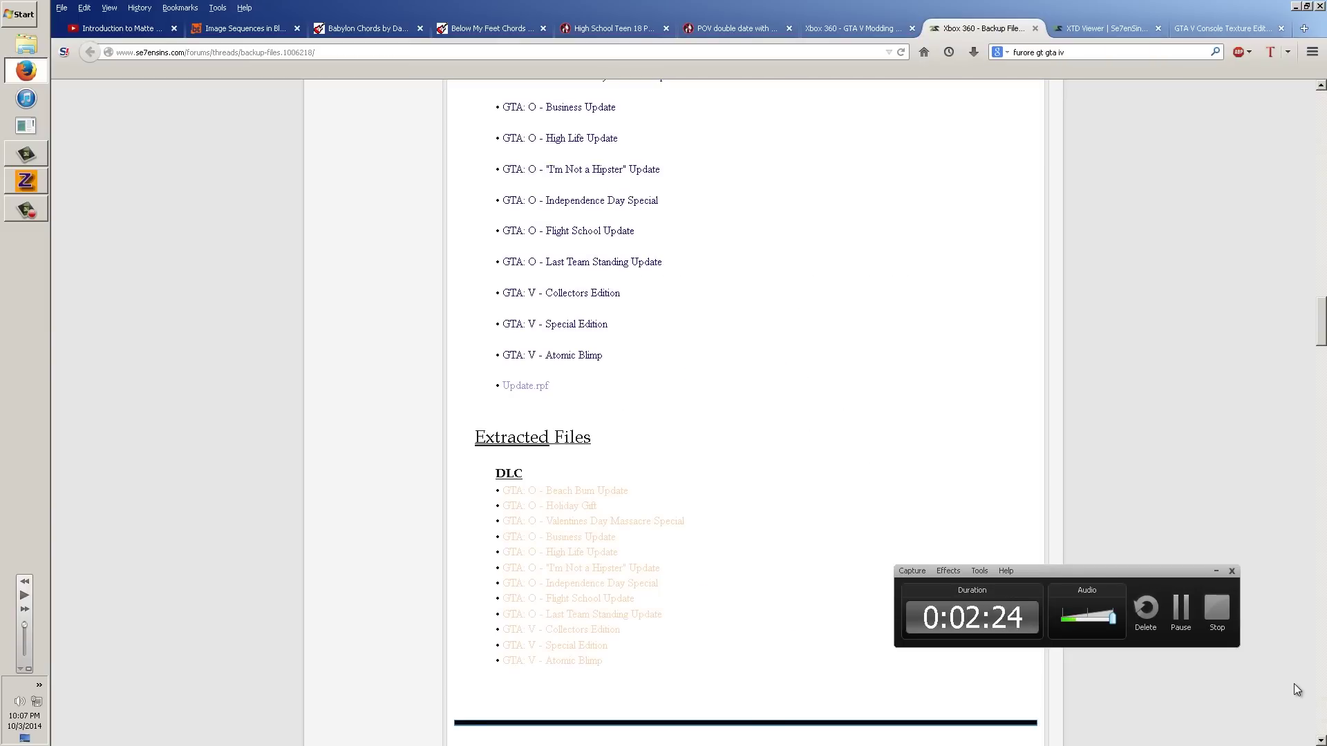
scroll(1296, 689, "down", 2)
scroll(1296, 689, "up", 20)
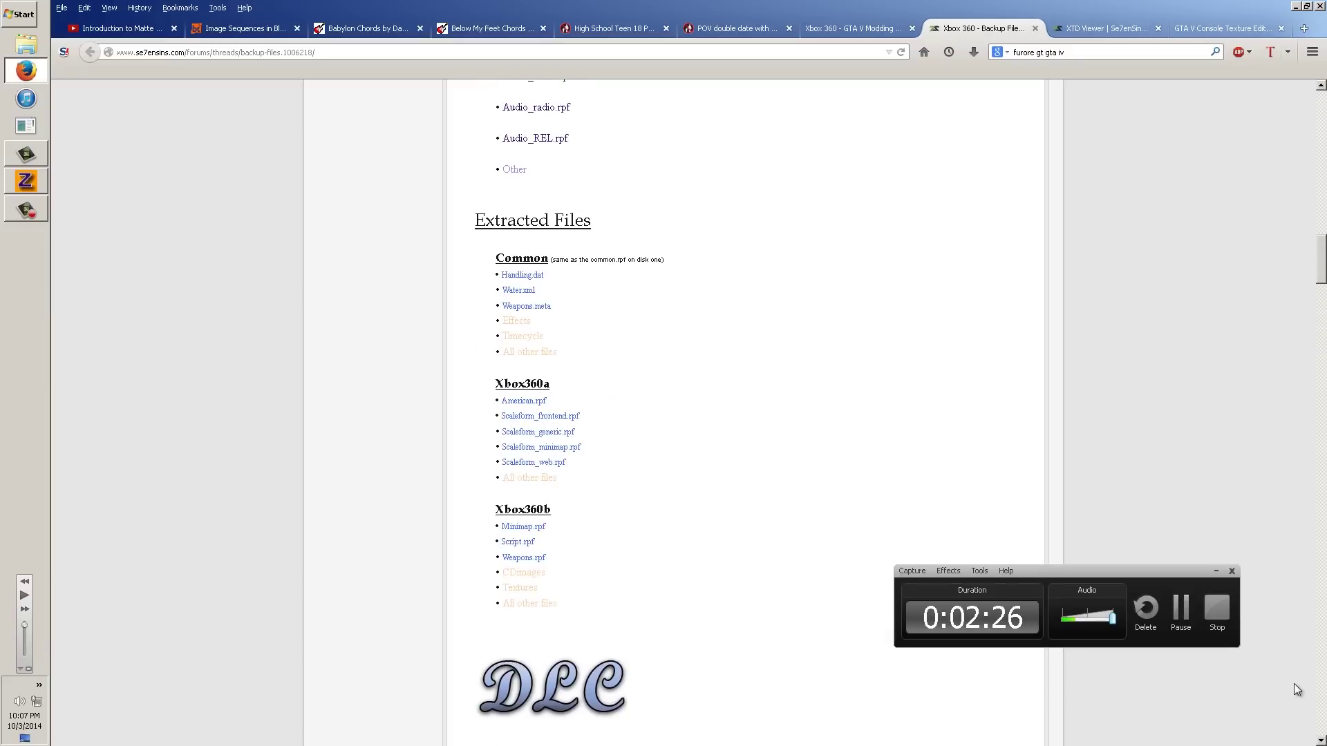
scroll(1296, 689, "up", 15)
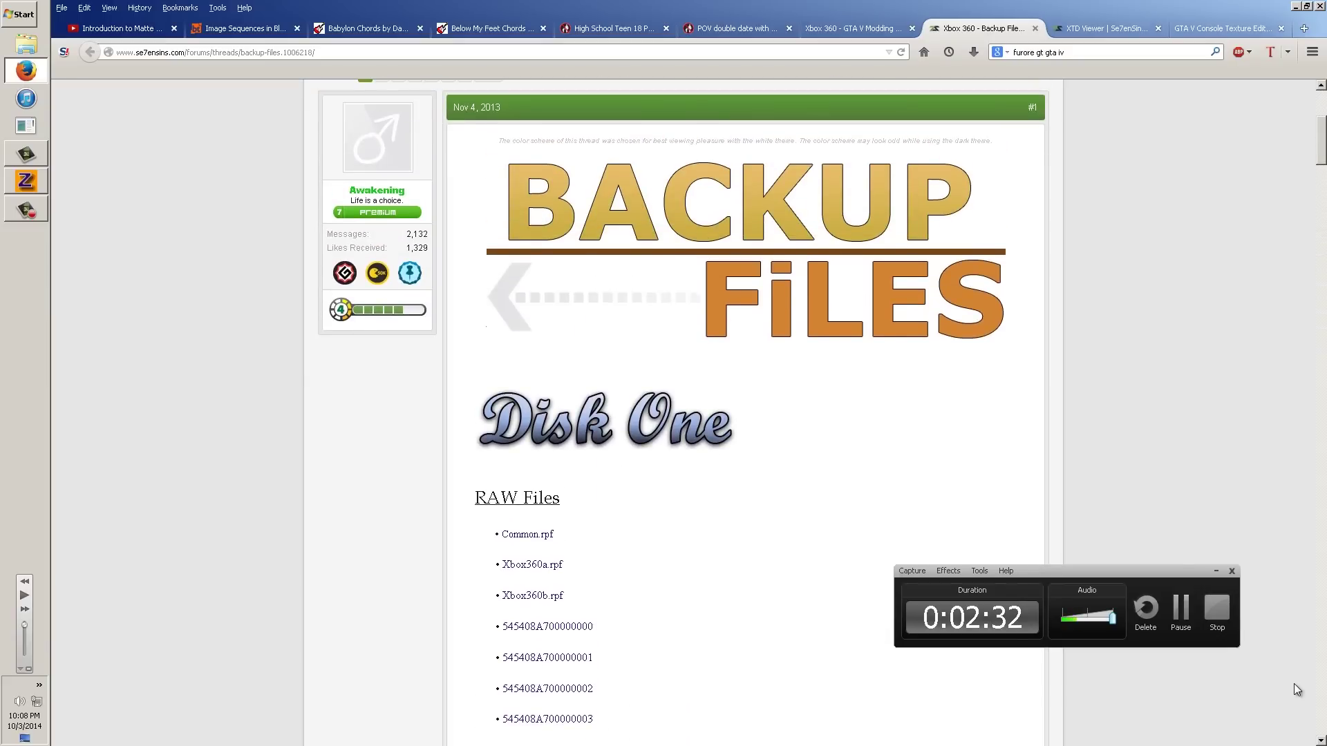
scroll(1296, 690, "down", 6)
scroll(1296, 690, "down", 3)
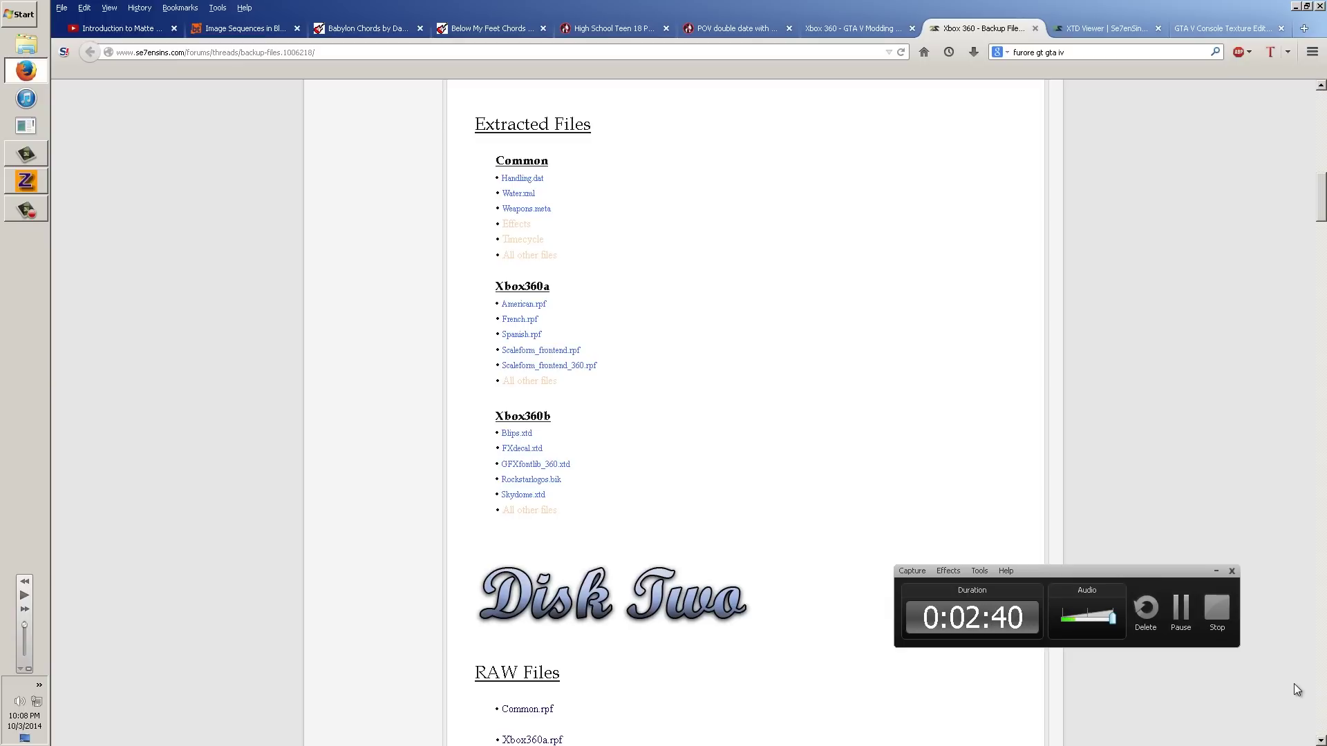
scroll(1296, 690, "down", 6)
scroll(1296, 690, "down", 15)
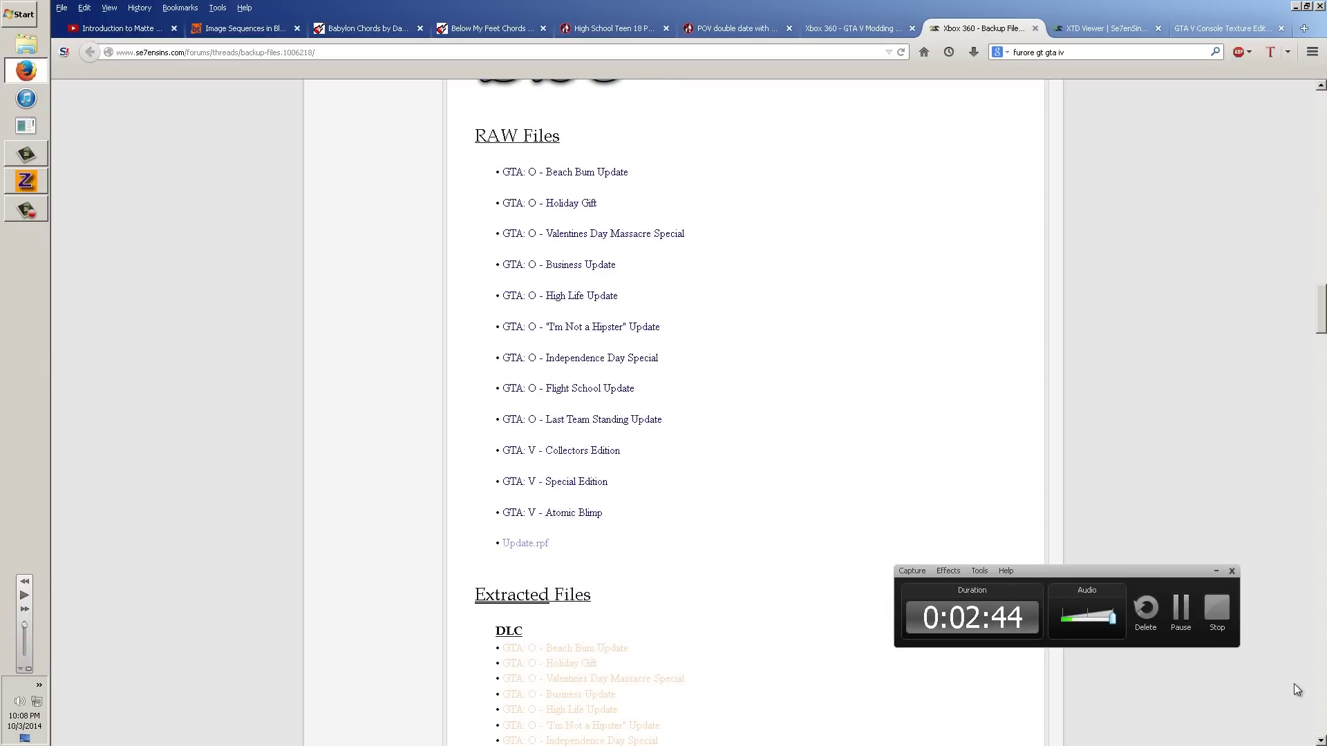
scroll(1296, 690, "down", 4)
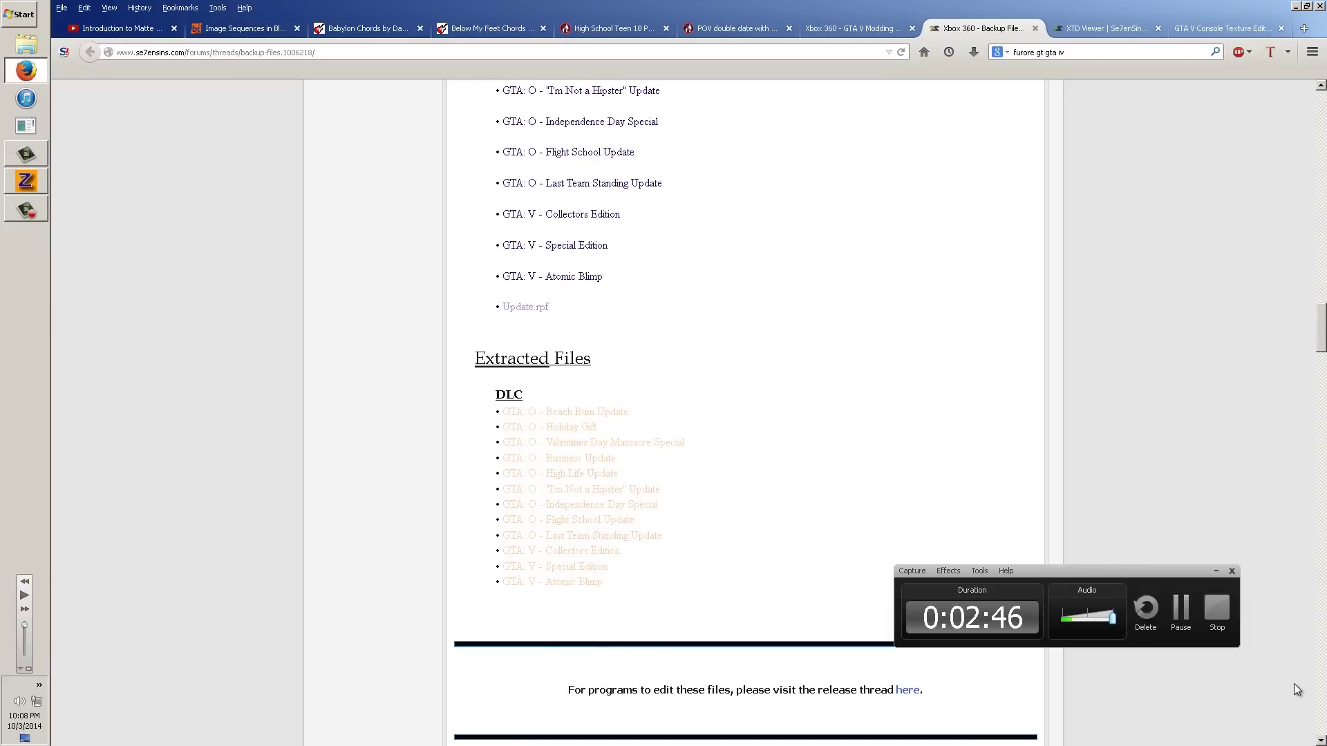
Step: Open the Independence Day Special folder from the extracted DLC files list
mouse_move(496, 394)
left_mouse_down()
mouse_move(553, 412)
mouse_move(605, 582)
left_mouse_up()
left_click(664, 582)
left_click_drag(495, 506, 660, 505)
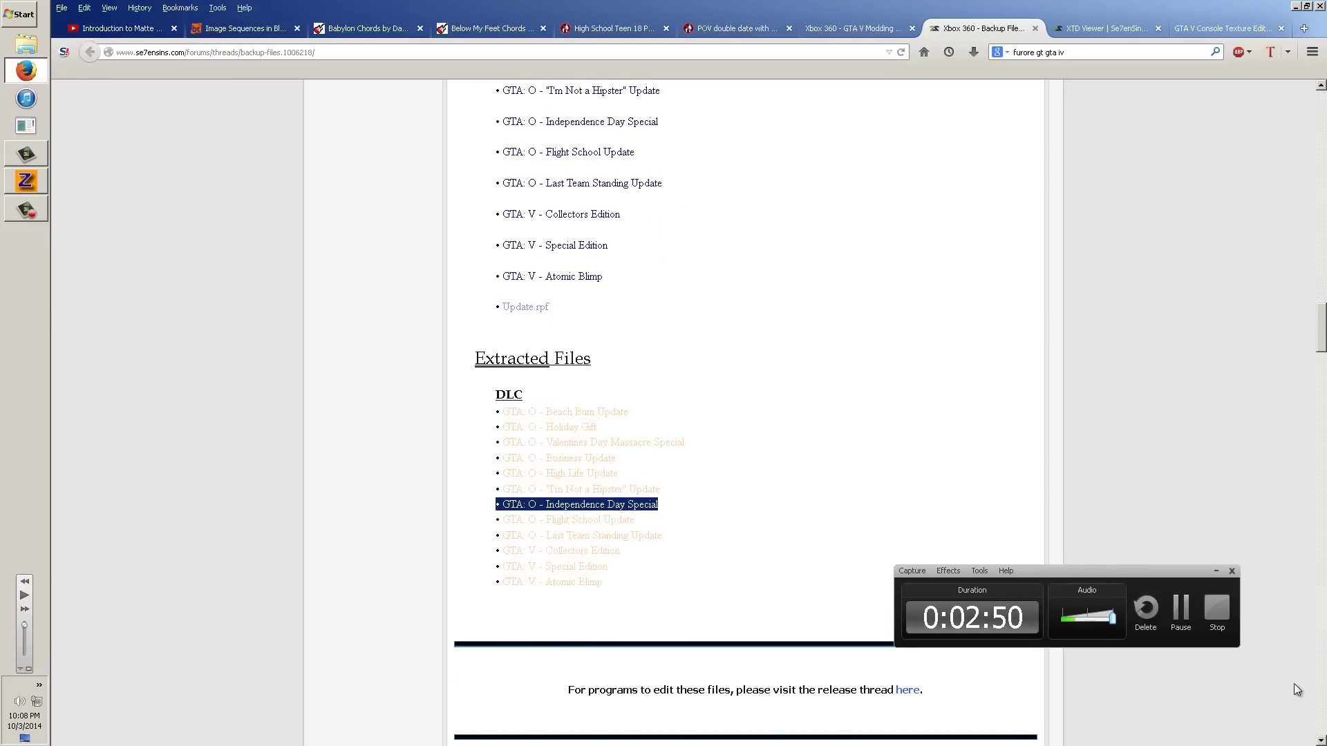
left_click(581, 505)
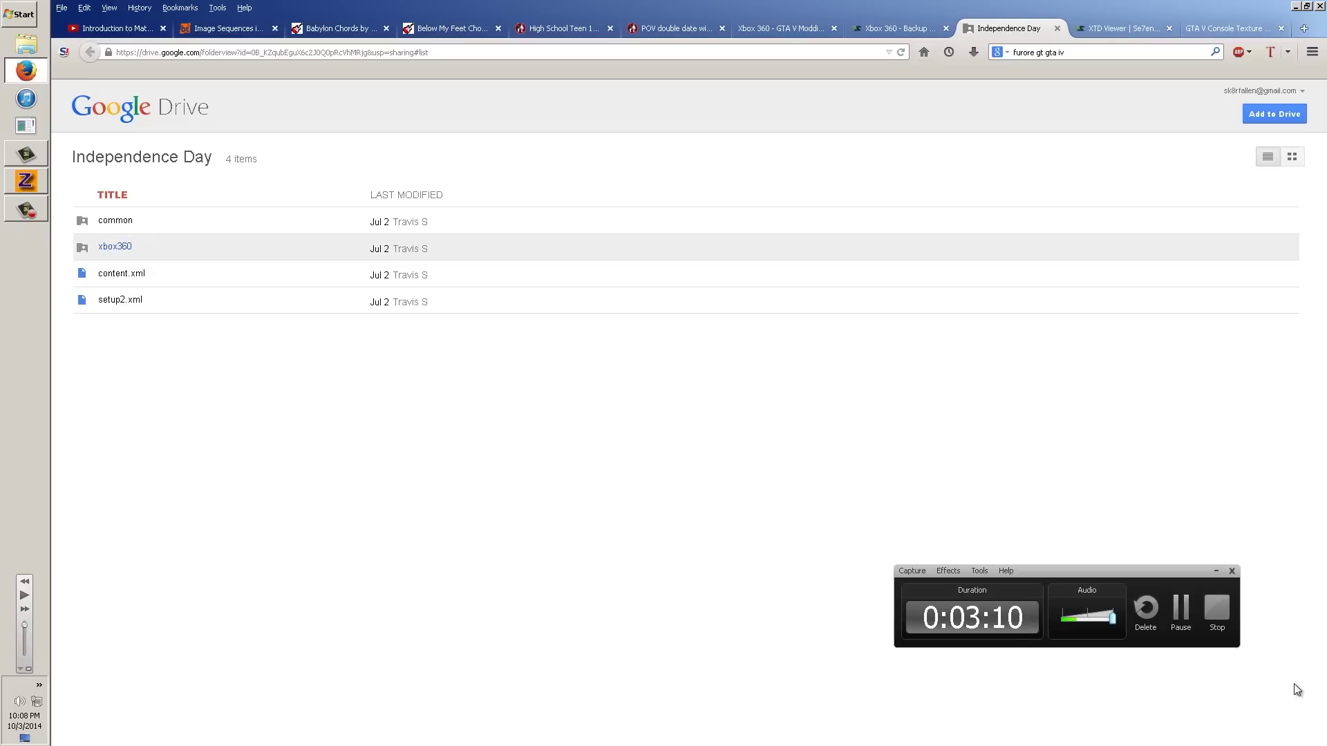
Step: View the cdimages files within the xbox360 folder's data section, and return to the Independence Day folder
left_click(116, 247)
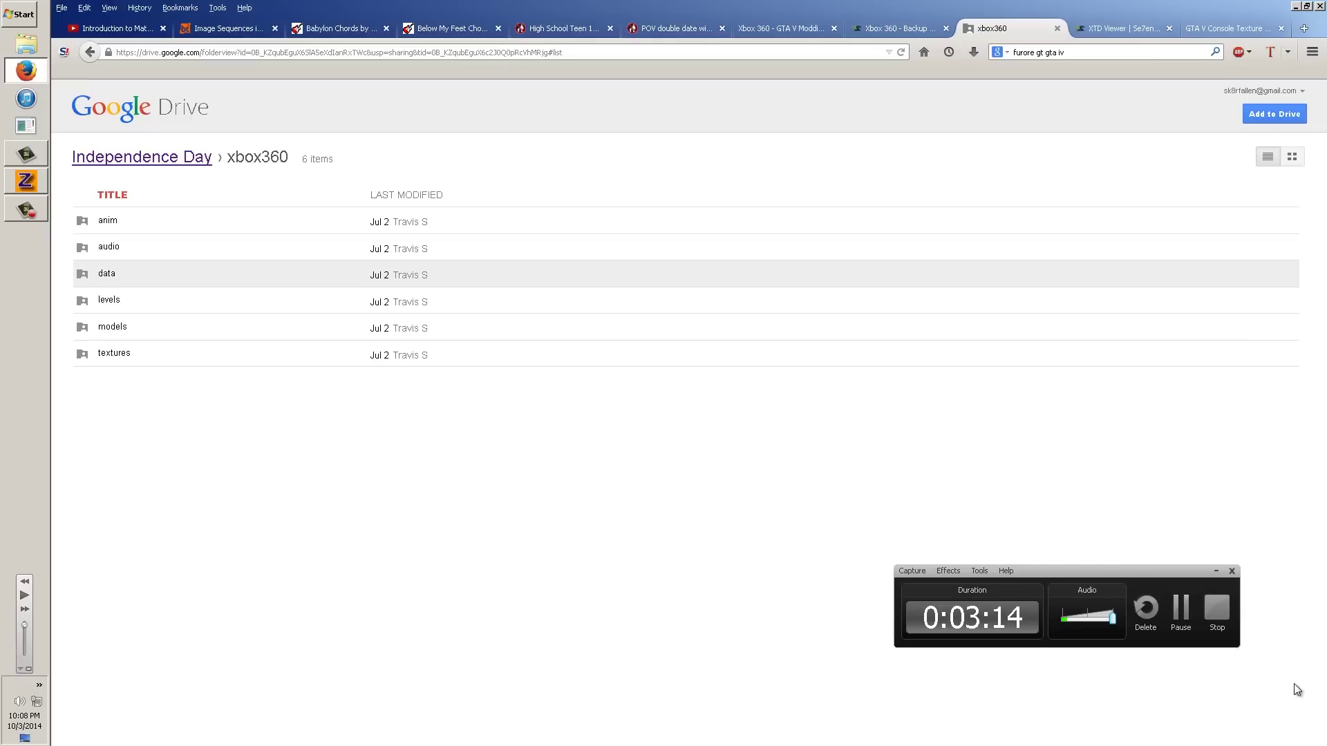
left_click(106, 274)
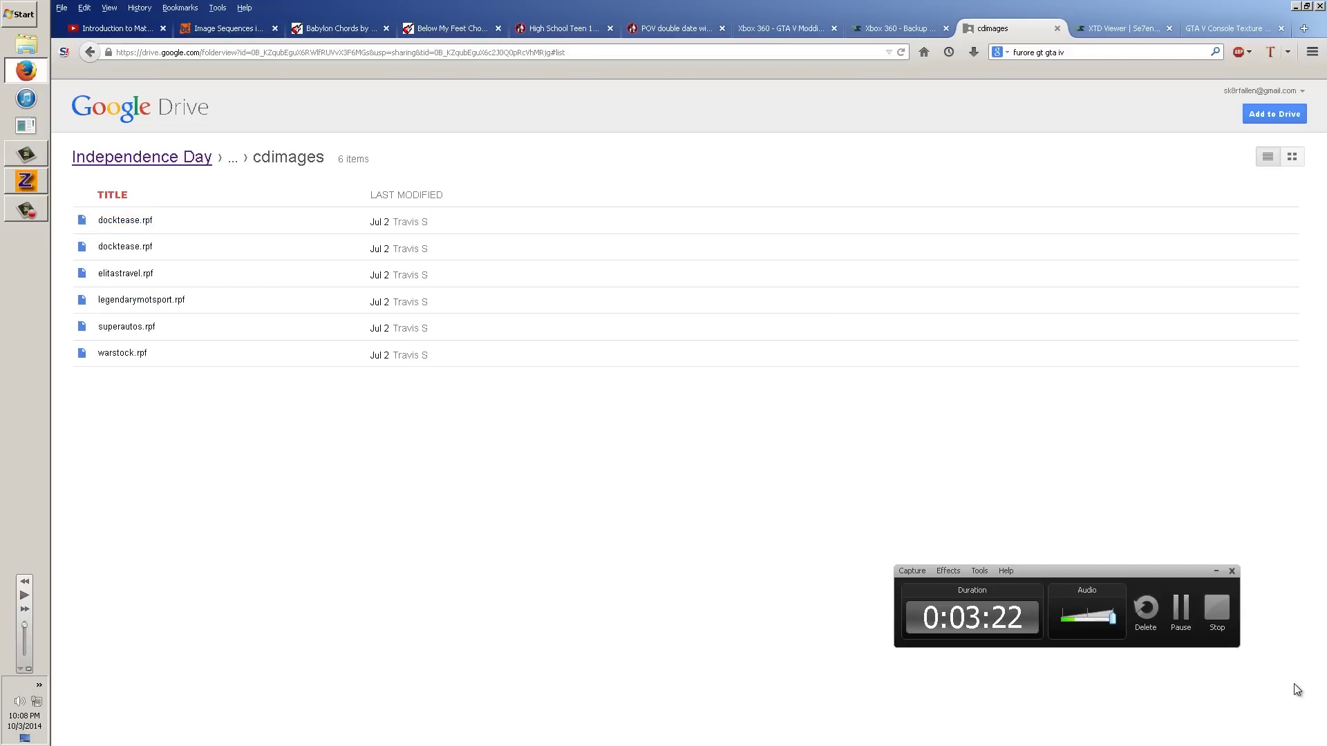
key("BackSpace")
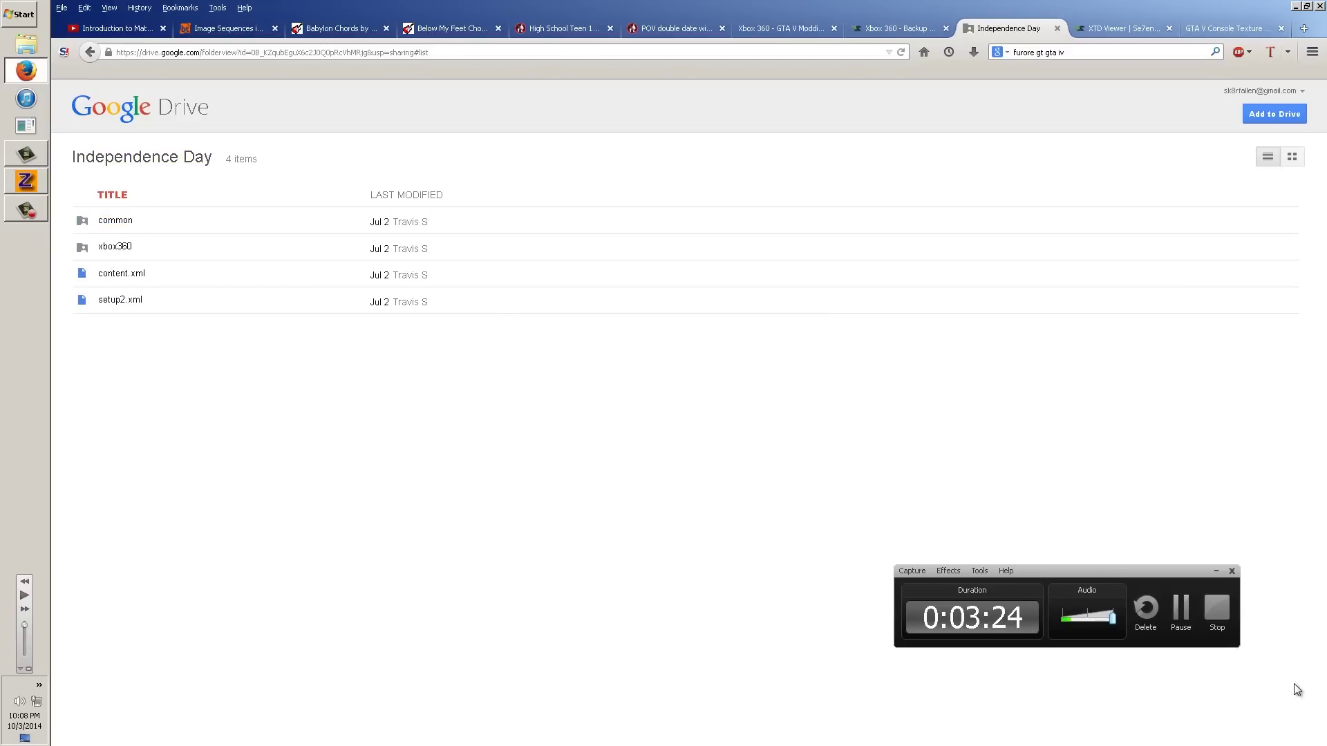
Step: View the cdimages files under the xbox360 models folder, and go back to the Independence Day folder
key("Return")
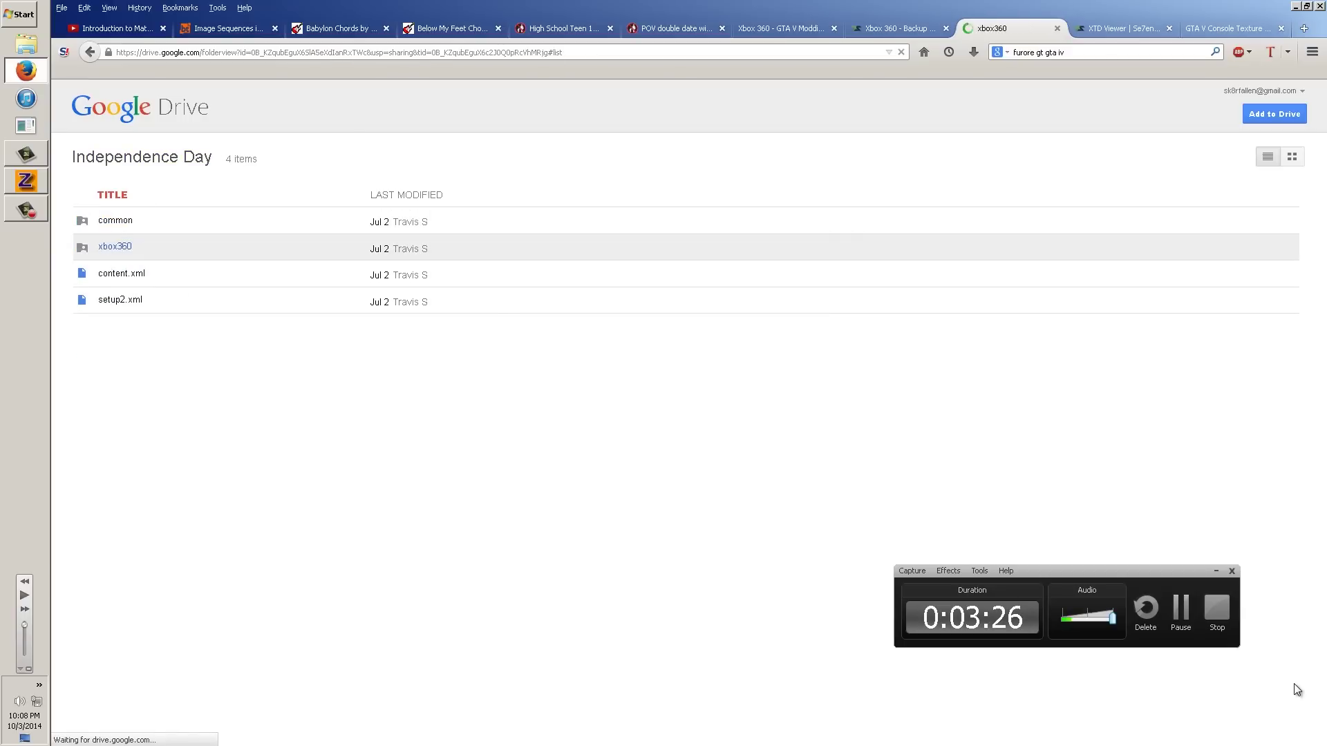
key("Down")
key("Down")
key("Down")
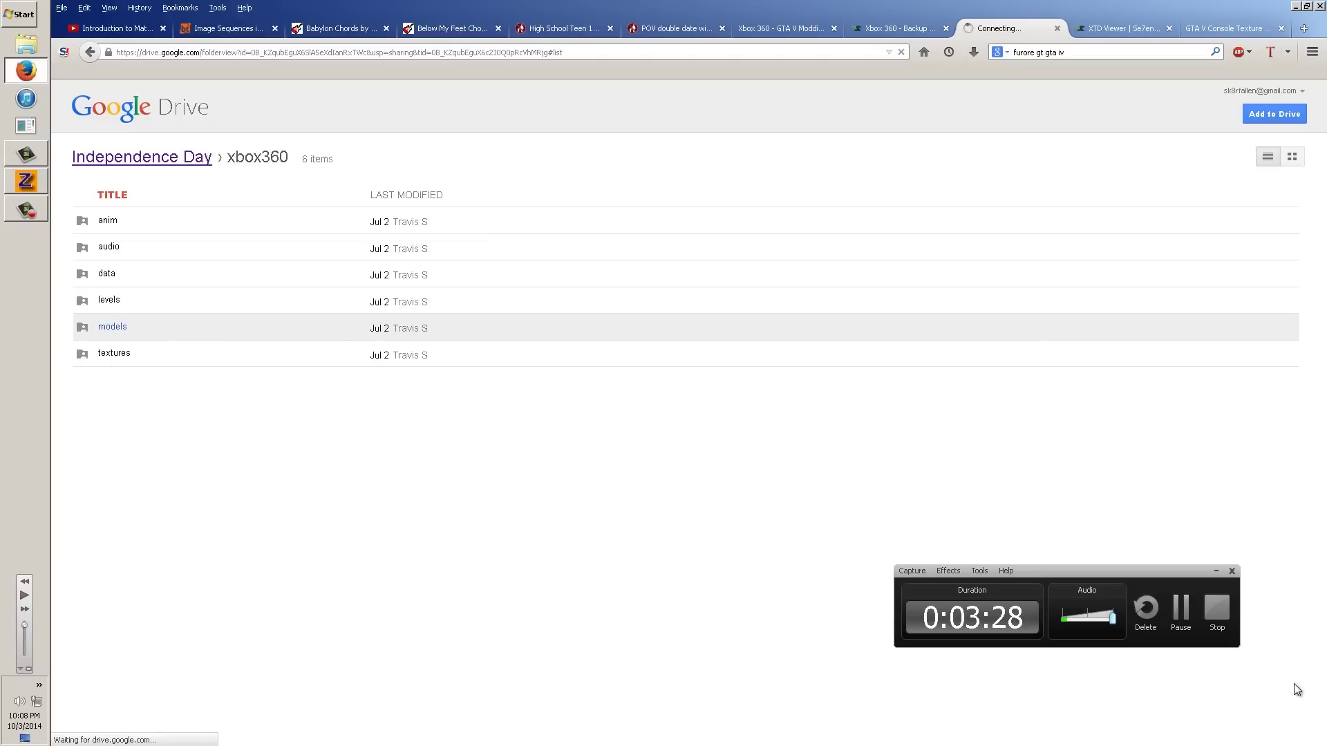
key("Return")
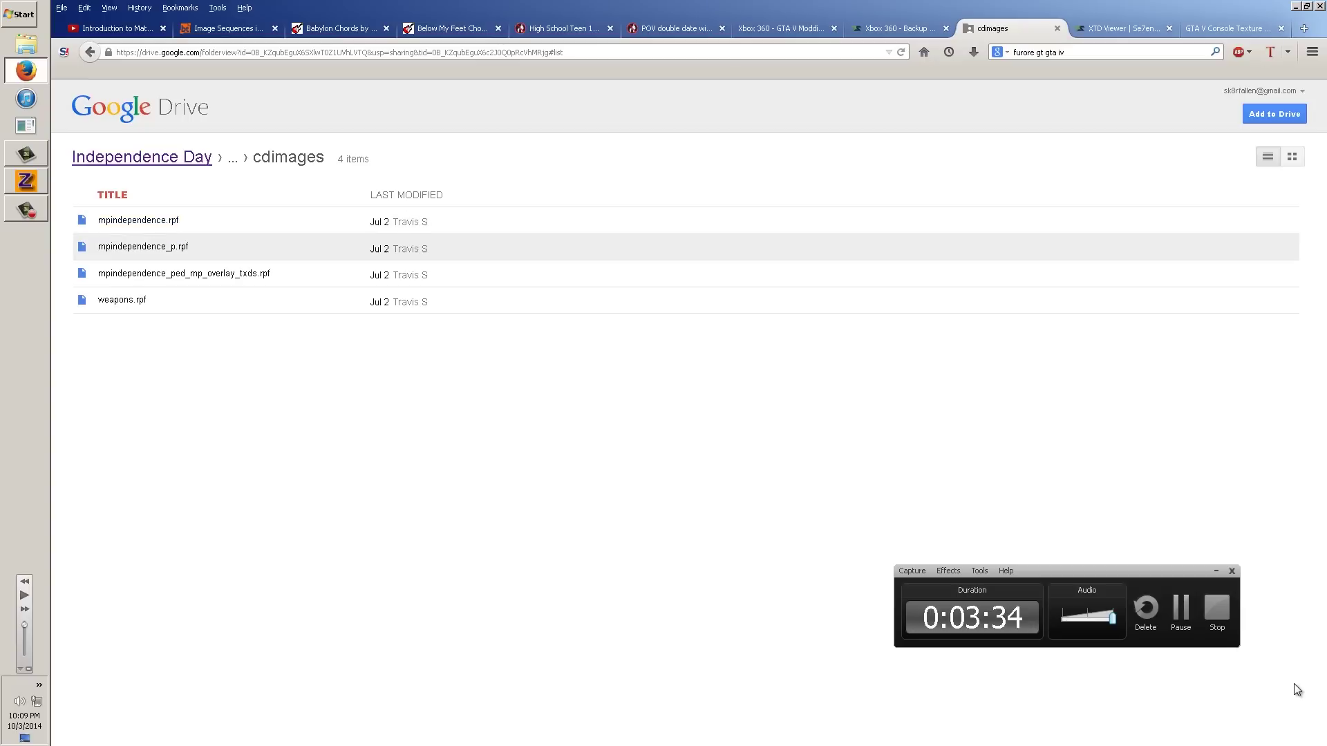
left_click(141, 157)
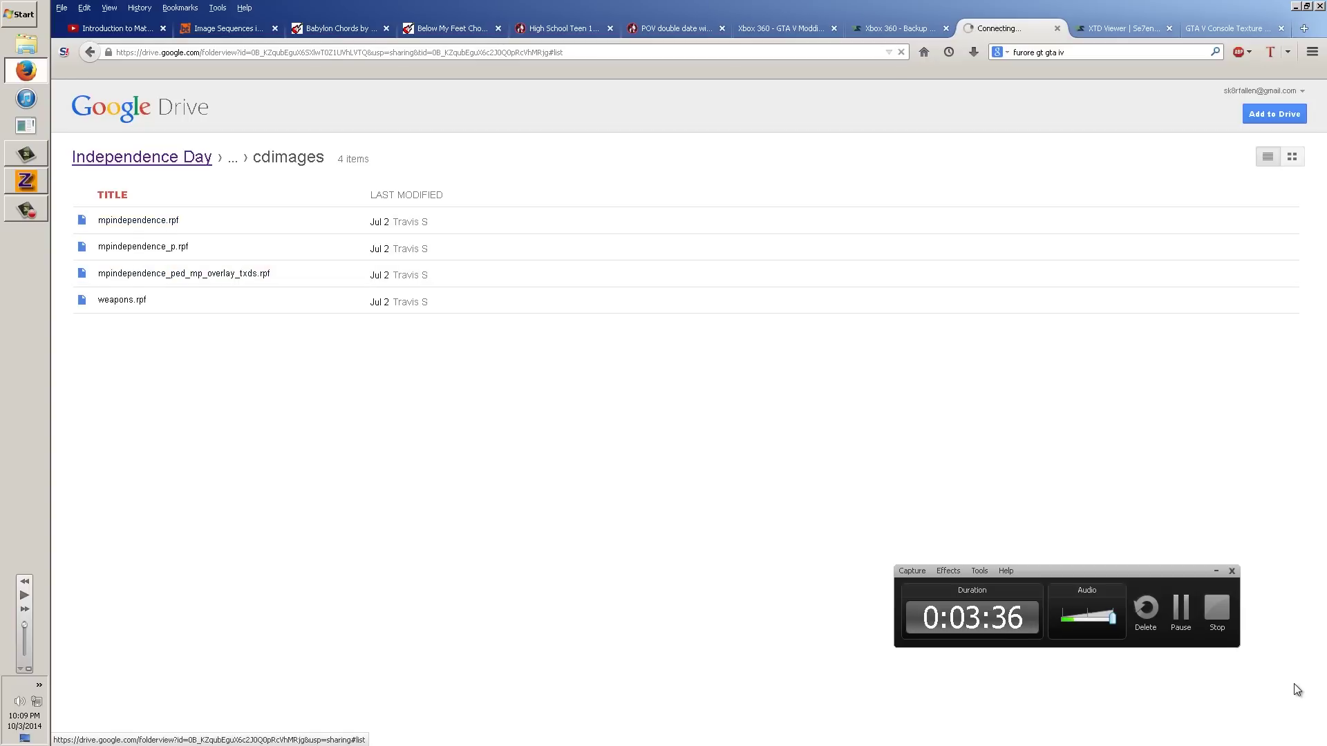
Step: Browse through xbox360, levels and gta5 to the vehicles folder holding mpindependencevehicles.rpf, and close the Drive page
key("Up")
key("Return")
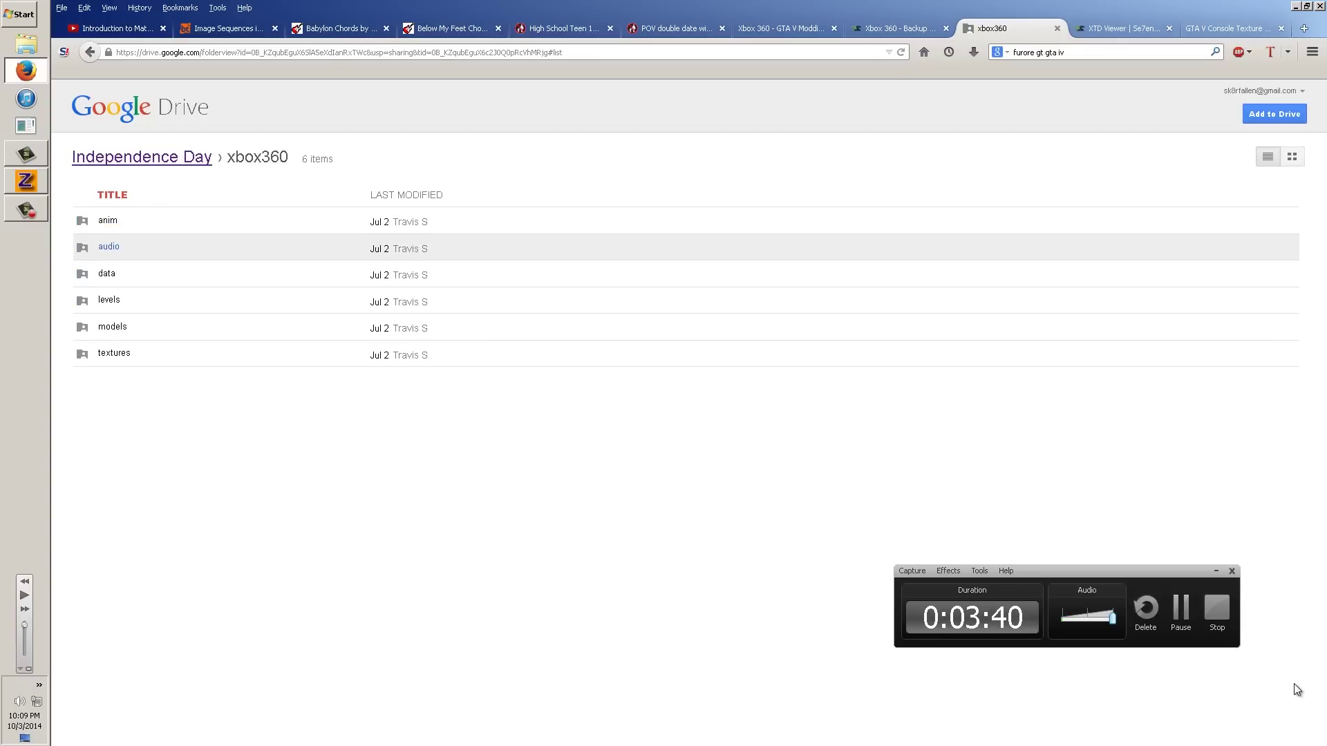
key("Up")
key("Down")
key("Down")
key("Down")
key("Return")
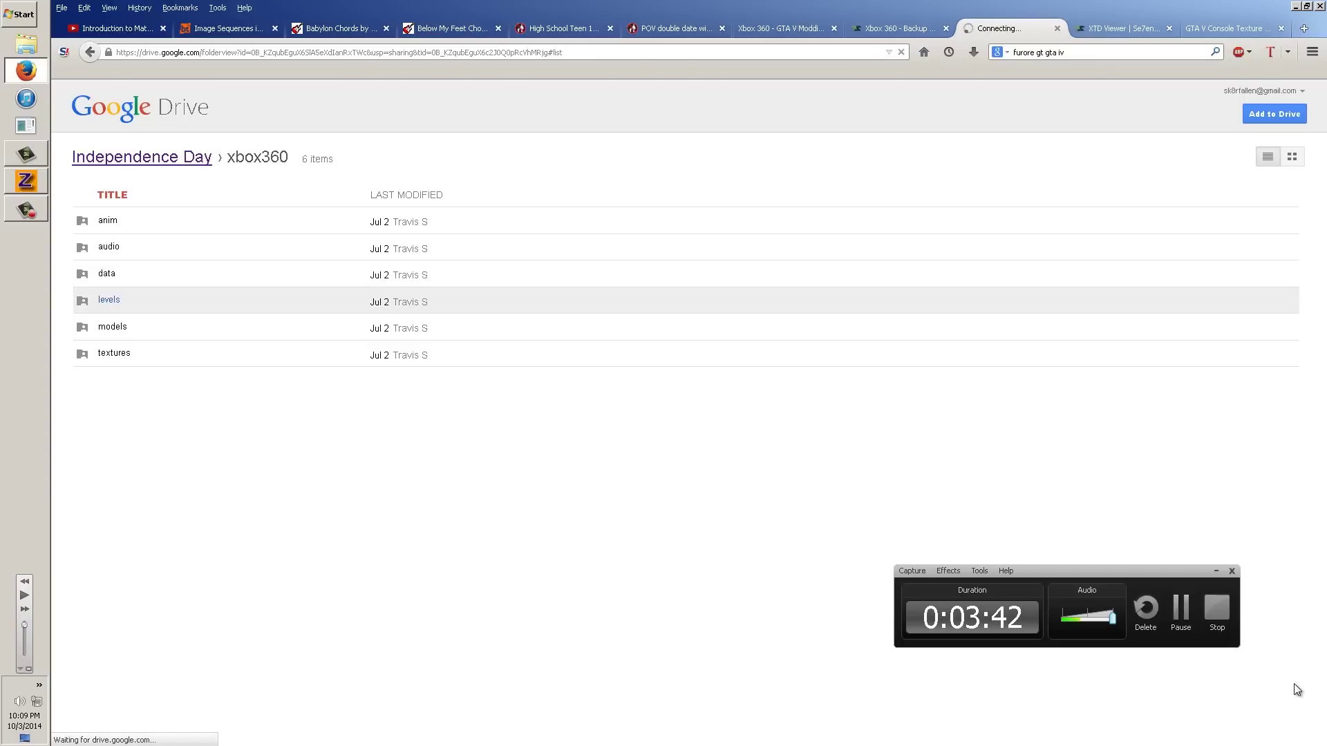
key("Return")
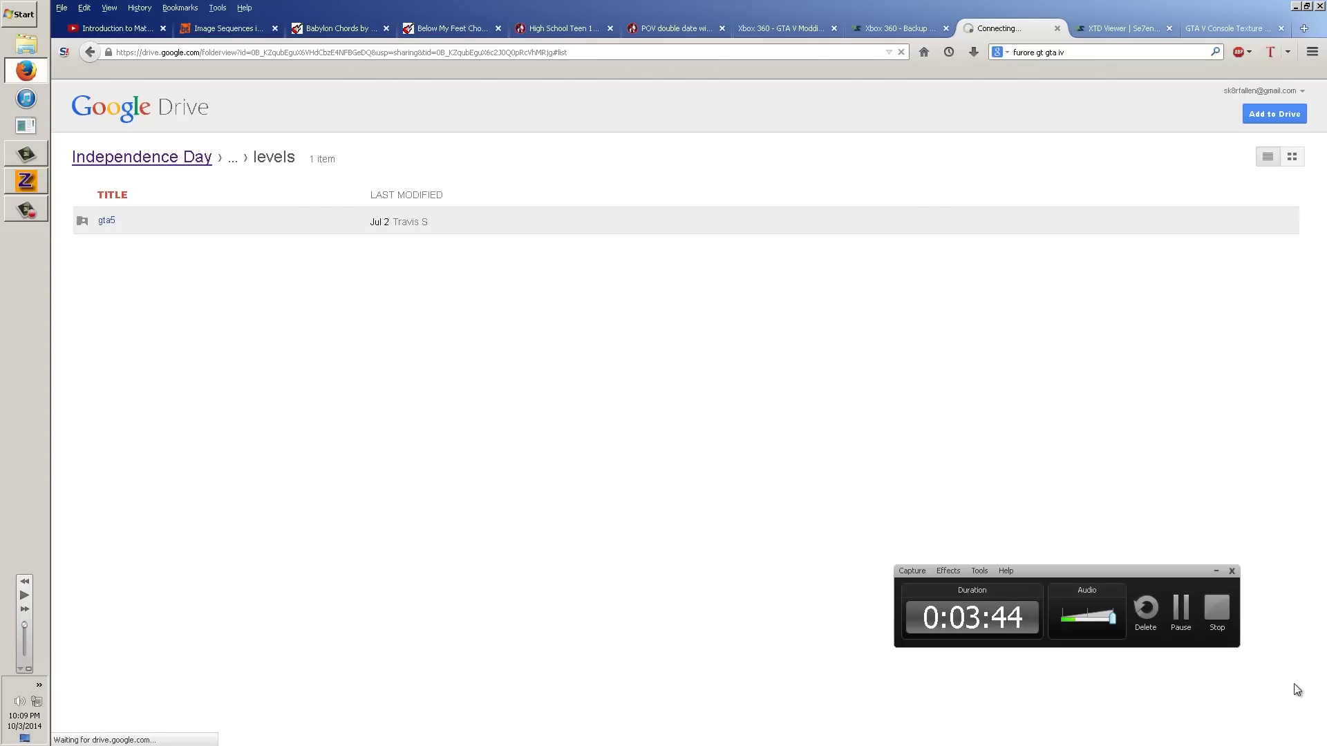
key("Down")
key("Return")
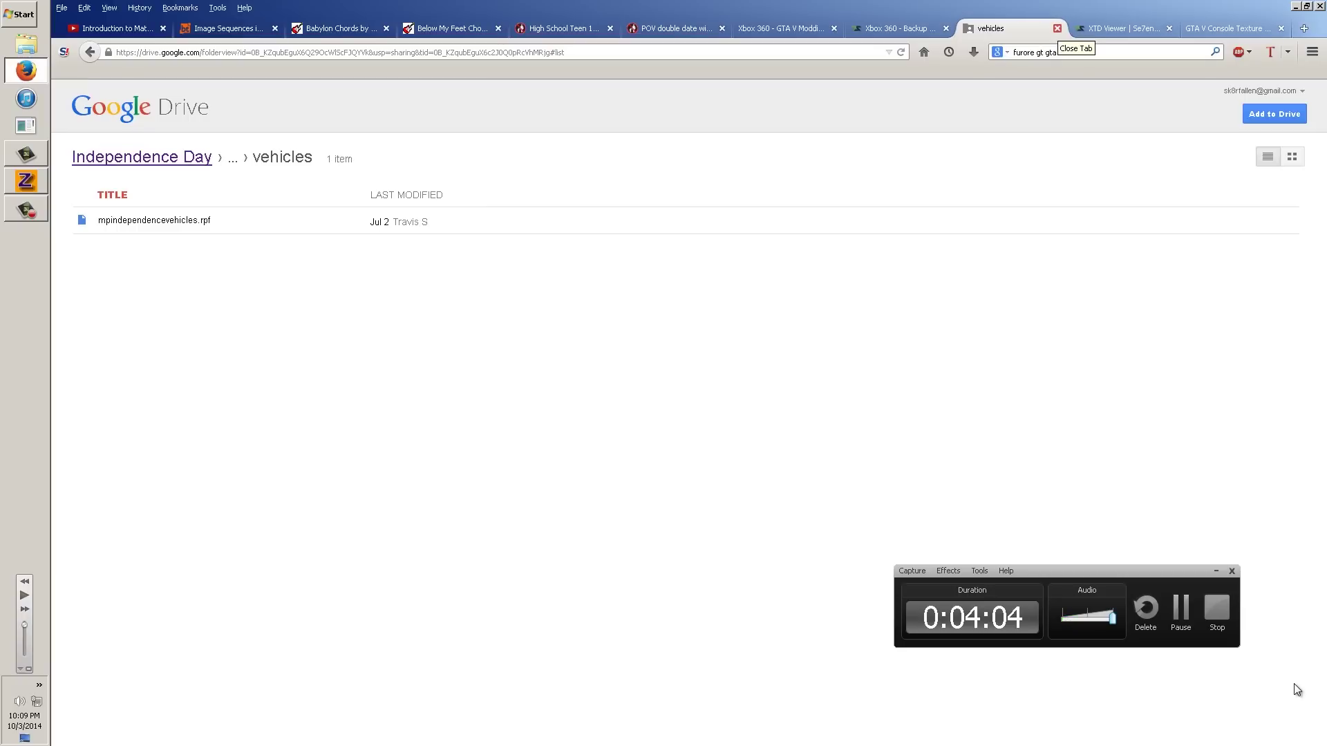
key("ctrl+w")
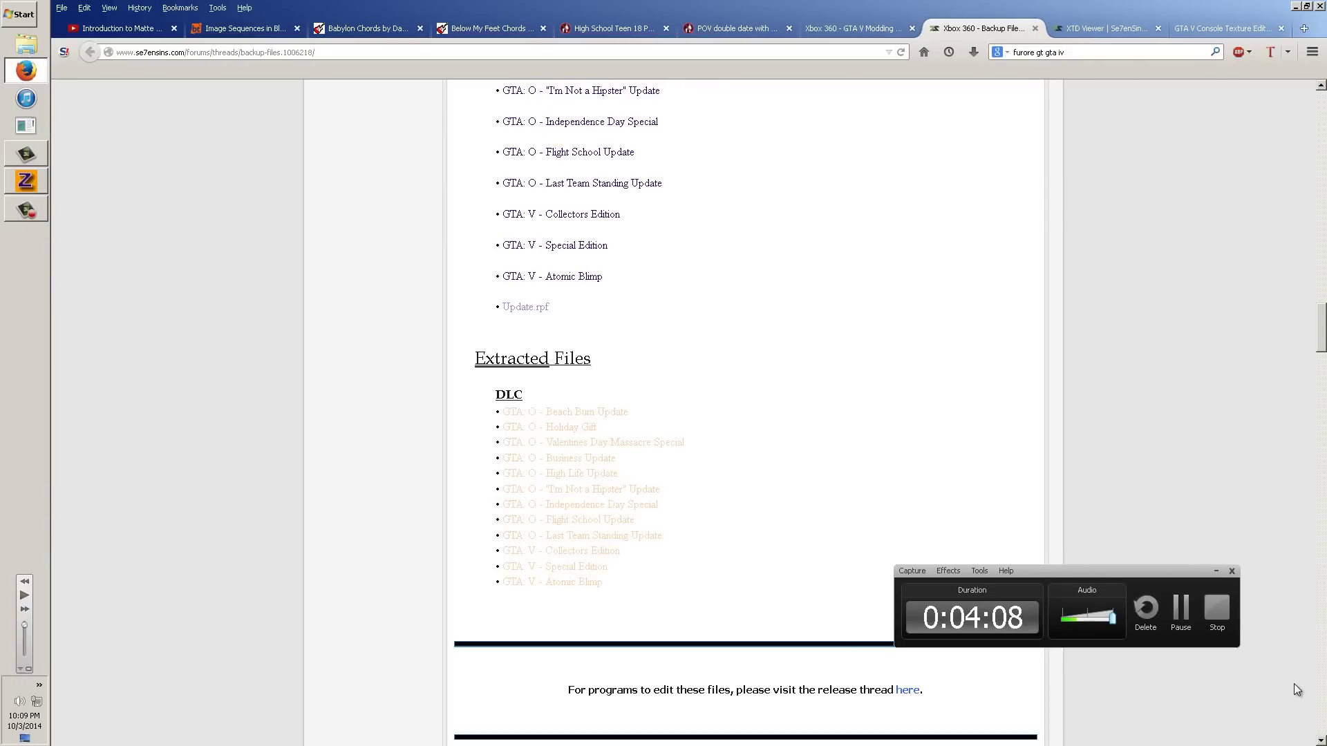
Step: Locate and highlight the Last Team Standing Update in the extracted DLC list, checking the rest of the thread's file lists
left_click_drag(495, 536, 661, 536)
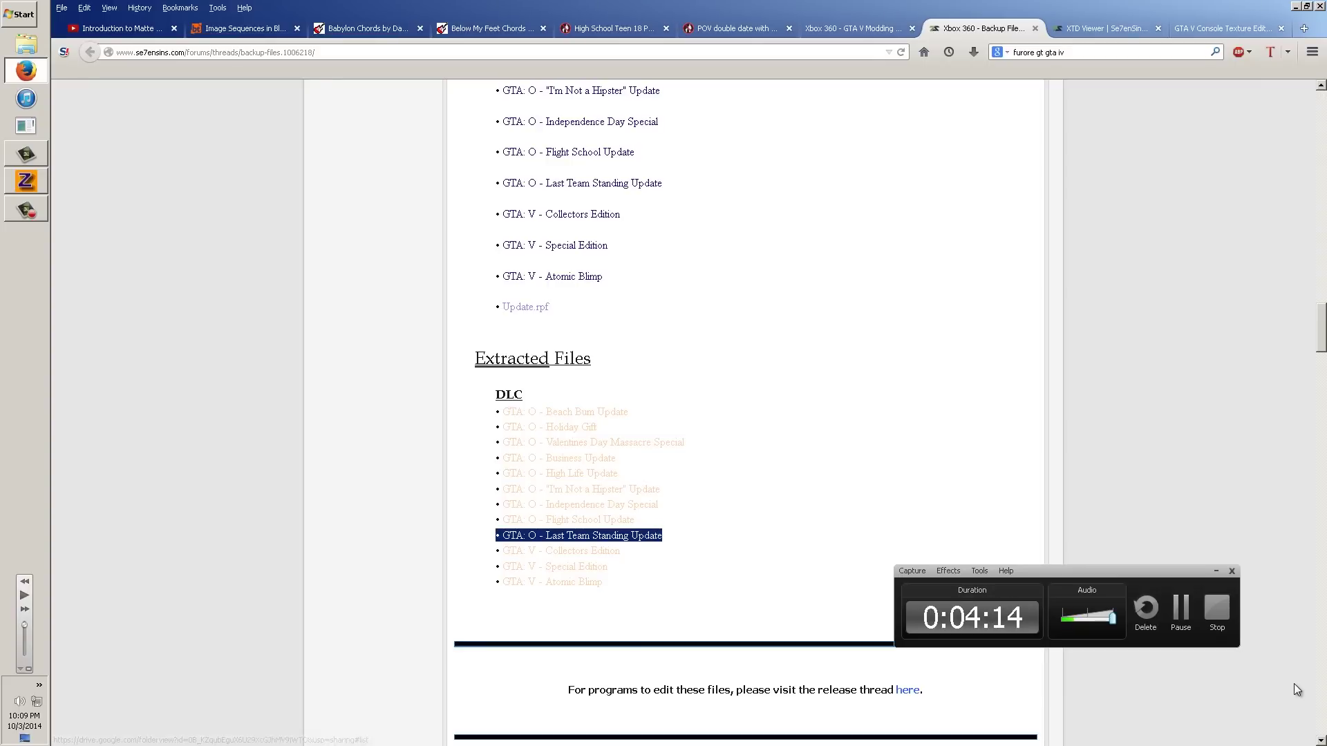
scroll(1297, 690, "up", 2)
scroll(1296, 689, "down", 4)
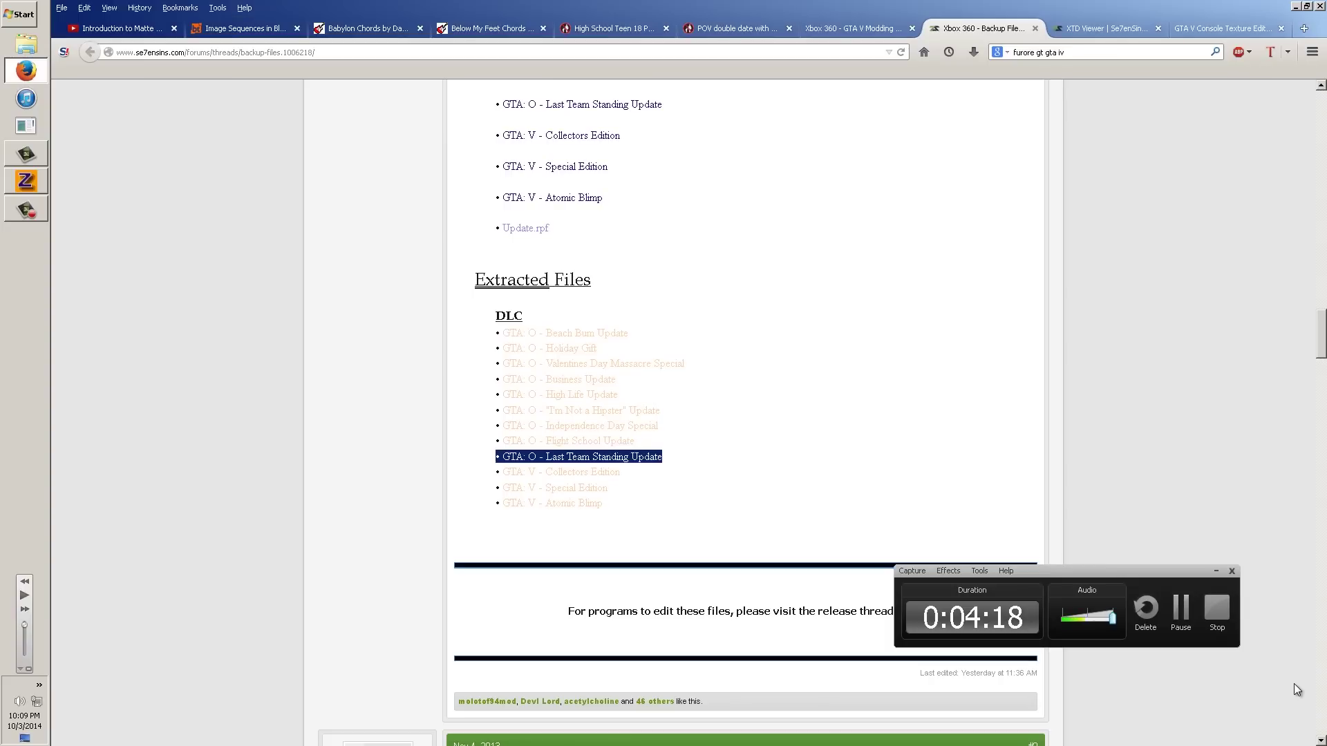
scroll(1297, 690, "up", 16)
scroll(1296, 689, "down", 12)
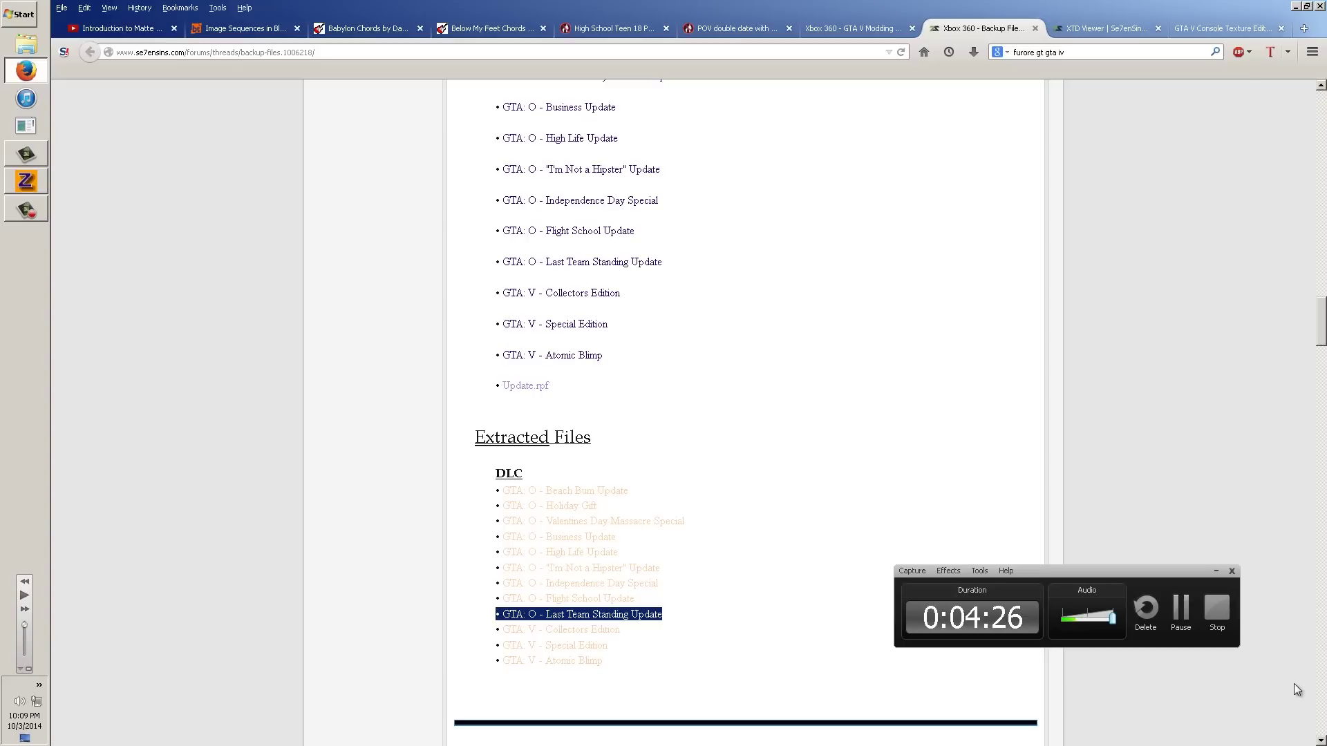
left_click(494, 615)
left_click_drag(495, 614, 664, 614)
left_click(666, 614)
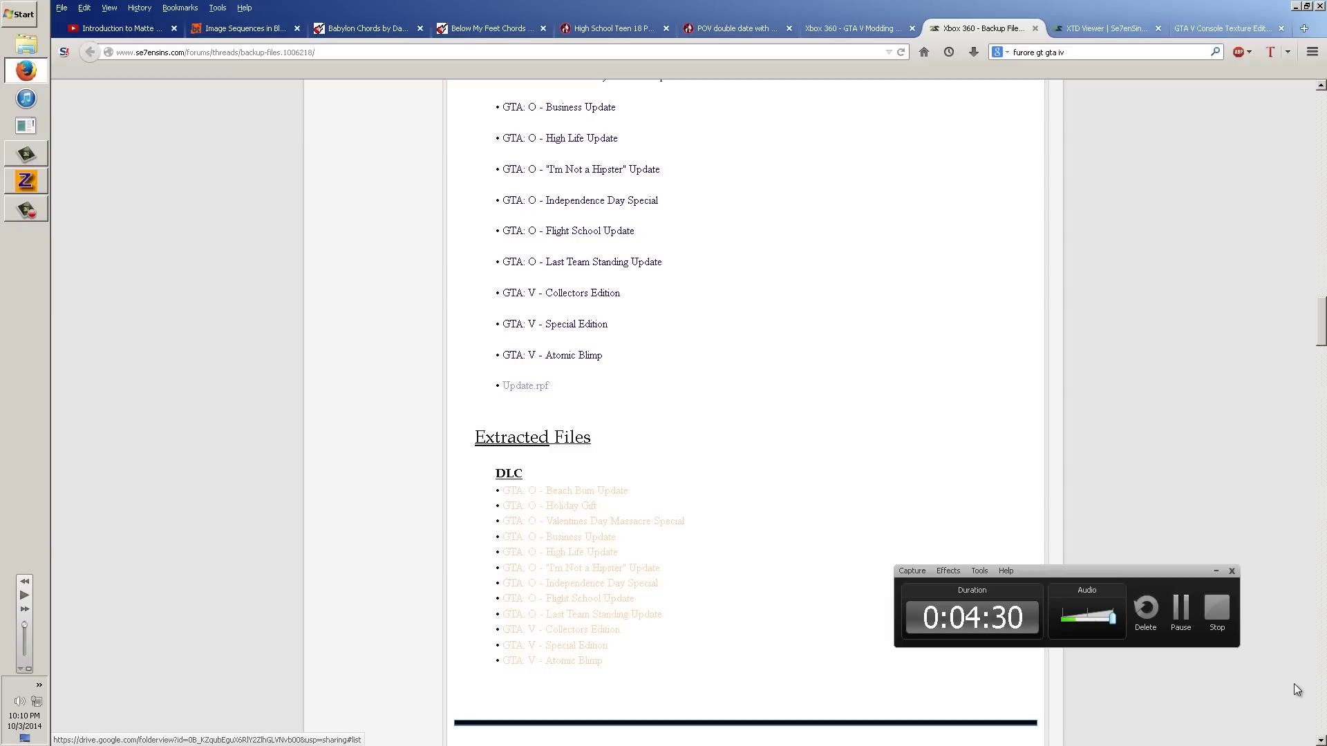
Step: Open the Last Team Standing Update from the extracted DLC list and focus its xbox360 folder
left_click_drag(495, 614, 663, 615)
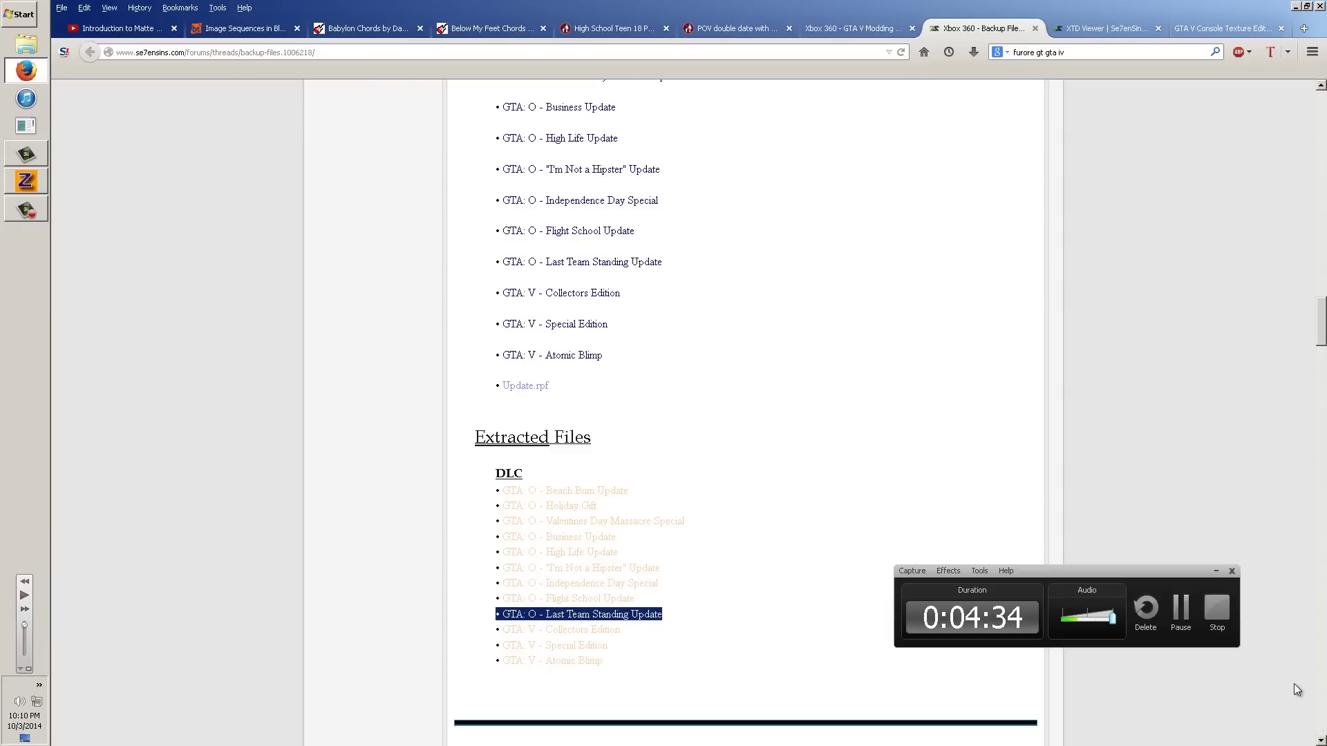
key("Return")
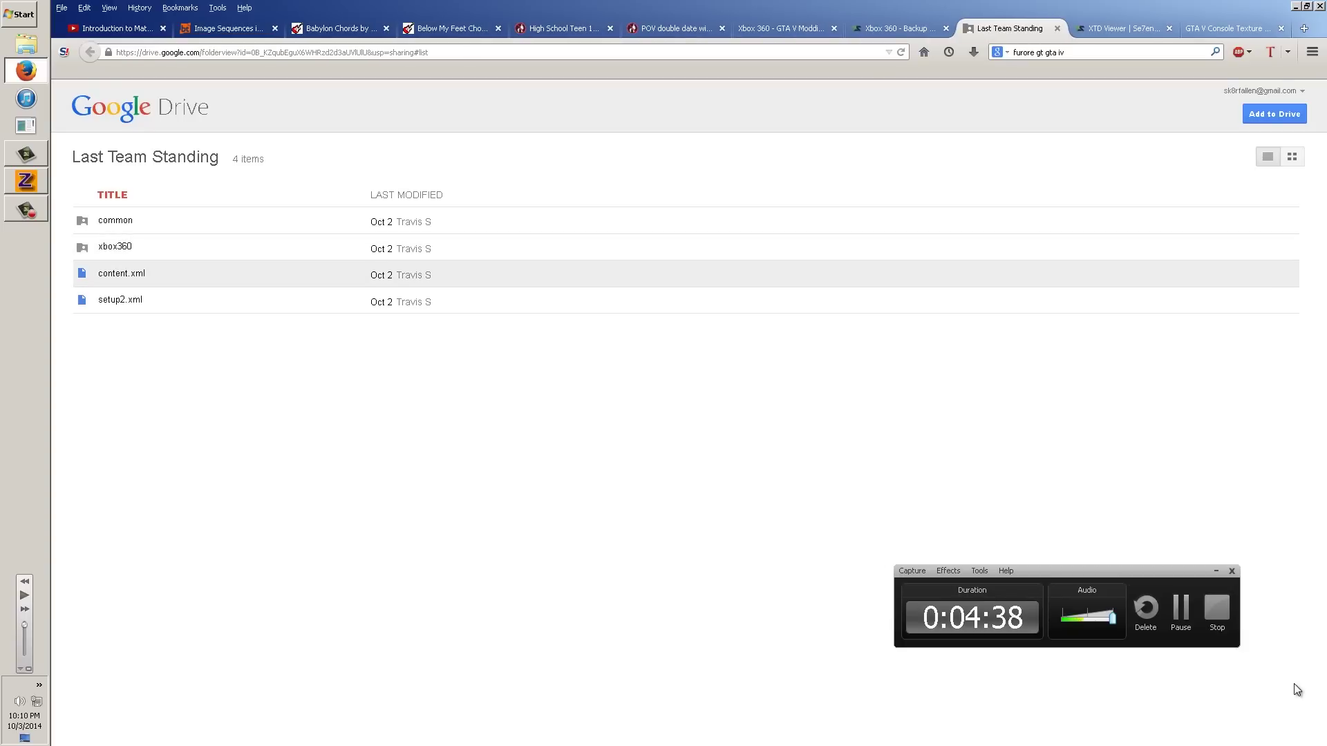
key("Up")
key("Down")
key("Up")
key("Down")
key("Up")
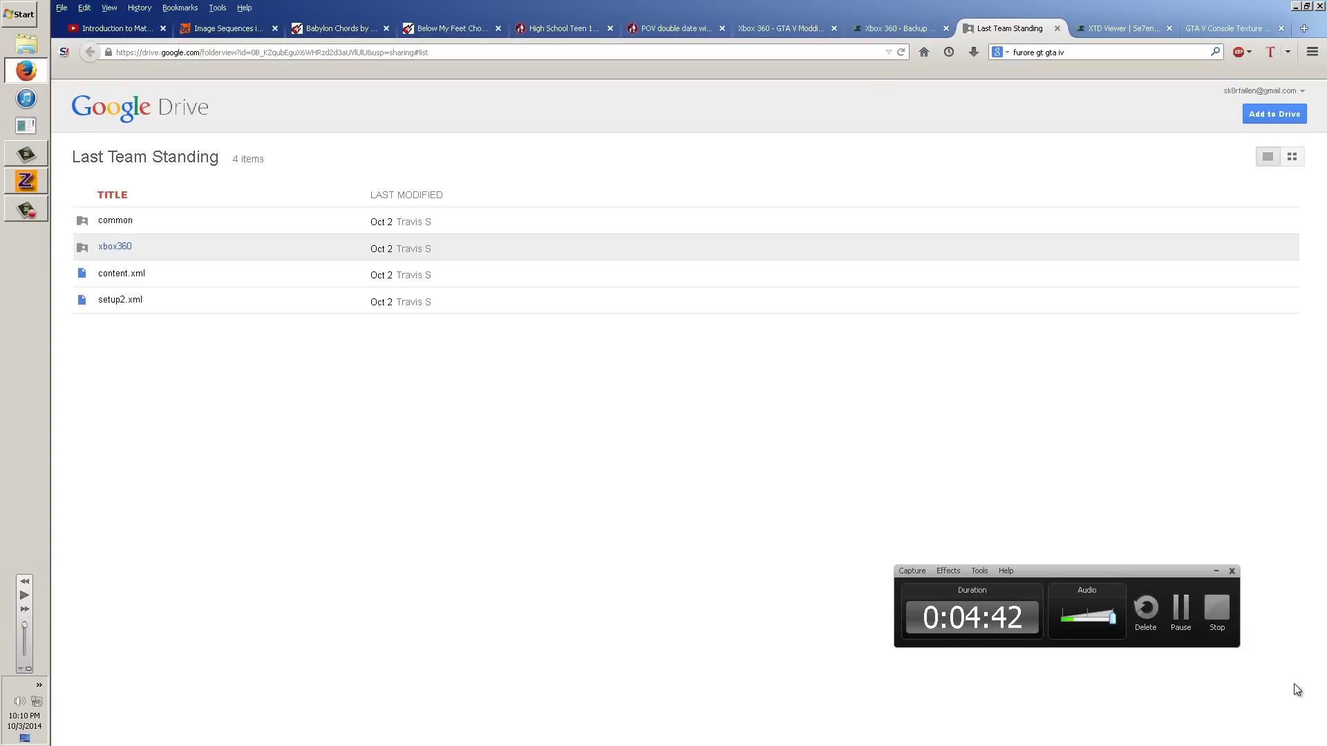
Step: Browse through xbox360, levels and gta5 to the vehicles folder of the Last Team Standing files
key("Return")
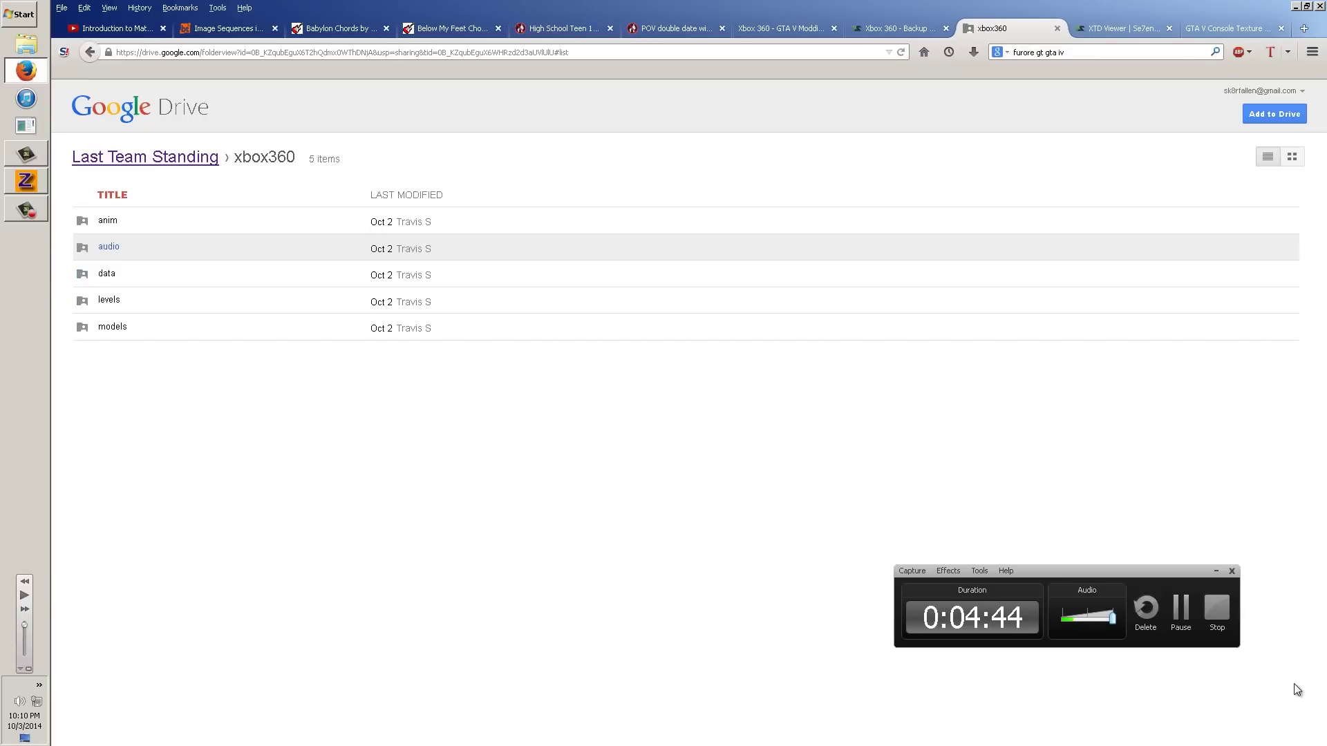
key("Down")
key("Down")
key("Return")
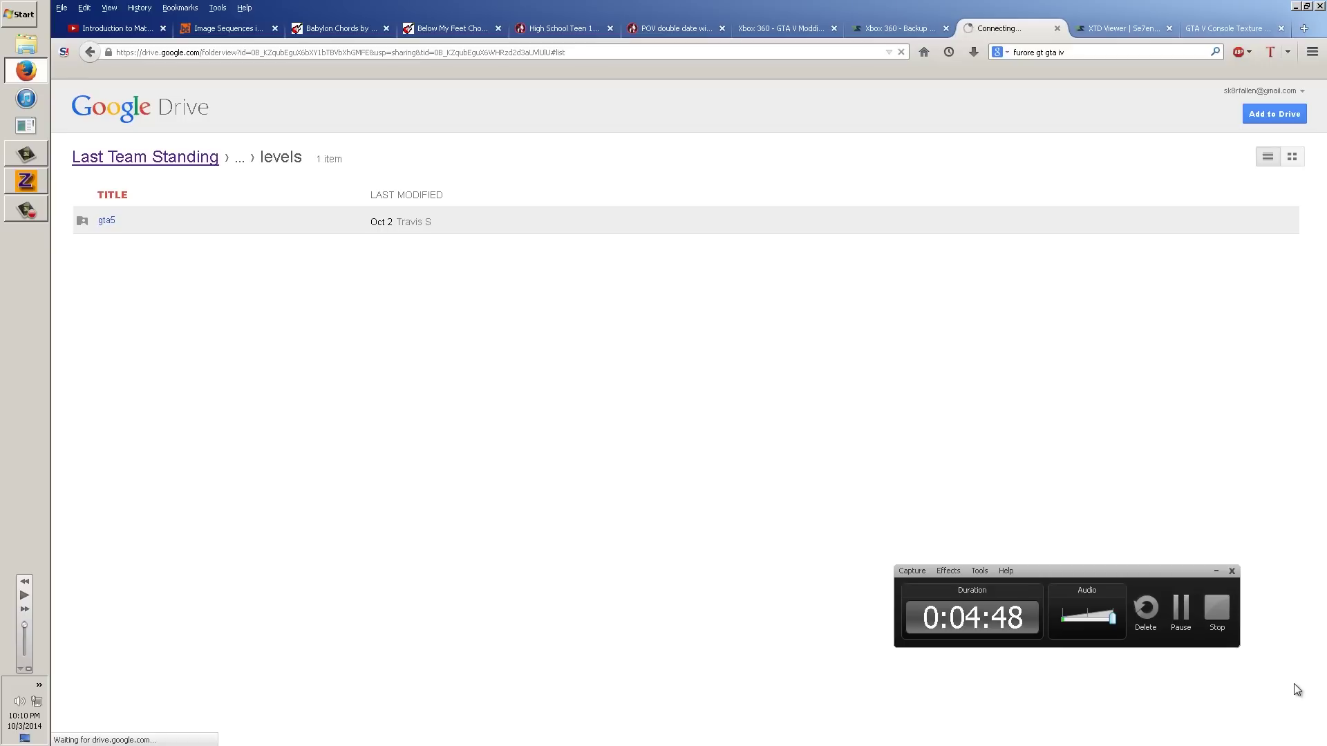
key("Return")
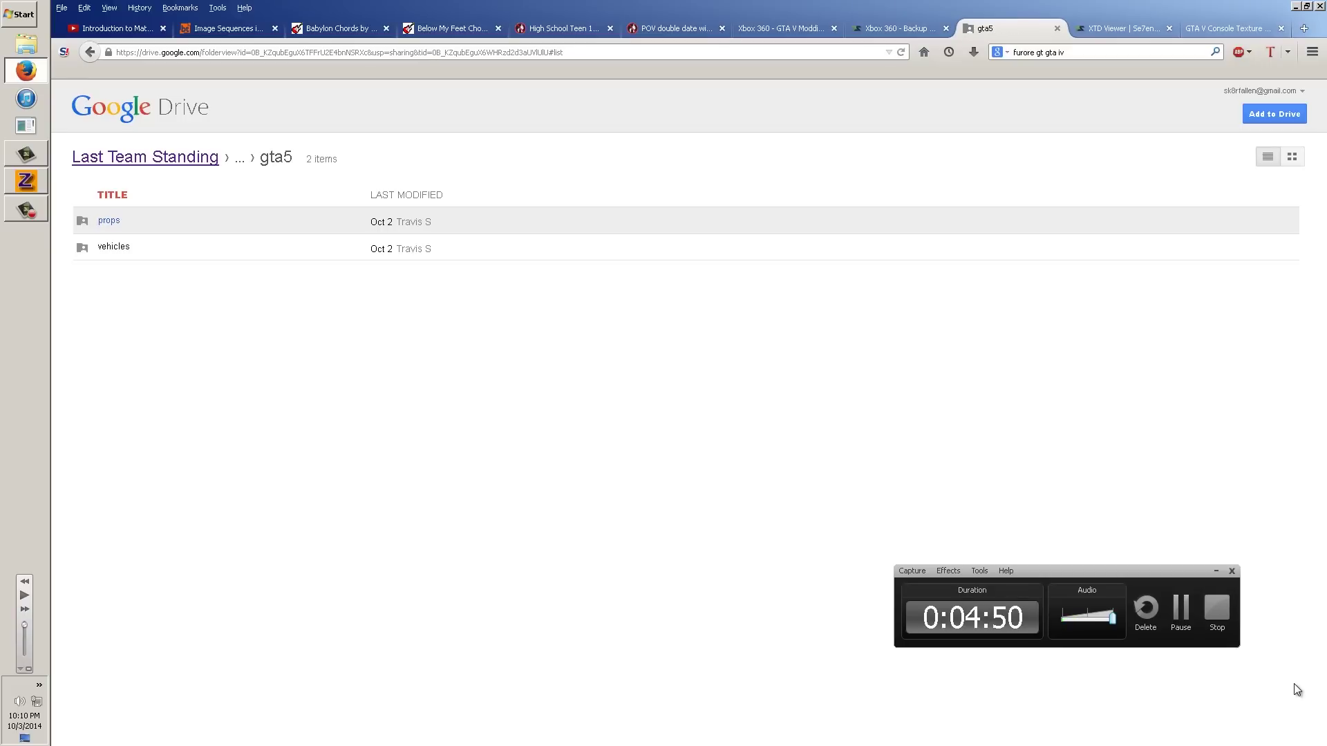
key("Down")
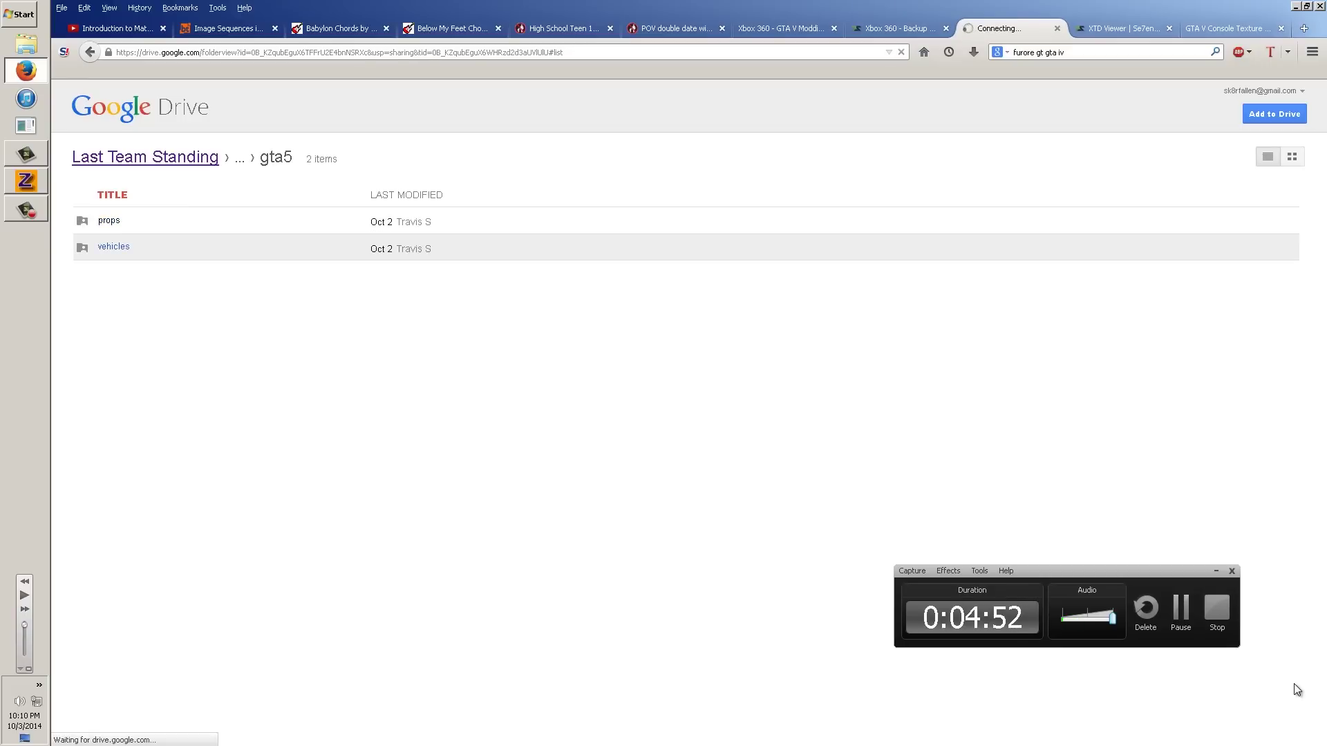
key("Return")
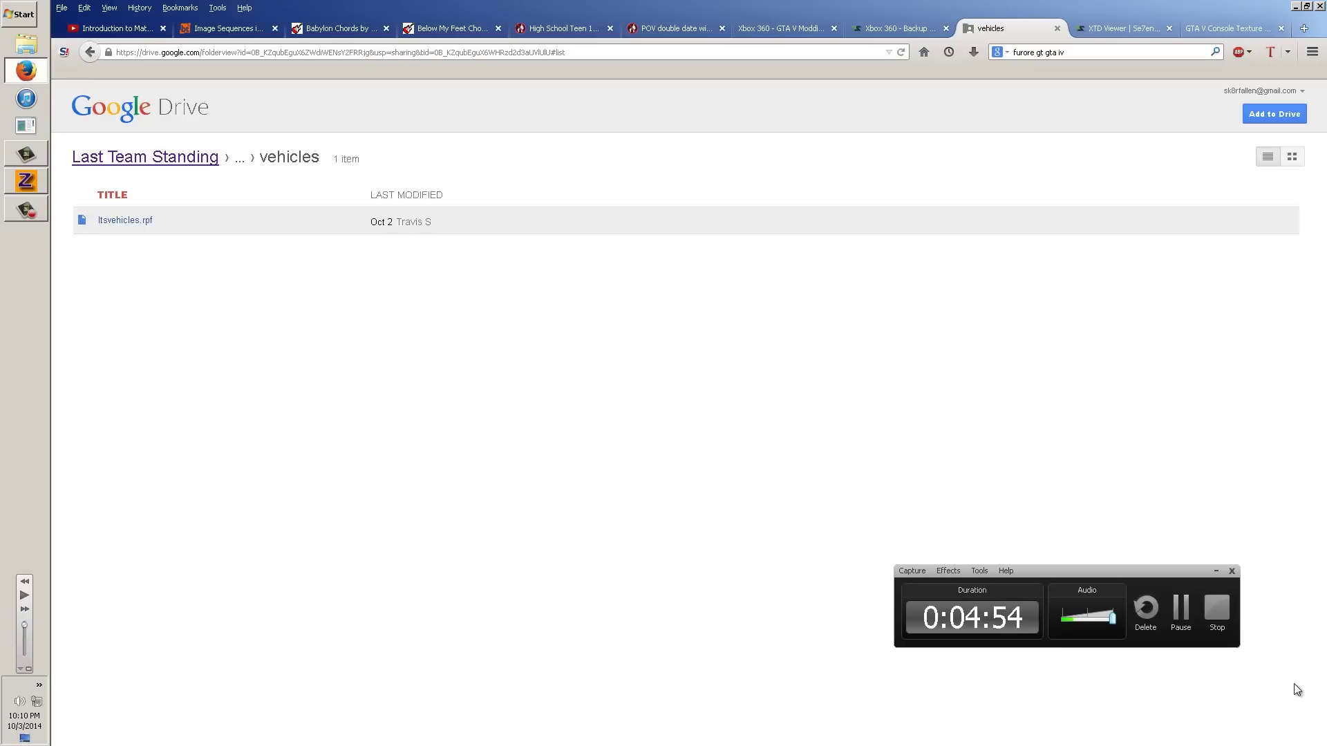
Step: Open the ltsvehicles.rpf preview, dismiss it, and close the Drive page
key("Return")
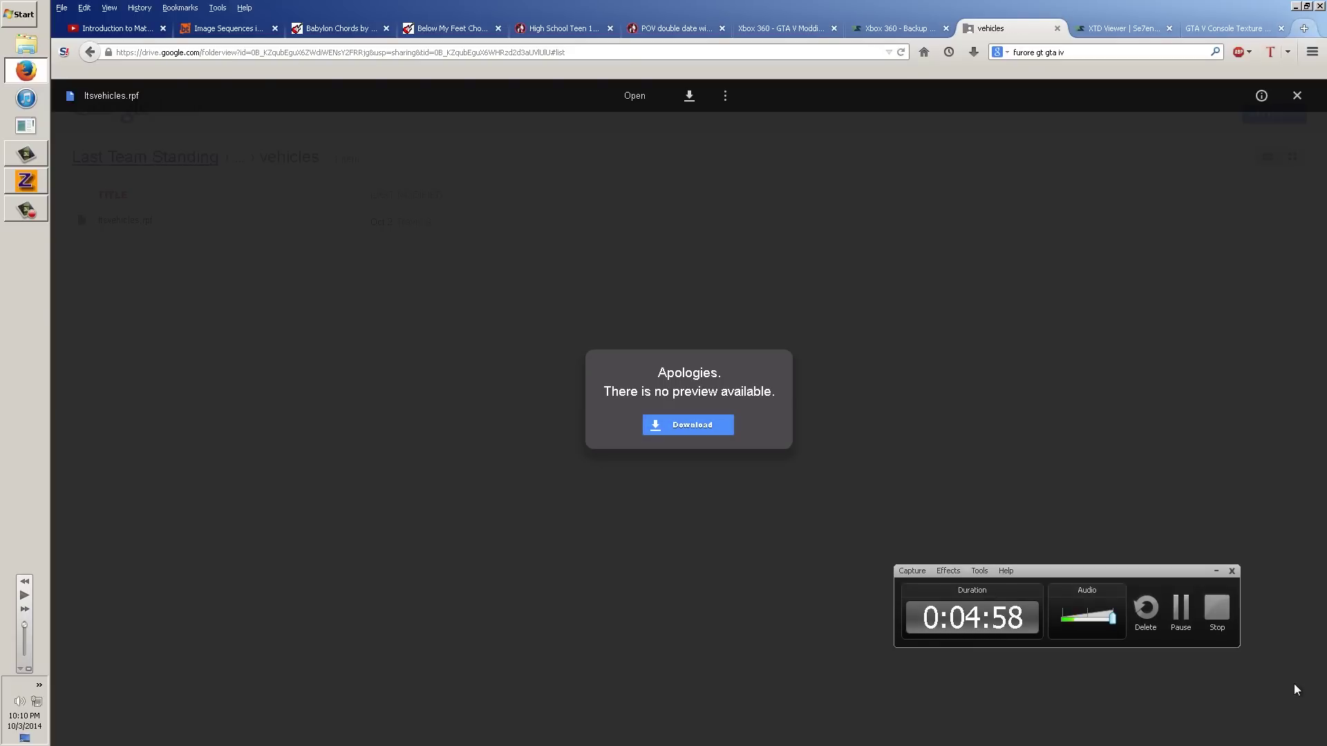
key("Escape")
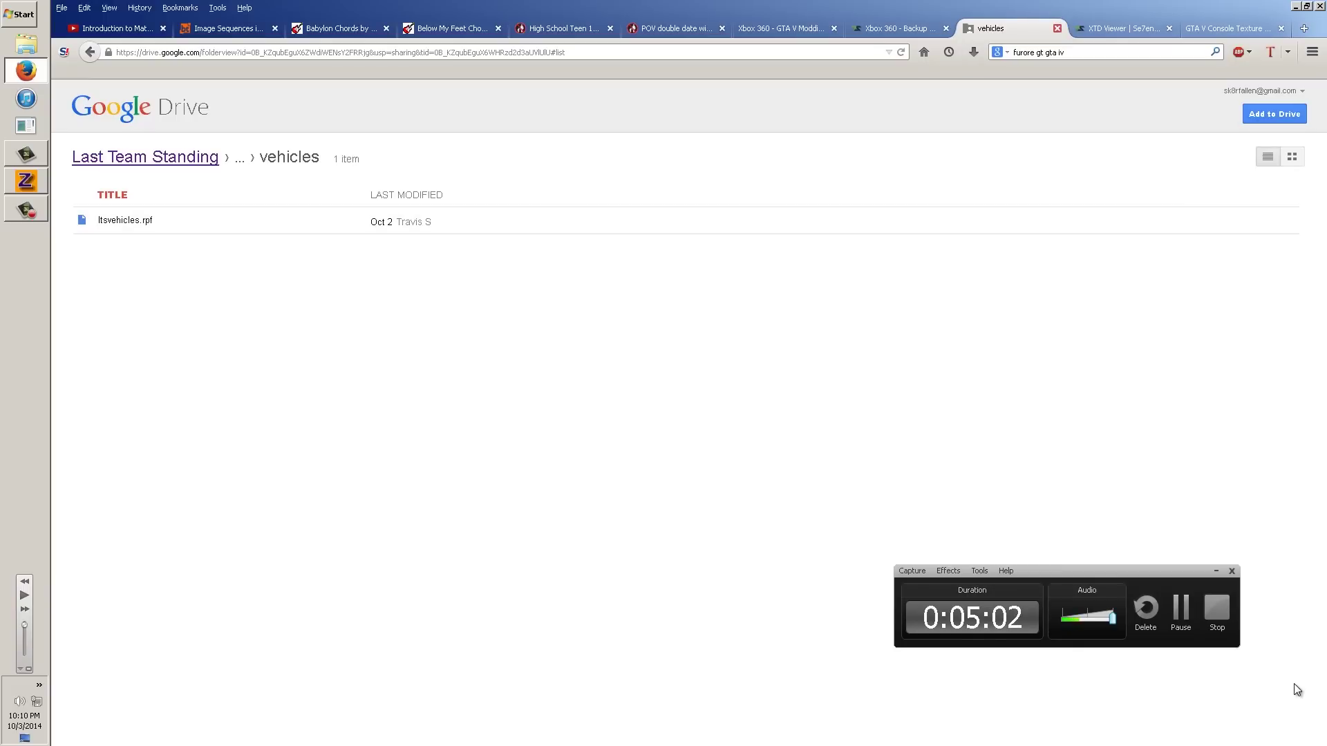
key("ctrl+w")
Step: Save LibertyV-r47.zip from its MediaFire page, and close the download page and the modding tools thread
key("ctrl+shift+Tab")
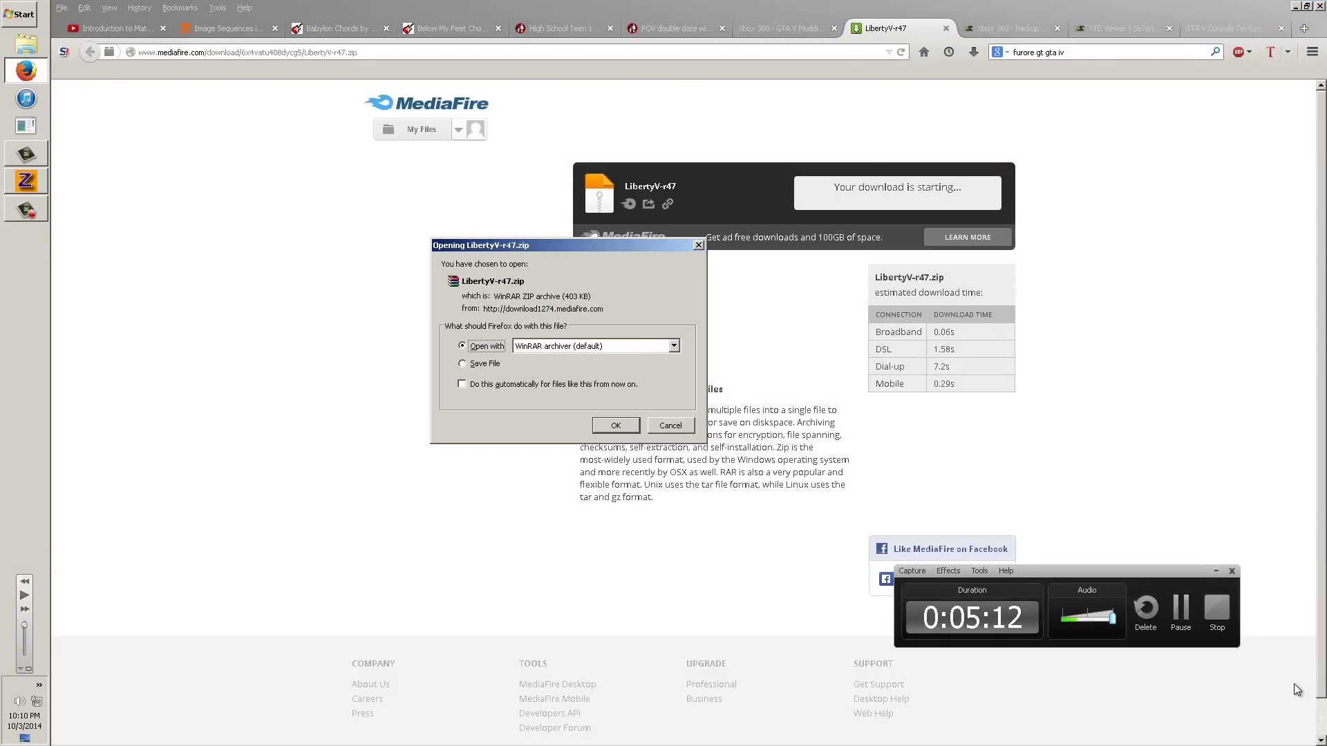
key("Down")
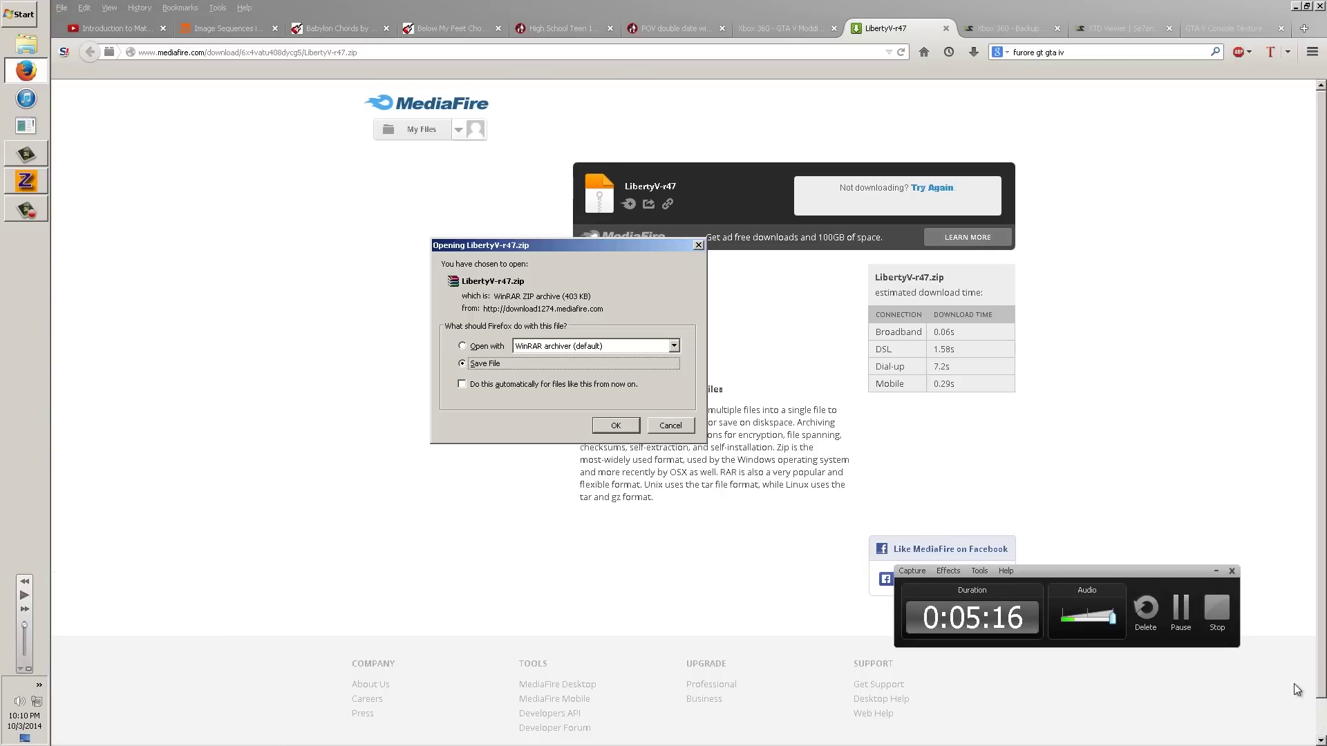
key("Return")
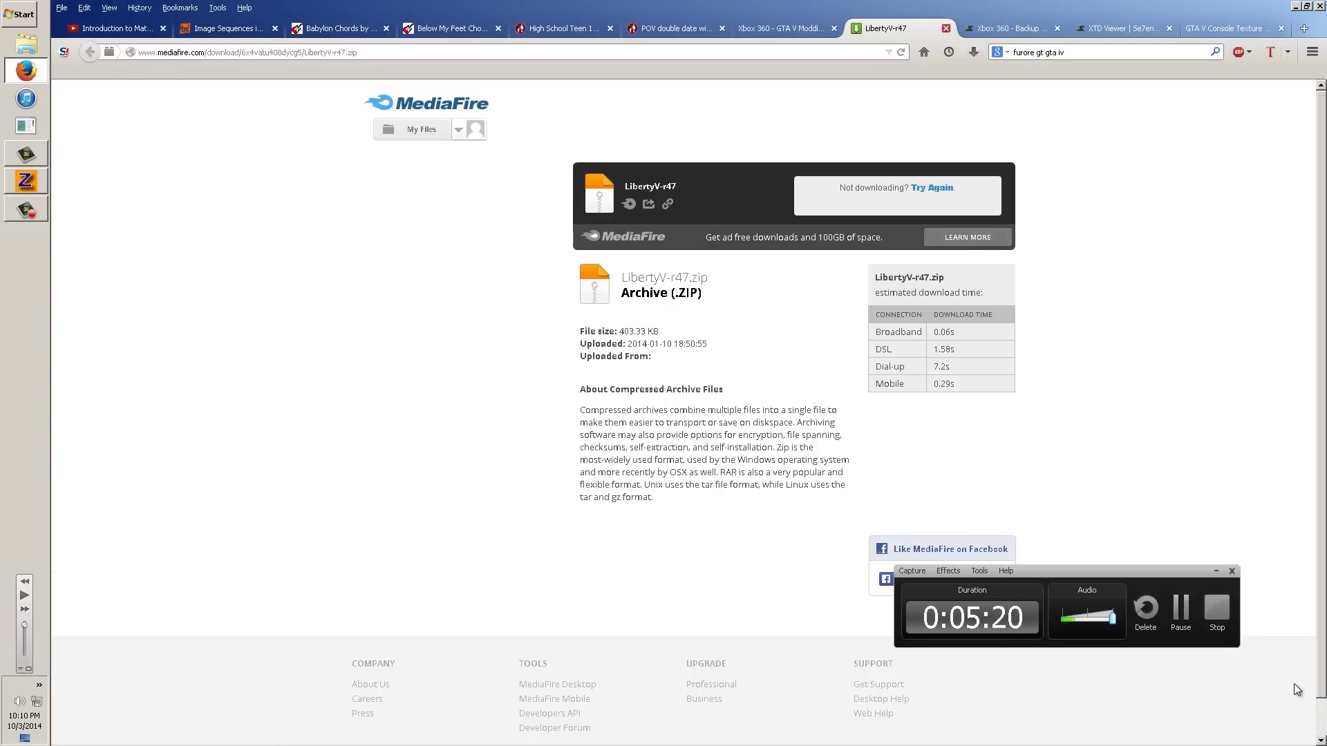
key("ctrl+w")
key("ctrl+w")
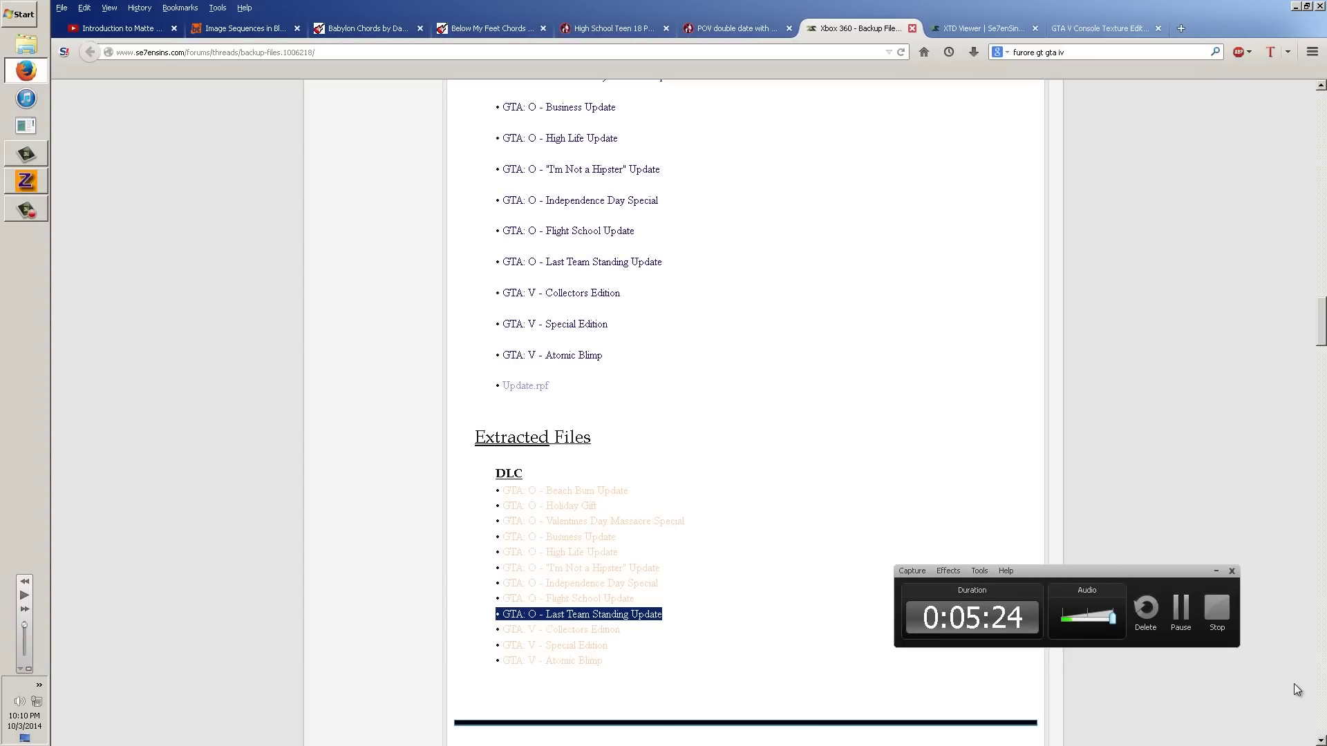
Step: Reopen the Xbox 360 - GTA V Modding Tools thread from the recently closed tabs
key("alt+s")
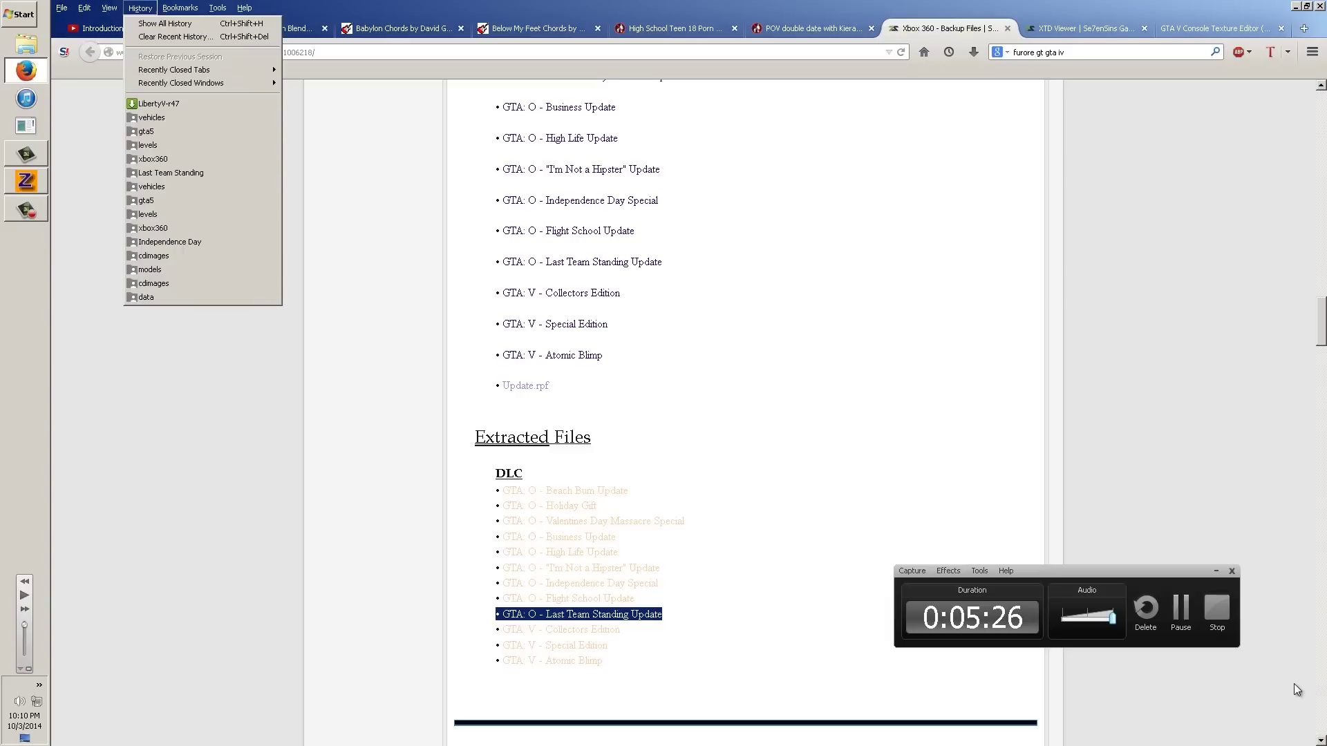
key("Down")
key("Down")
key("Down")
key("Down")
key("Down")
key("Down")
key("Down")
key("Down")
key("Down")
key("Down")
key("Down")
key("Down")
key("Down")
key("Down")
key("Down")
key("Down")
key("Up")
key("Up")
key("Up")
key("Up")
key("Up")
key("Up")
key("Up")
key("Up")
key("Up")
key("Up")
key("Up")
key("Up")
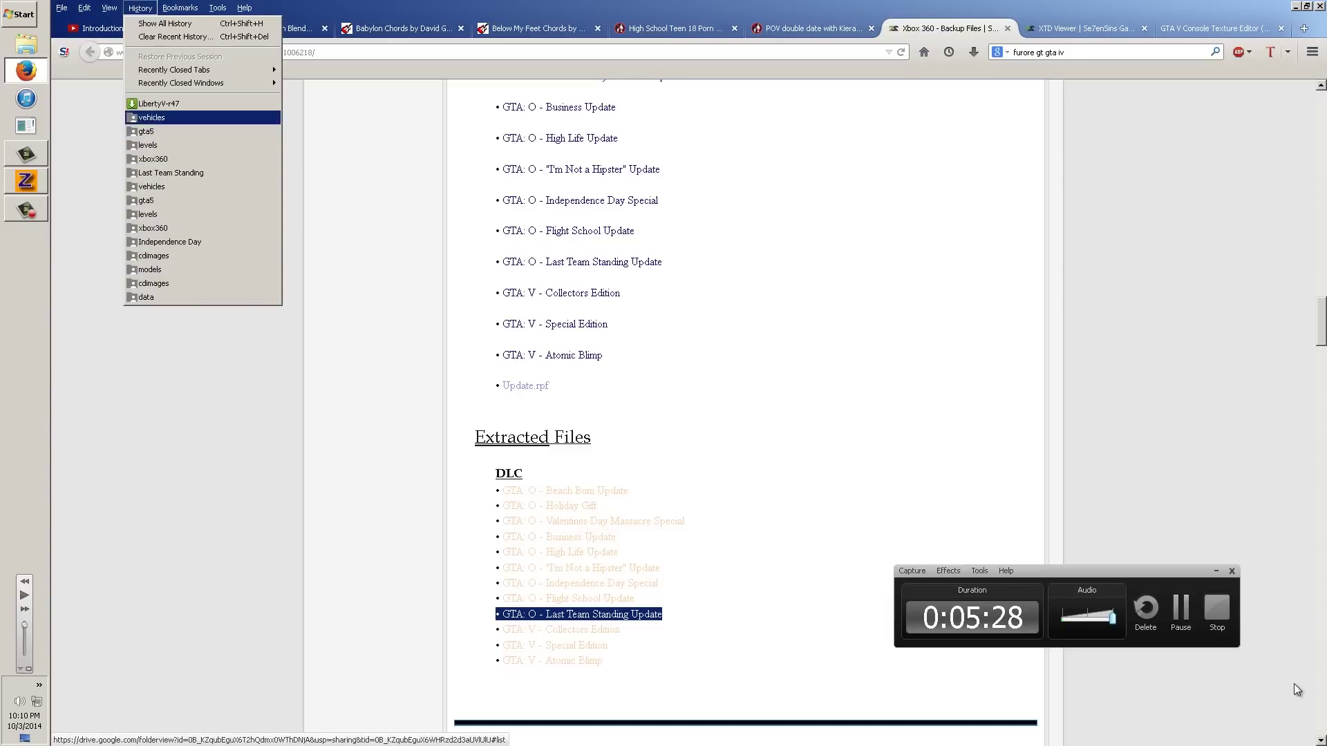
key("Right")
key("Down")
key("Up")
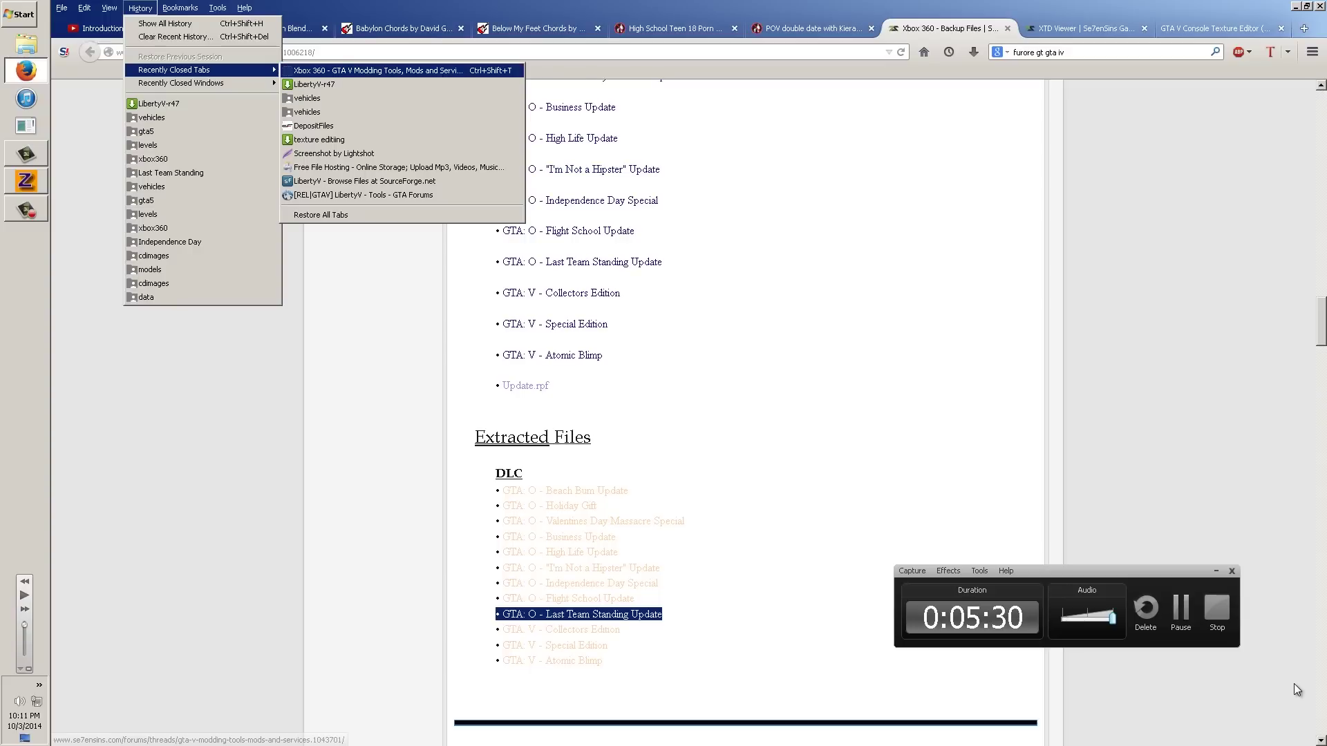
key("l")
key("s")
key("l")
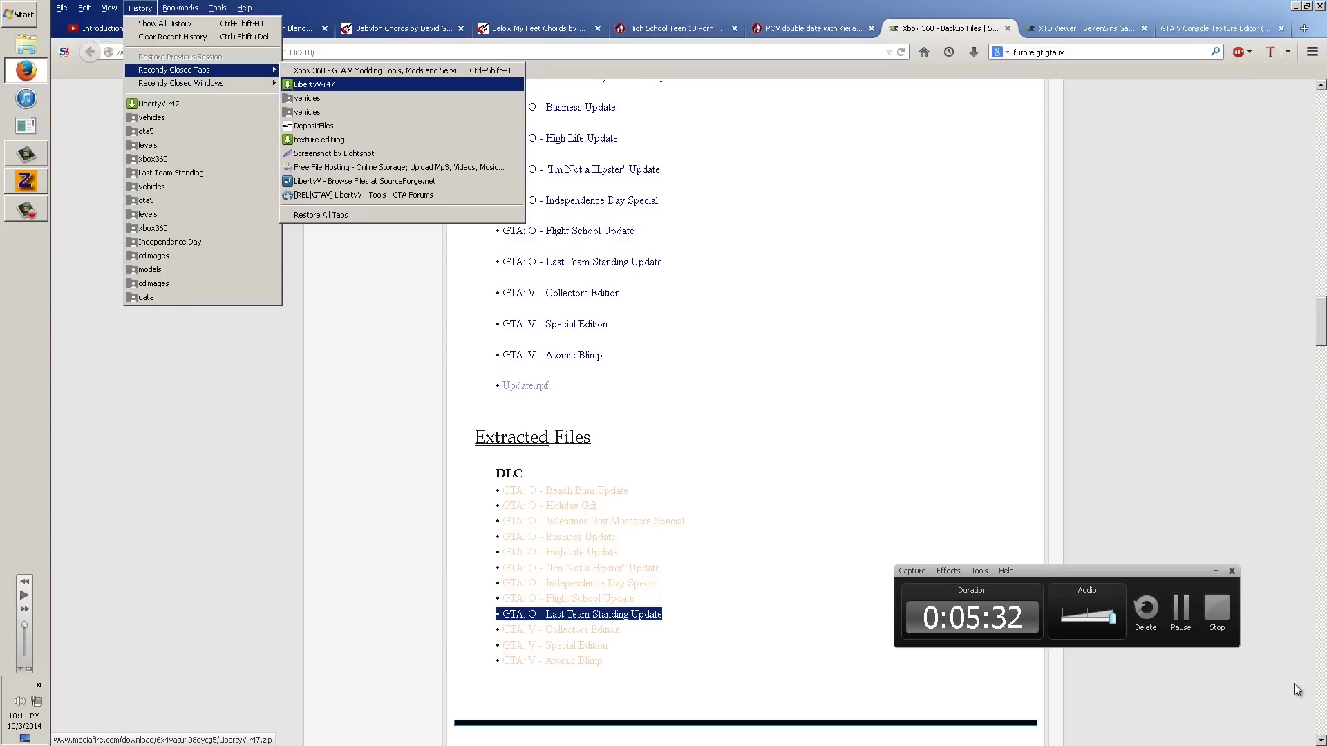
key("Up")
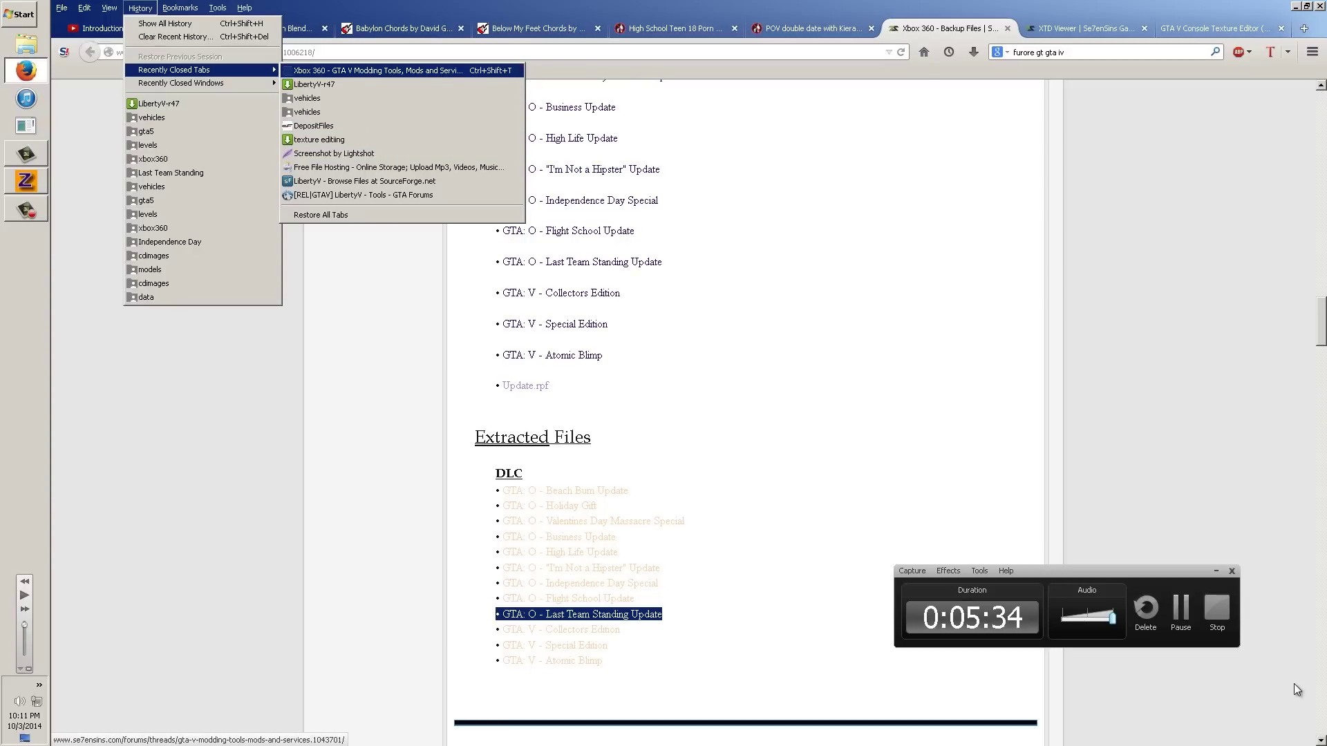
key("Return")
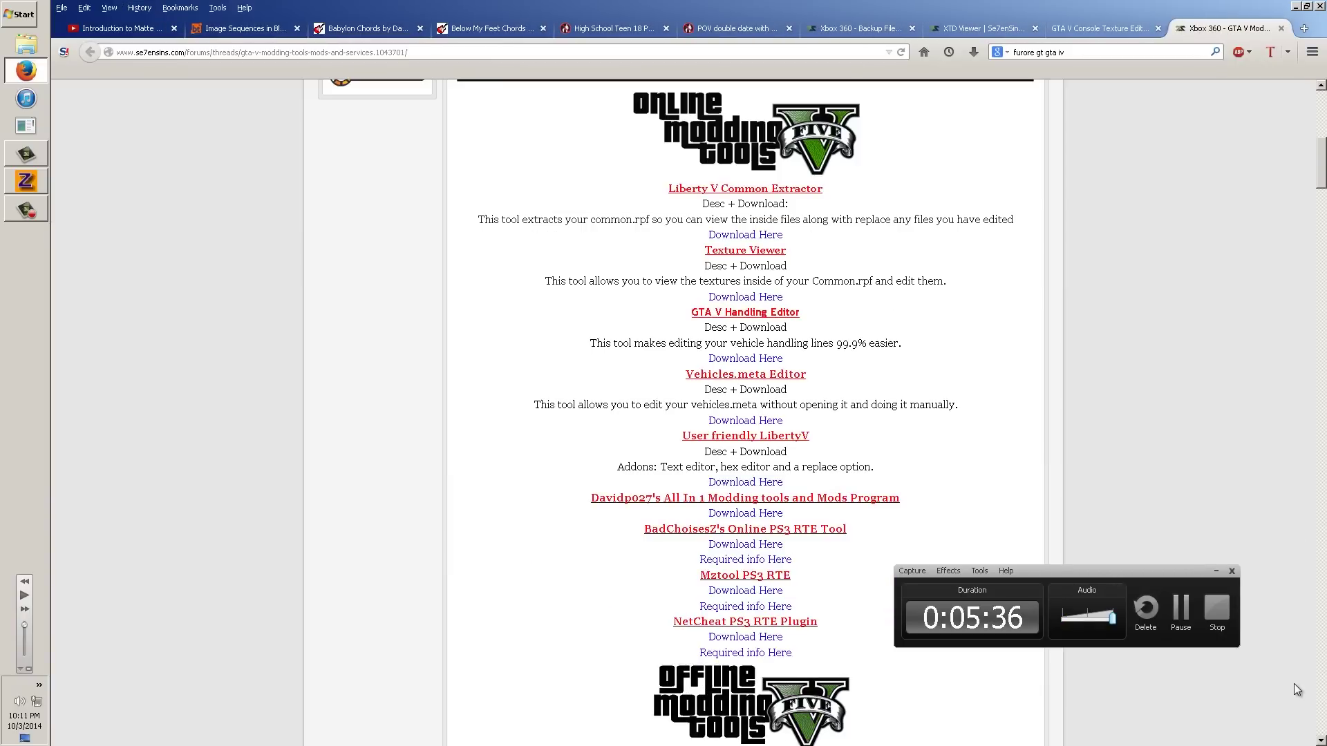
Step: Switch to the GTA V Console Texture Editor page and highlight version 1.4 in its title
key("ctrl+shift+Tab")
key("ctrl+shift+Tab")
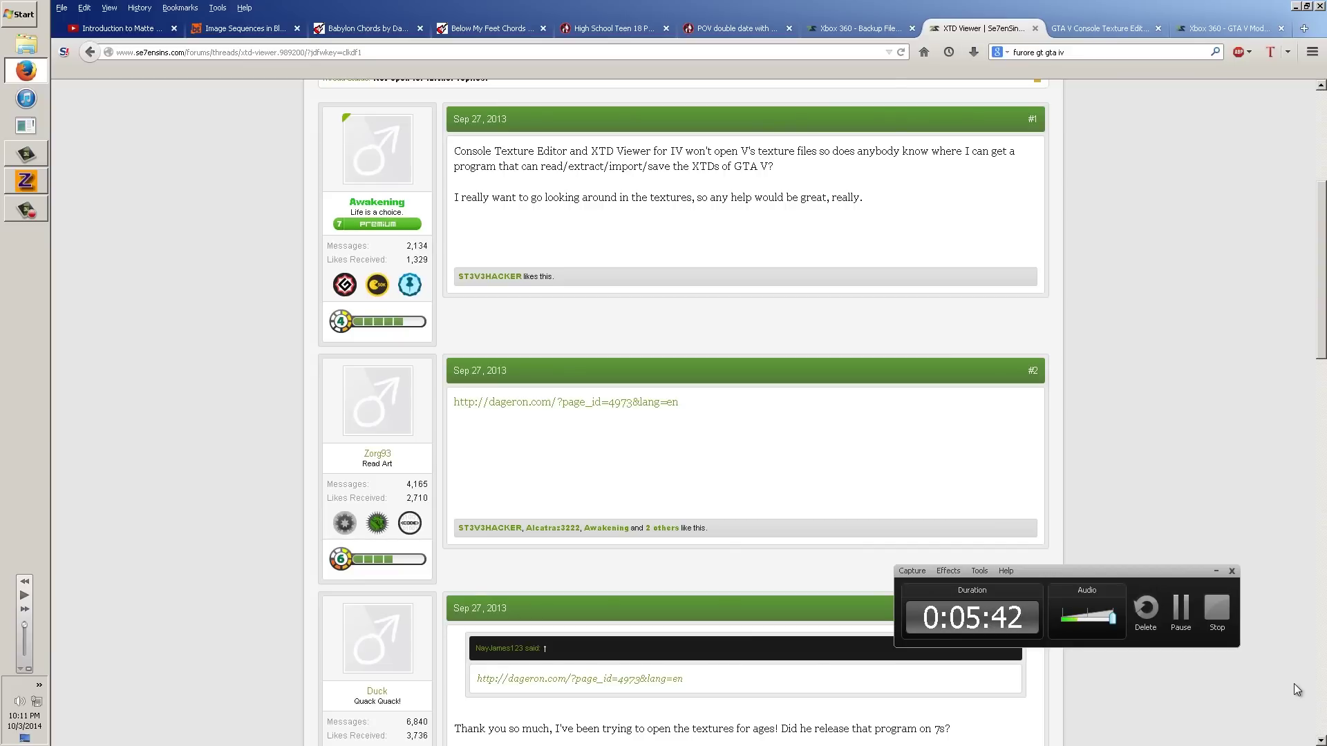
key("ctrl+Tab")
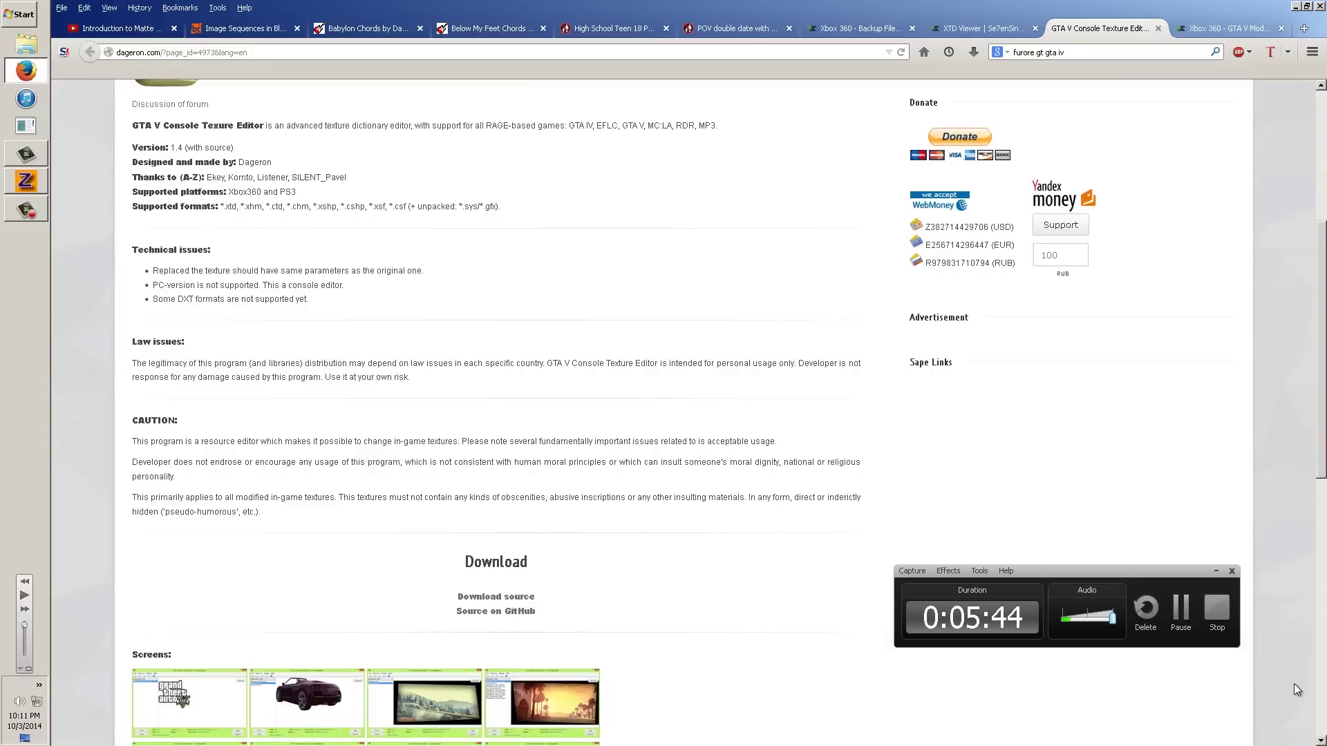
scroll(1296, 690, "up", 5)
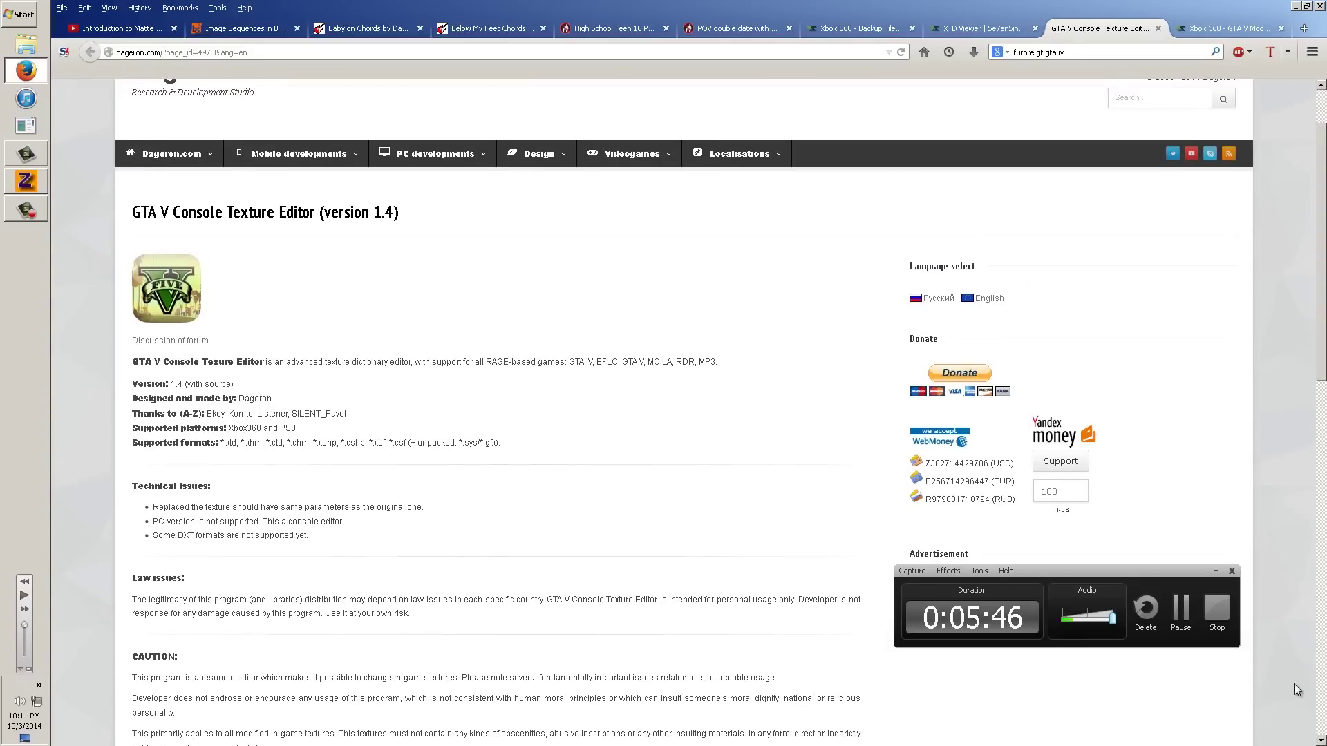
scroll(1296, 690, "down", 3)
scroll(1296, 690, "up", 3)
left_click_drag(369, 212, 399, 212)
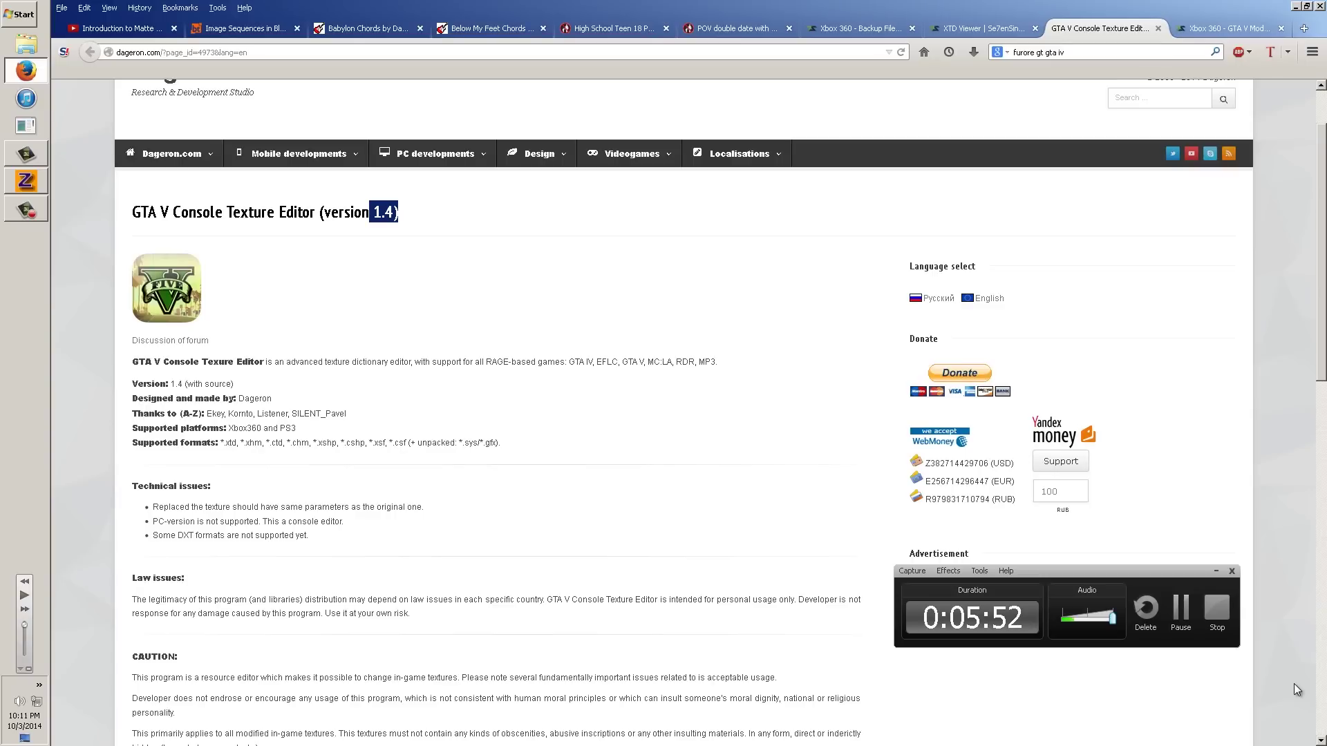
left_click(1297, 690)
double_click(1296, 689)
Step: Highlight the texture editor's Download link, open its DepositFiles page, and close that page again
scroll(1296, 690, "down", 8)
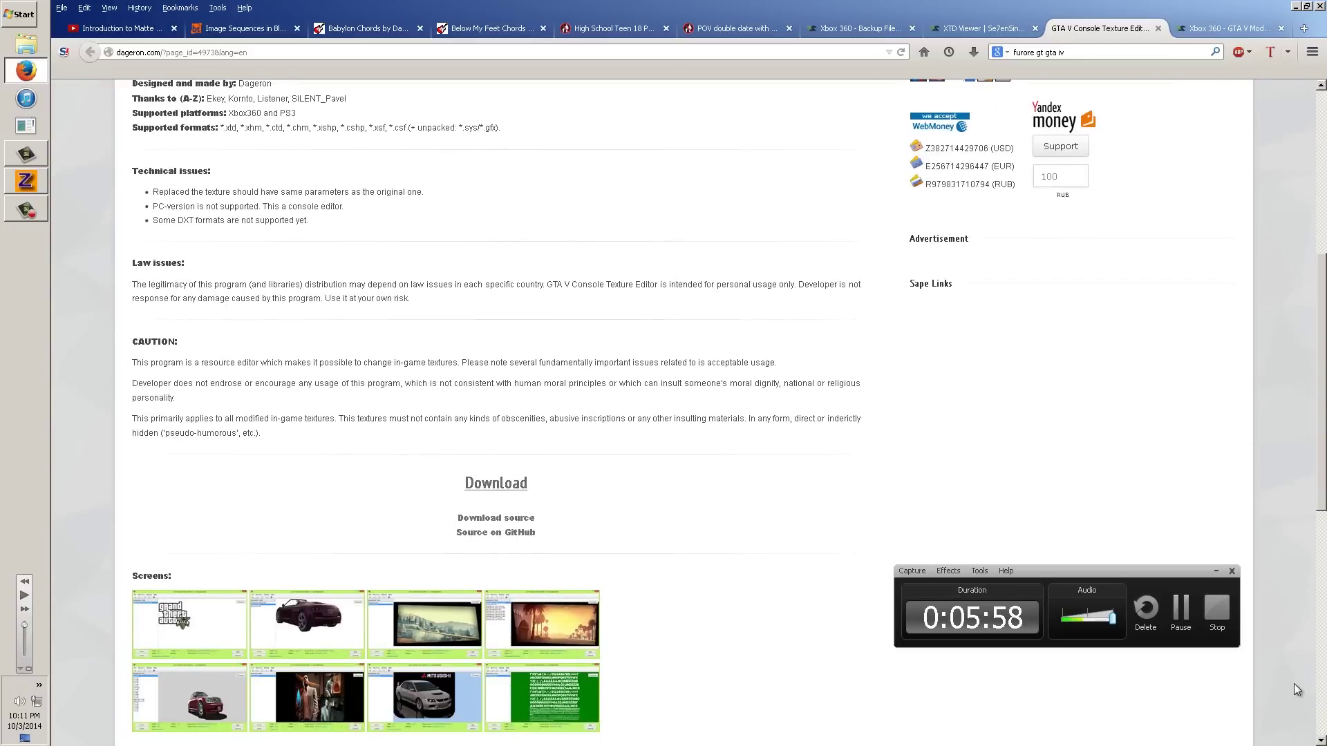
double_click(536, 483)
left_click(495, 483)
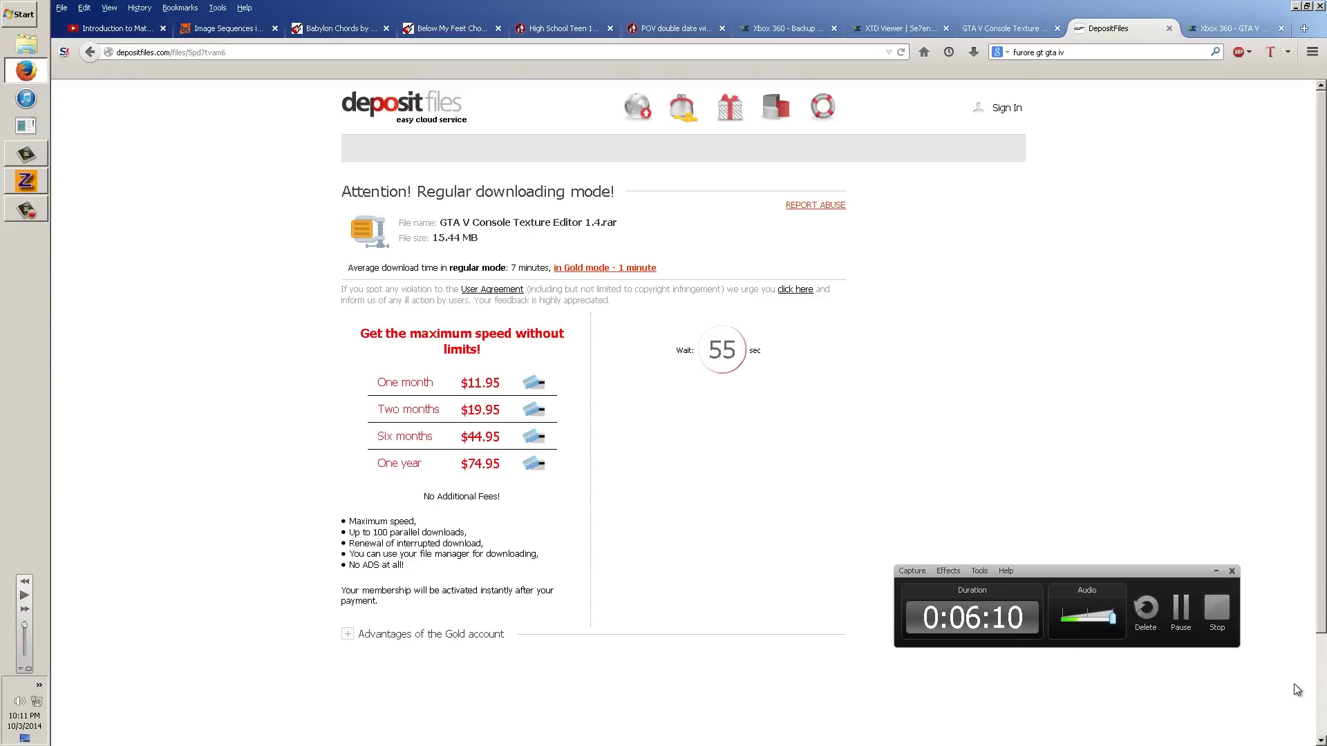
key("ctrl+w")
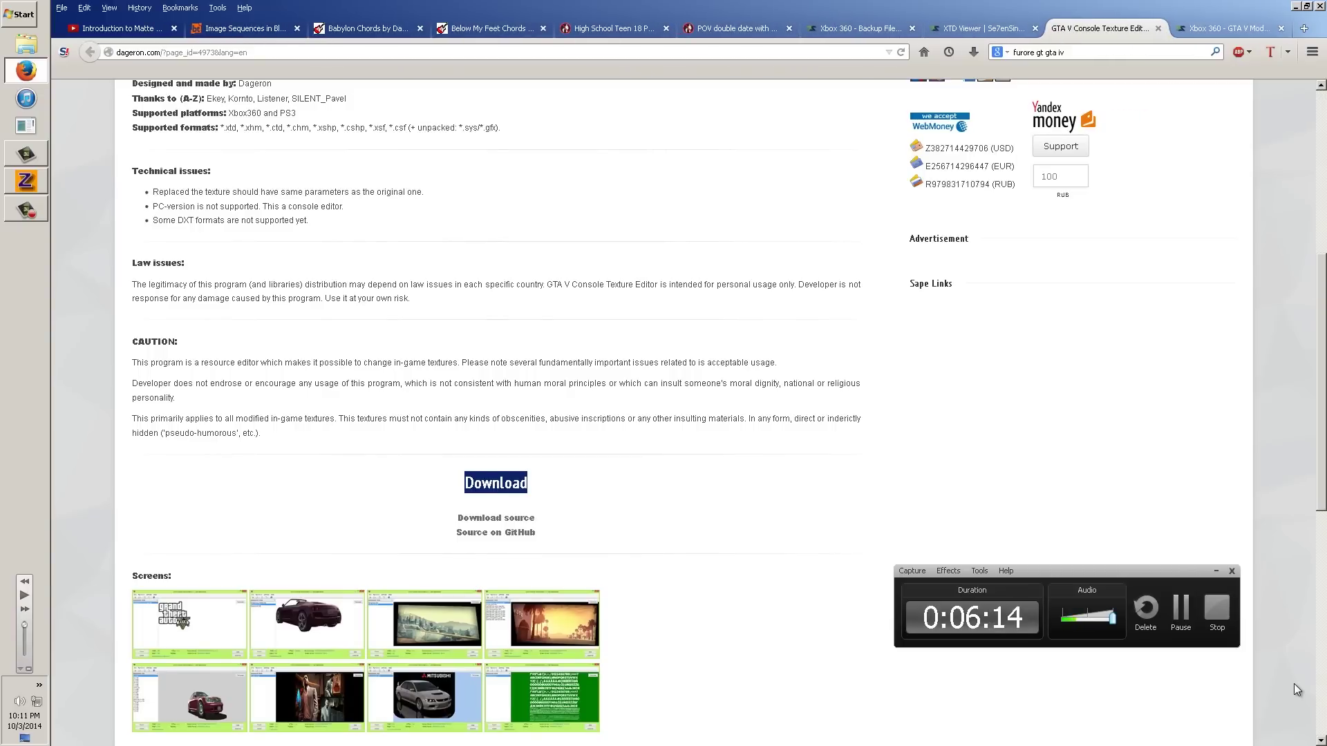
Step: Close the XTD Viewer thread and return to the Xbox 360 backup files thread
scroll(1296, 689, "up", 5)
key("ctrl+Tab")
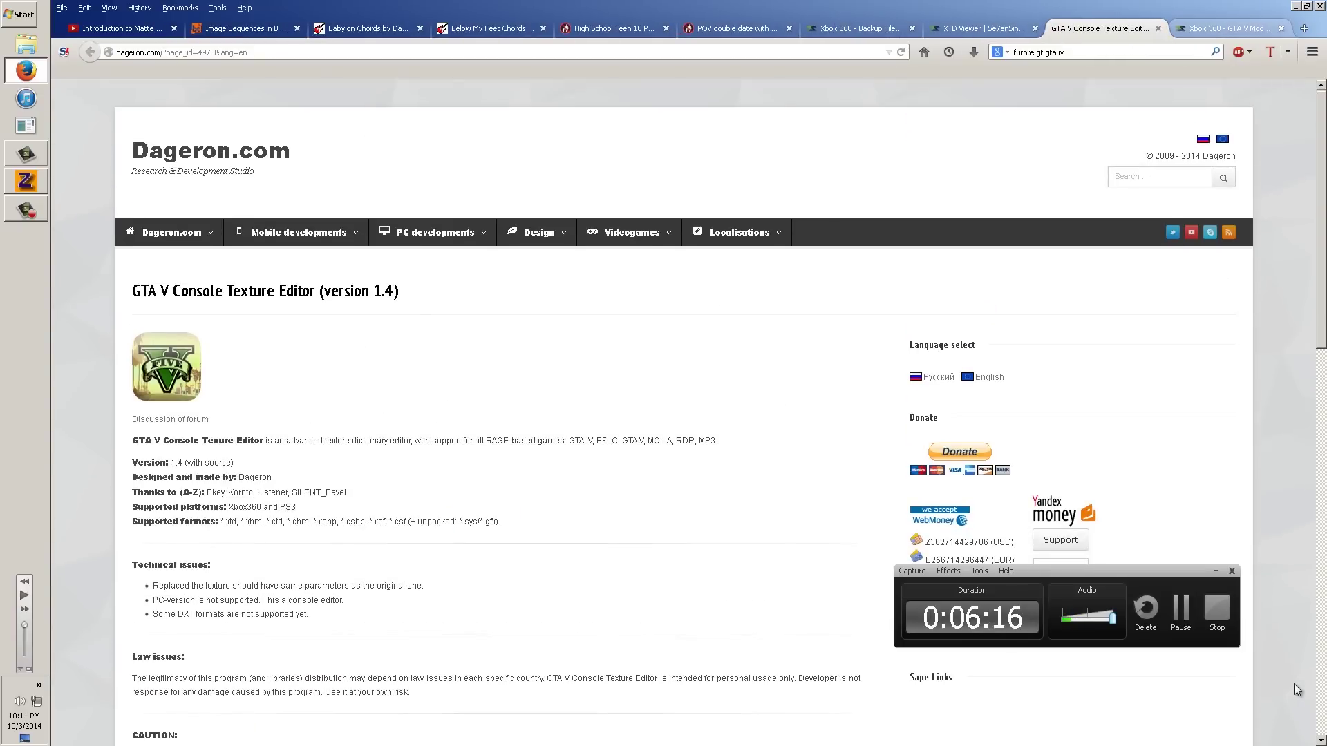
key("ctrl+shift+Tab")
key("ctrl+shift+Tab")
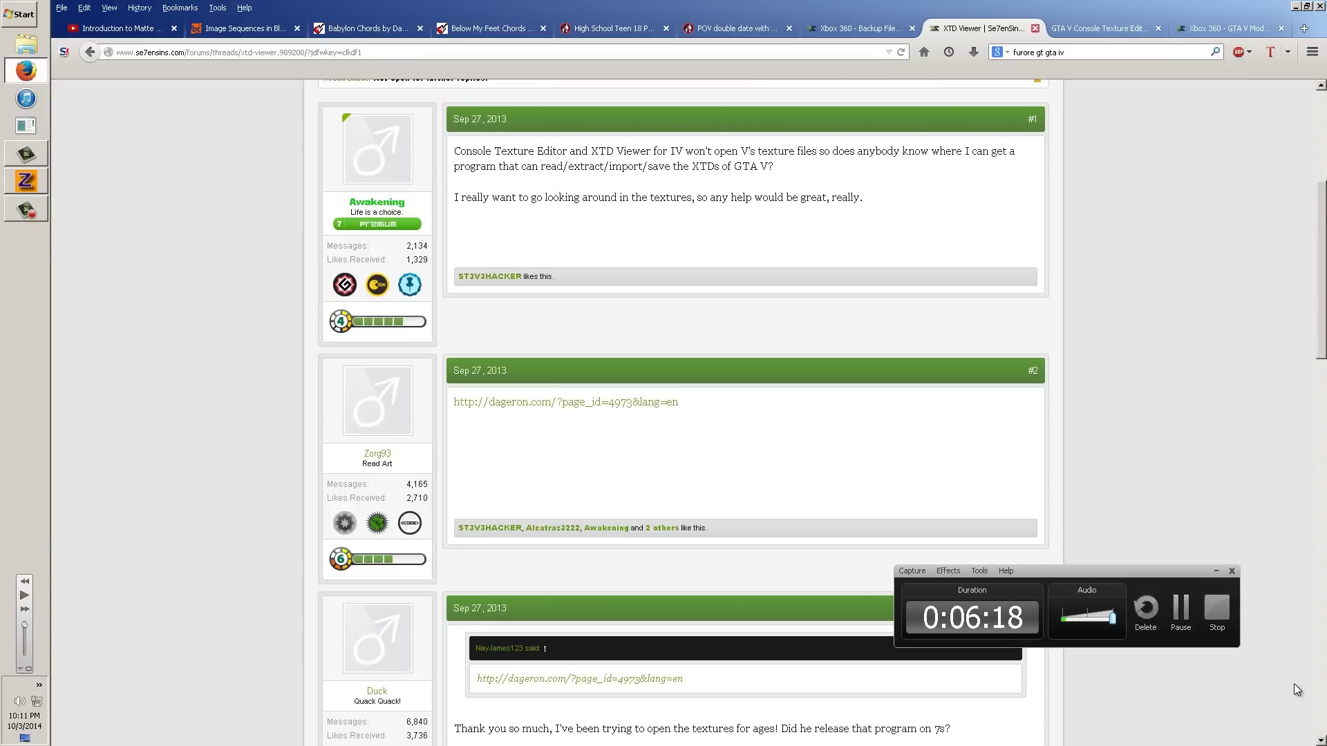
key("ctrl+w")
key("ctrl+shift+Tab")
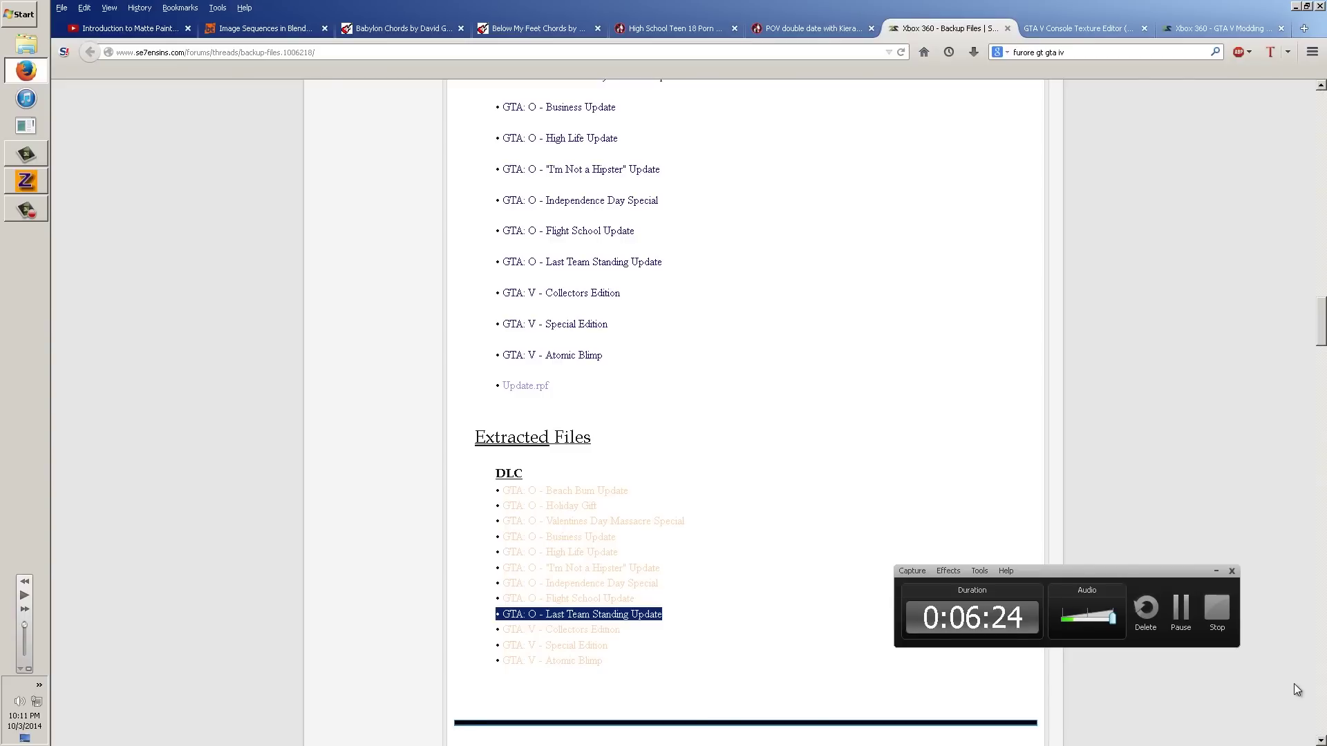
Step: Open Local Disk (D:) from Computer in Windows Explorer
key("super")
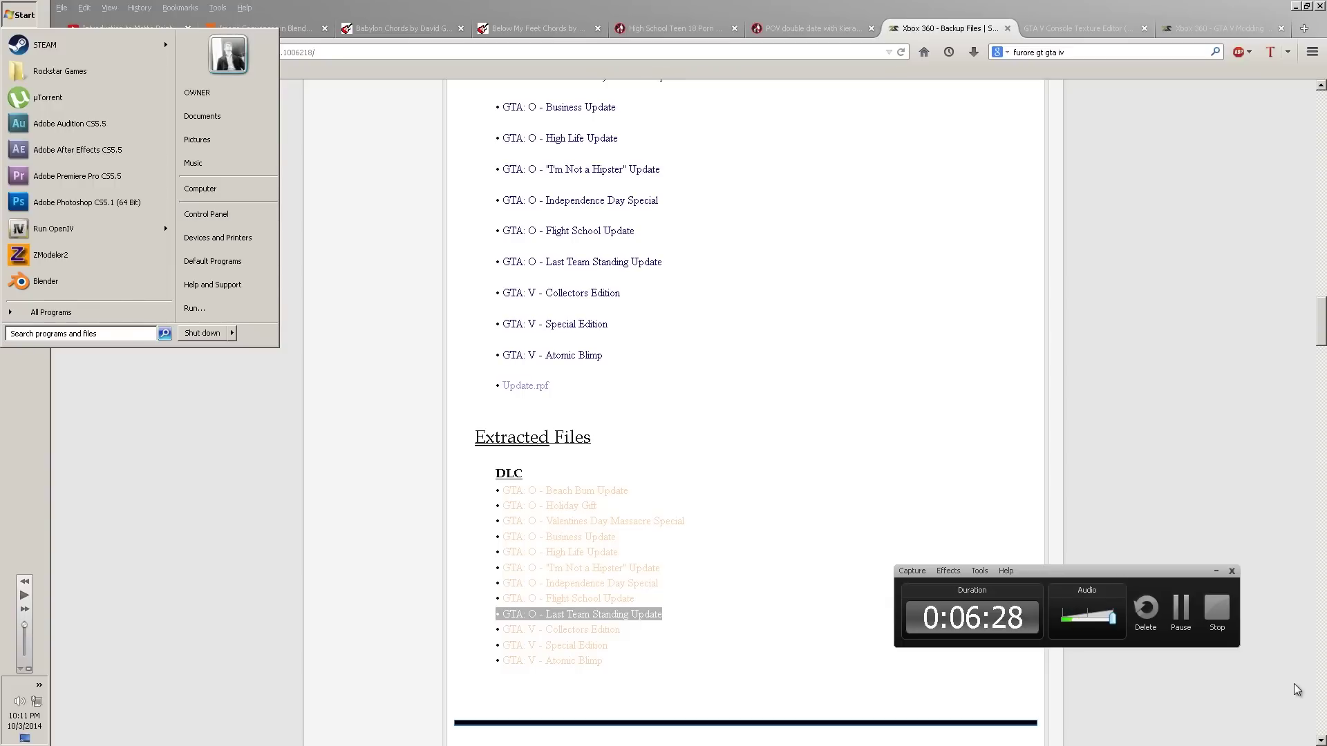
key("Up")
key("Up")
key("Up")
key("Up")
key("Right")
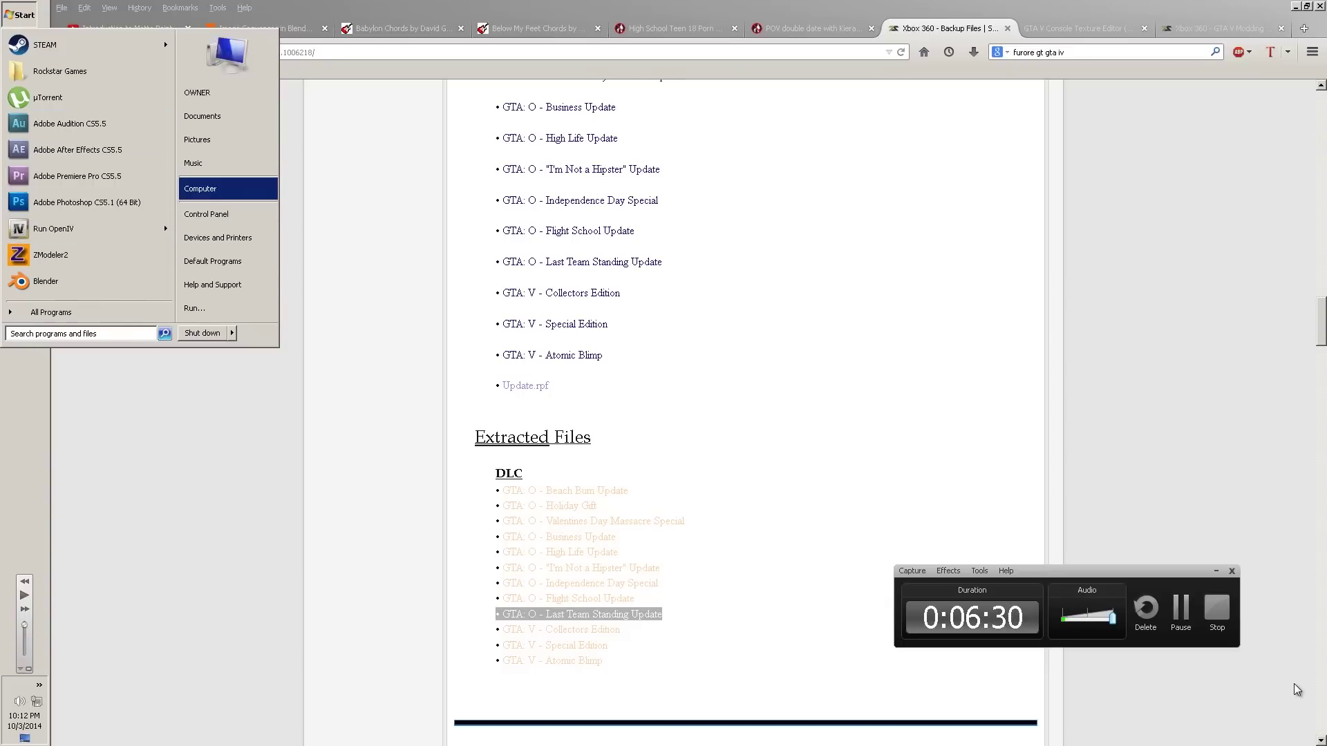
key("Return")
key("Down")
key("Down")
key("Return")
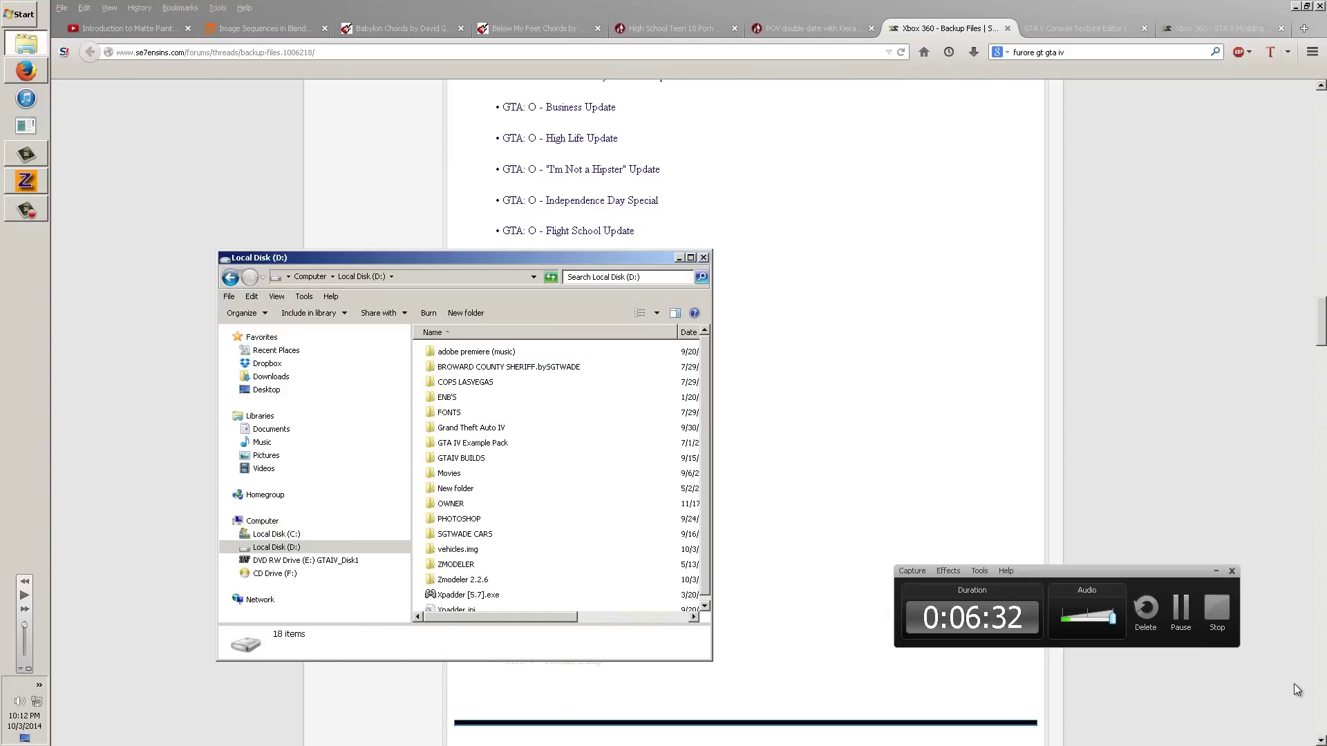
Step: Open the ZMODELER folder on drive D: and select xdr2obj.exe
key("s")
key("z")
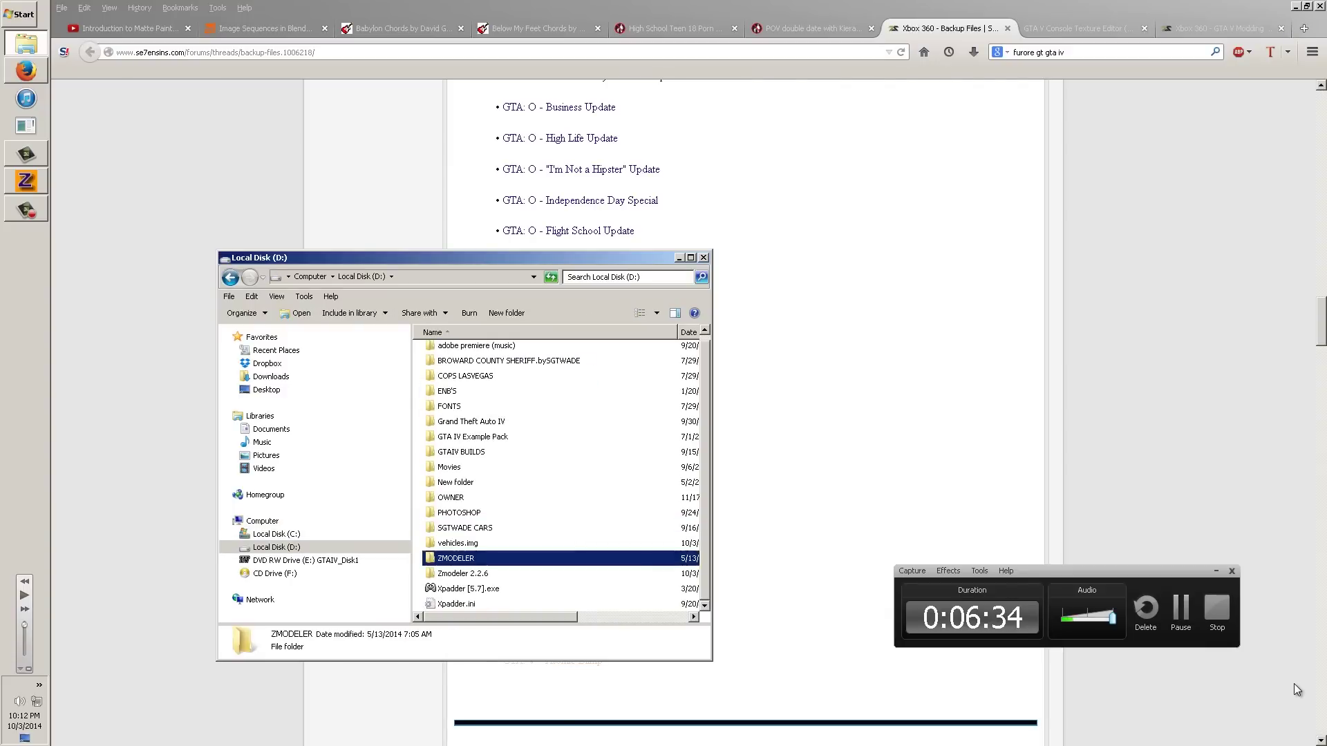
key("Return")
key("x")
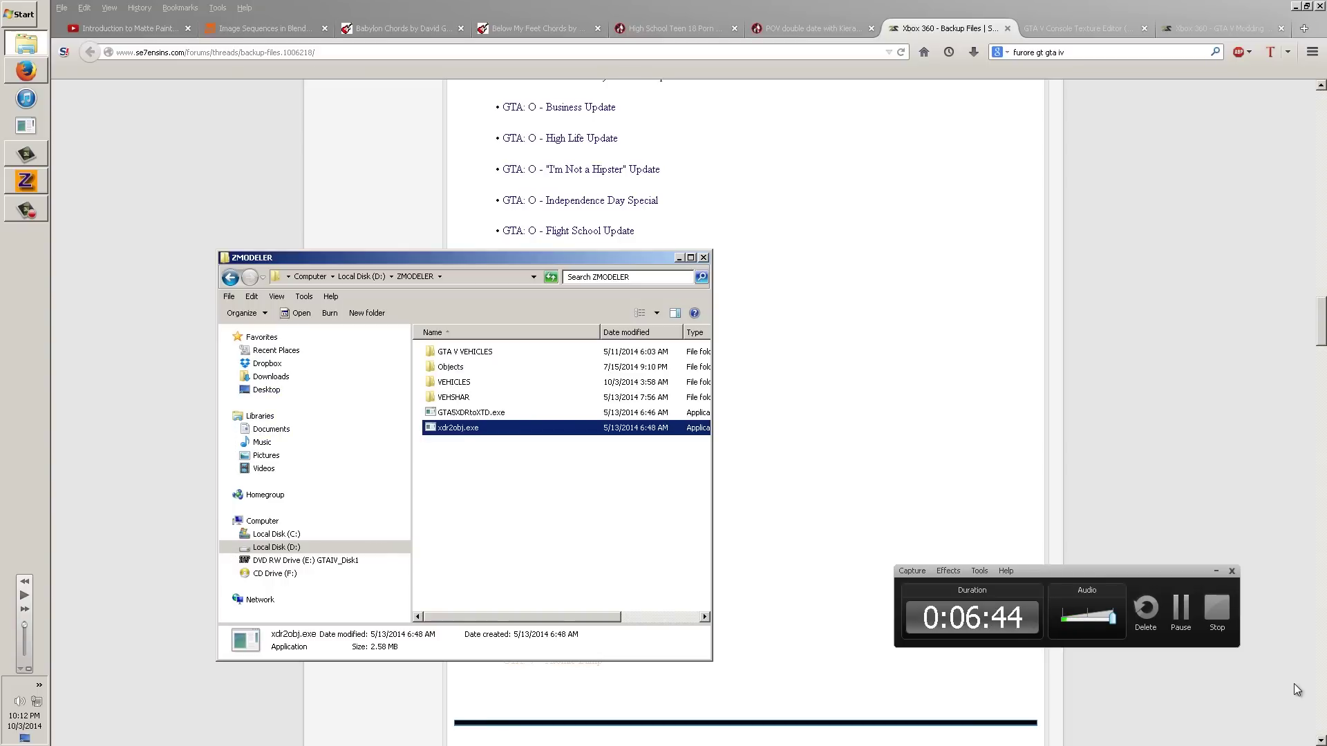
Step: Bring up the GTA V Console Texture Editor page and highlight "Texture Editor" in its title, then clear the highlight
left_click(1078, 28)
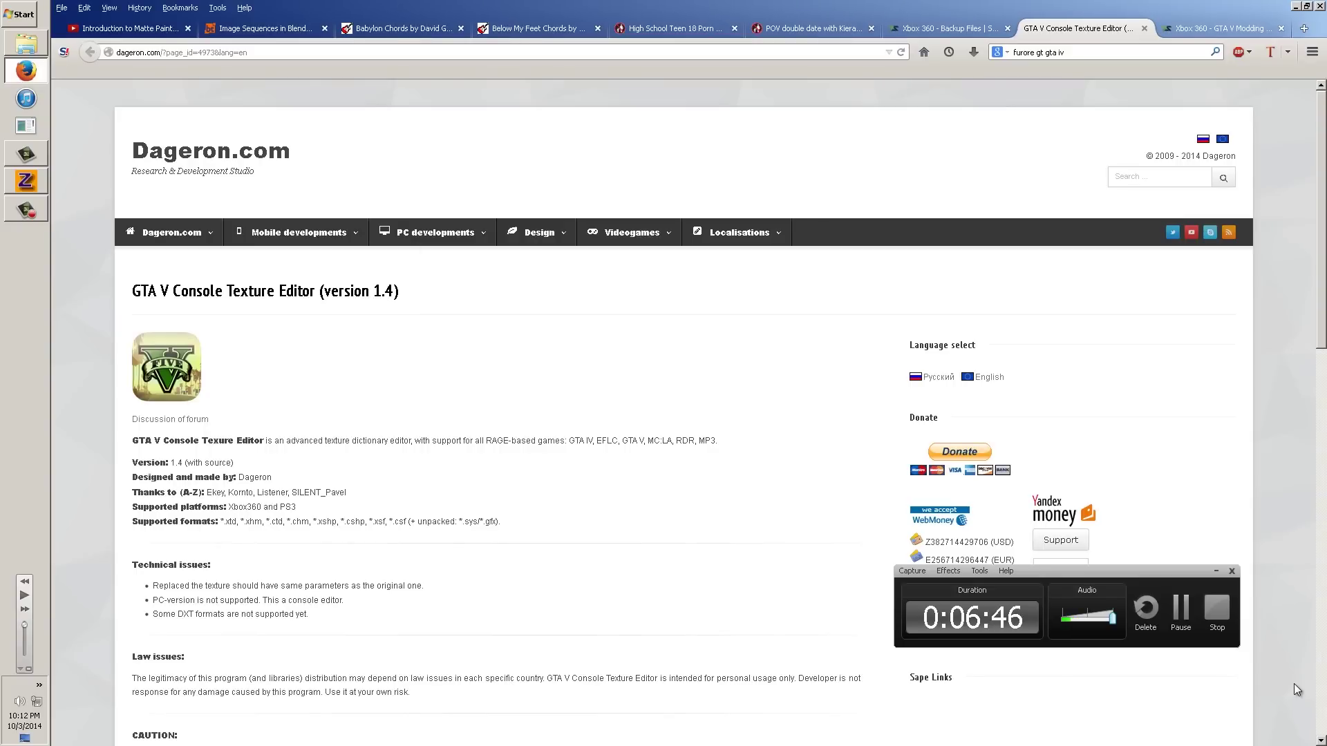
left_click_drag(227, 291, 293, 291)
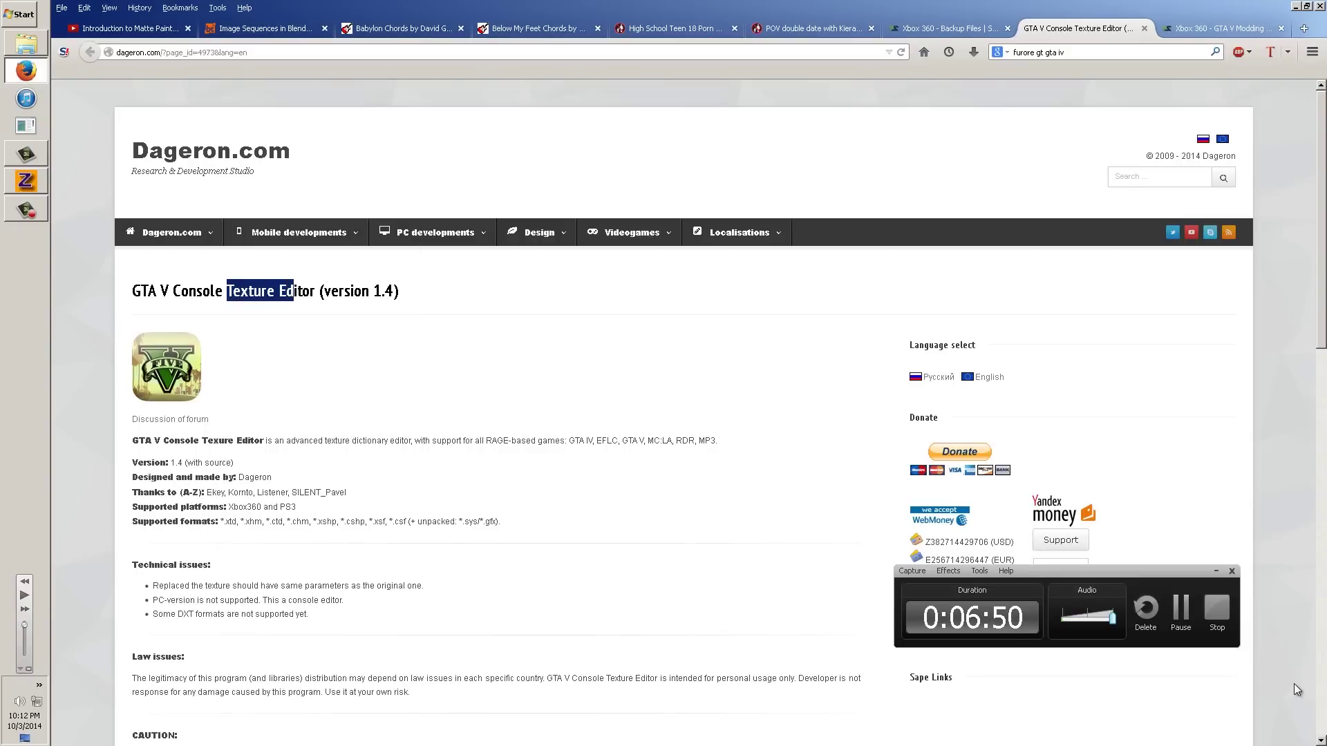
left_click(1296, 690)
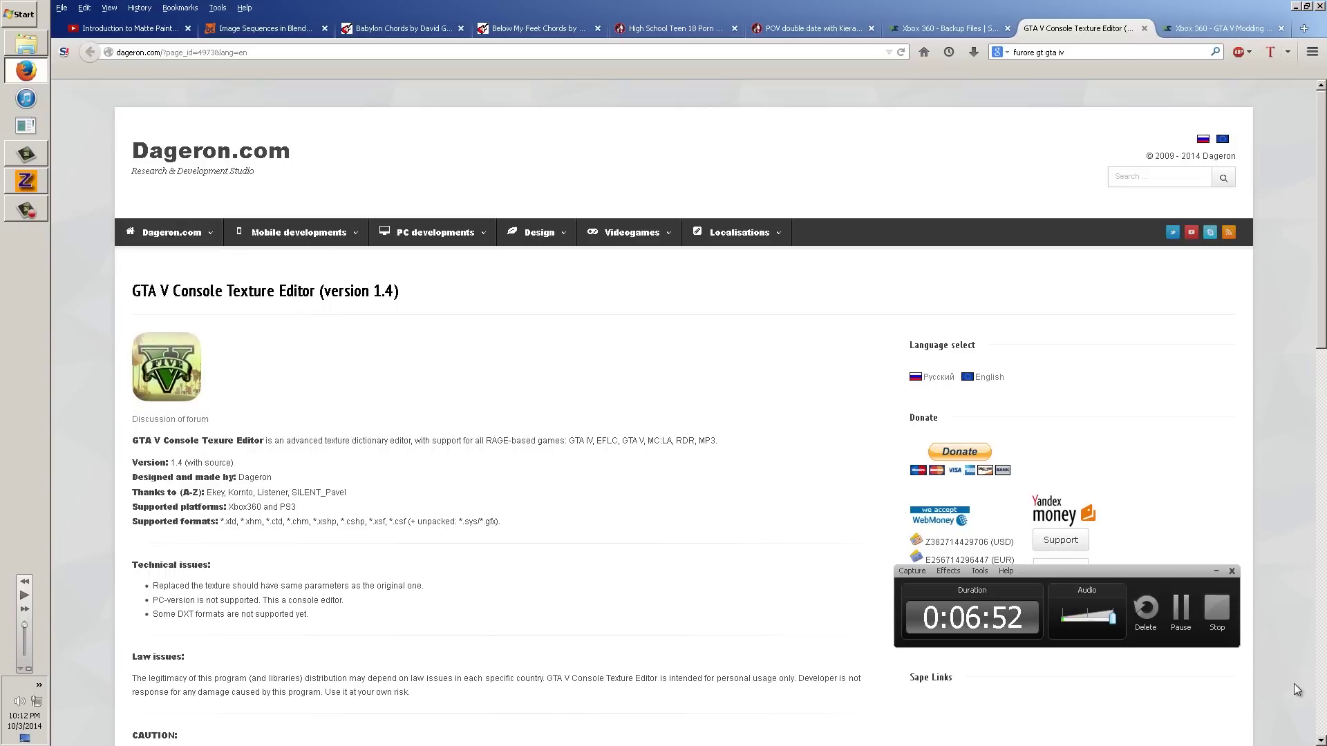
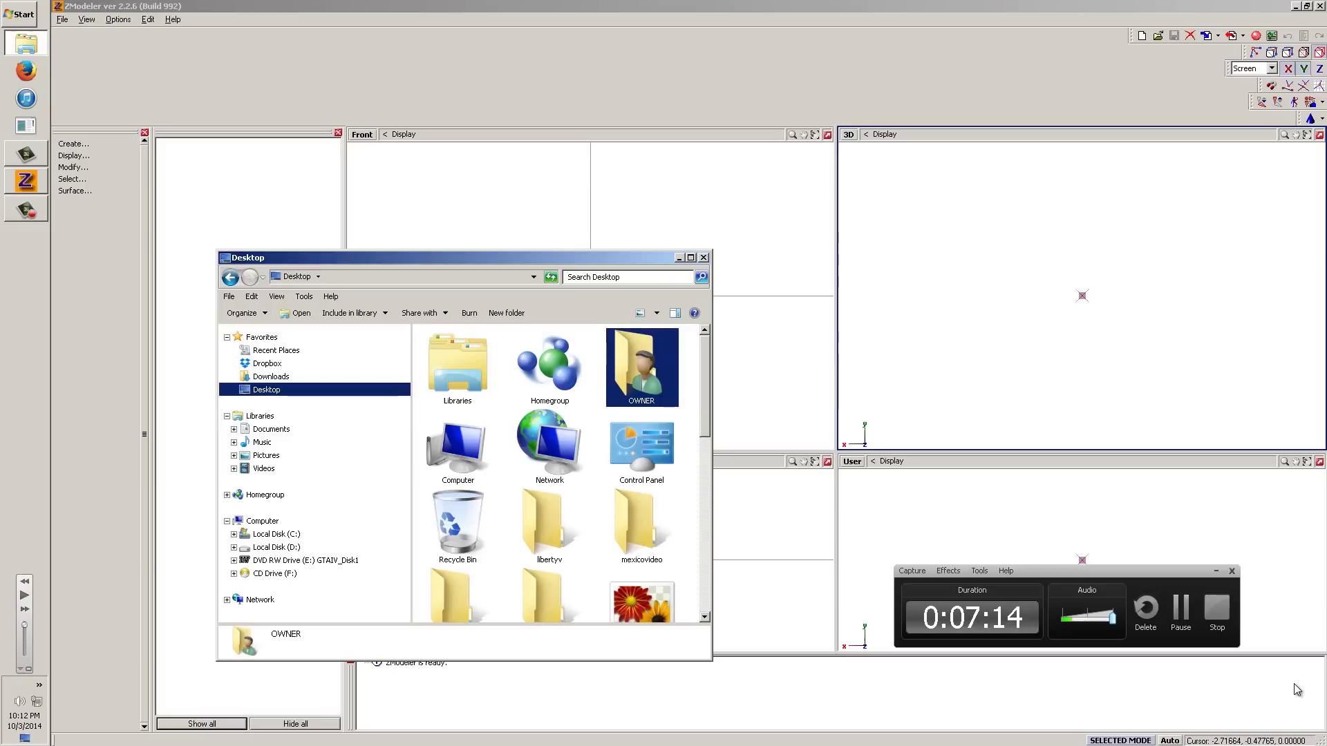
Step: Switch to Firefox and open the extracted GTA: O - Last Team Standing Update files from the Xbox 360 backup files thread
left_click(26, 70)
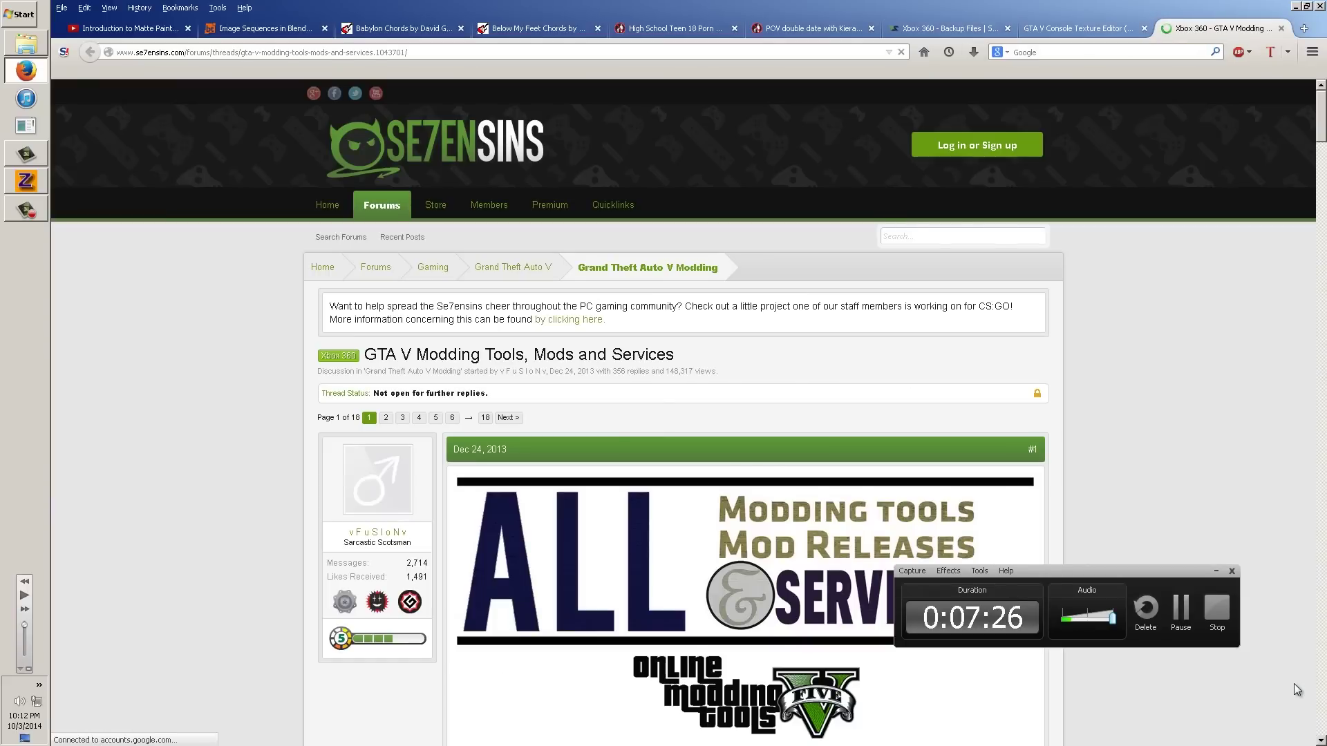
scroll(1297, 690, "down", 17)
key("ctrl+7")
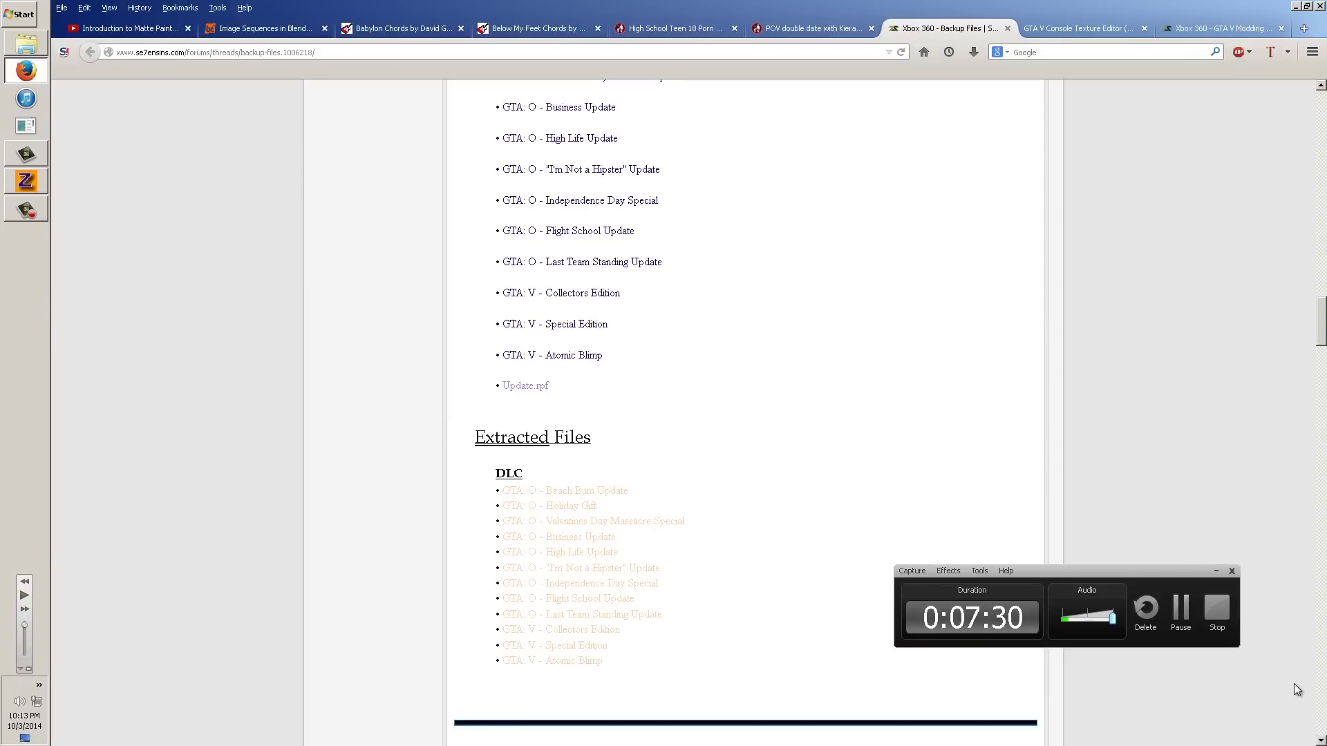
key("Return")
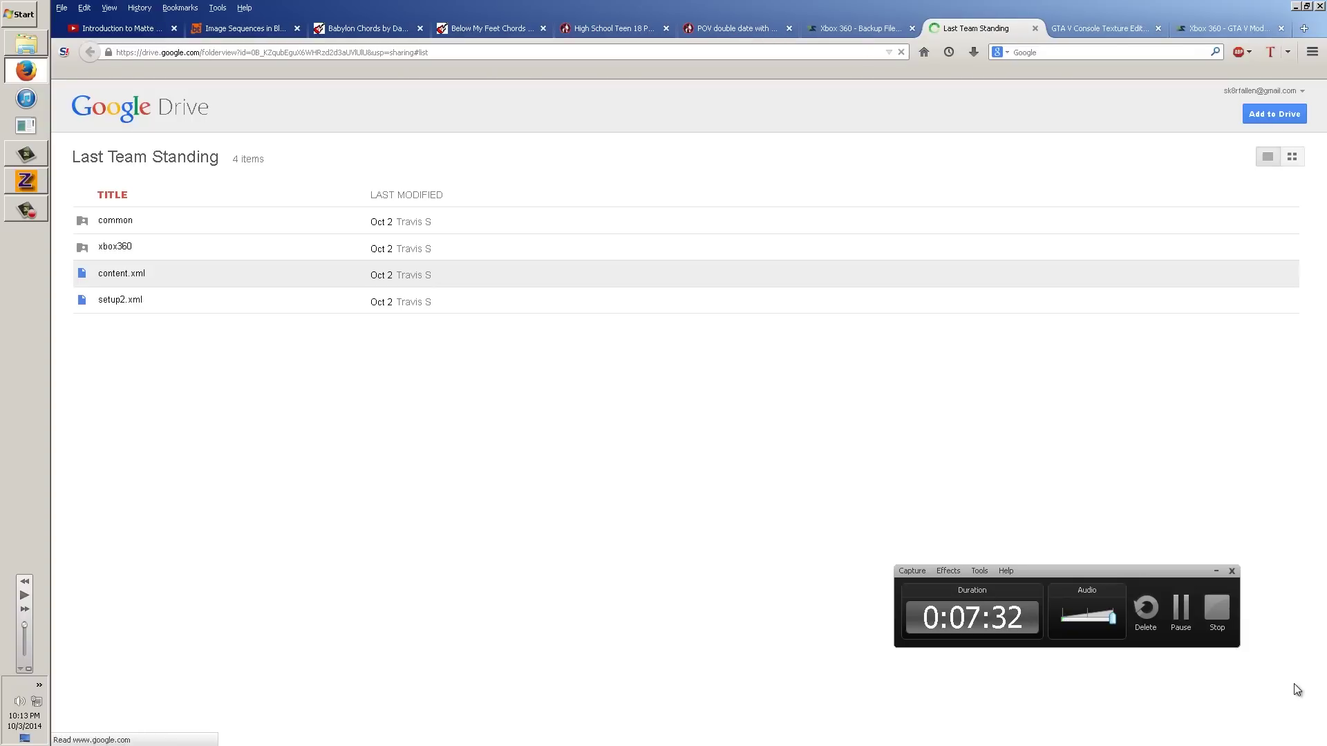
Step: Browse the Last Team Standing Drive folder through xbox360, levels and gta5 to the vehicles folder
key("Return")
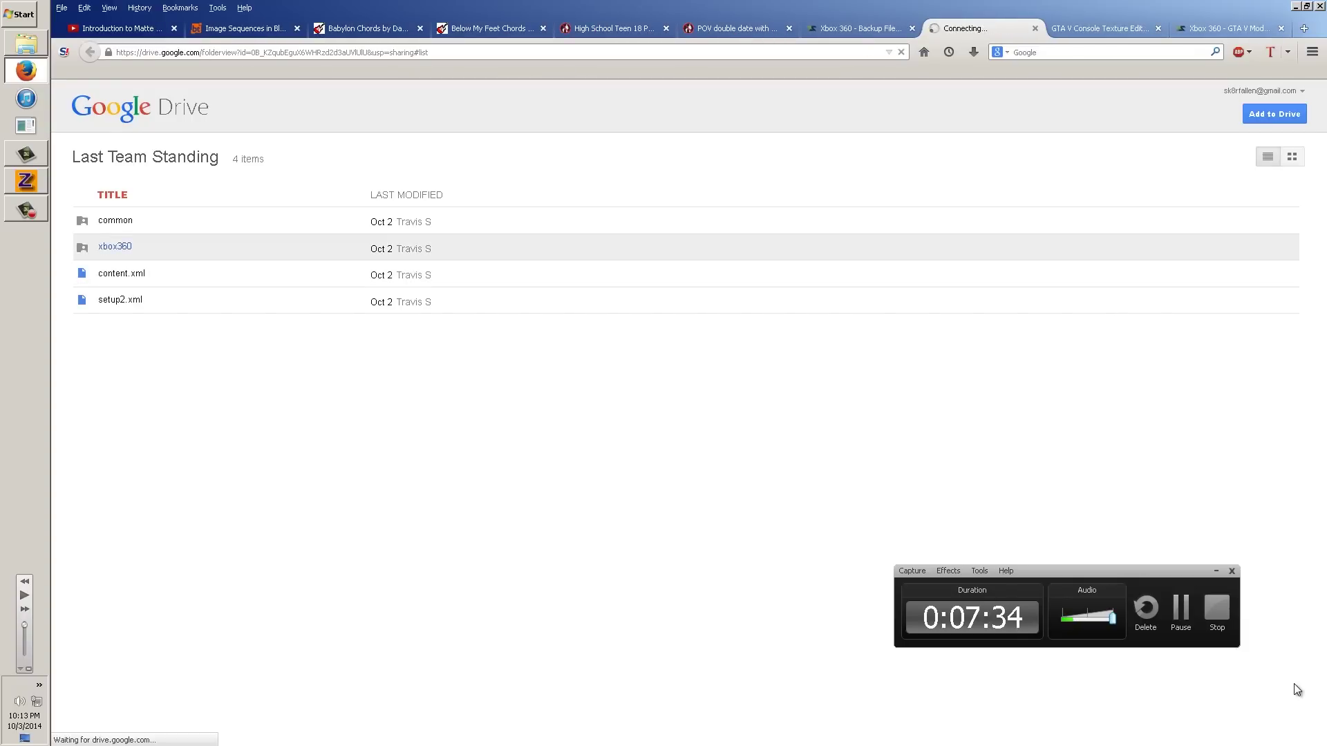
key("Return")
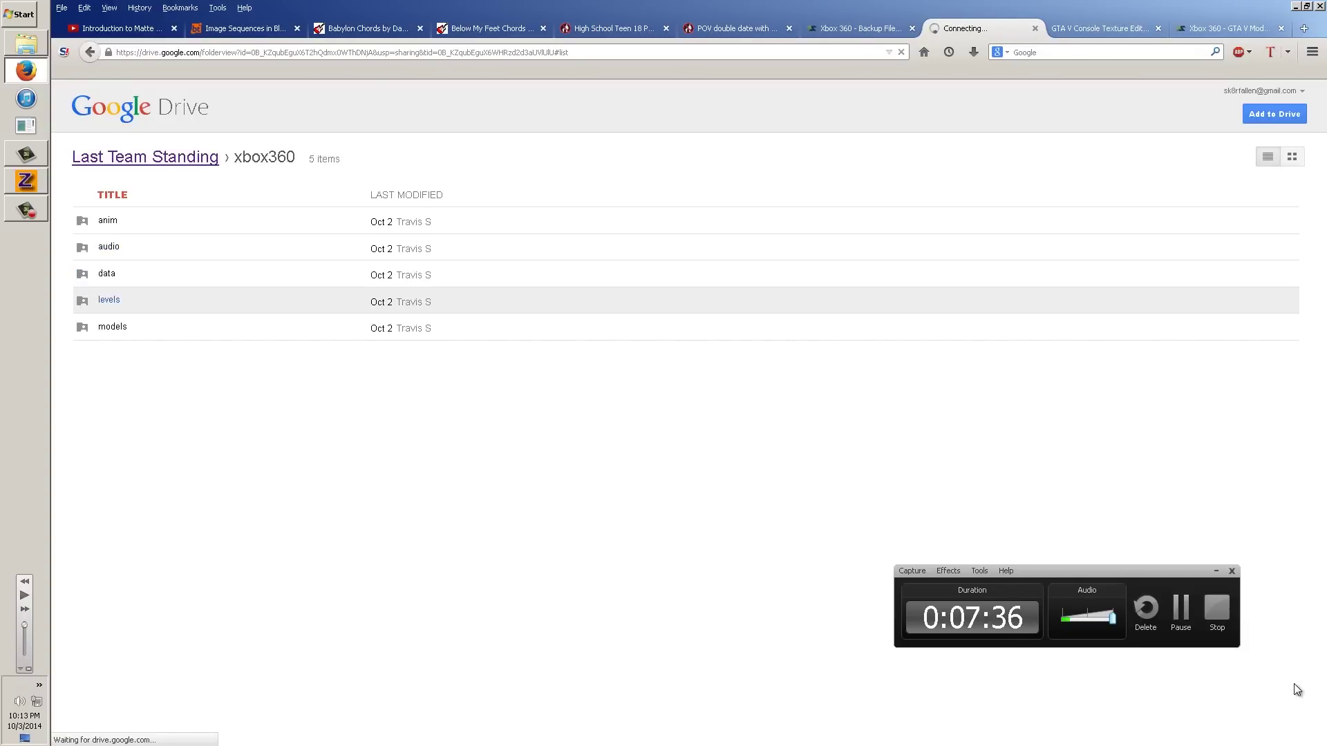
key("Return")
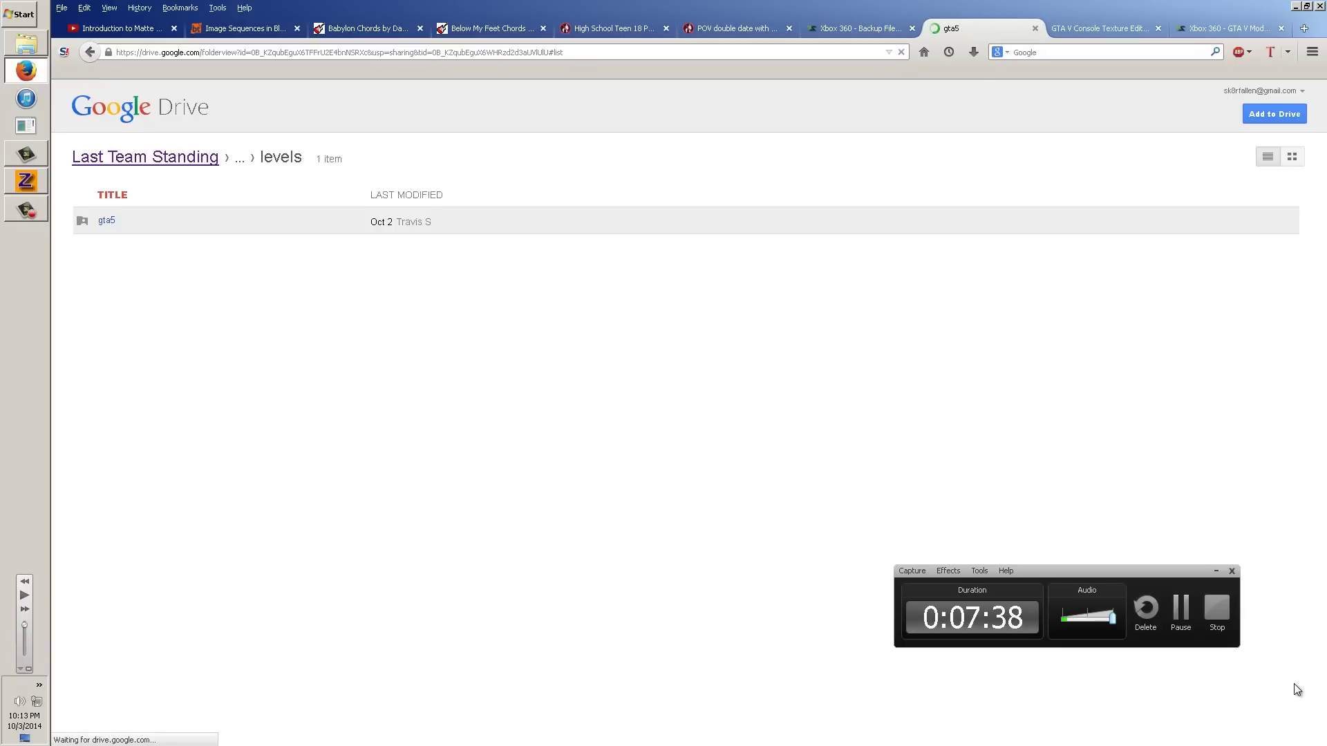
key("Down")
key("Return")
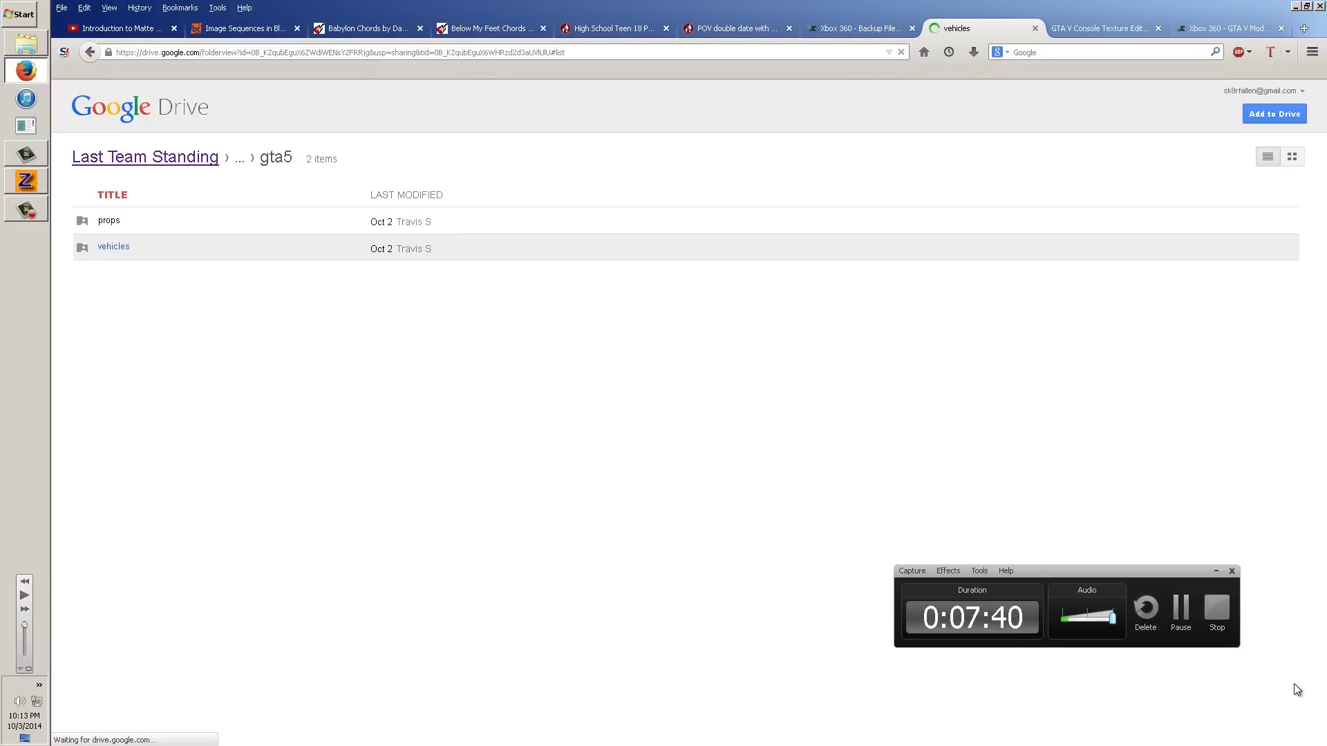
Step: Download ltsvehicles.rpf from the vehicles folder, saving the file, and close the Google Drive page
key("Return")
key("Return")
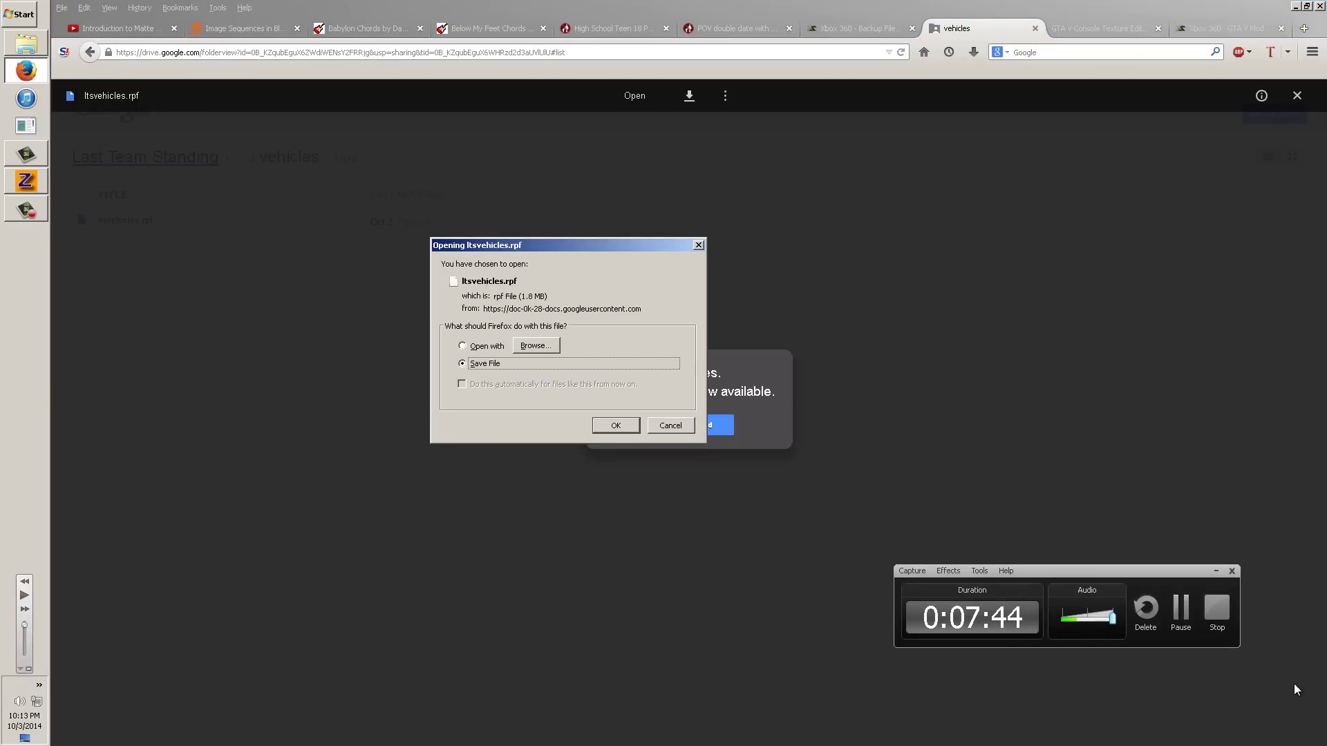
key("Return")
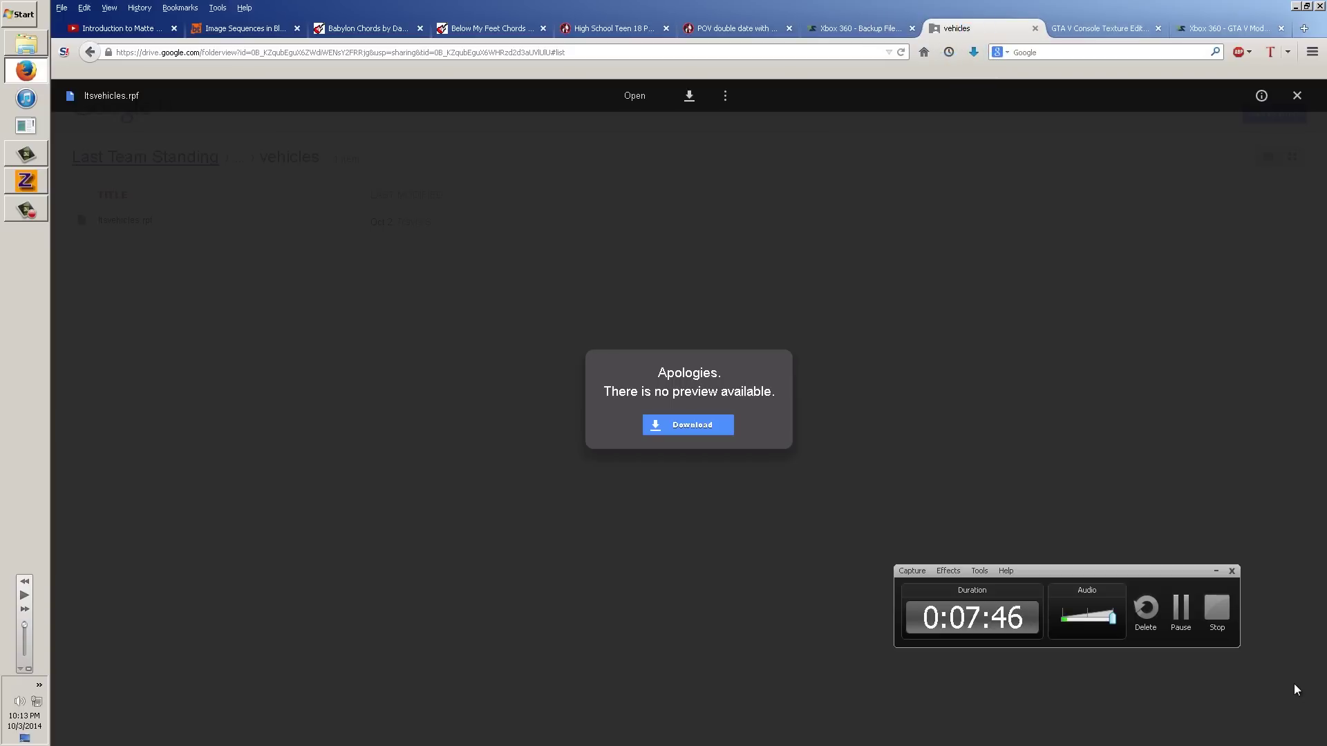
key("ctrl+w")
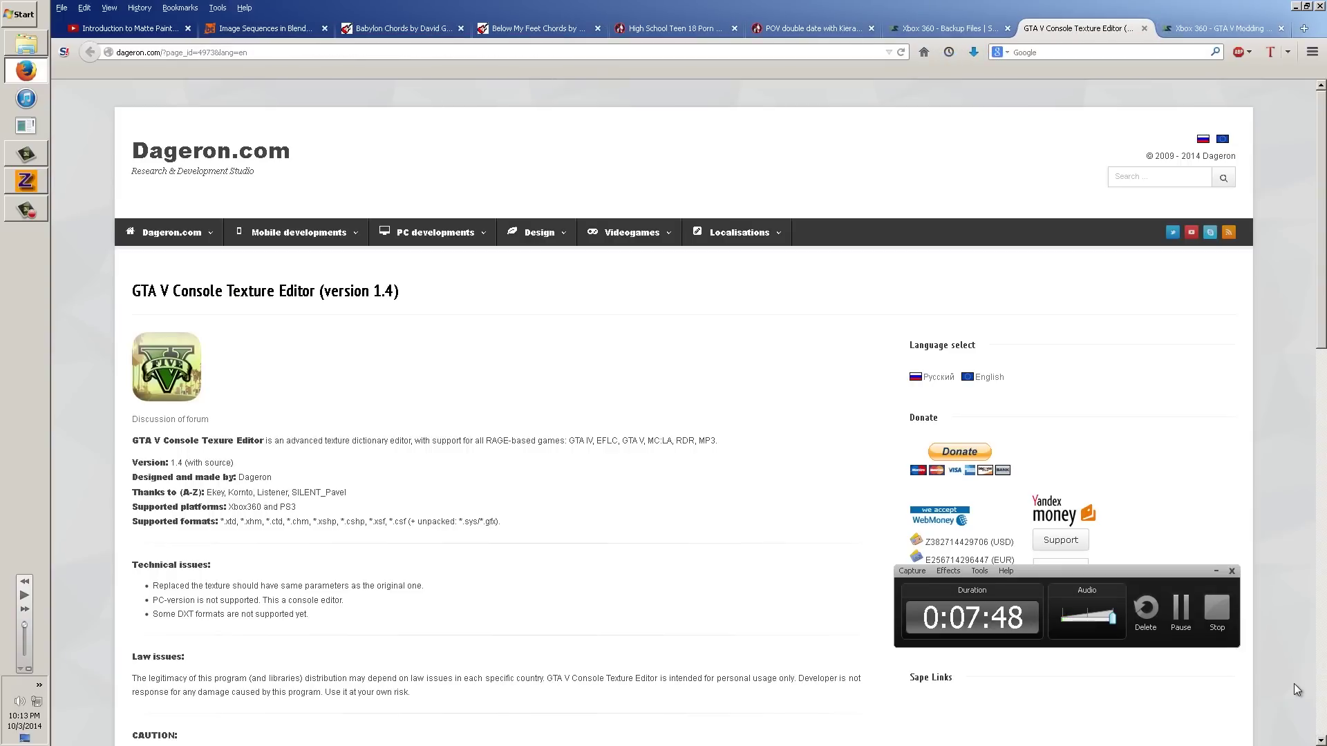
Step: Switch to the Desktop folder in Windows Explorer and open the Downloads shortcut
key("alt+Tab")
left_click(550, 525)
scroll(550, 526, "down", 1)
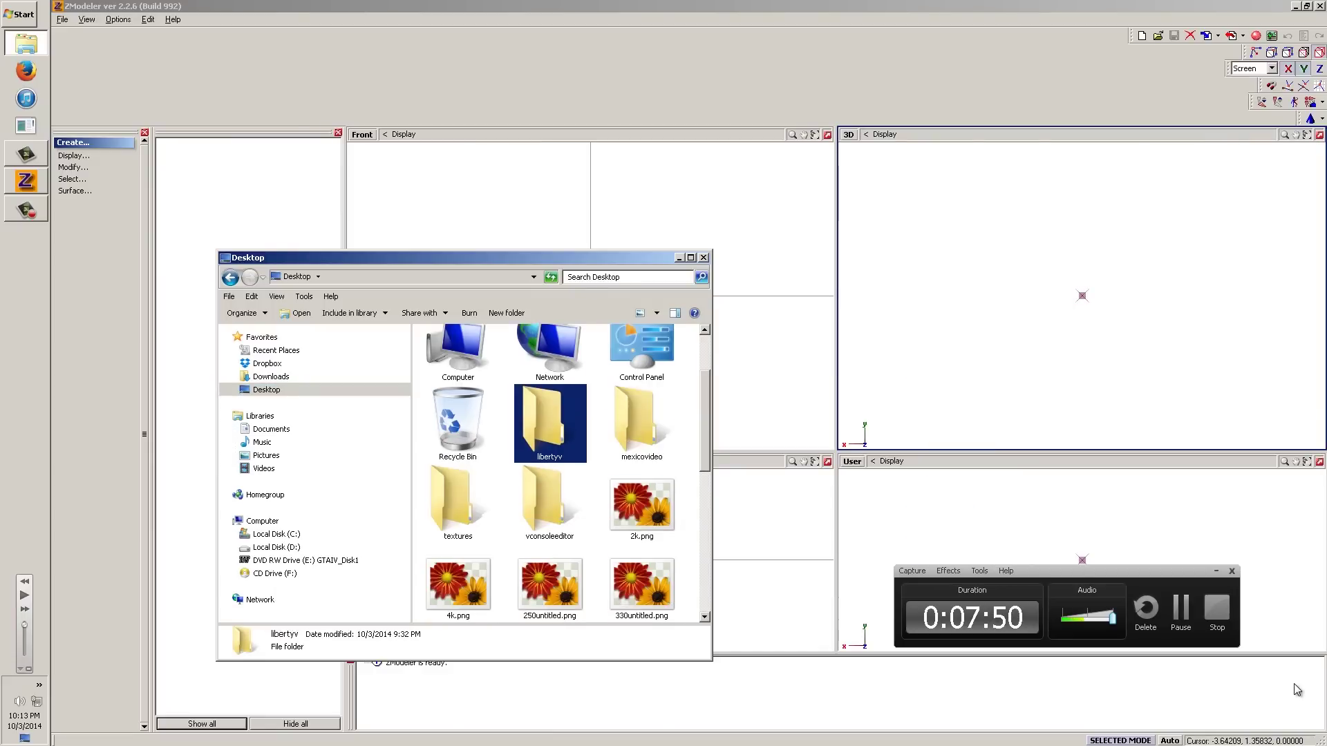
scroll(550, 518, "down", 2)
scroll(550, 518, "up", 3)
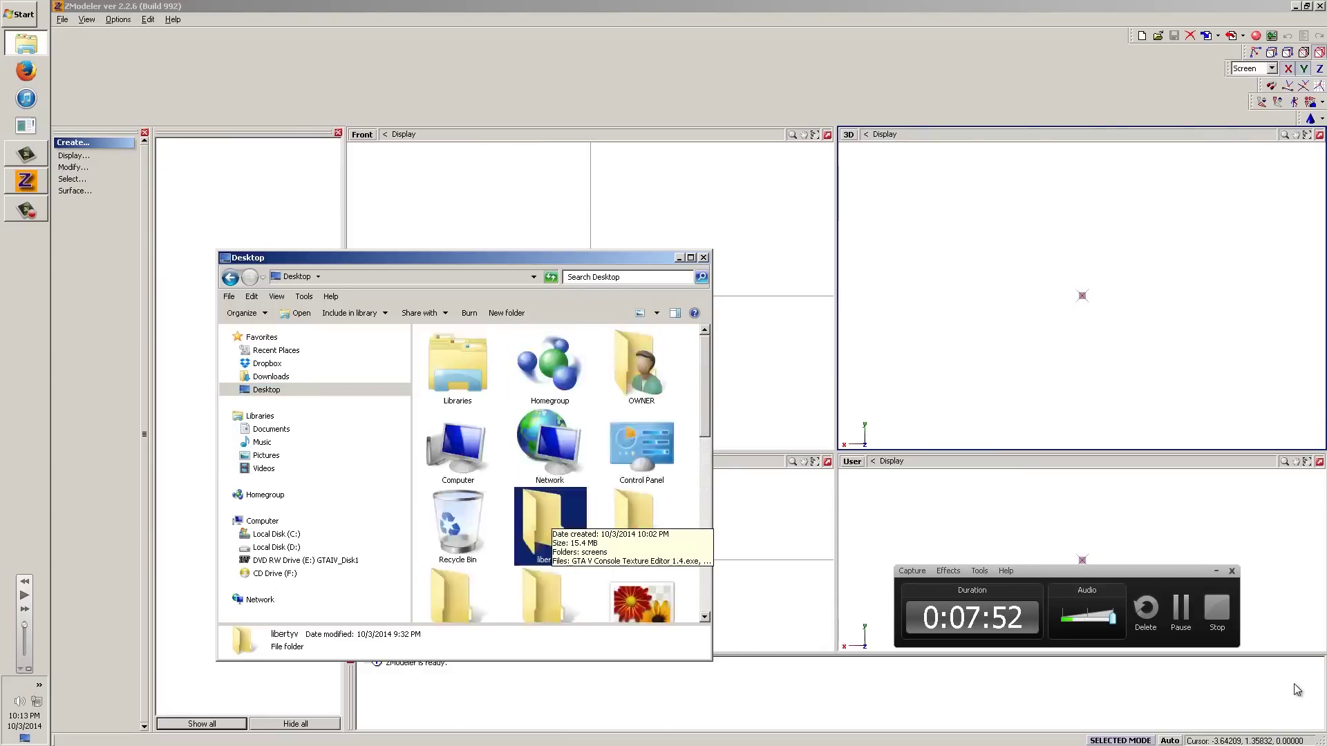
scroll(550, 519, "down", 3)
double_click(641, 483)
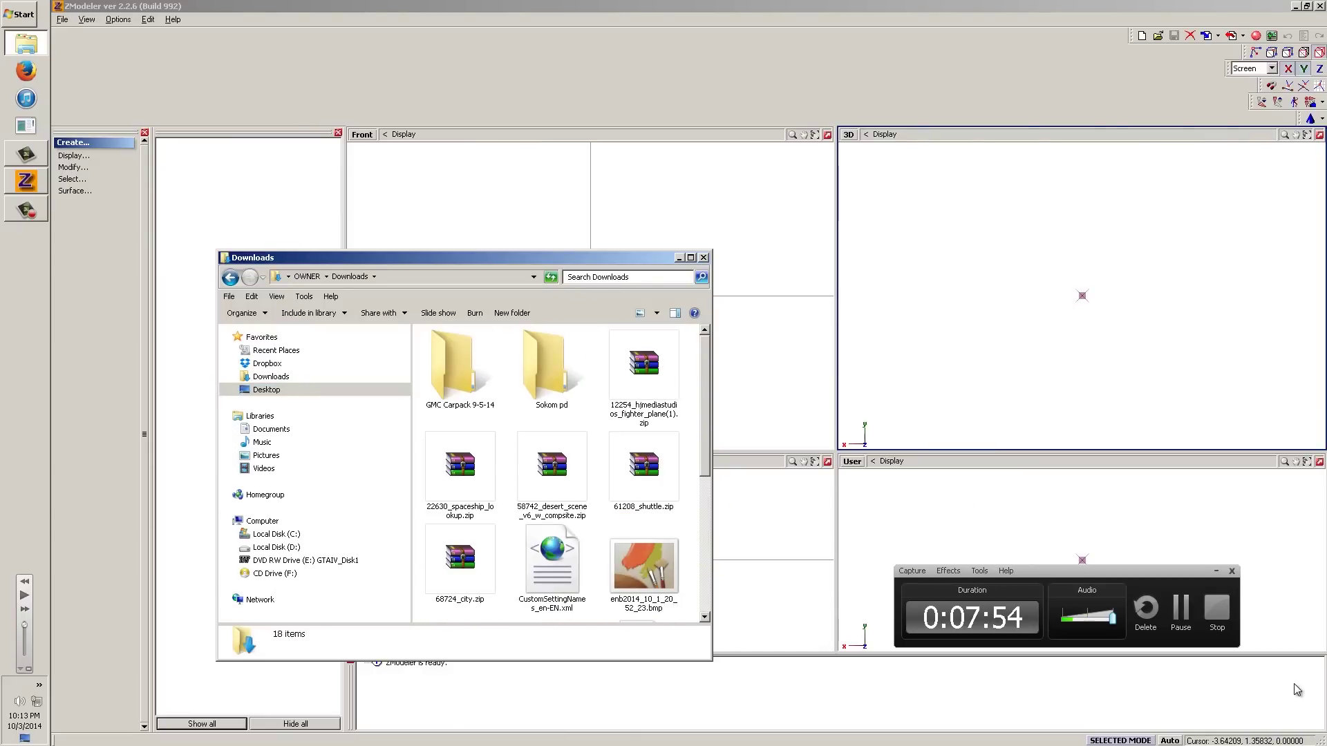
Step: Delete furoregt.xft and furoregt.xtd from the Downloads folder
scroll(641, 484, "down", 2)
key("f")
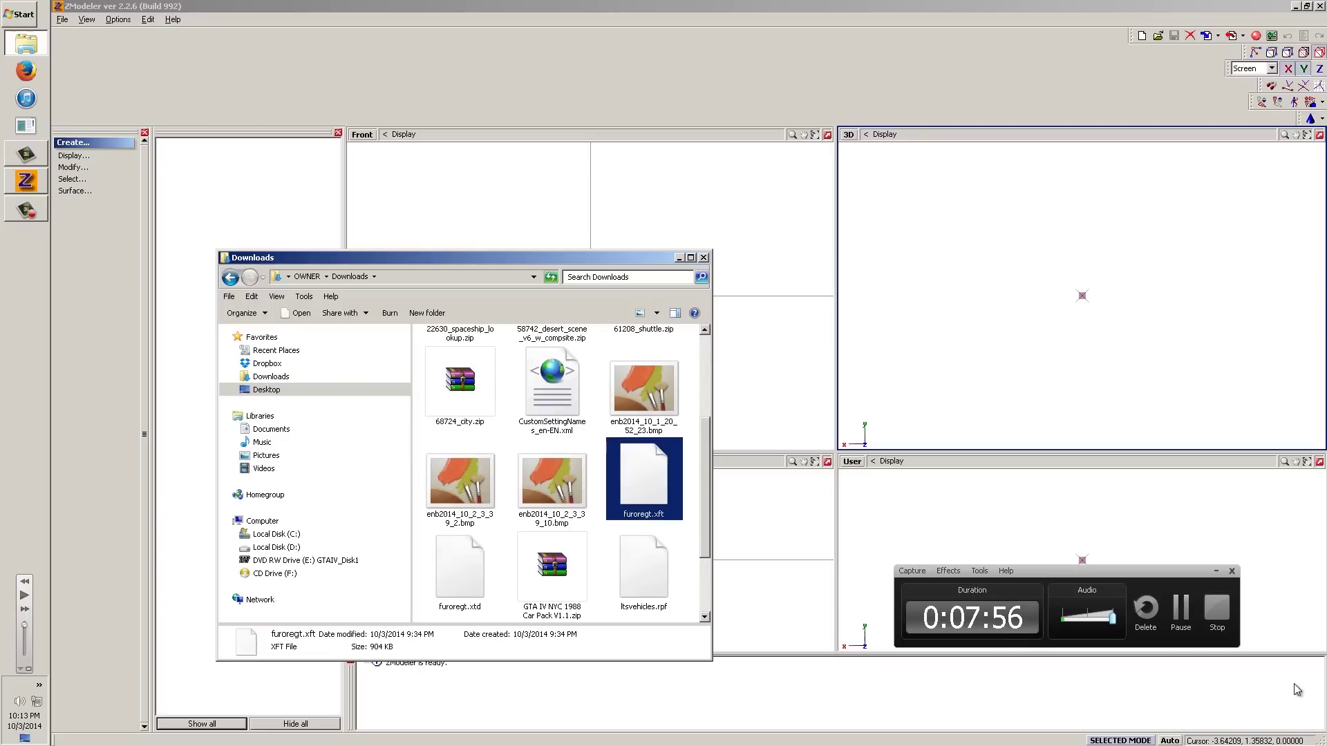
key("Delete")
key("Return")
key("f")
key("Delete")
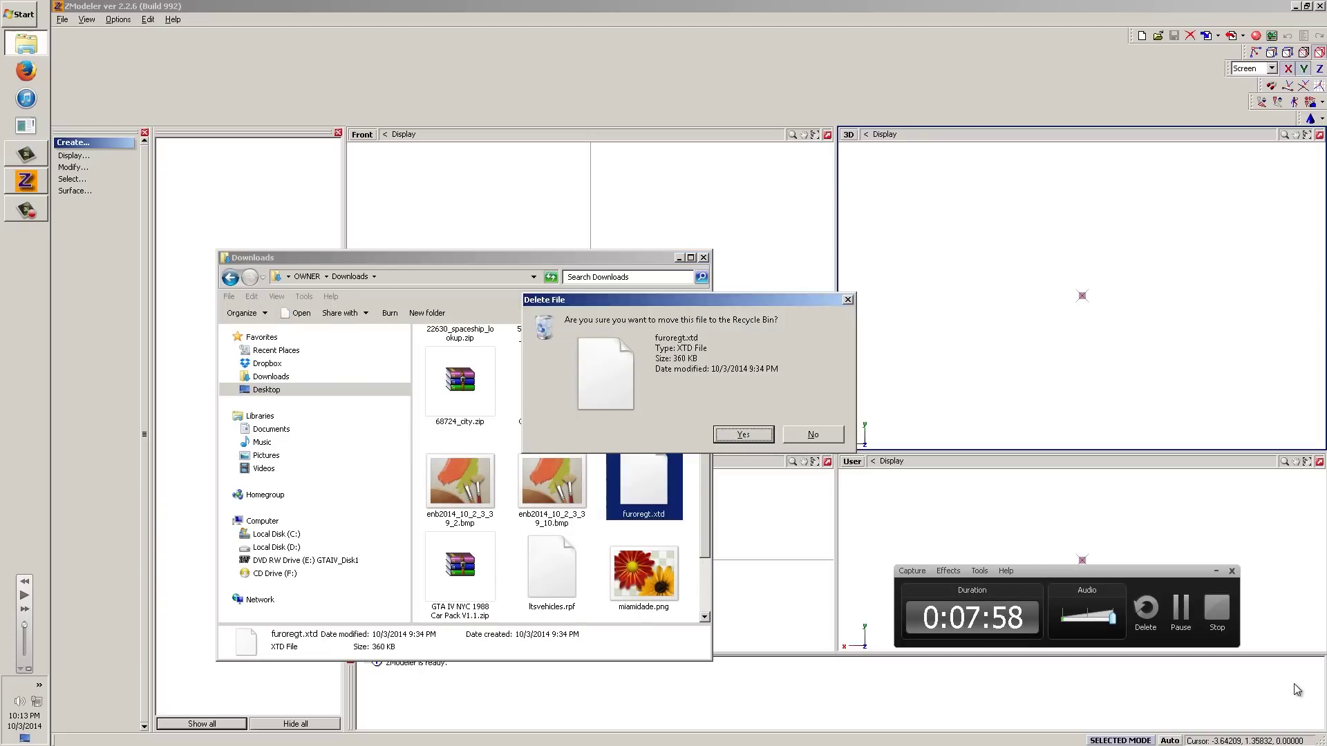
key("Return")
Step: Point out the downloaded ltsvehicles.rpf by selecting it, then clear the selection
key("n")
key("l")
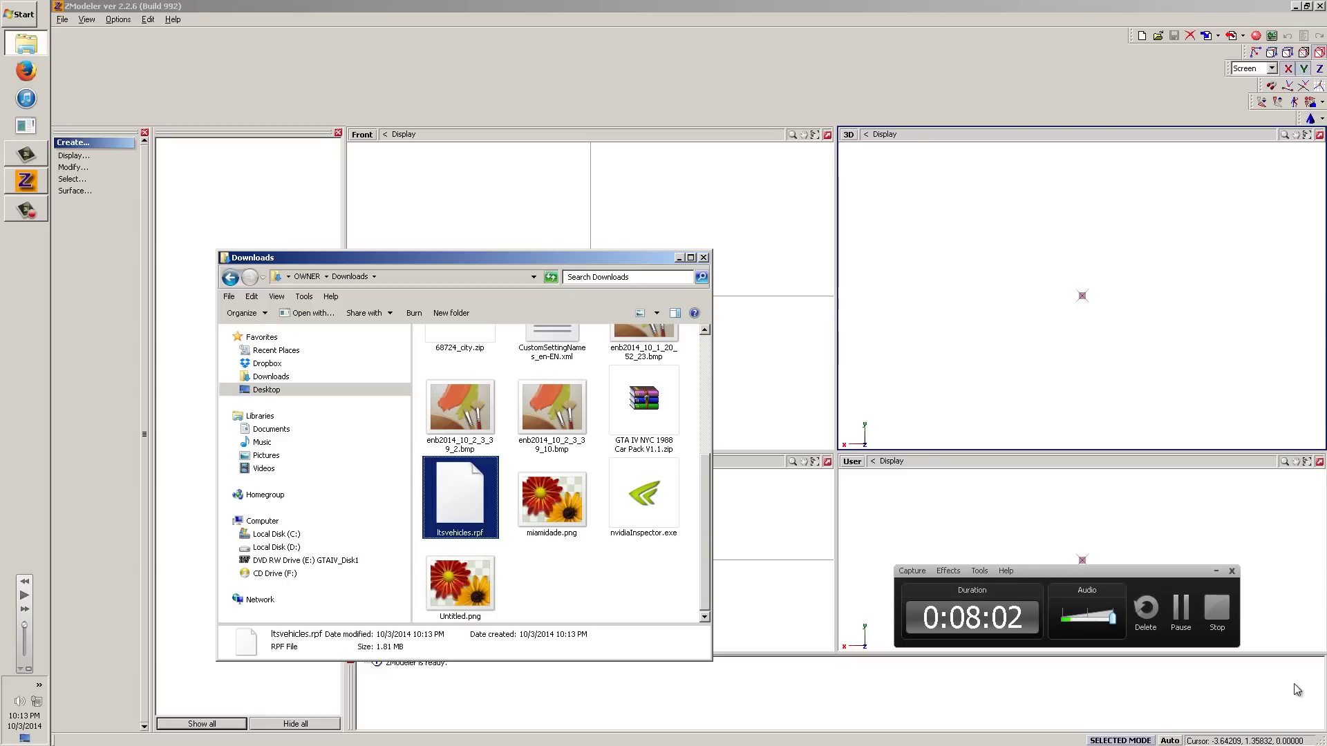
left_click(596, 585)
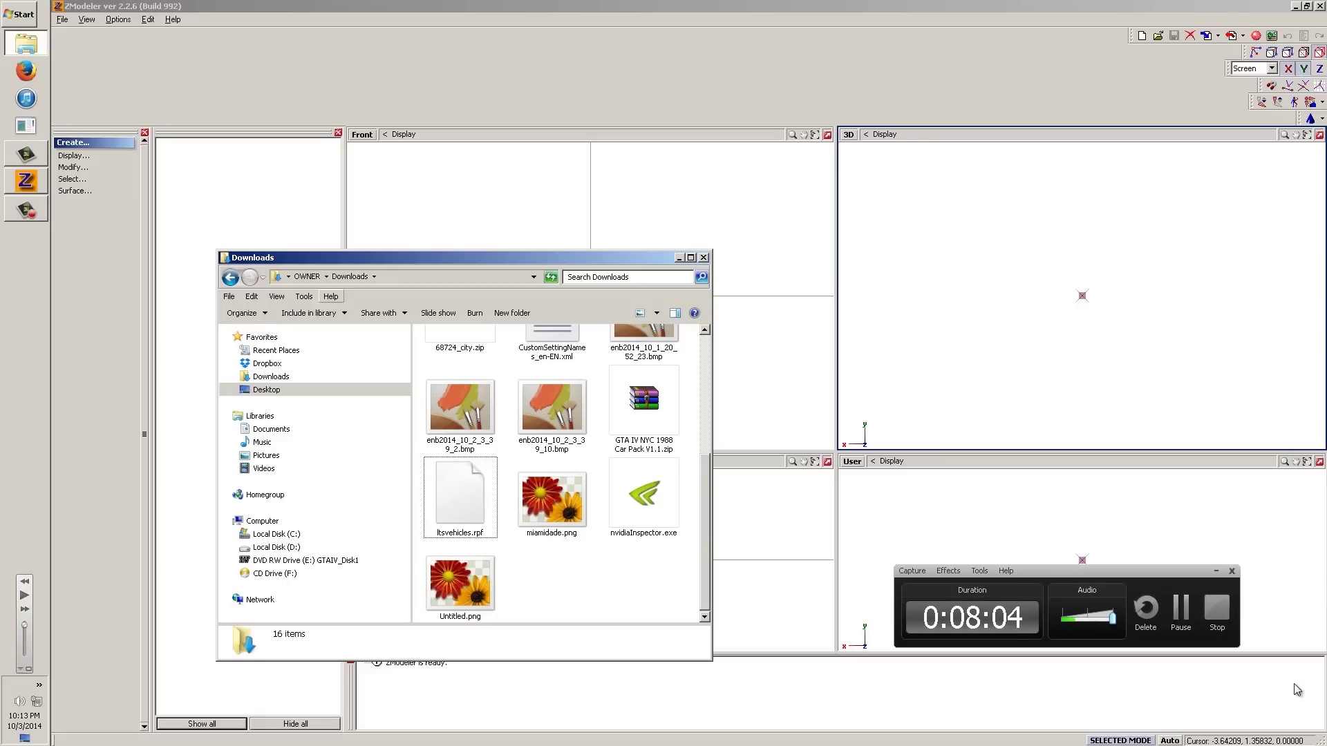
Step: Apply the folder view options with "Hide extensions for known file types" turned off
key("alt+t")
key("Down")
key("Down")
key("Down")
key("Return")
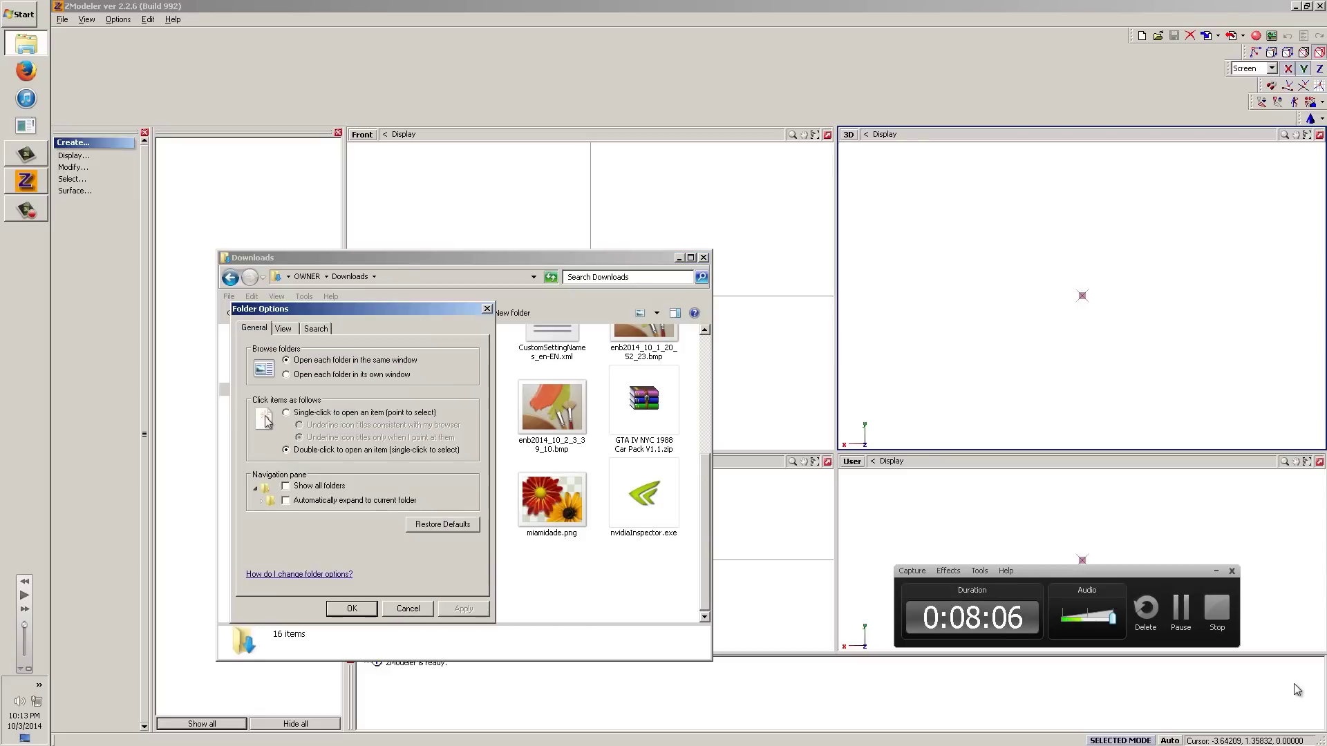
key("ctrl+Tab")
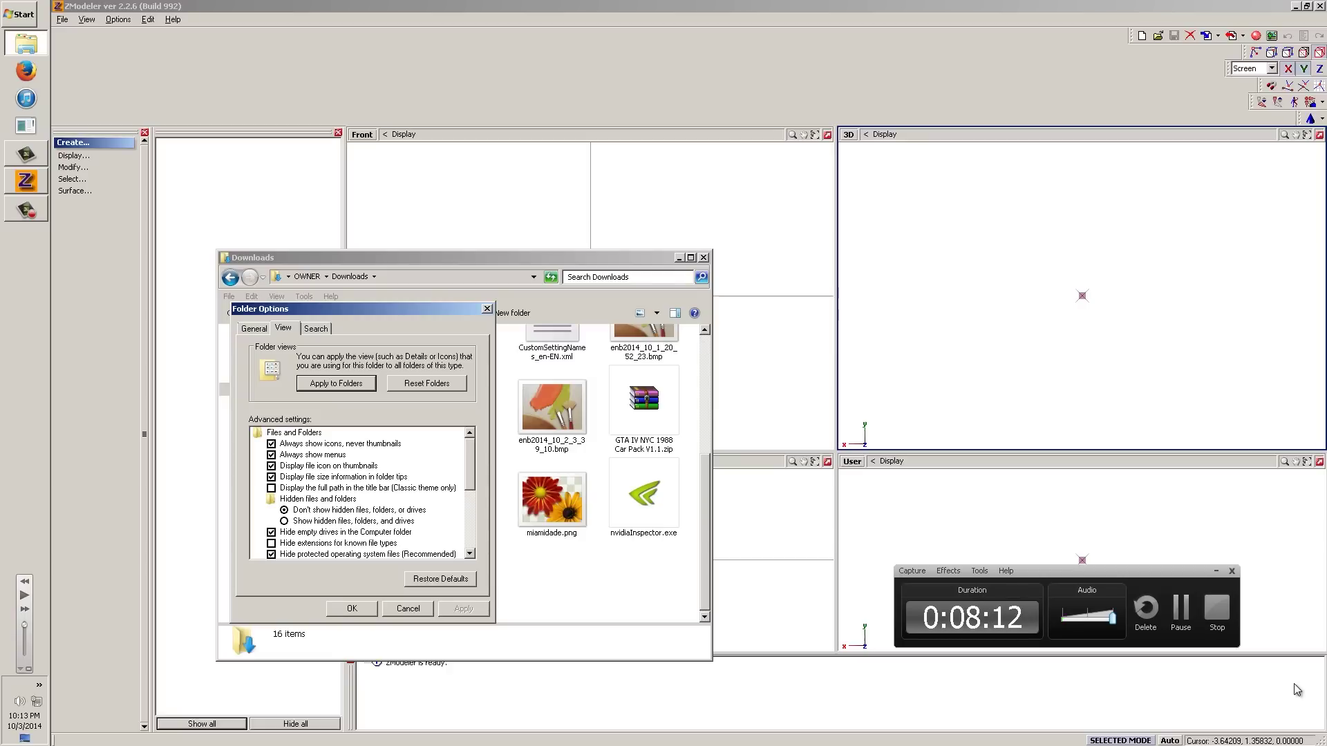
left_click(272, 543)
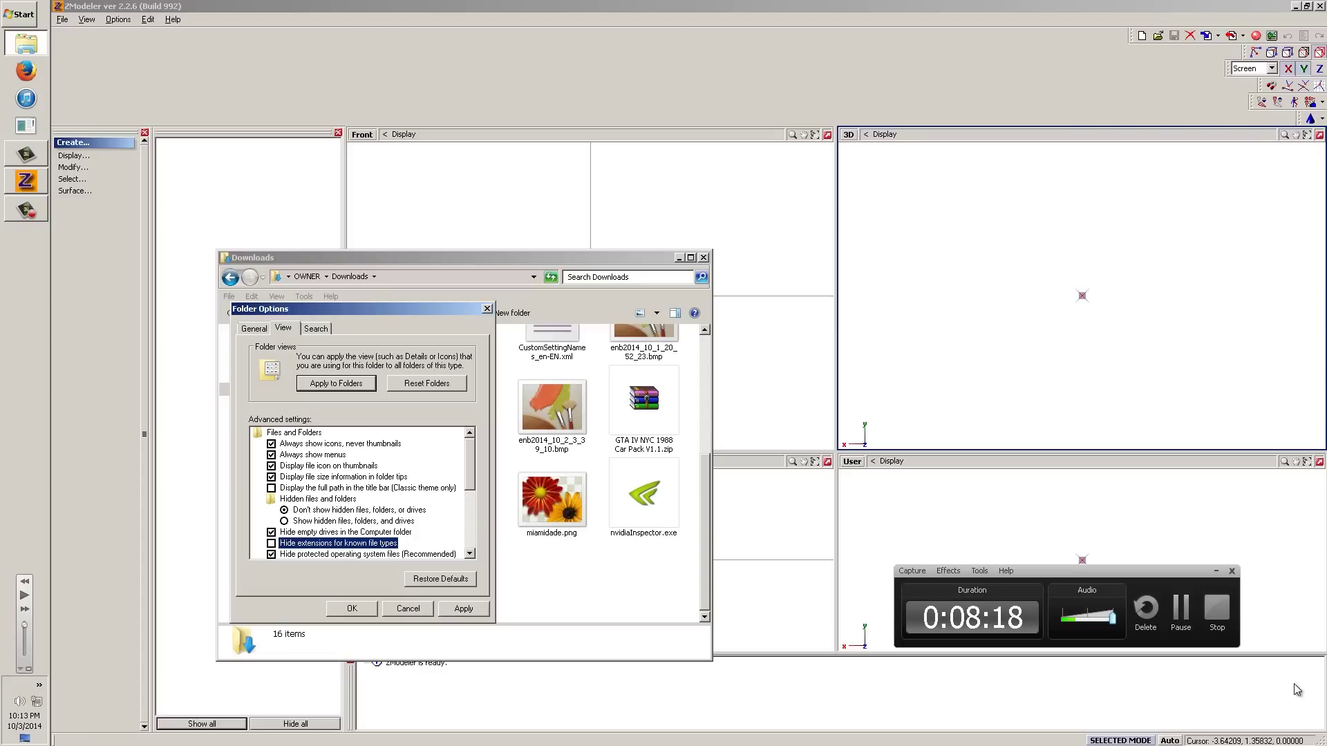
key("alt+a")
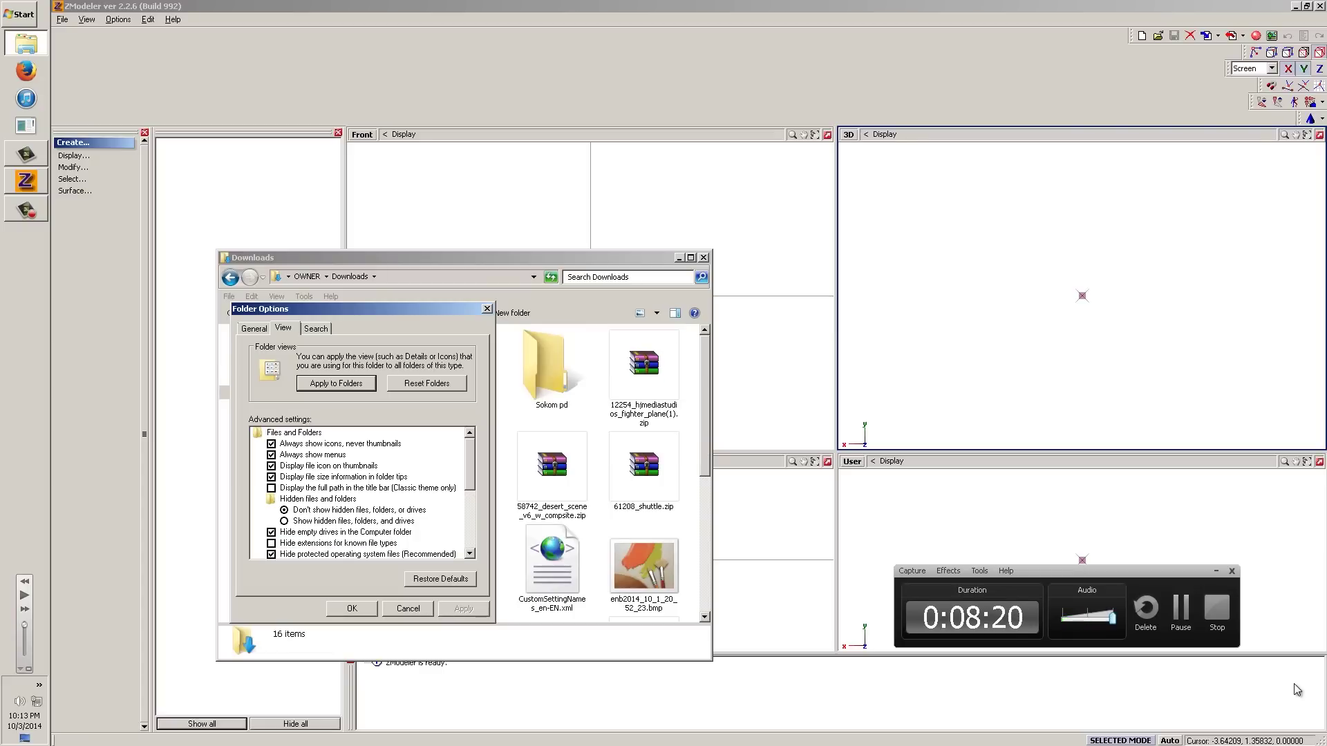
left_click(352, 609)
Step: Select ltsvehicles.rpf in the Downloads folder to show its file extension
left_click(460, 563)
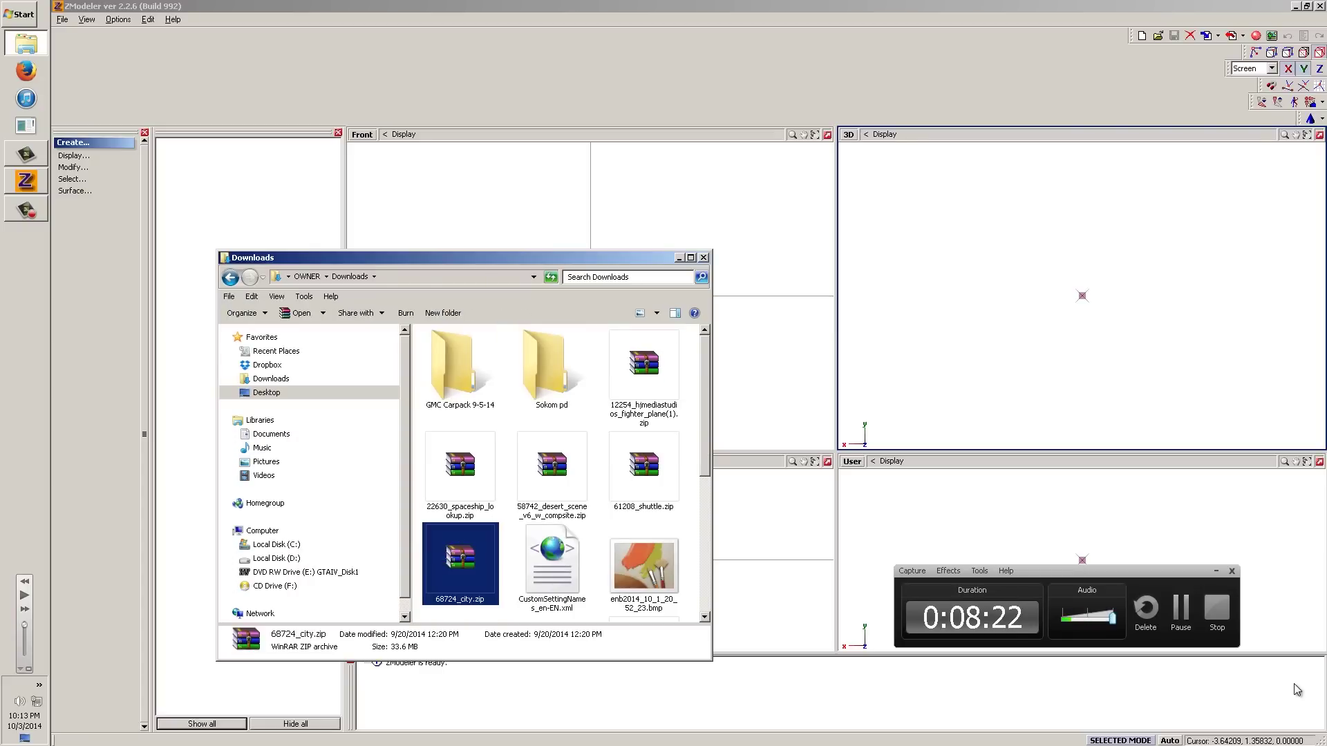
scroll(460, 563, "down", 4)
left_click(460, 496)
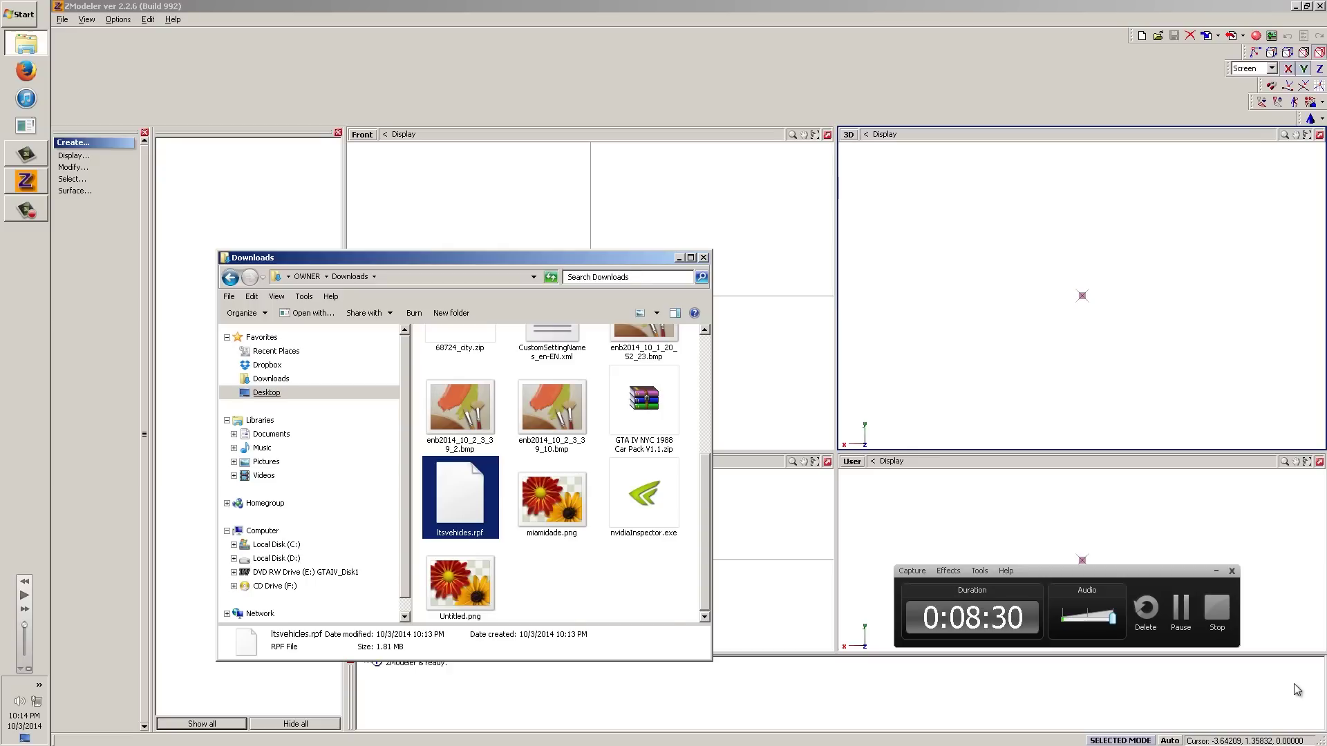
Step: Go to the Desktop folder and empty the Recycle Bin, permanently deleting its contents
left_click(266, 392)
right_click(465, 505)
left_click(513, 537)
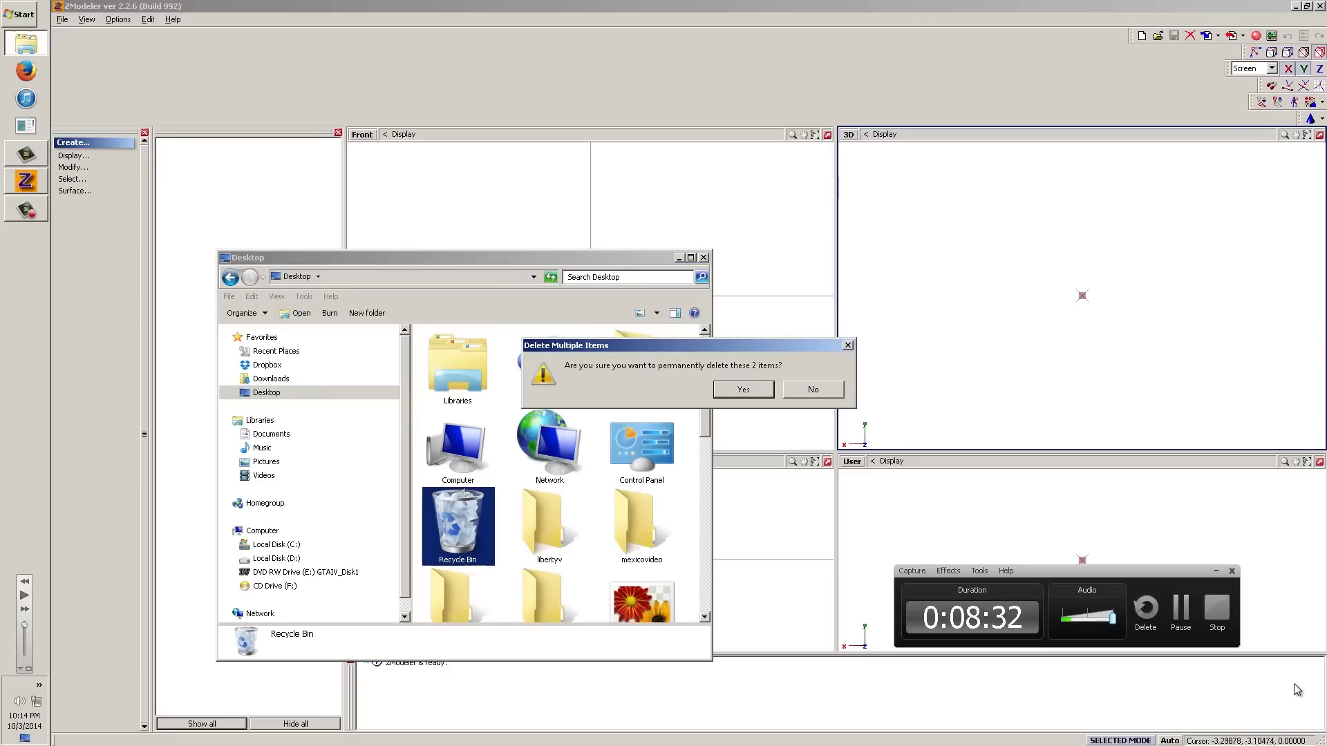
key("Return")
Step: Open the libertyv folder on the desktop and launch LibertyV.exe
key("Right")
key("Return")
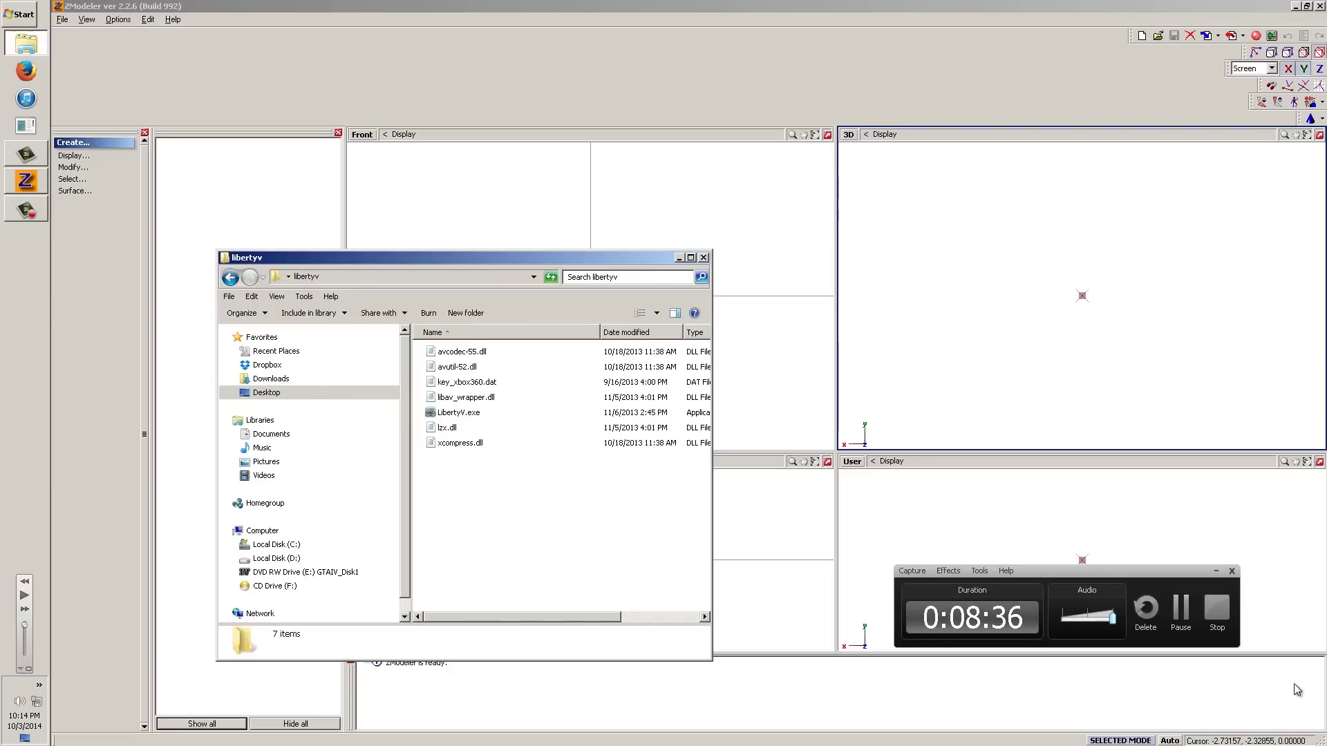
key("Down")
key("Down")
key("Down")
key("Down")
key("Down")
key("Return")
key("Return")
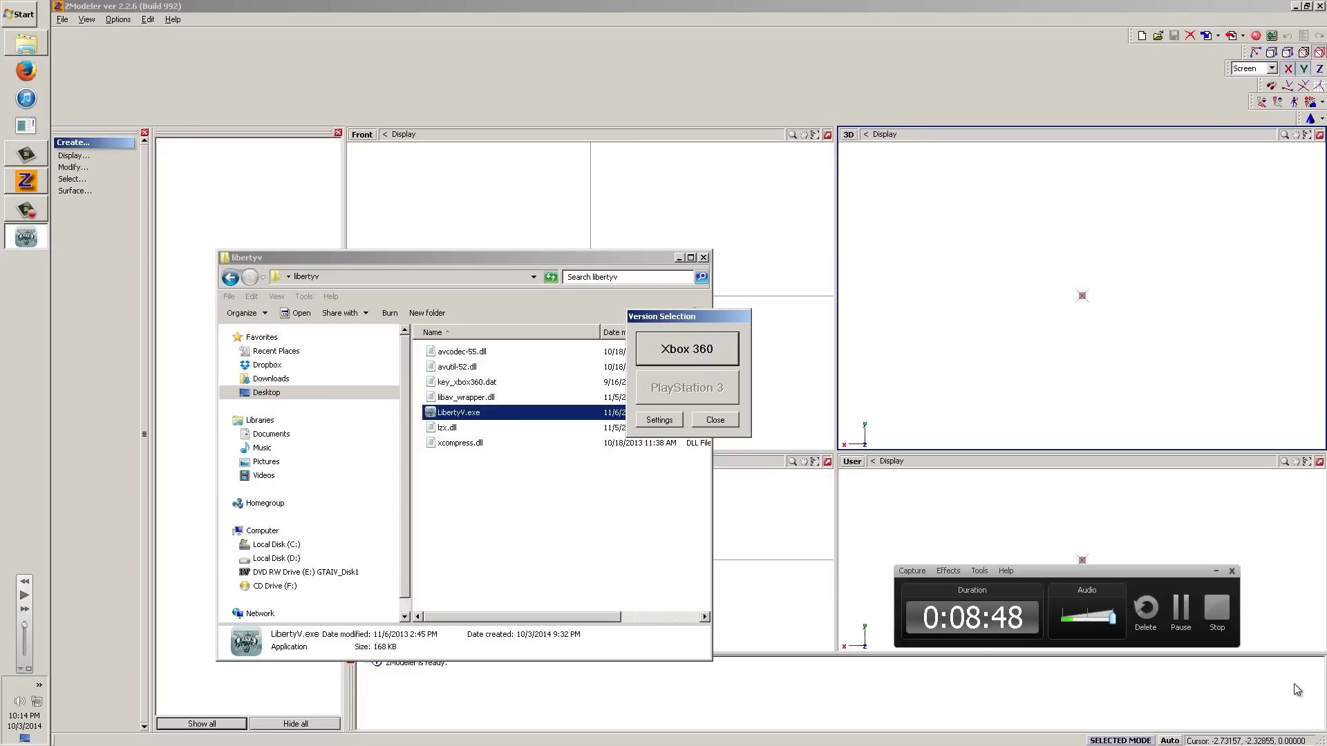
Step: Point out key_xbox360.dat in the libertyv folder and return to LibertyV's version selection
key("alt+Tab")
key("Up")
key("Up")
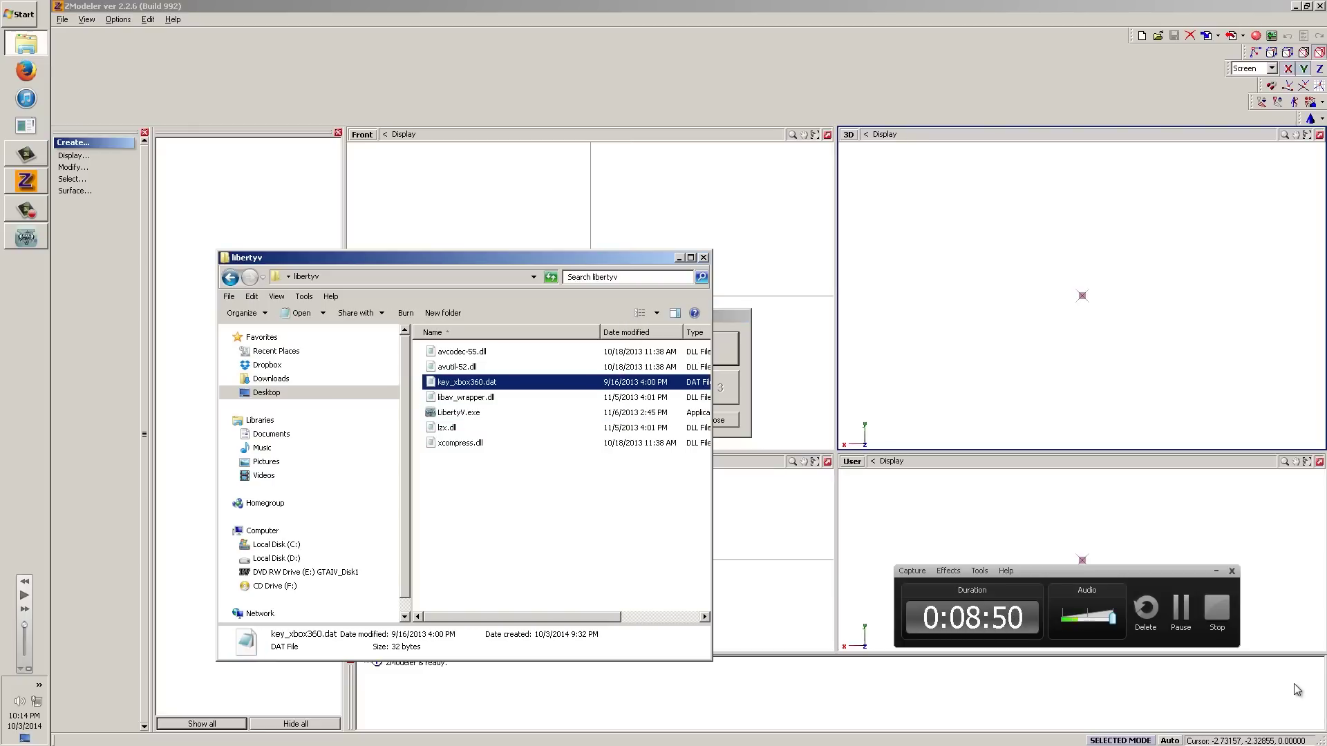
key("alt+Tab")
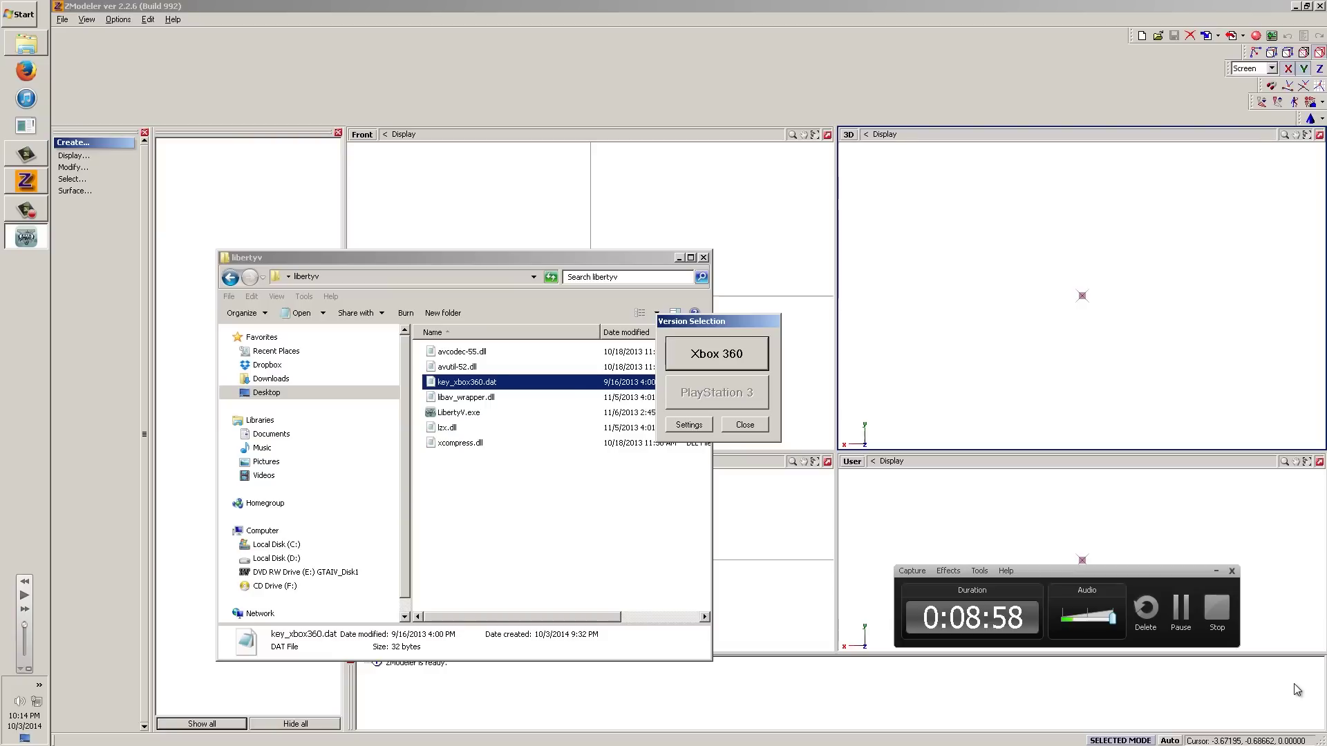
Step: Choose the Xbox 360 version and open ltsvehicles.rpf from the Downloads folder
key("Return")
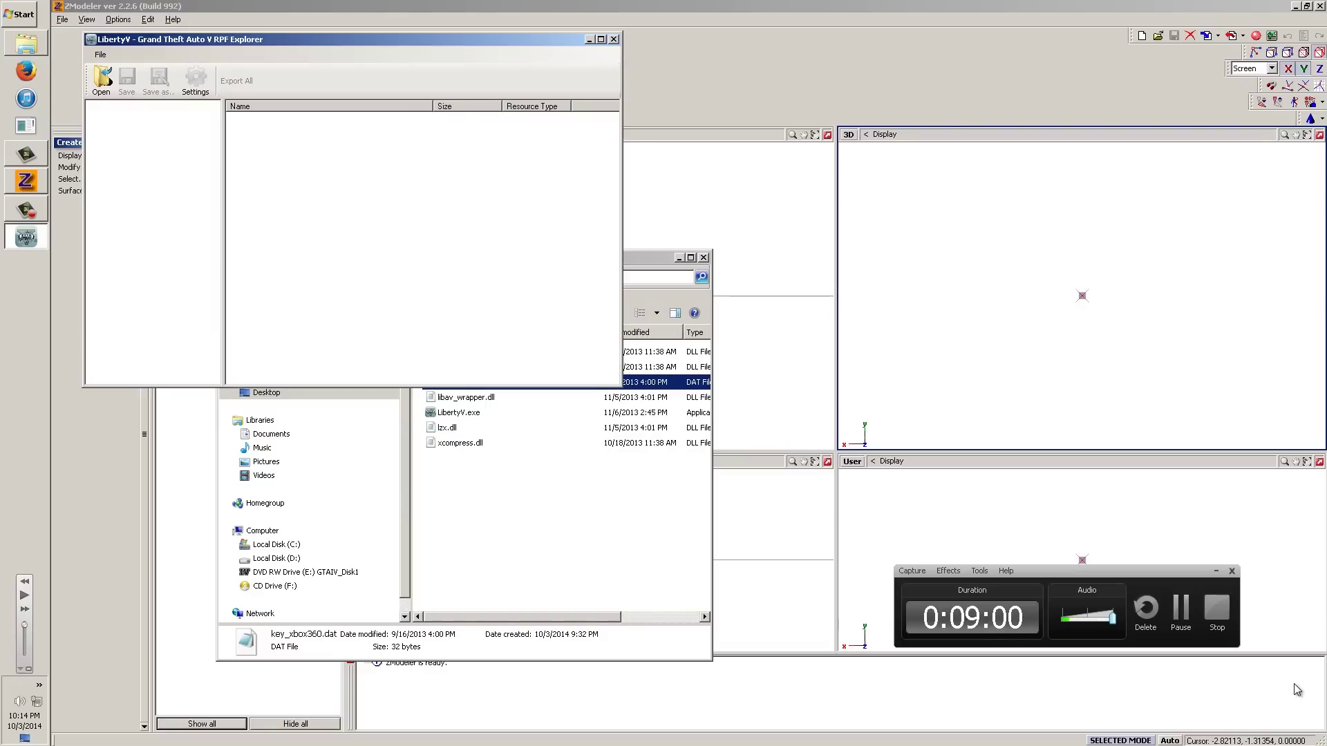
key("ctrl+o")
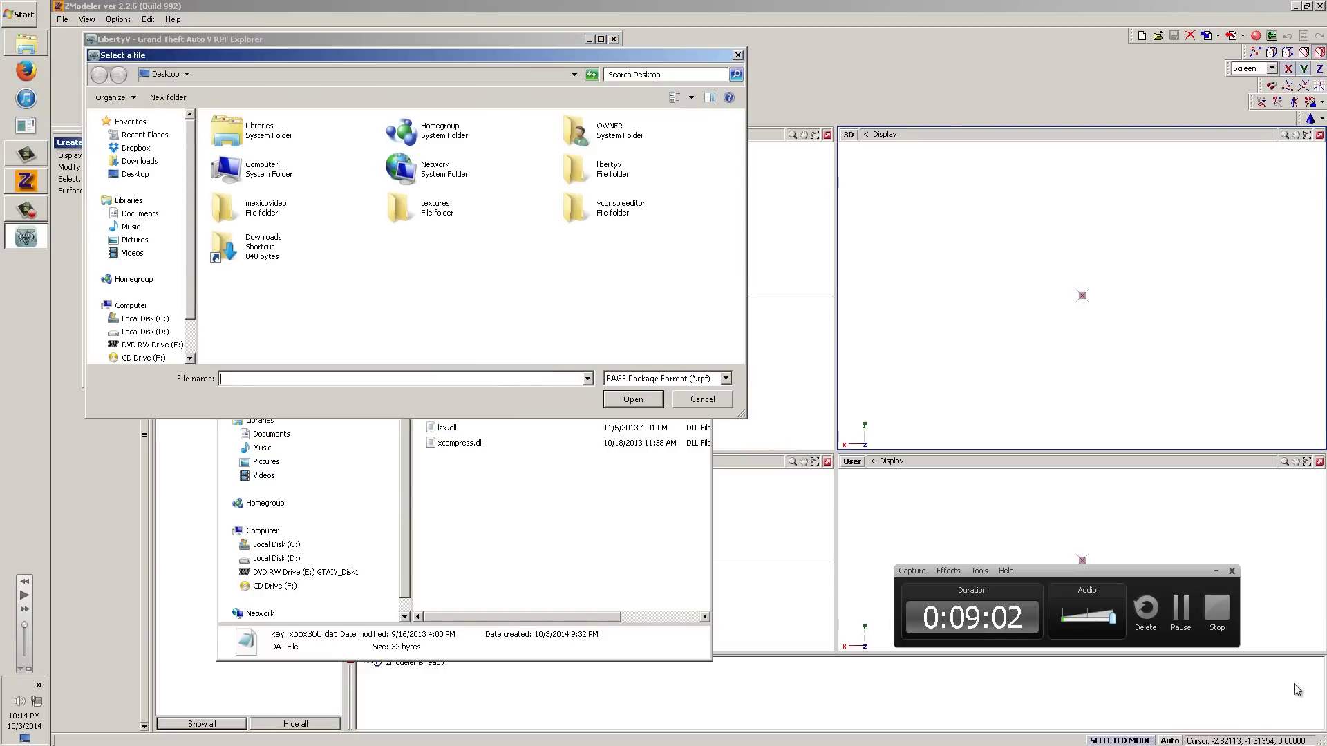
key("d")
key("Return")
key("l")
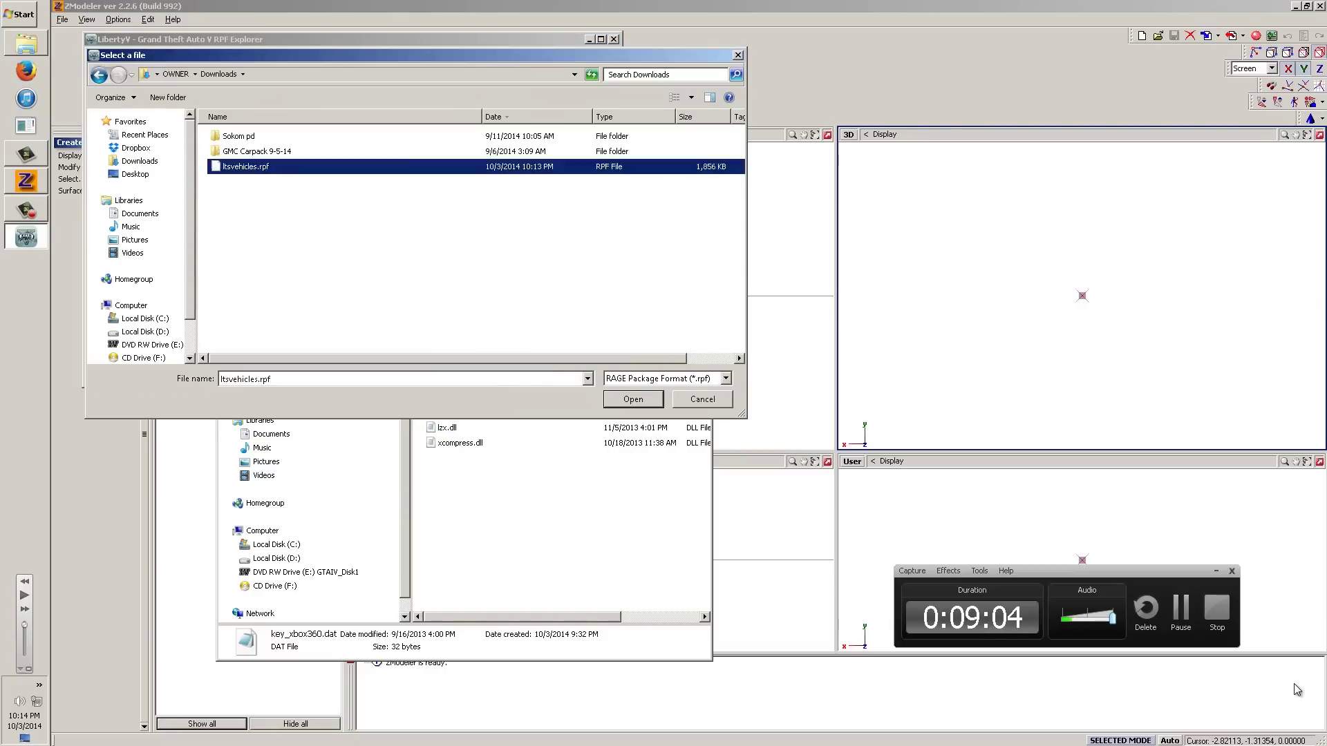
key("Return")
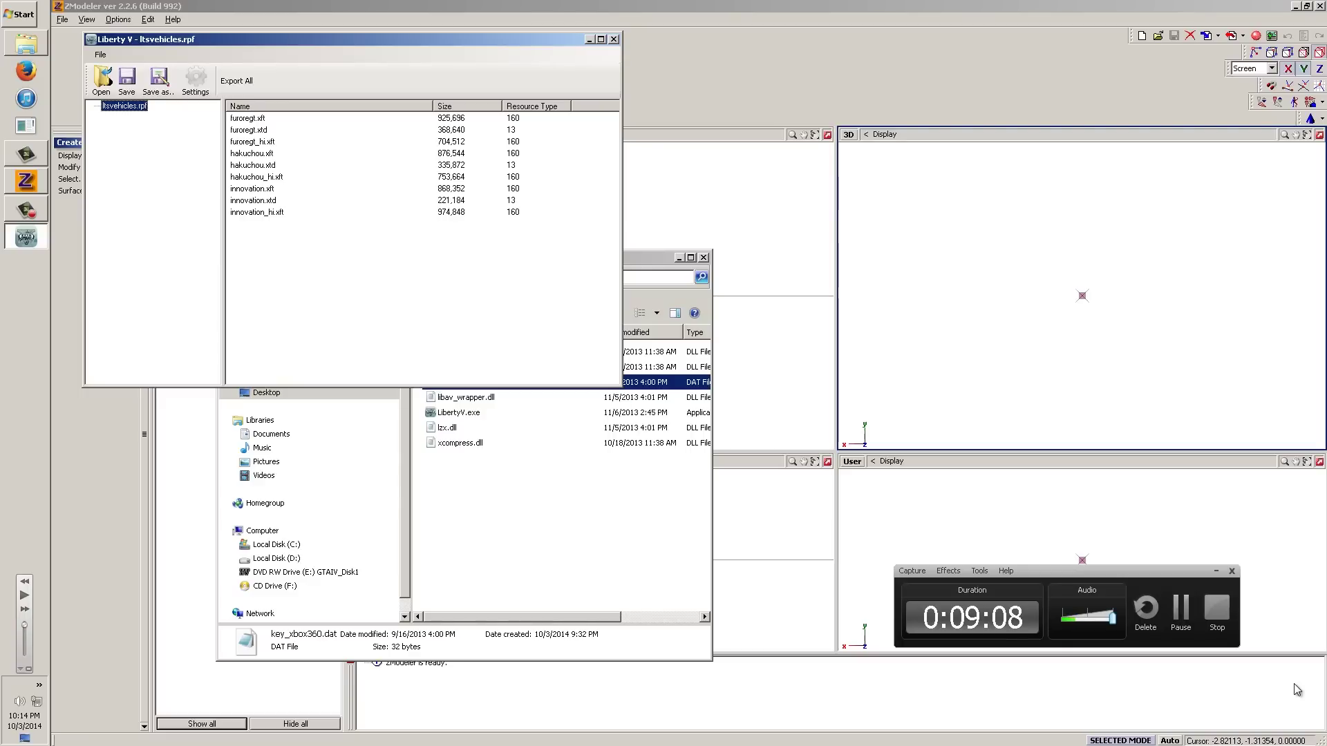
Step: Examine how the archive's files group by vehicle, highlighting the sets for furoregt, hakuchou and innovation
left_click_drag(279, 243, 255, 187)
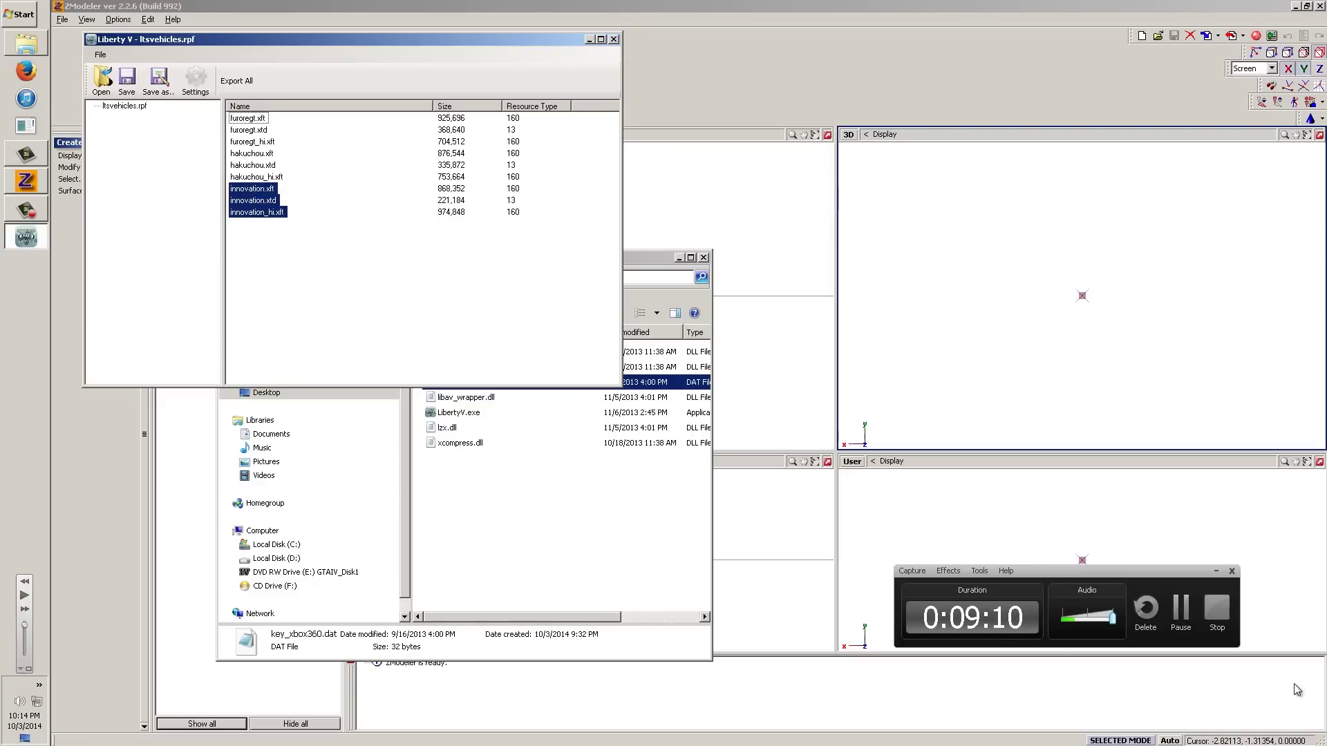
left_click(256, 178)
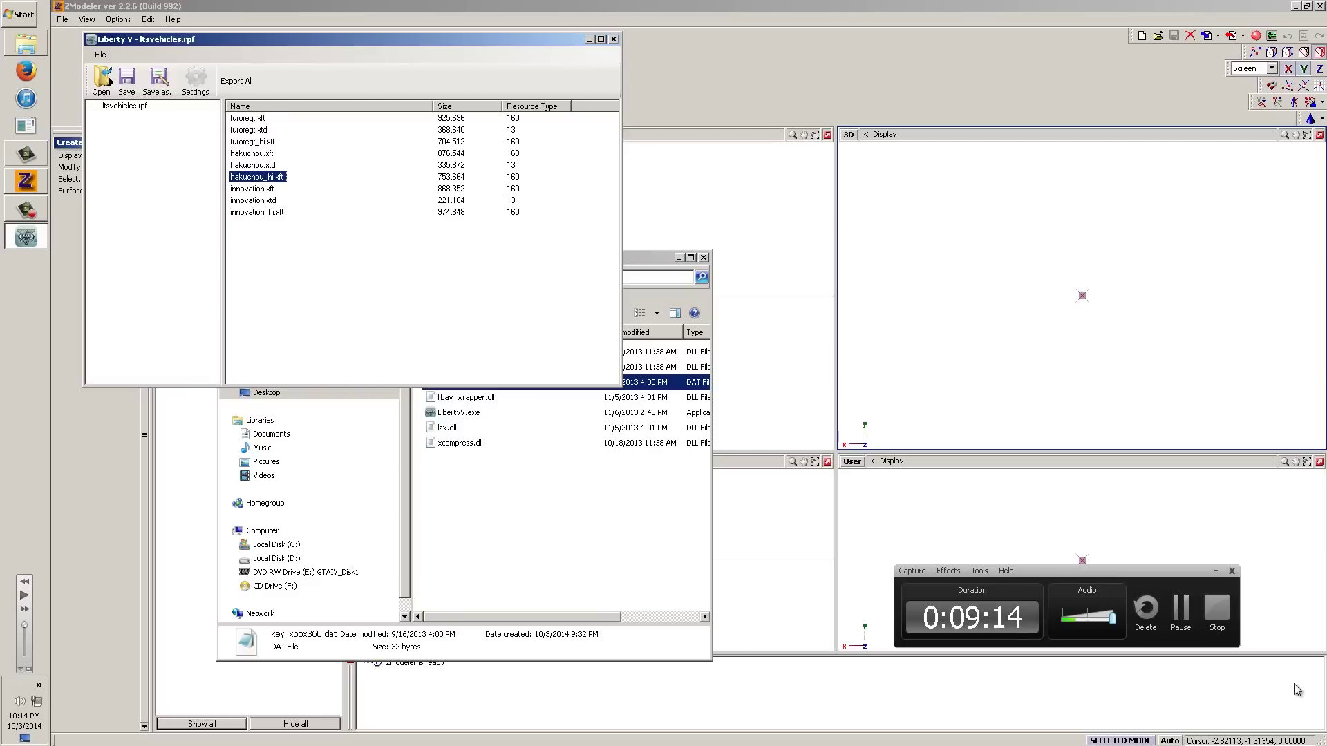
left_click(332, 270)
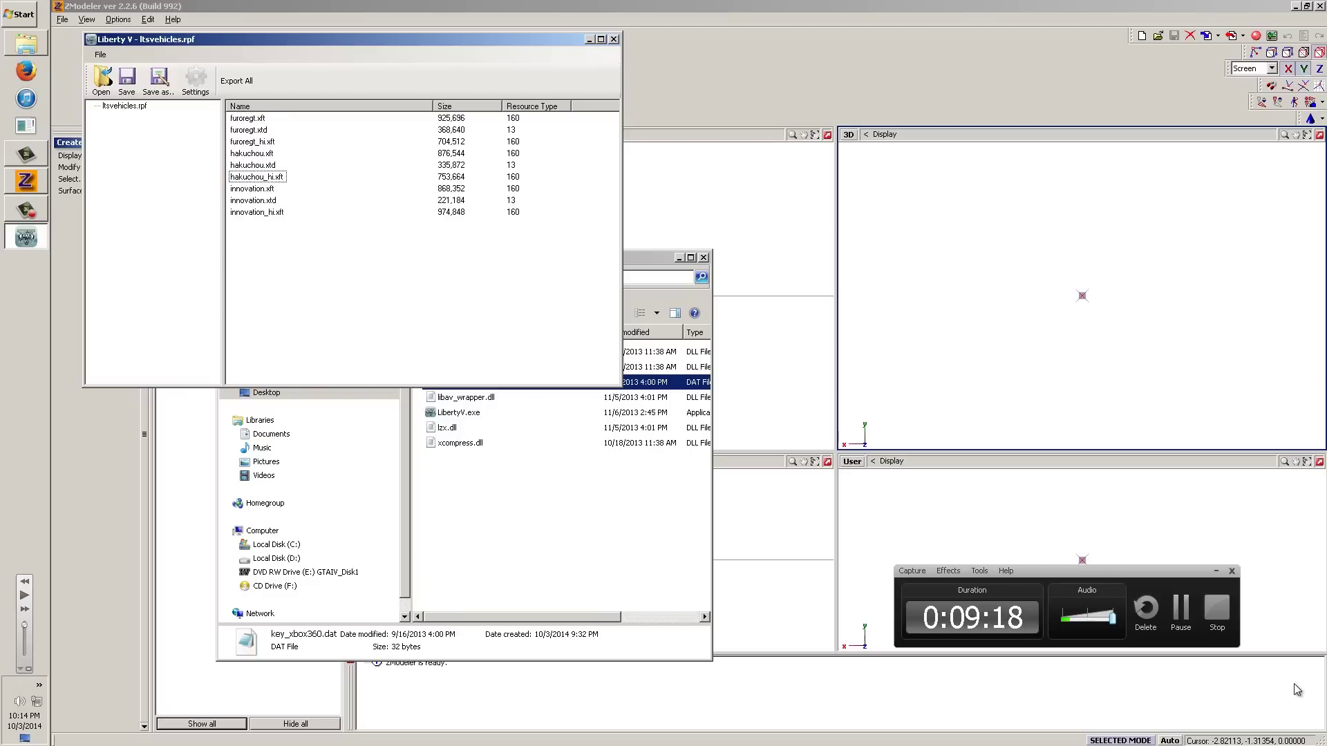
key("Home")
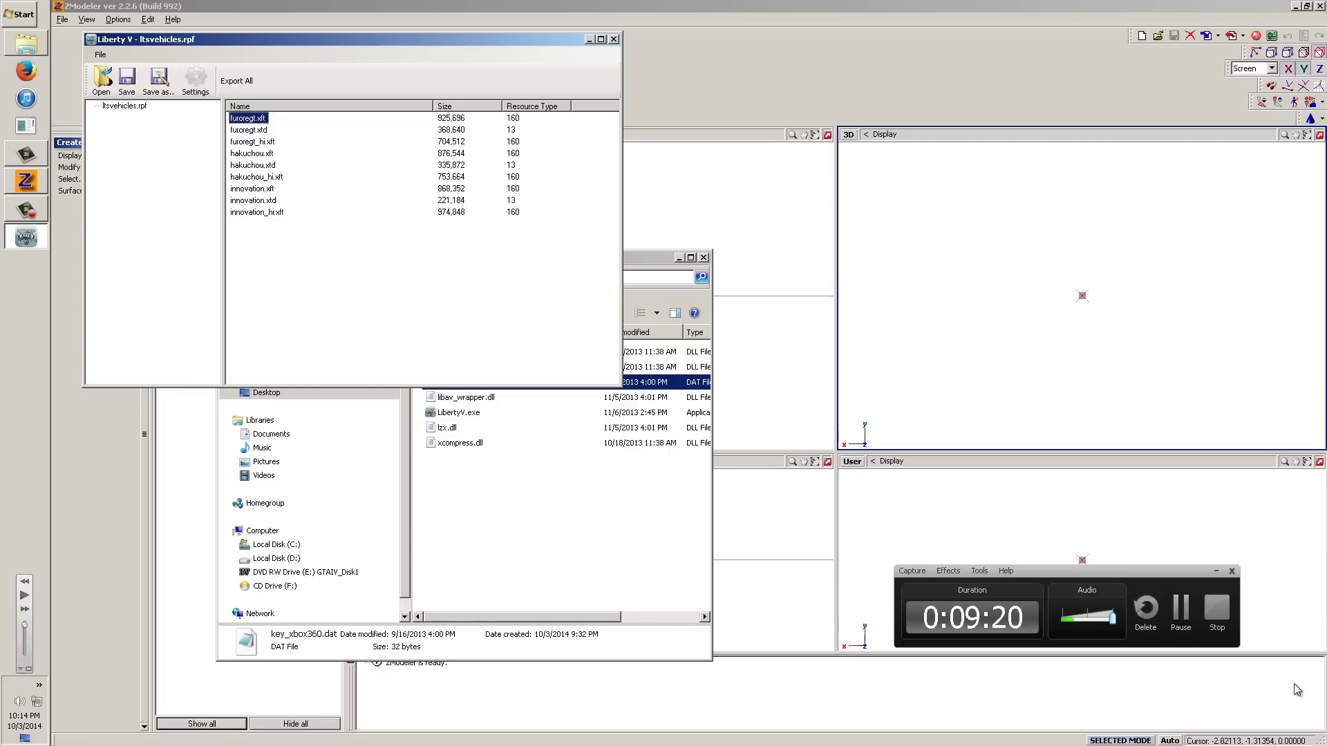
key("shift+Down")
key("shift+Down")
key("Down")
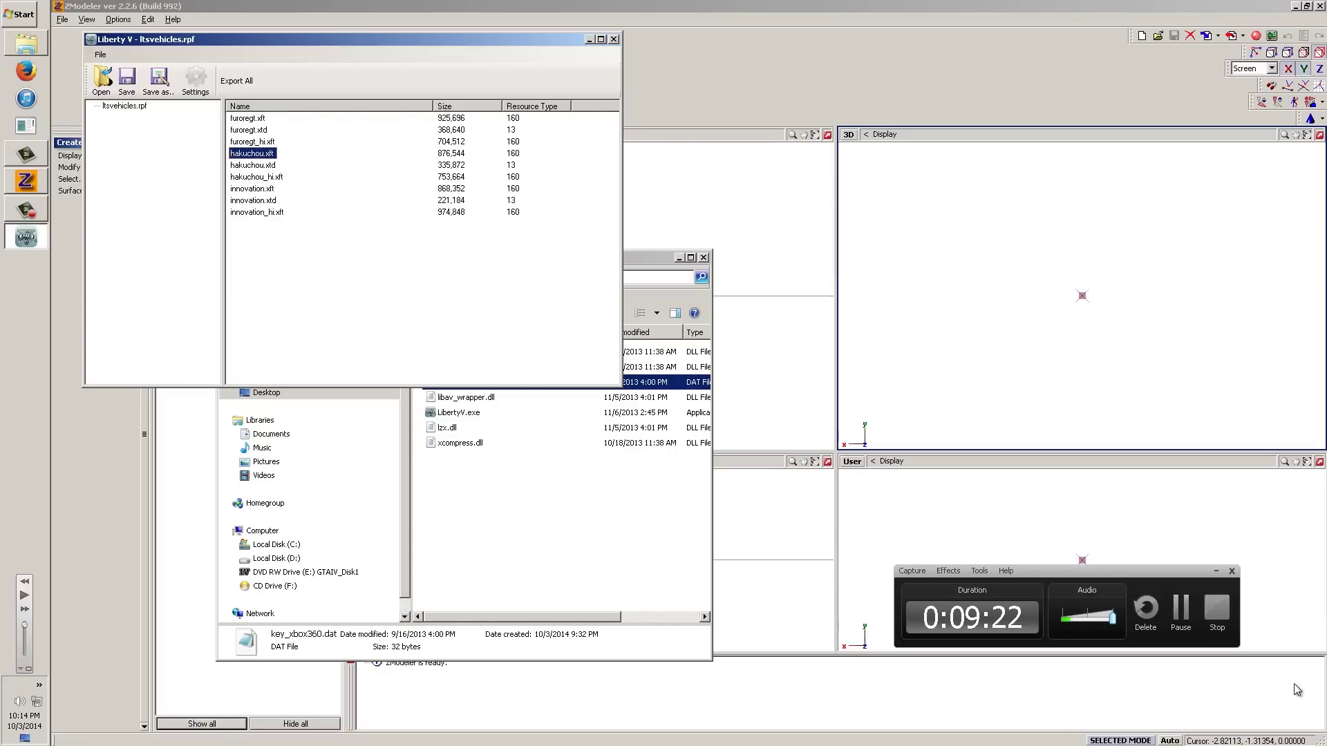
key("shift+Down")
key("shift+Down")
key("Down")
key("shift+Down")
key("shift+Down")
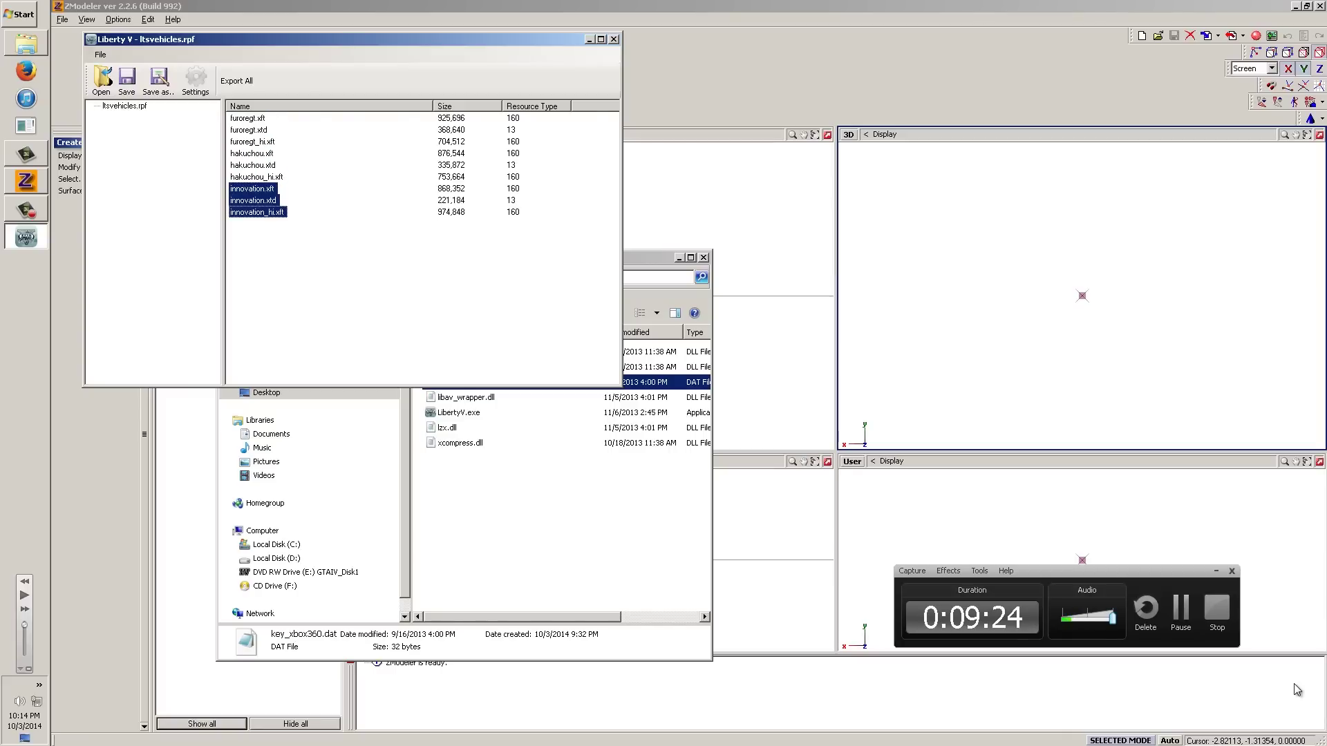
Step: Step through furoregt.xft, furoregt.xtd and furoregt_hi.xft to compare the file types belonging to one vehicle
key("Home")
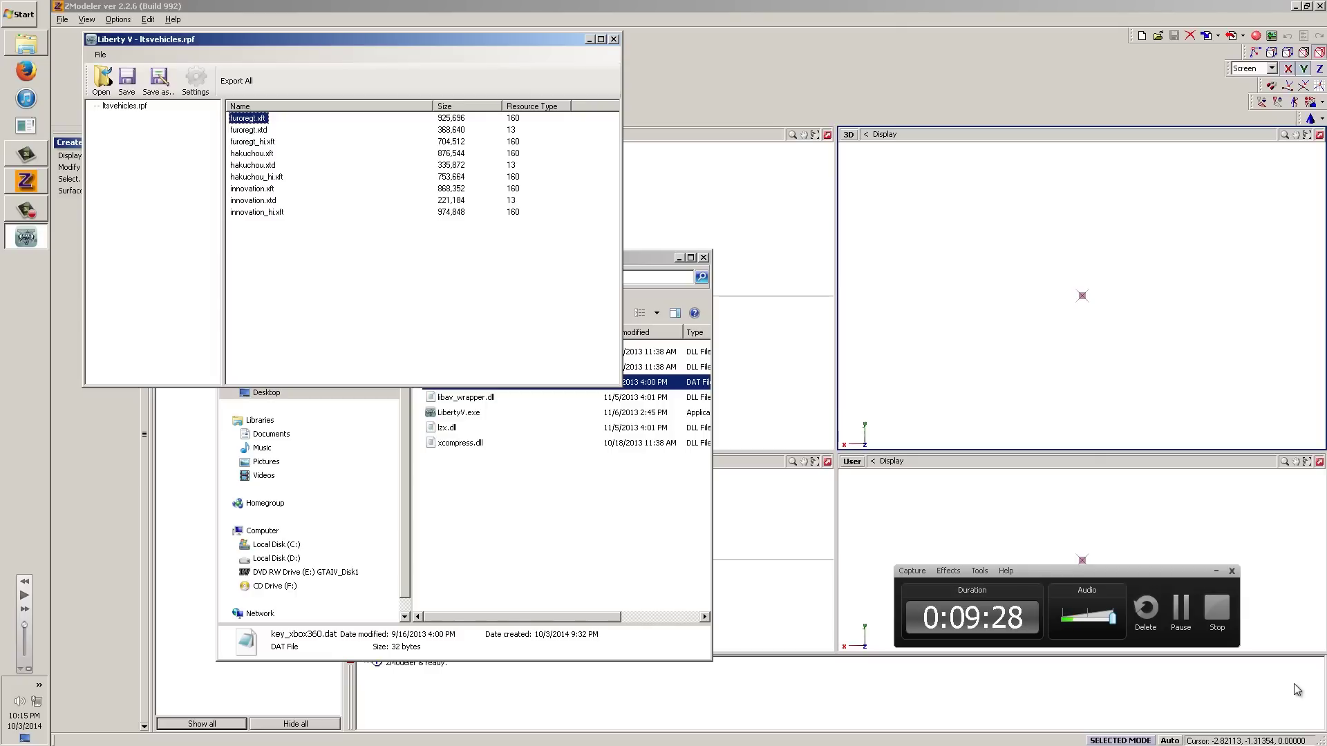
key("Down")
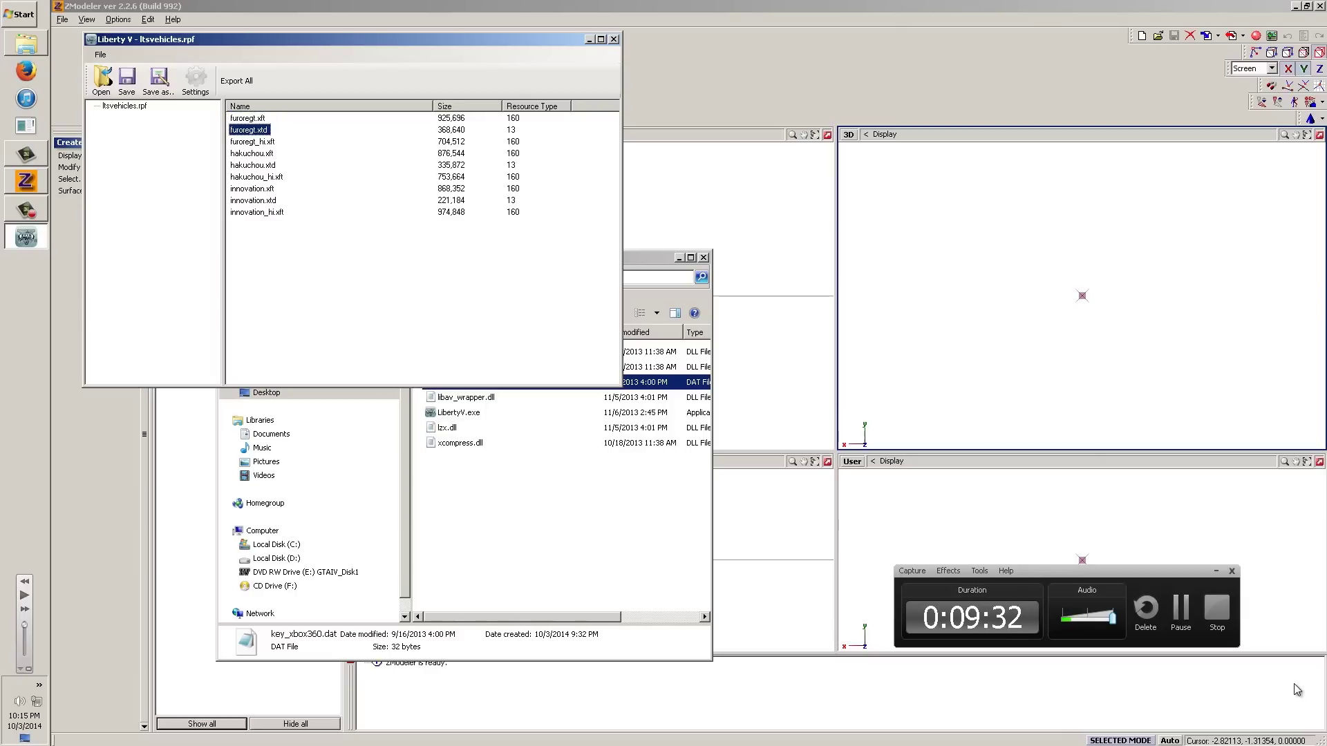
key("Down")
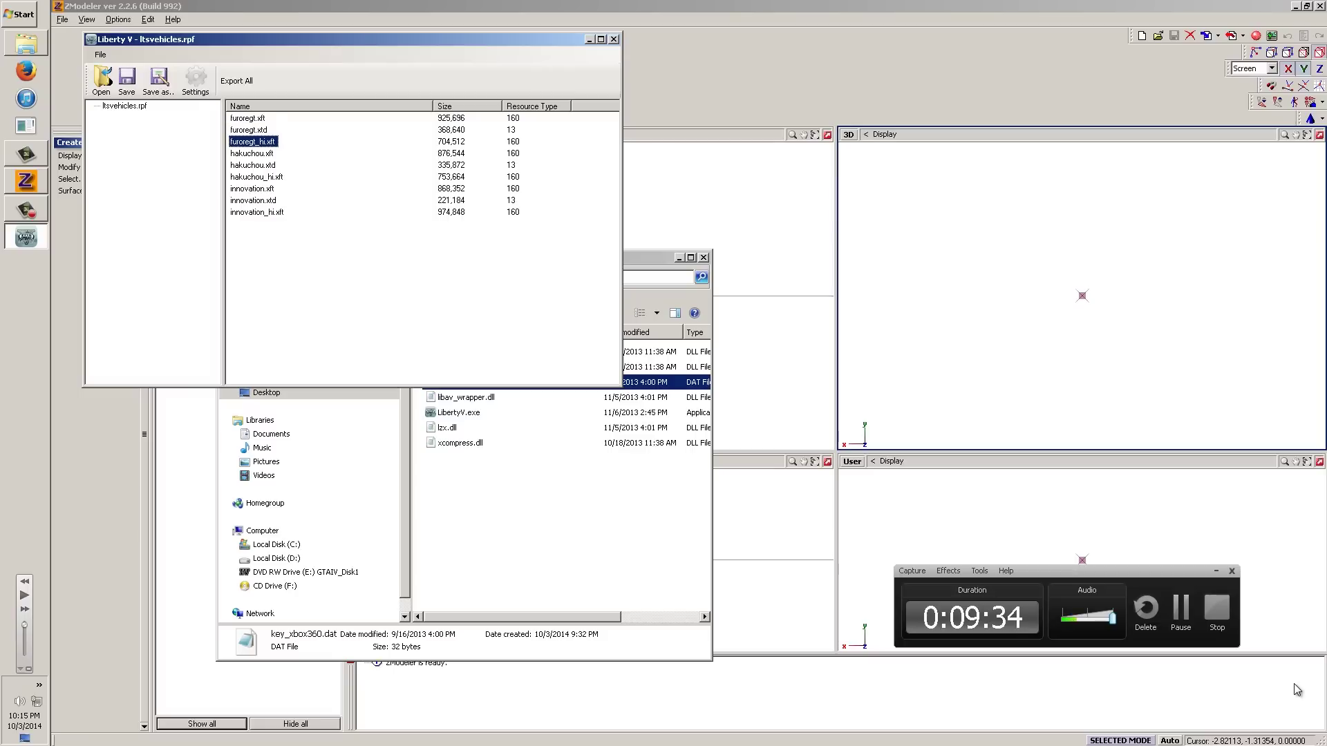
key("Up")
key("Up")
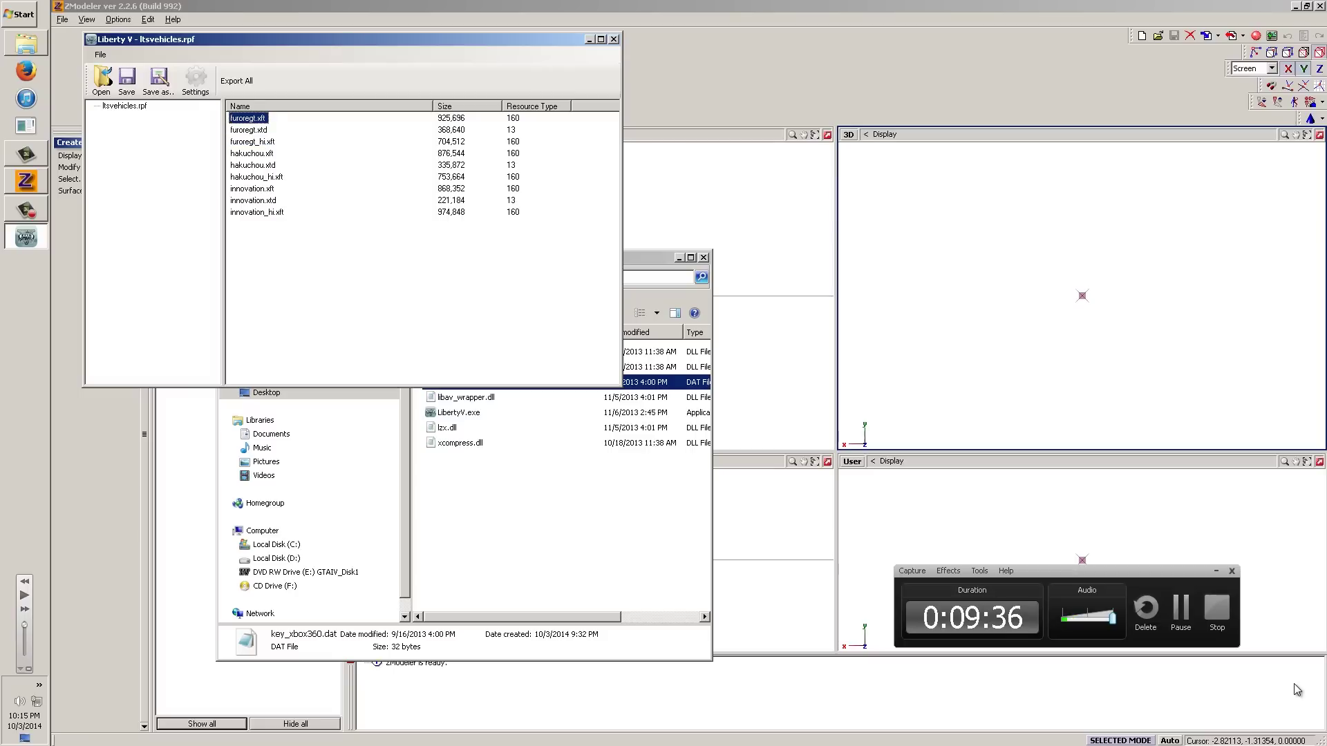
key("Down")
key("Down")
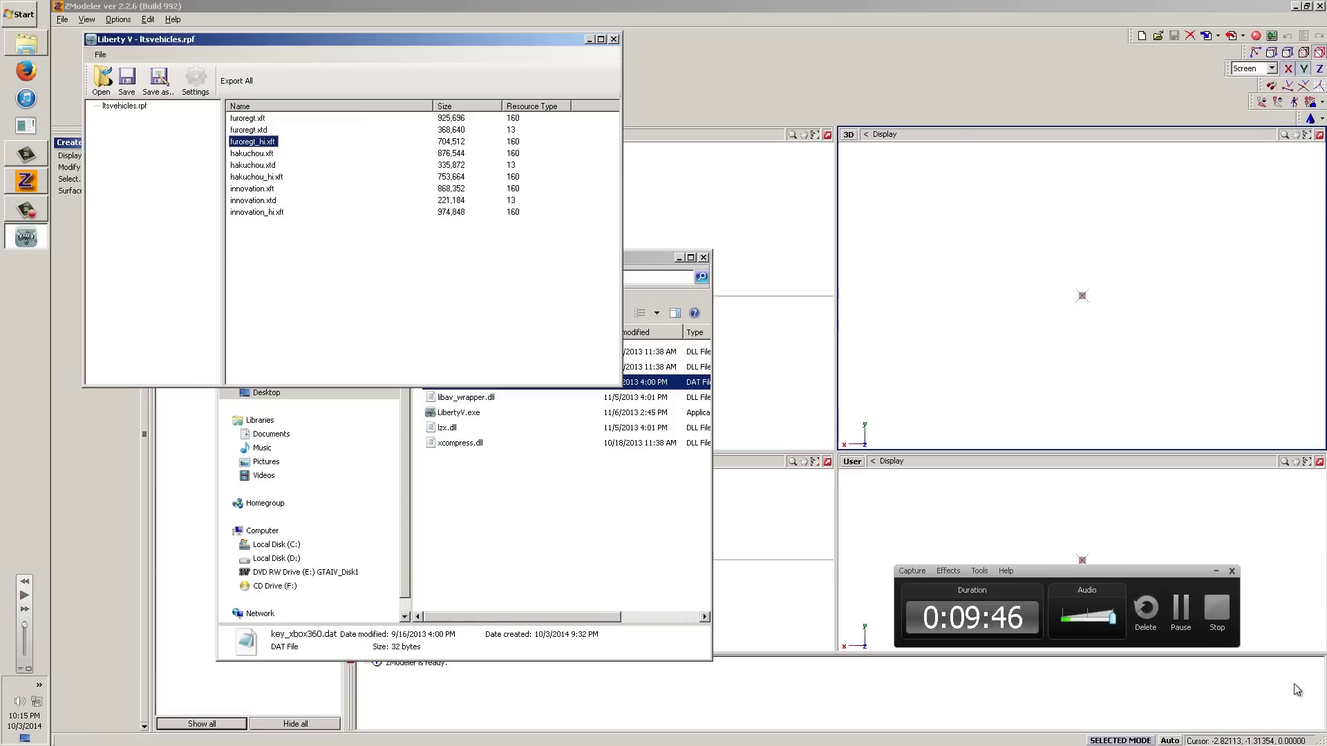
key("Up")
key("Up")
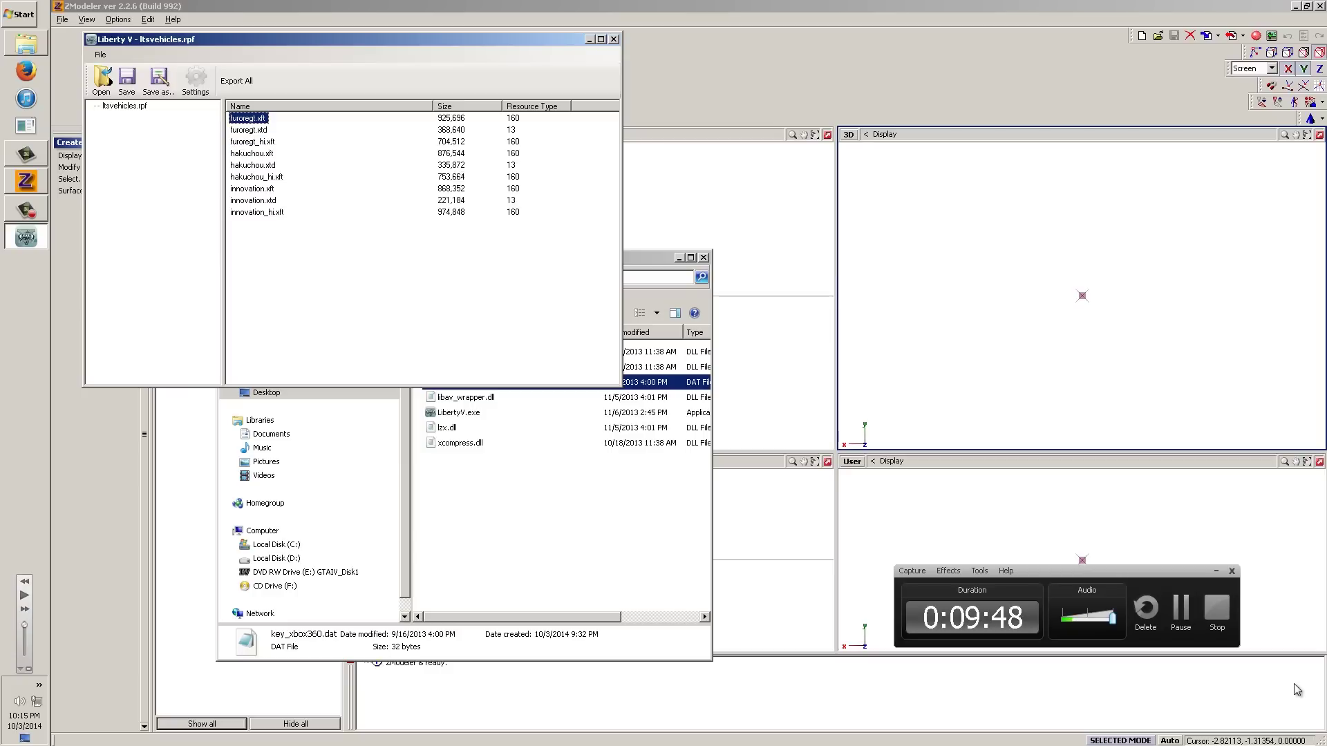
Step: Select furoregt.xft and furoregt.xtd in the archive and export them to the Downloads folder
key("ctrl+space")
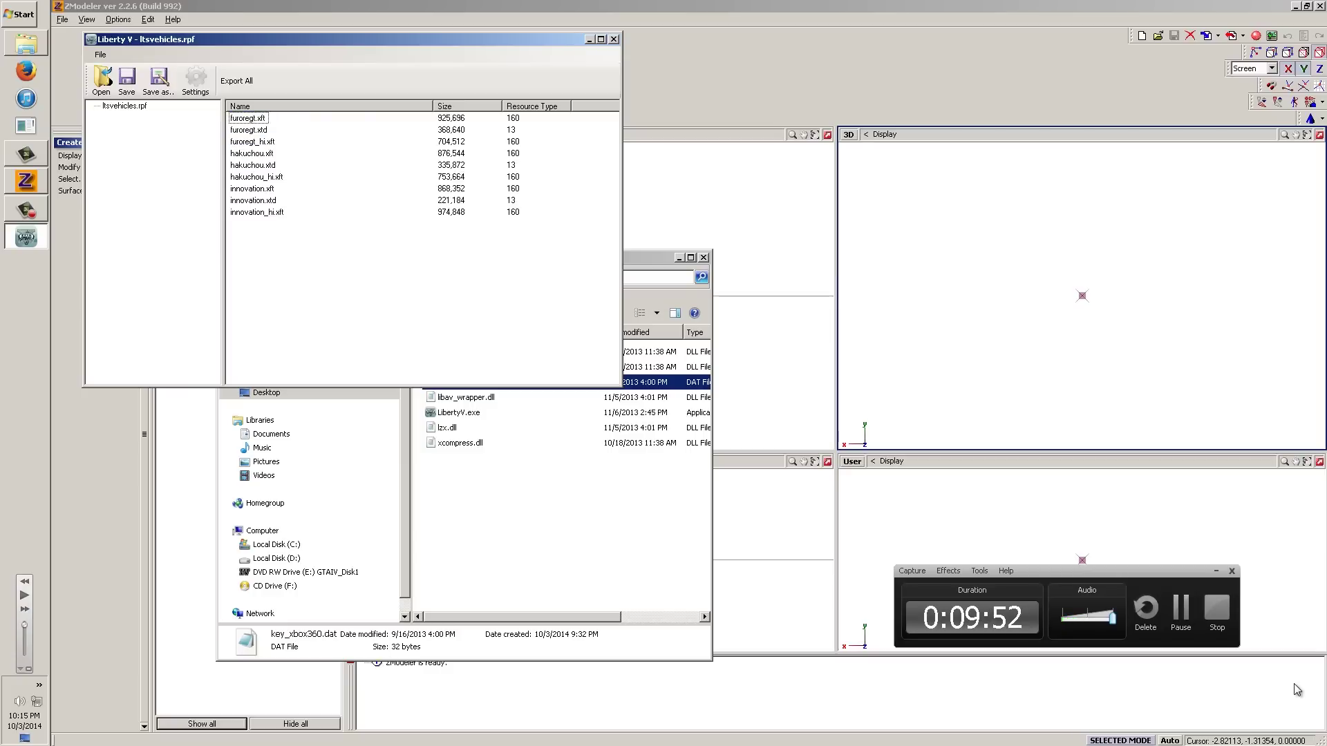
key("Down")
key("Down")
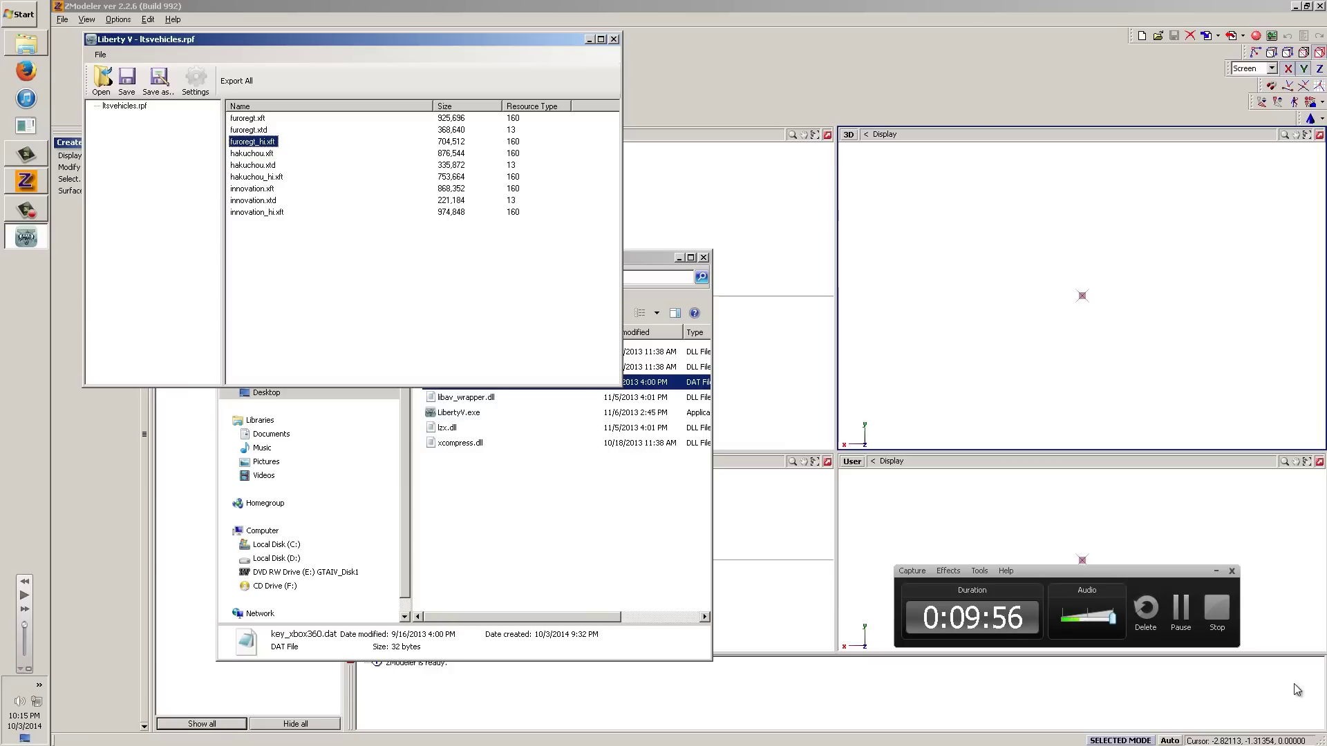
key("Up")
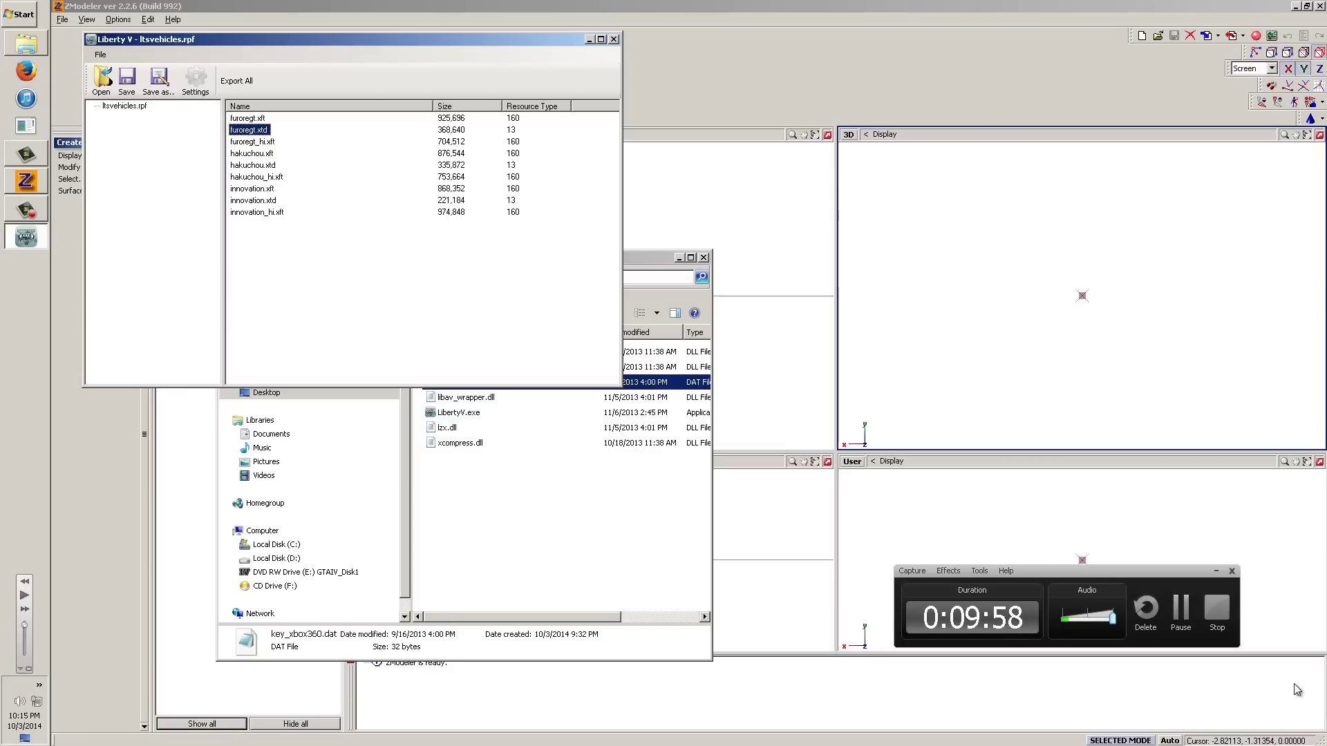
key("shift+Up")
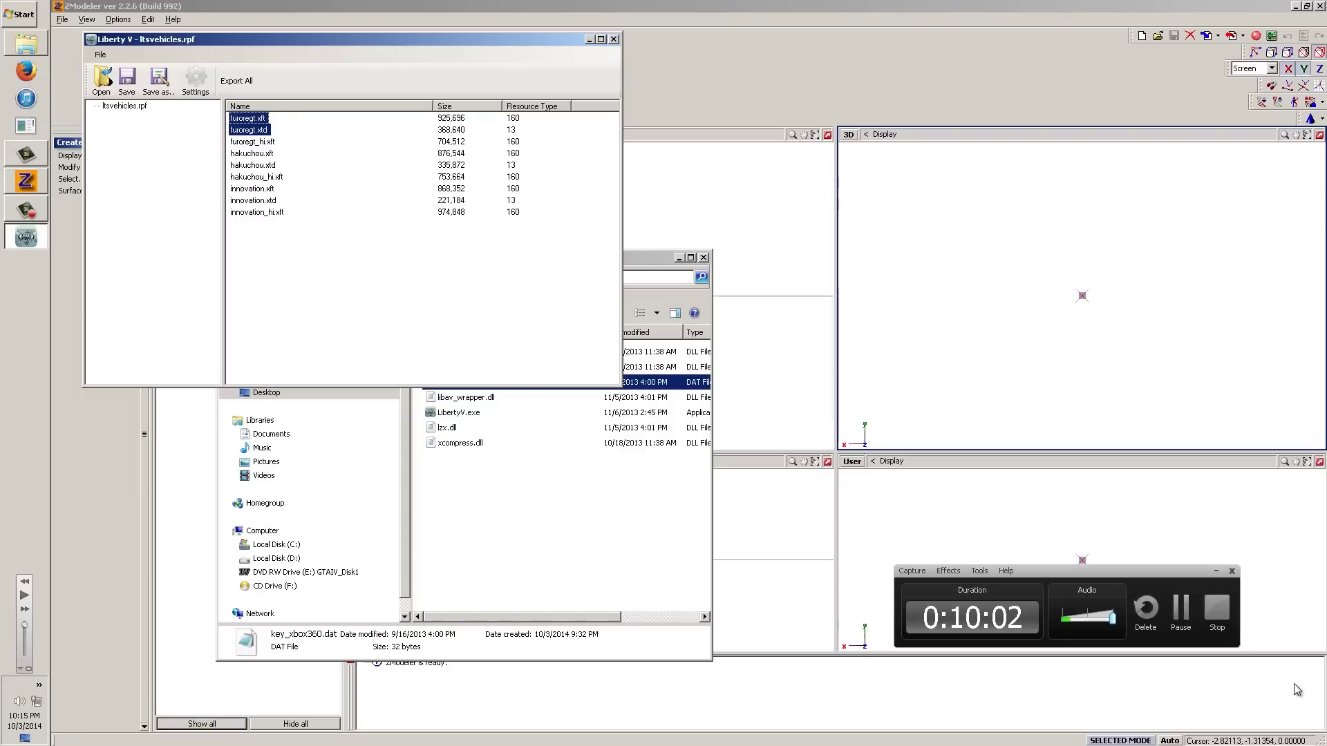
key("shift+F10")
key("Return")
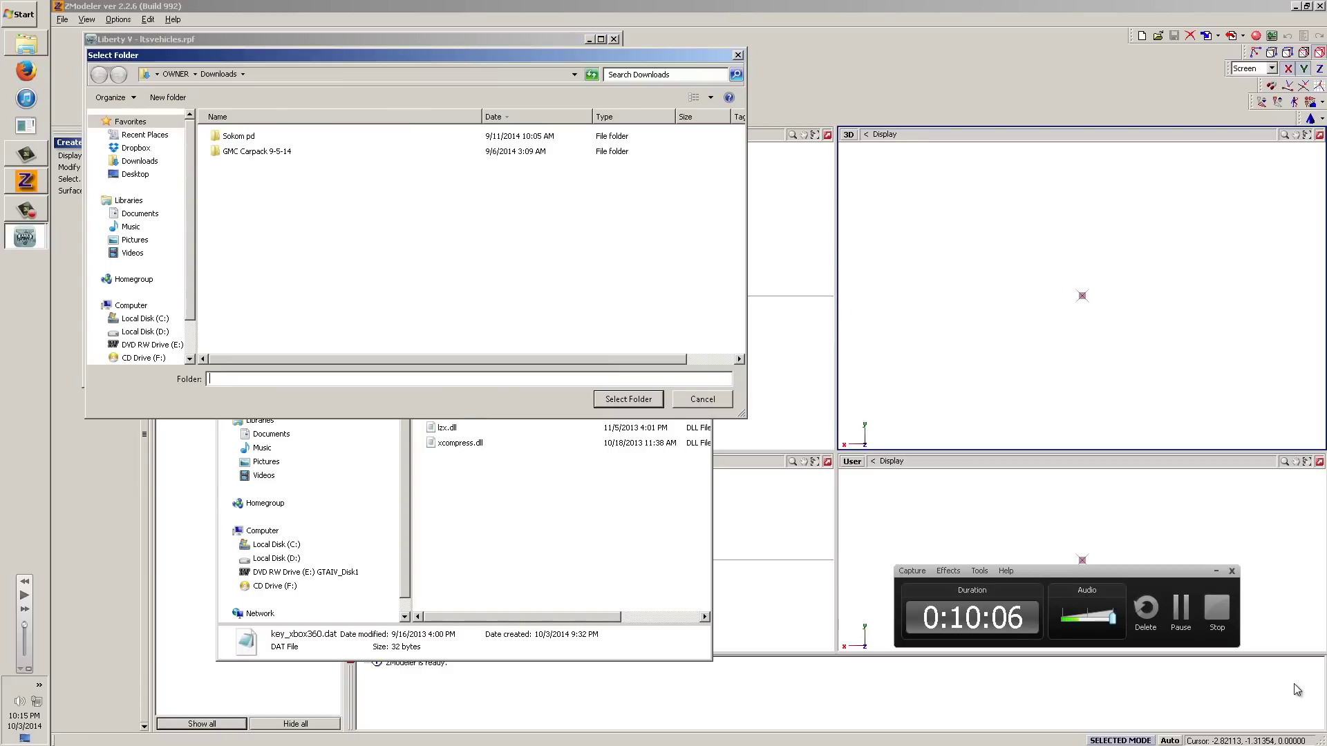
key("Escape")
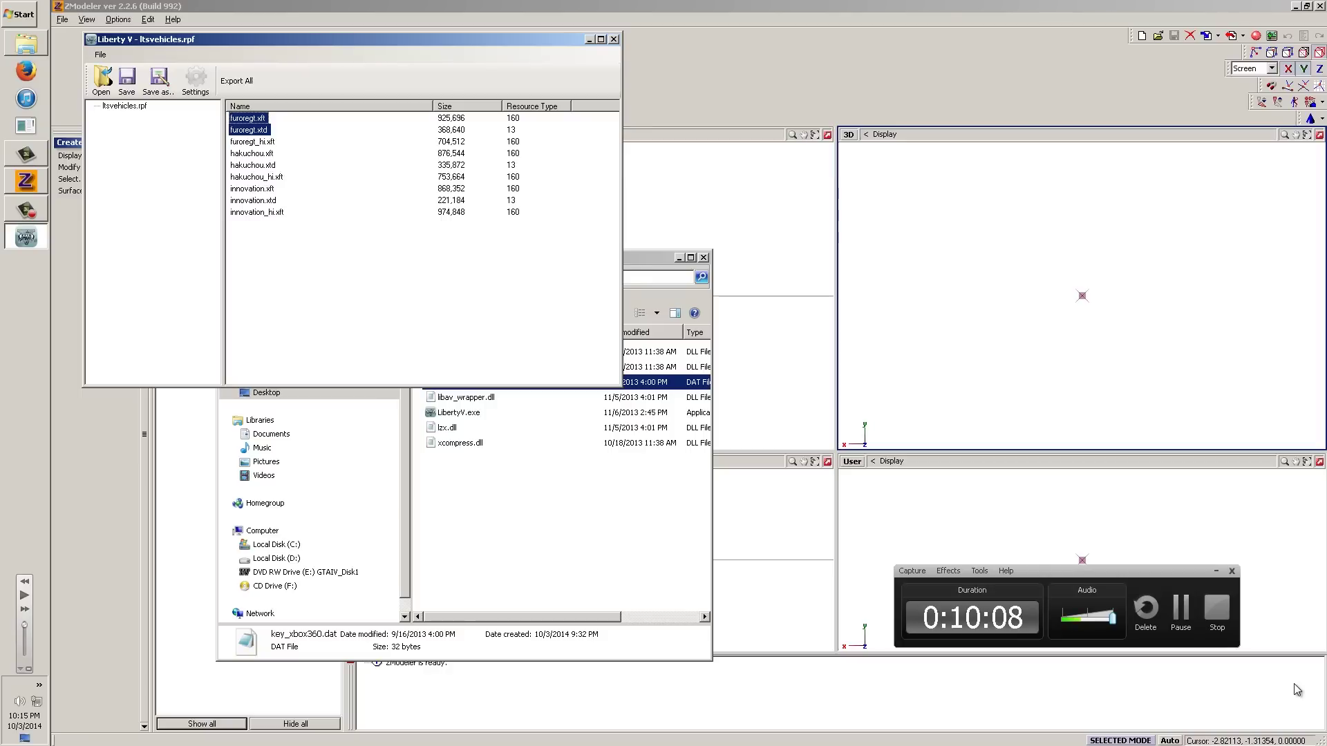
Step: Close LibertyV, return to the Desktop folder and open the Downloads folder through its shortcut
key("alt+F4")
key("BackSpace")
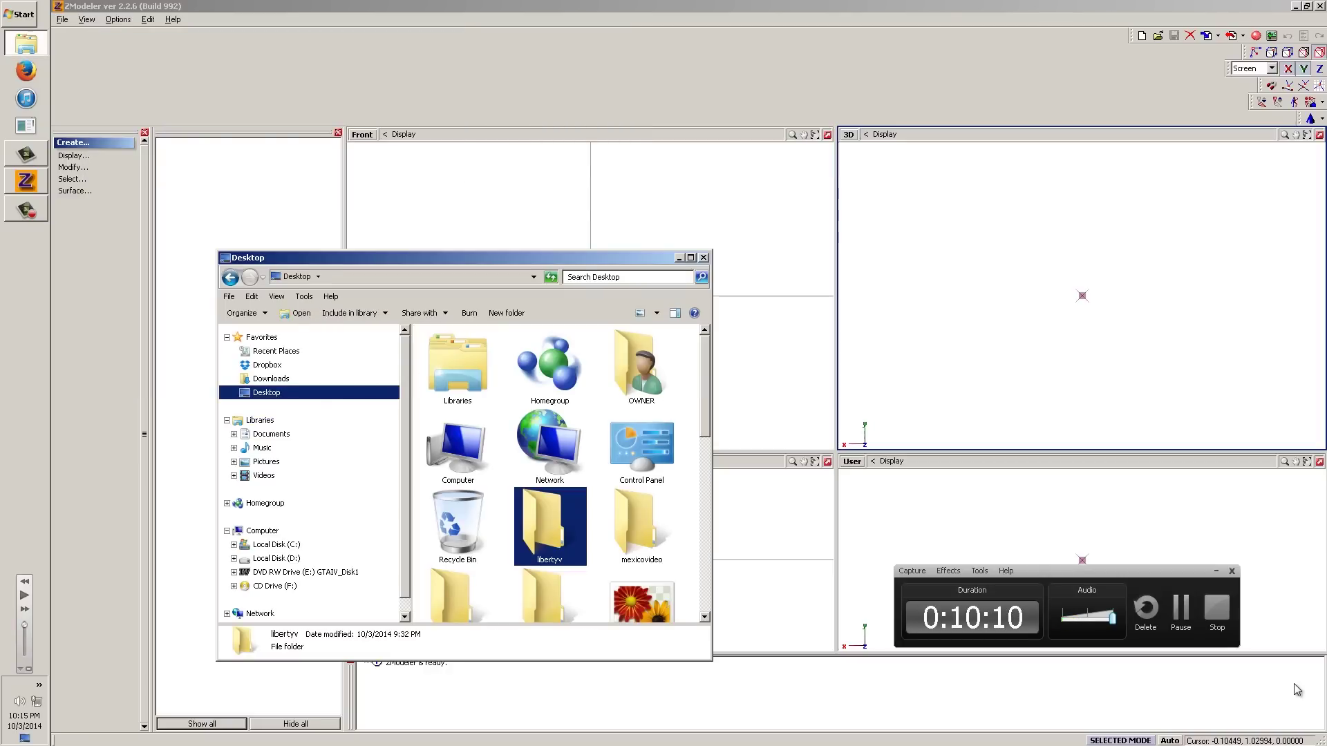
scroll(309, 473, "down", 2)
left_click(554, 523)
scroll(554, 523, "down", 8)
scroll(554, 522, "up", 2)
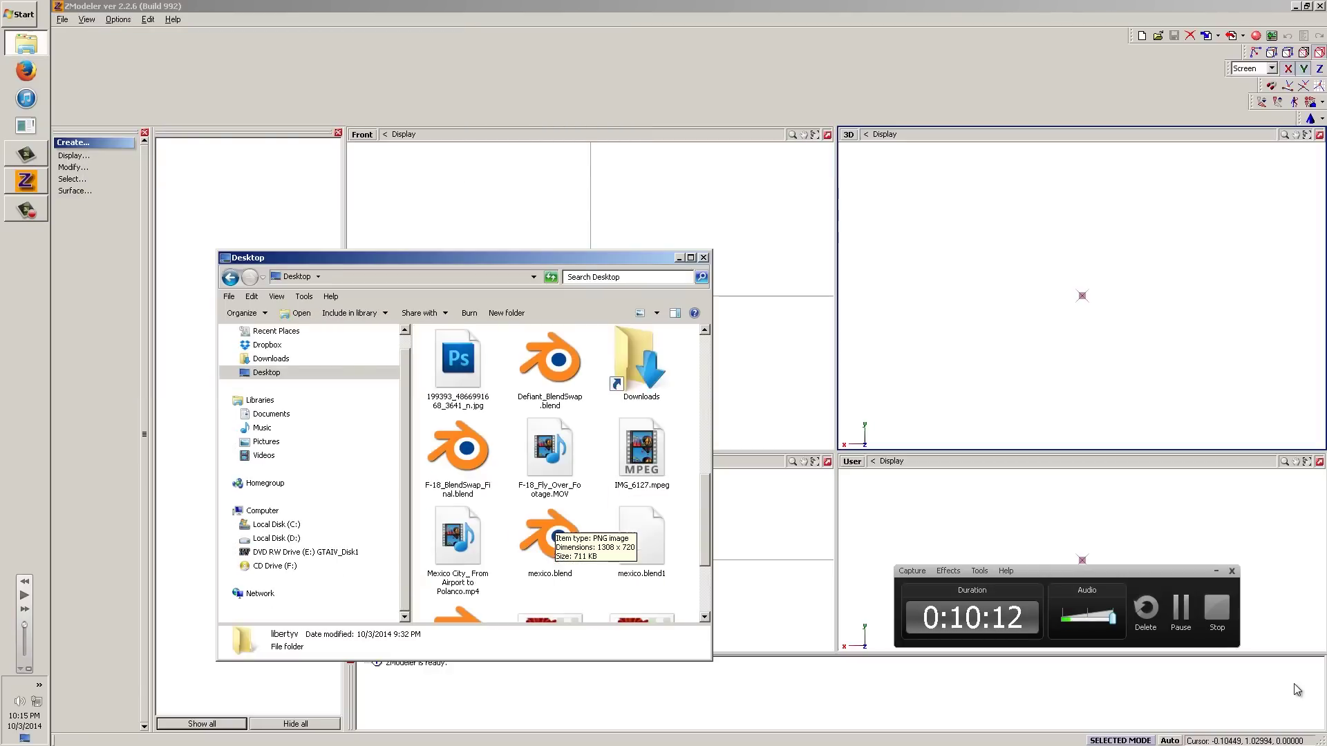
scroll(554, 522, "up", 2)
double_click(641, 515)
Step: Locate the exported furoregt.xft and furoregt.xtd files in the Downloads folder
left_click(552, 370)
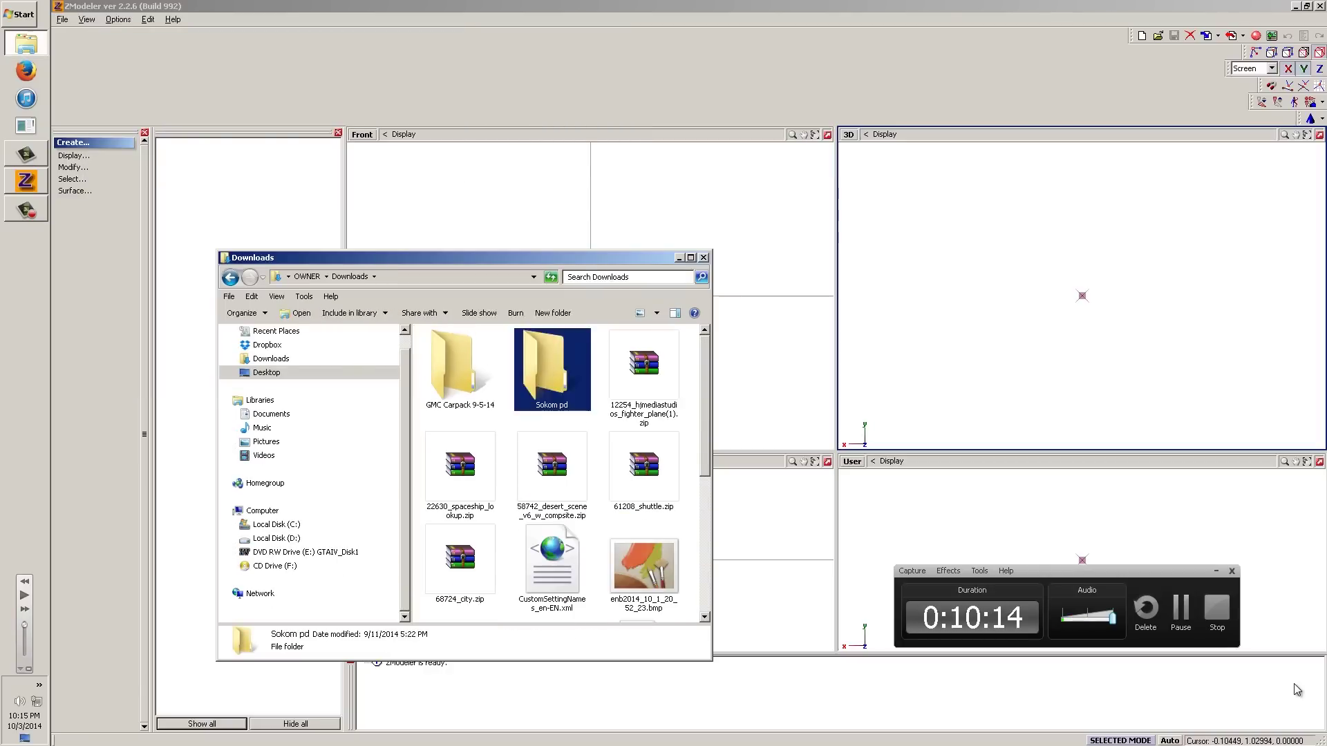
scroll(552, 370, "down", 4)
left_click(643, 395)
left_click(460, 487)
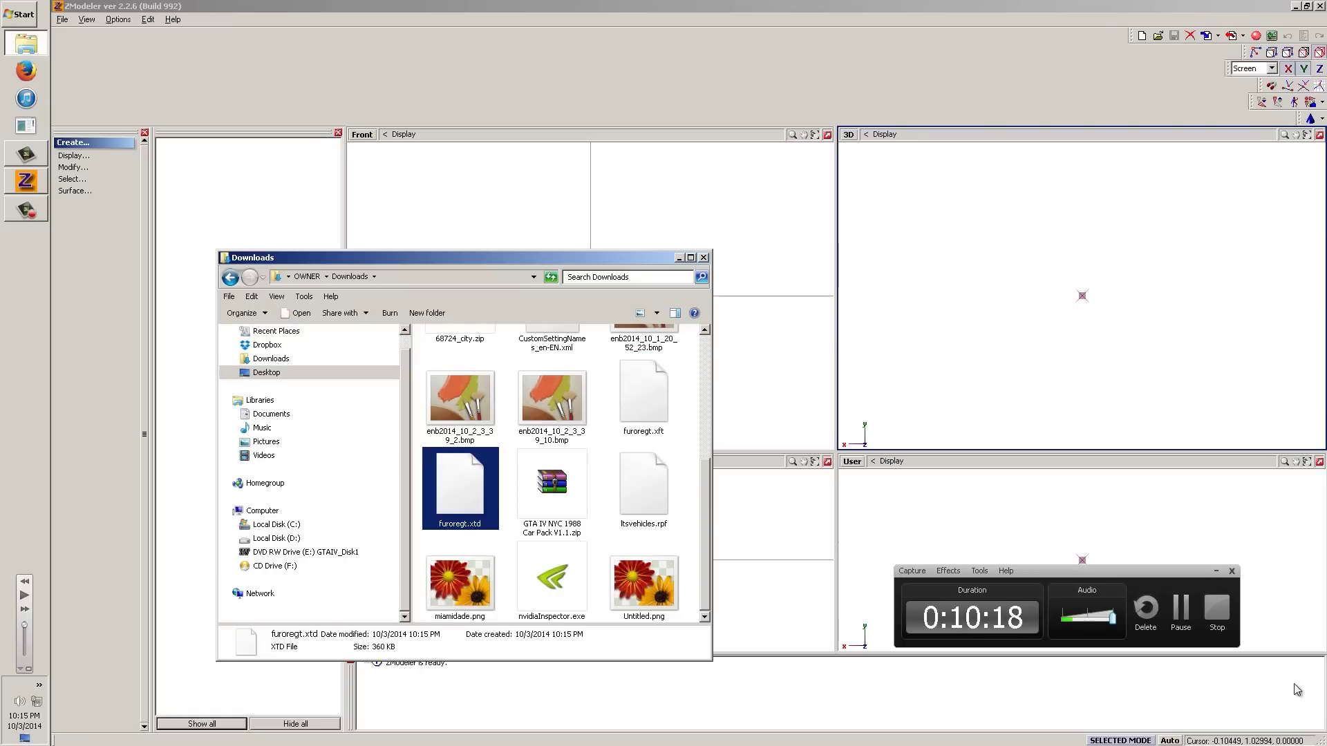
key("f")
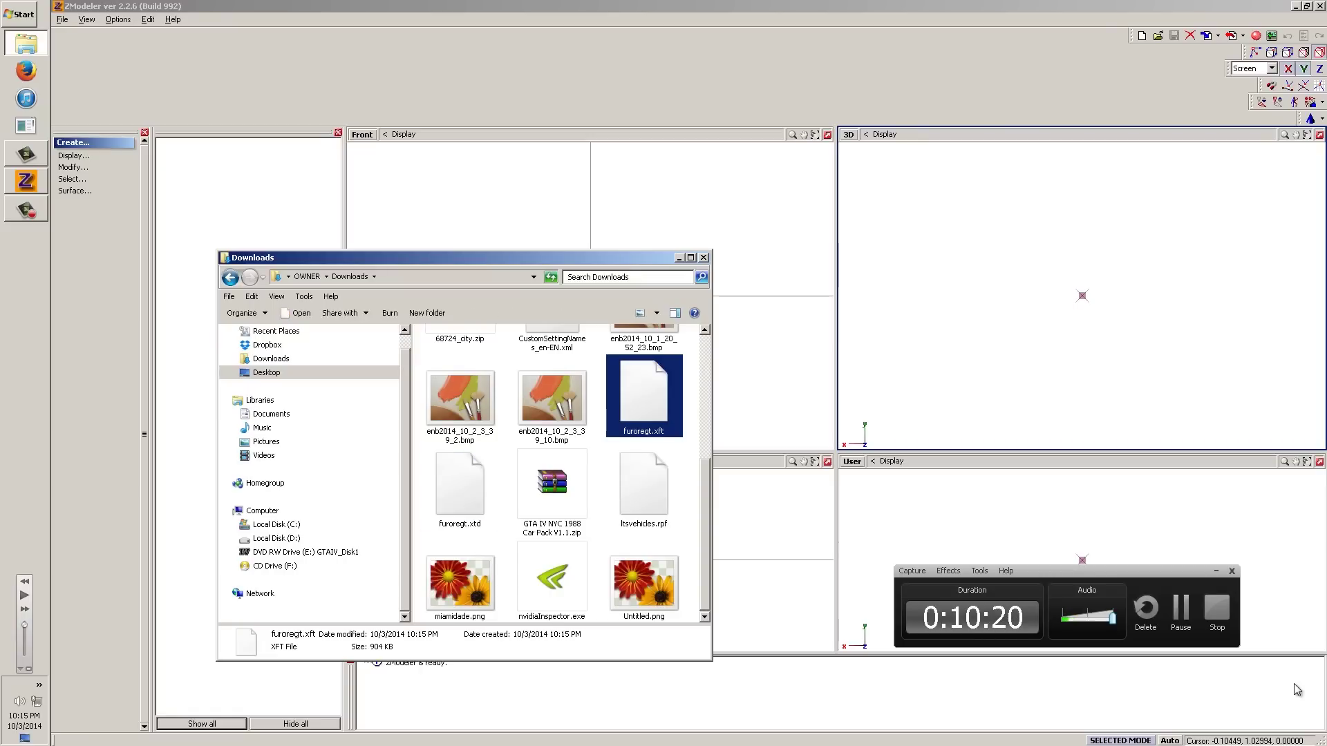
Step: Delete ltsvehicles.rpf from the Downloads folder, moving it to the Recycle Bin
key("l")
key("Delete")
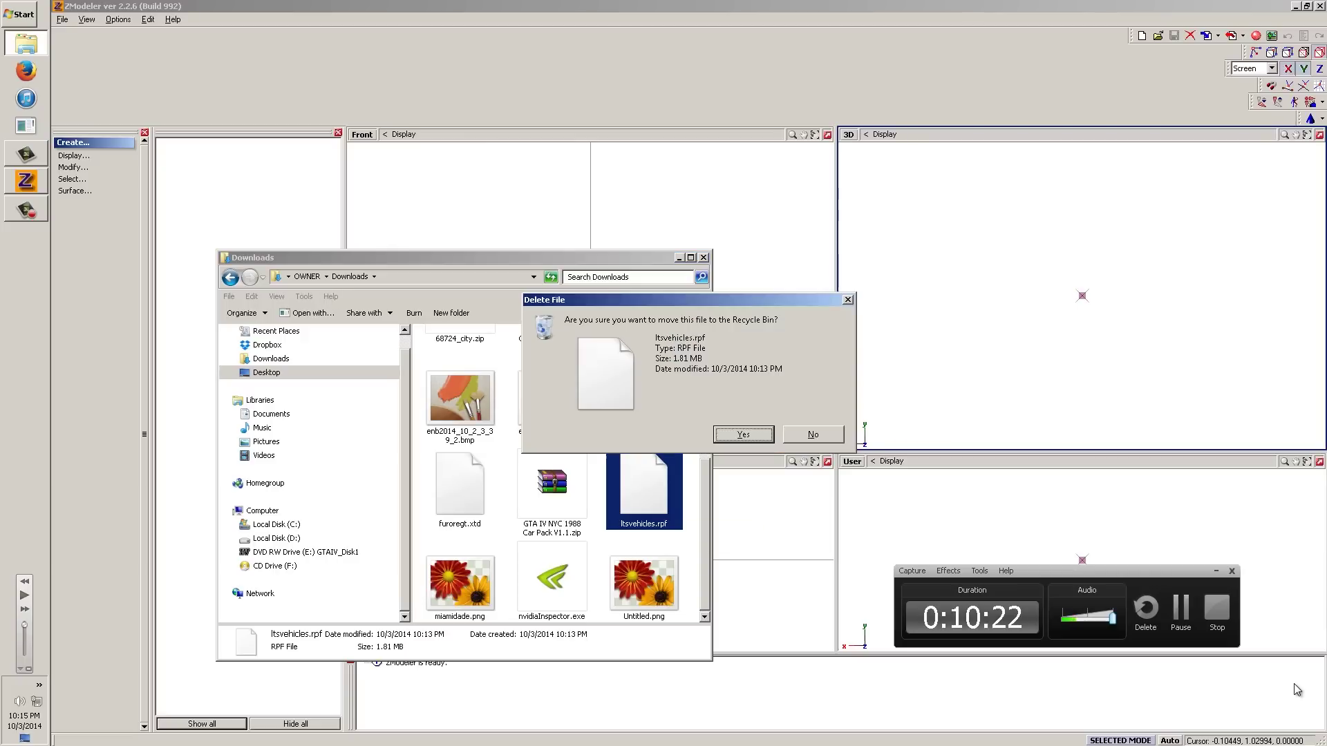
key("Return")
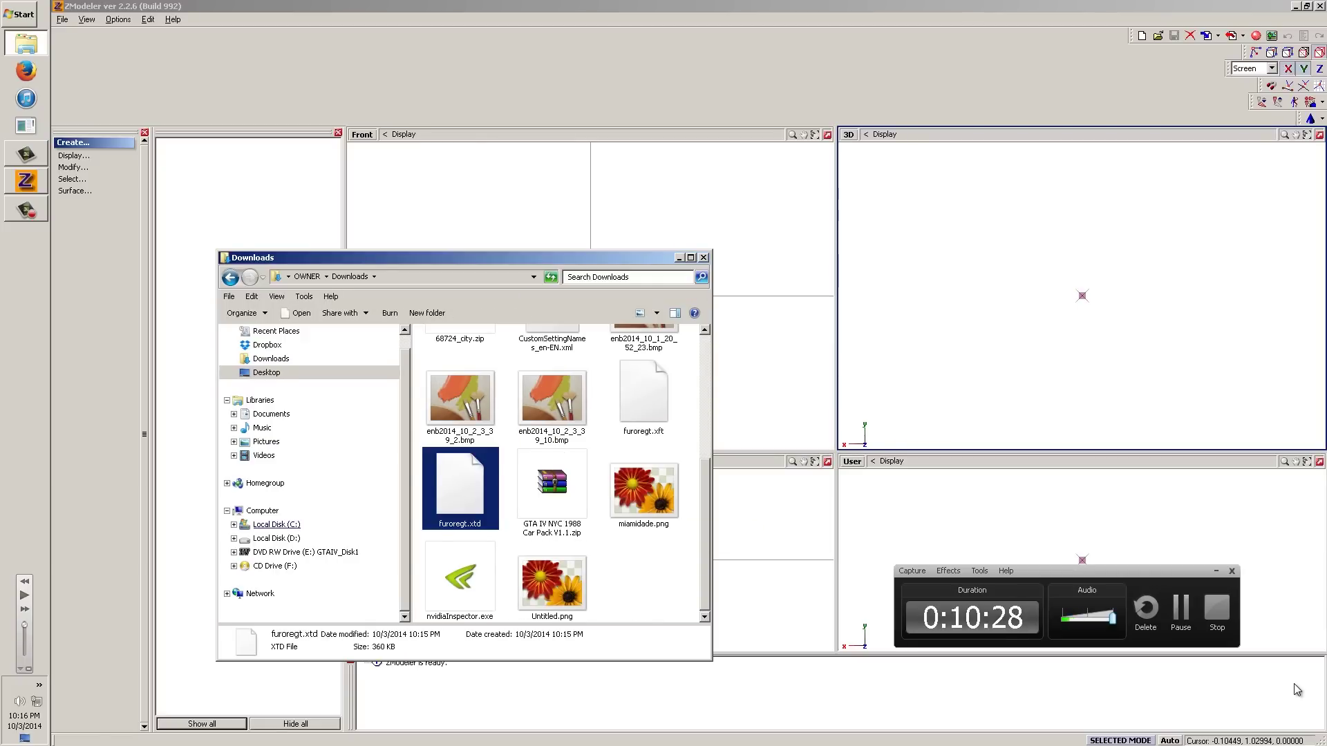
Step: Copy xdr2obj.exe from the ZMODELER folder on drive D: into the Downloads folder
left_click(277, 538)
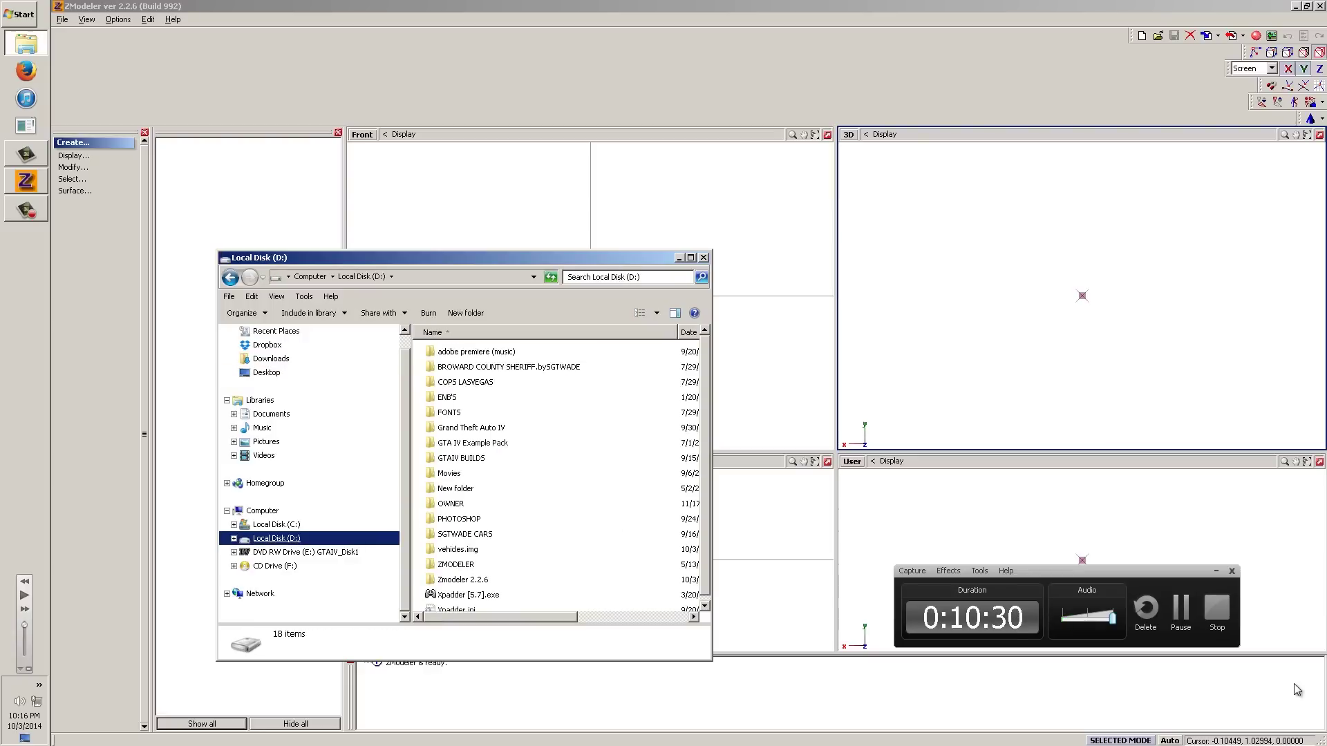
double_click(455, 564)
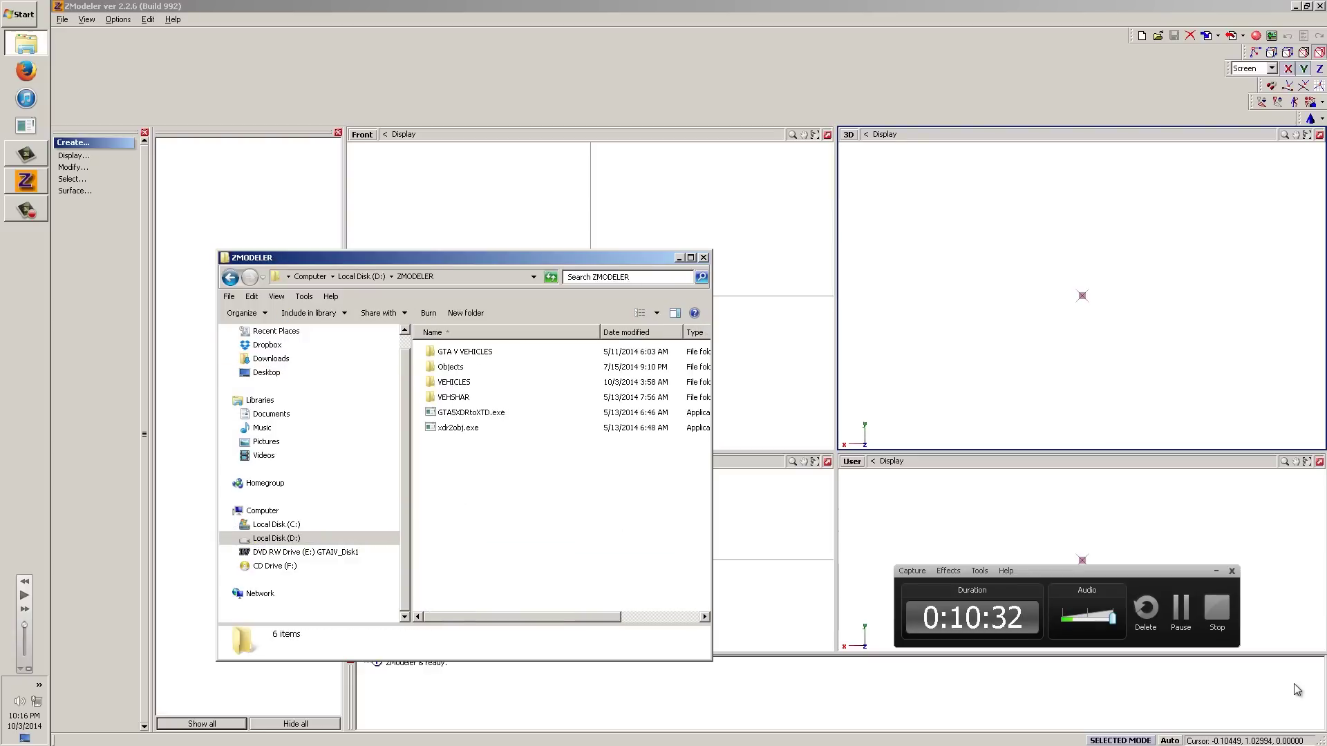
left_click(458, 427)
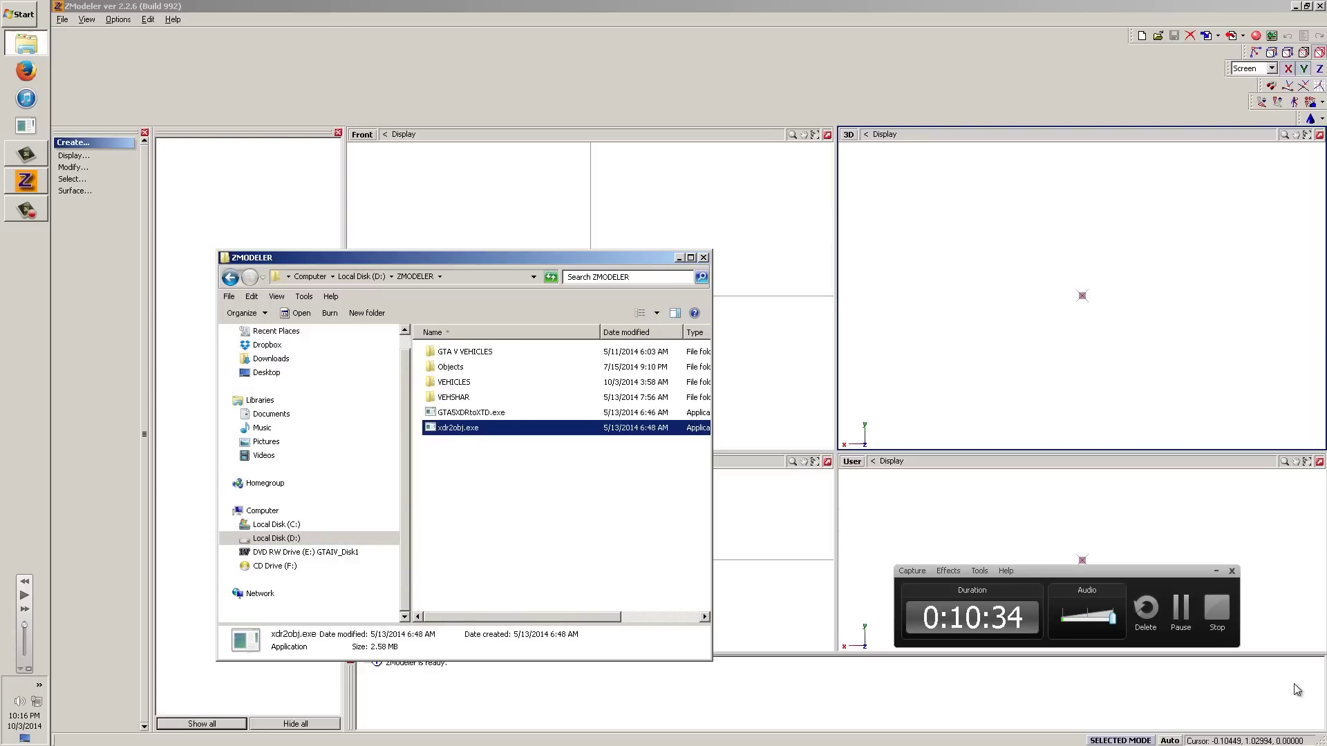
right_click(450, 428)
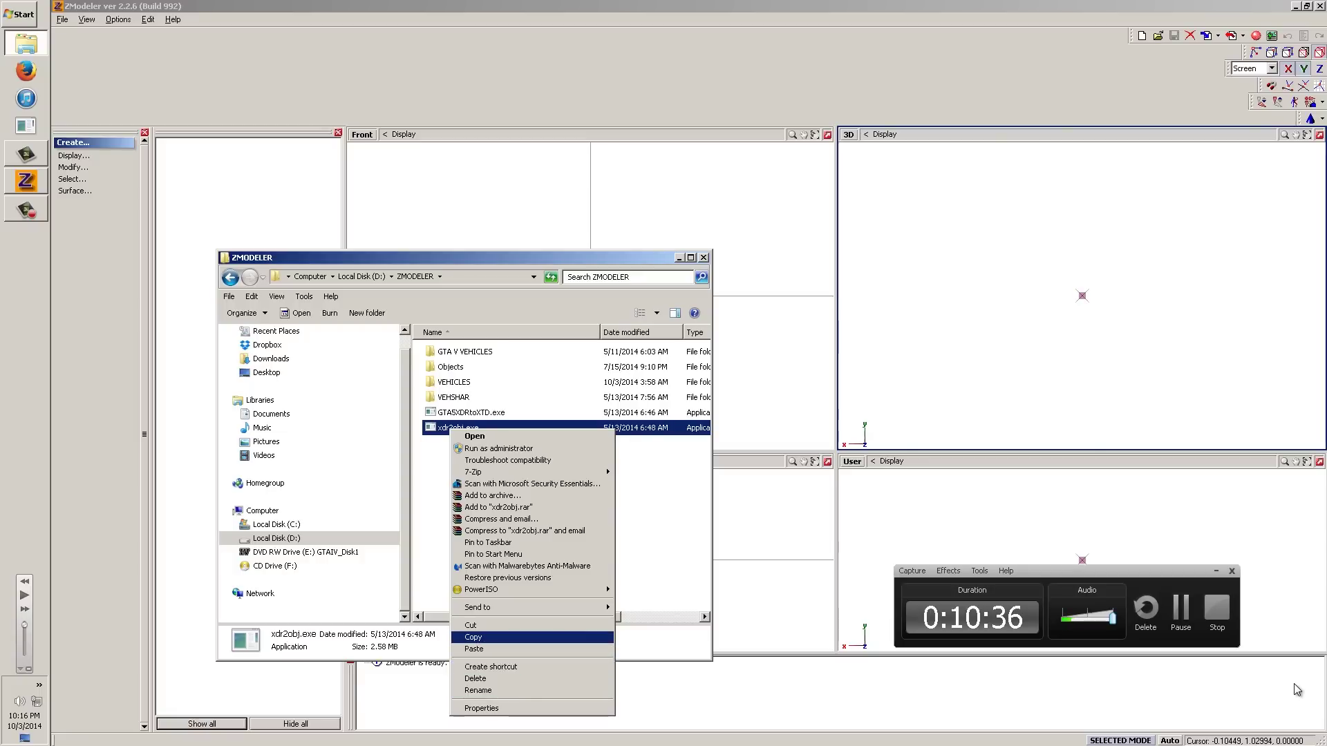
left_click(487, 637)
left_click(267, 372)
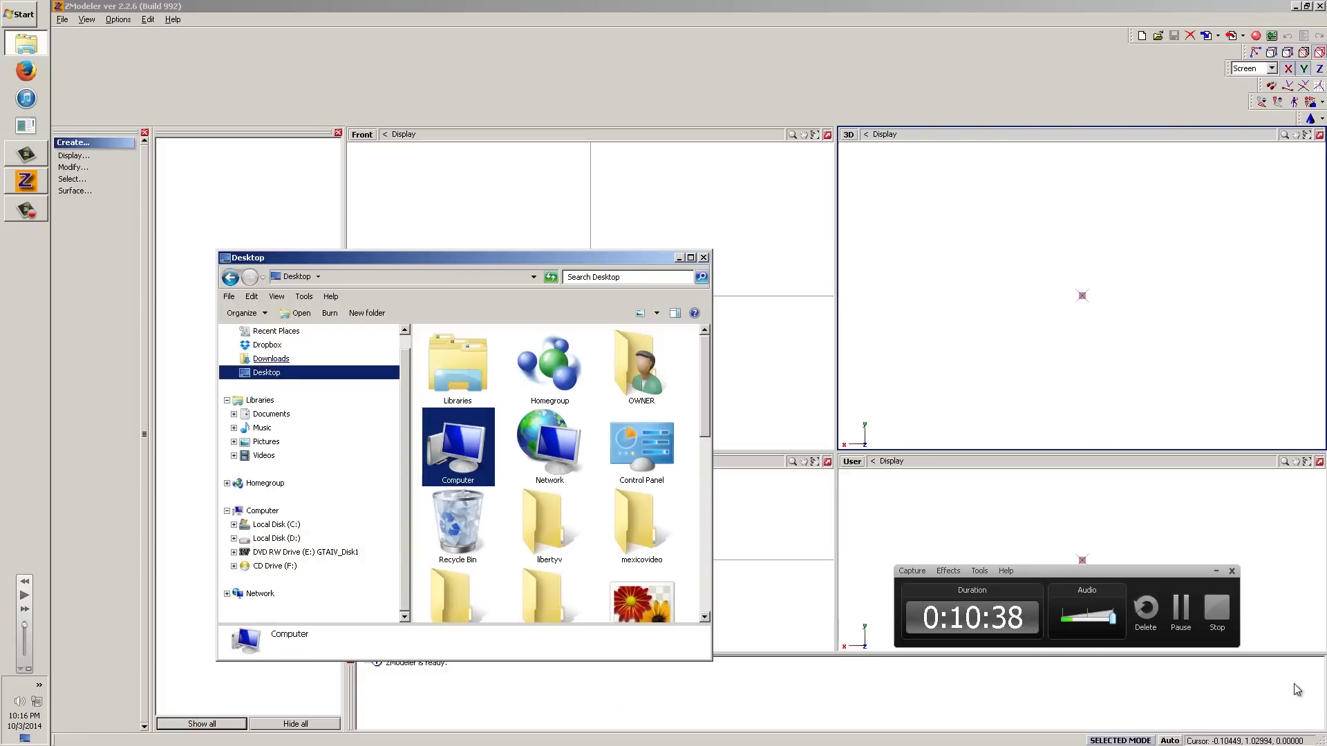
left_click(271, 359)
right_click(505, 464)
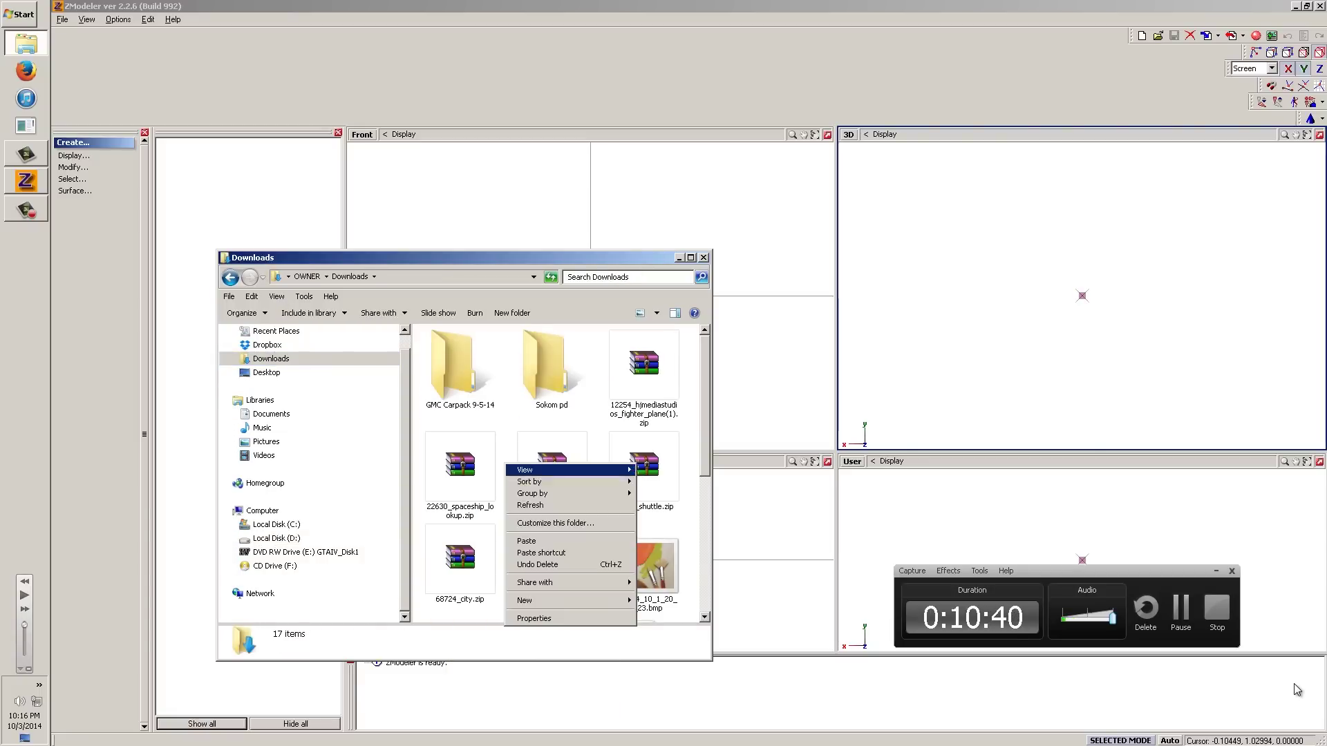
key("Return")
Step: Run xdr2obj.exe in the Downloads folder to convert furoregt.xft into OBJ and MTL files, accepting the security warning
left_click(459, 488)
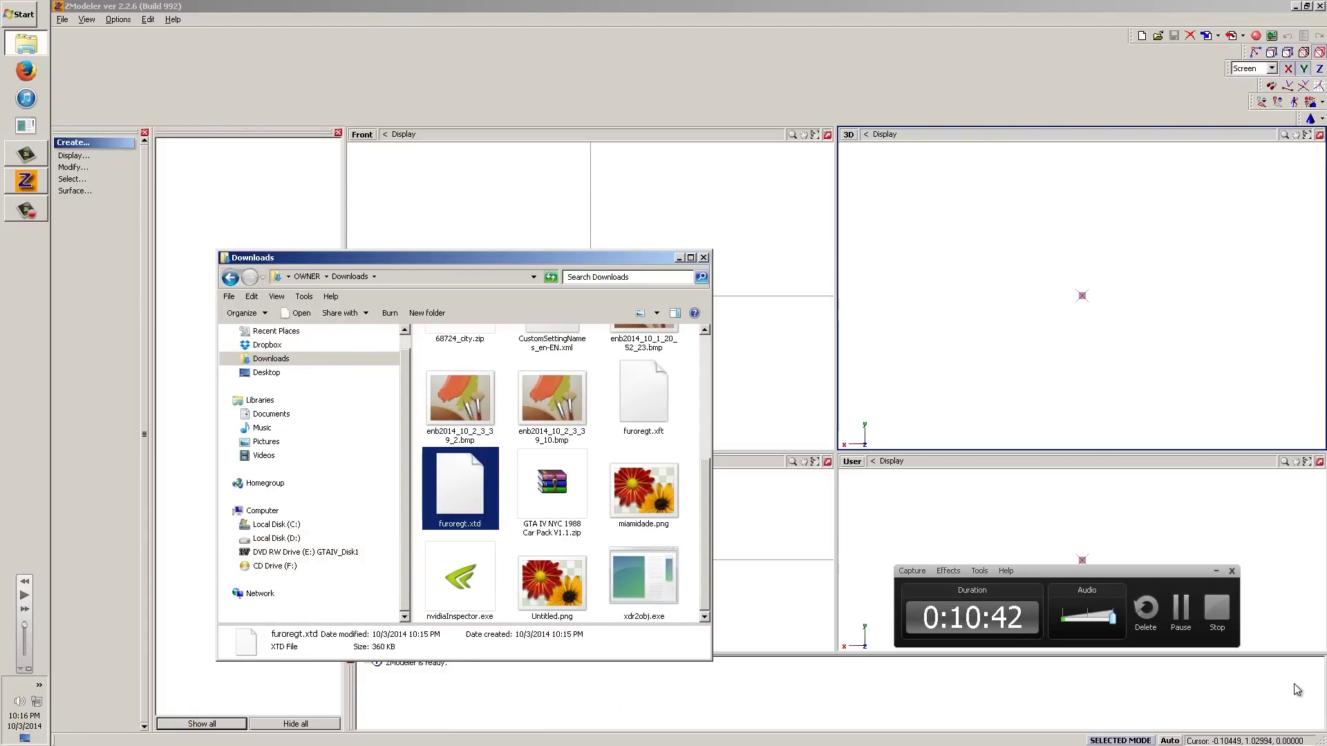
left_click(643, 395)
key("Right")
key("Down")
key("Right")
key("Right")
key("Return")
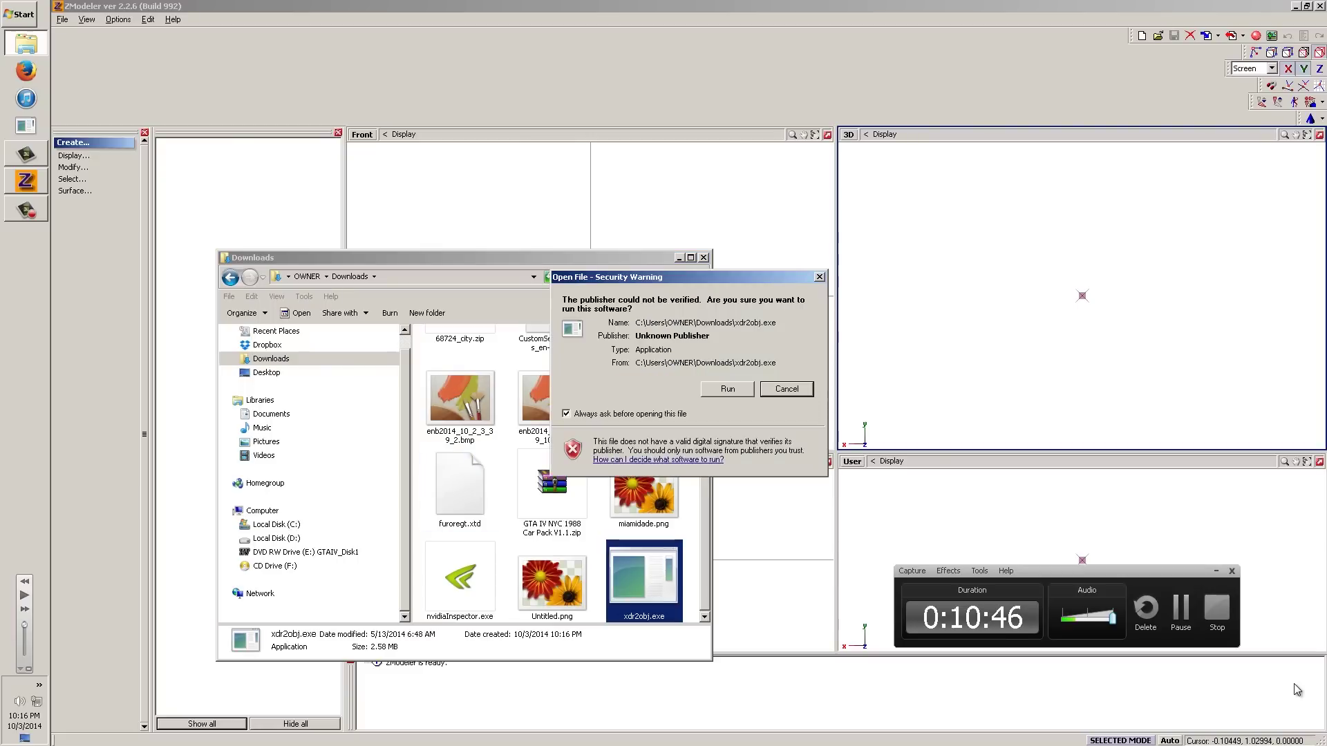
left_click_drag(691, 277, 916, 283)
key("Return")
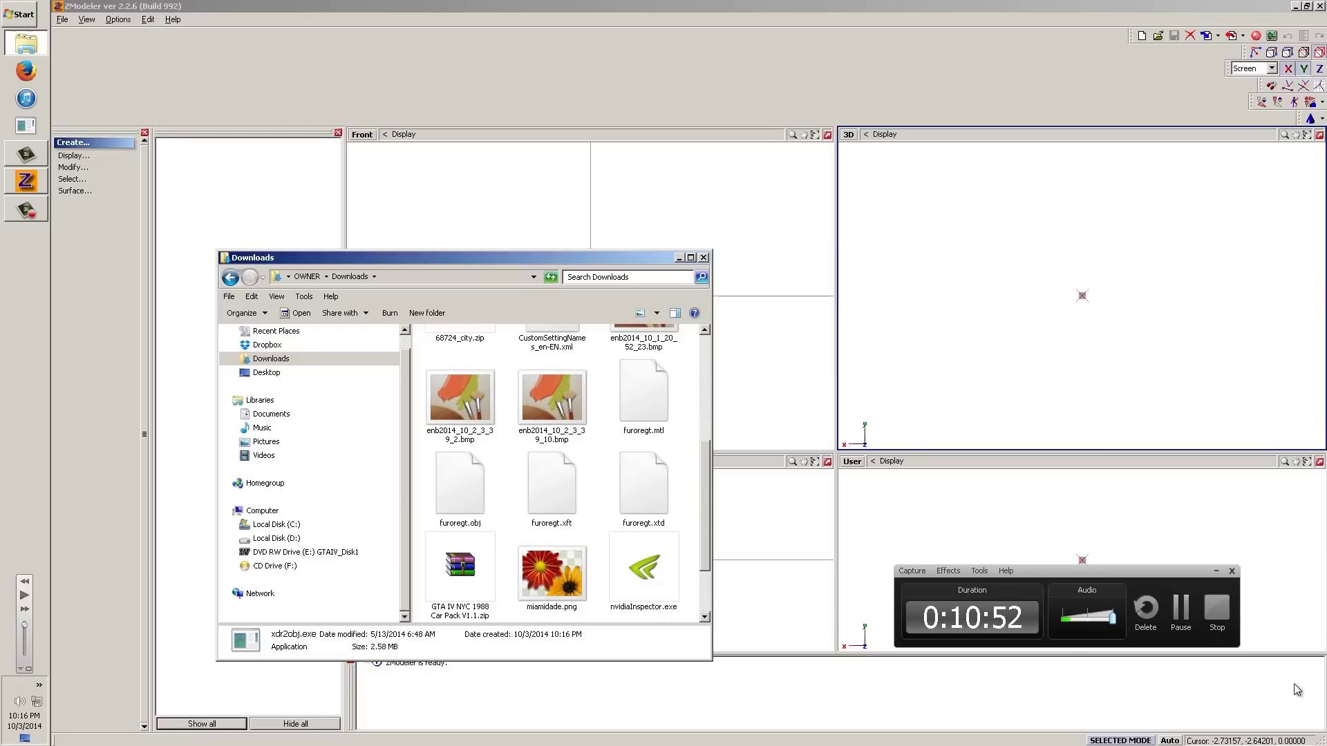
Step: Examine the converted furoregt.obj and furoregt.mtl beside the original furoregt.xft and furoregt.xtd files
key("Up")
key("Up")
key("Right")
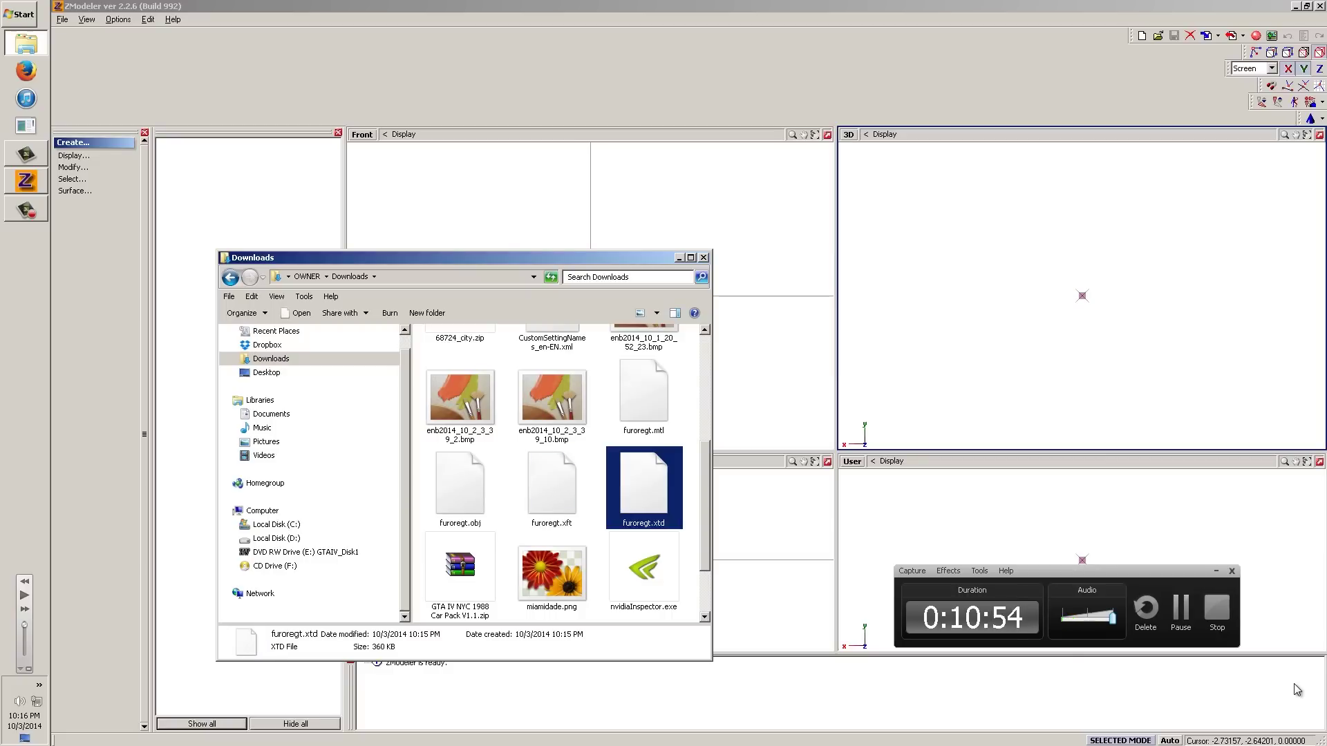
key("Left")
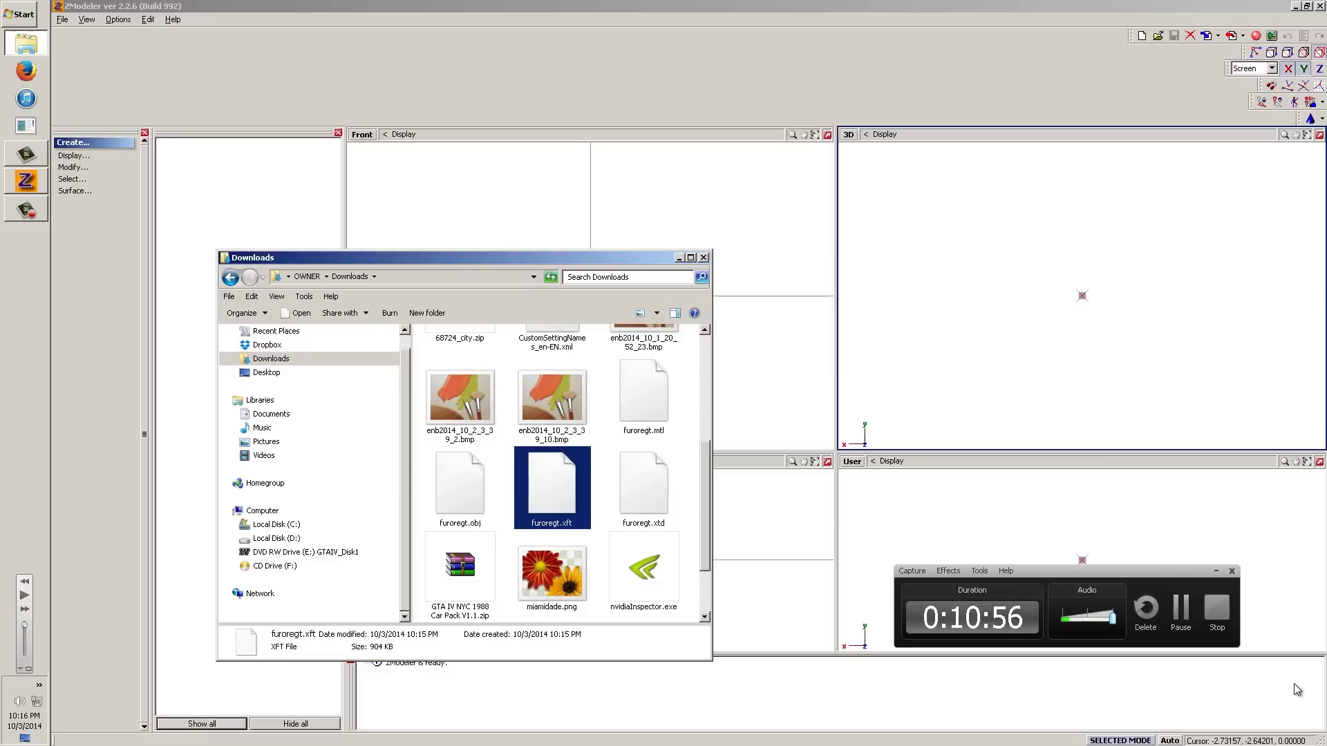
key("Right")
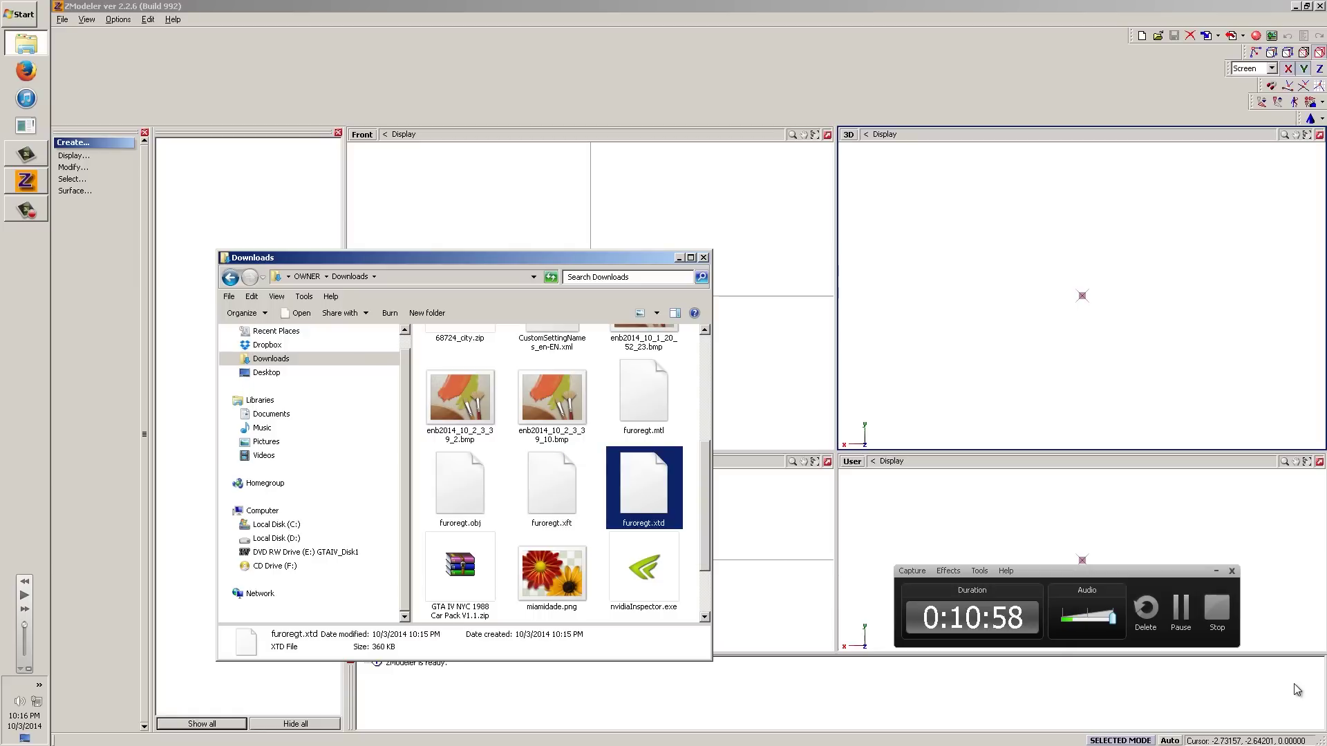
key("Left")
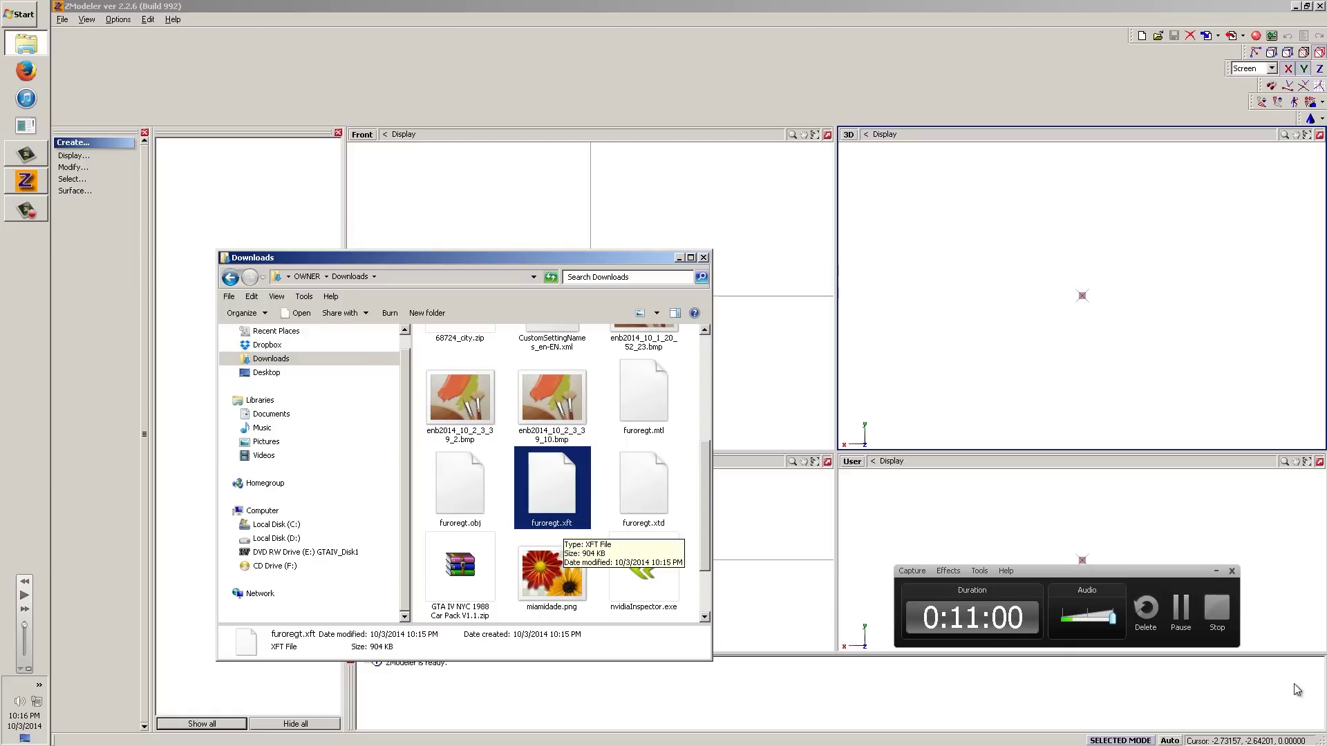
key("Left")
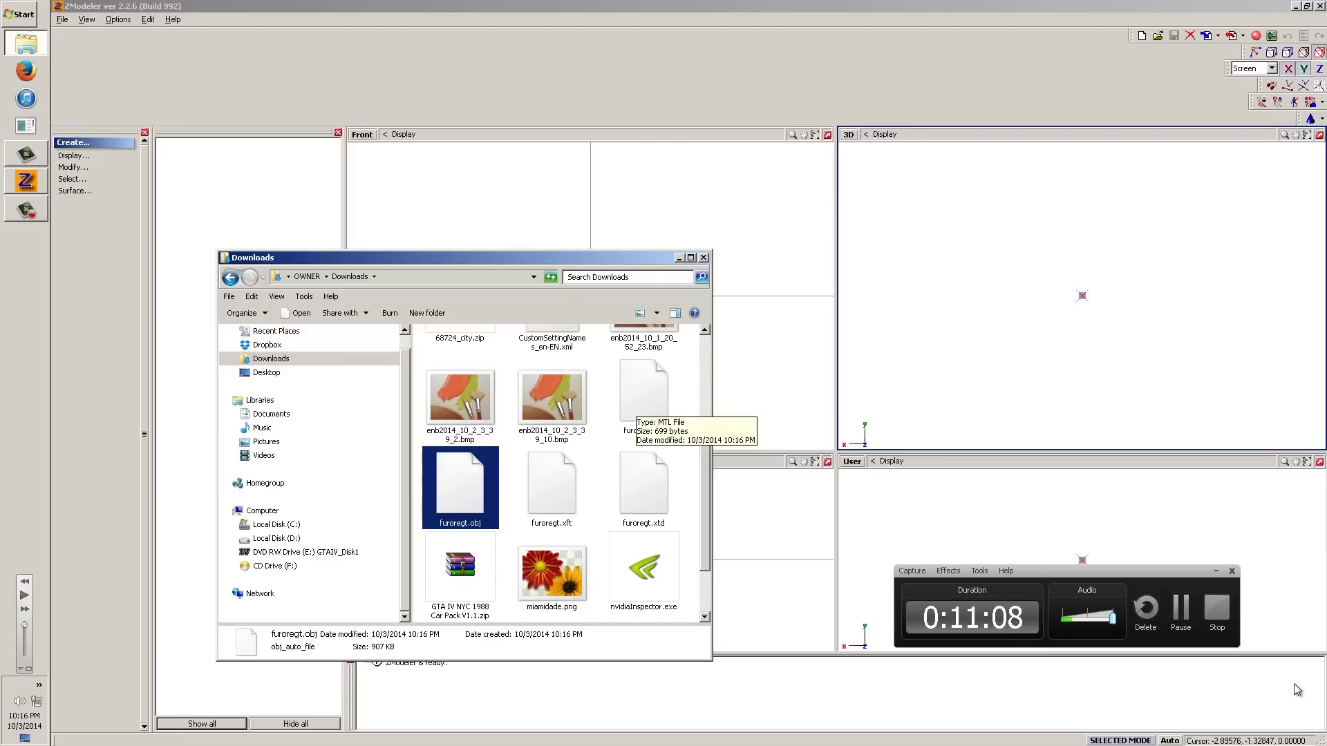
key("Left")
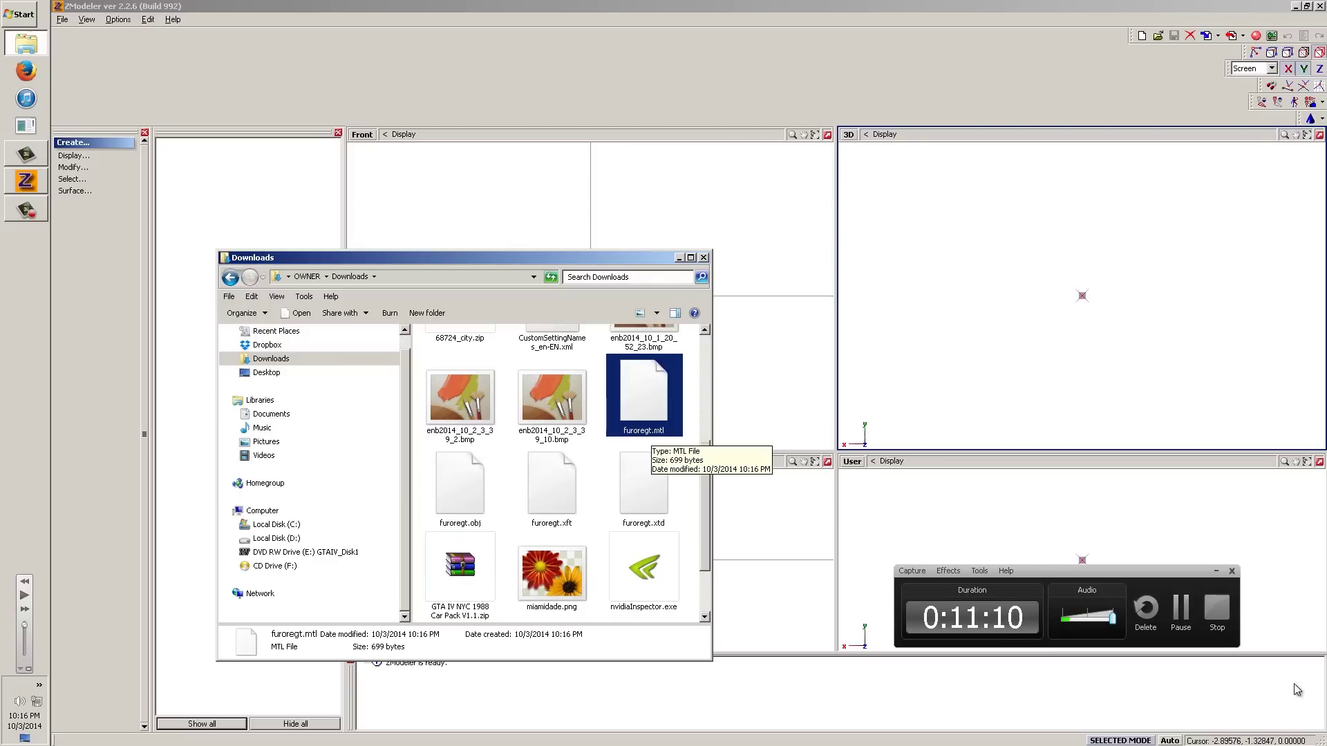
key("shift+Right")
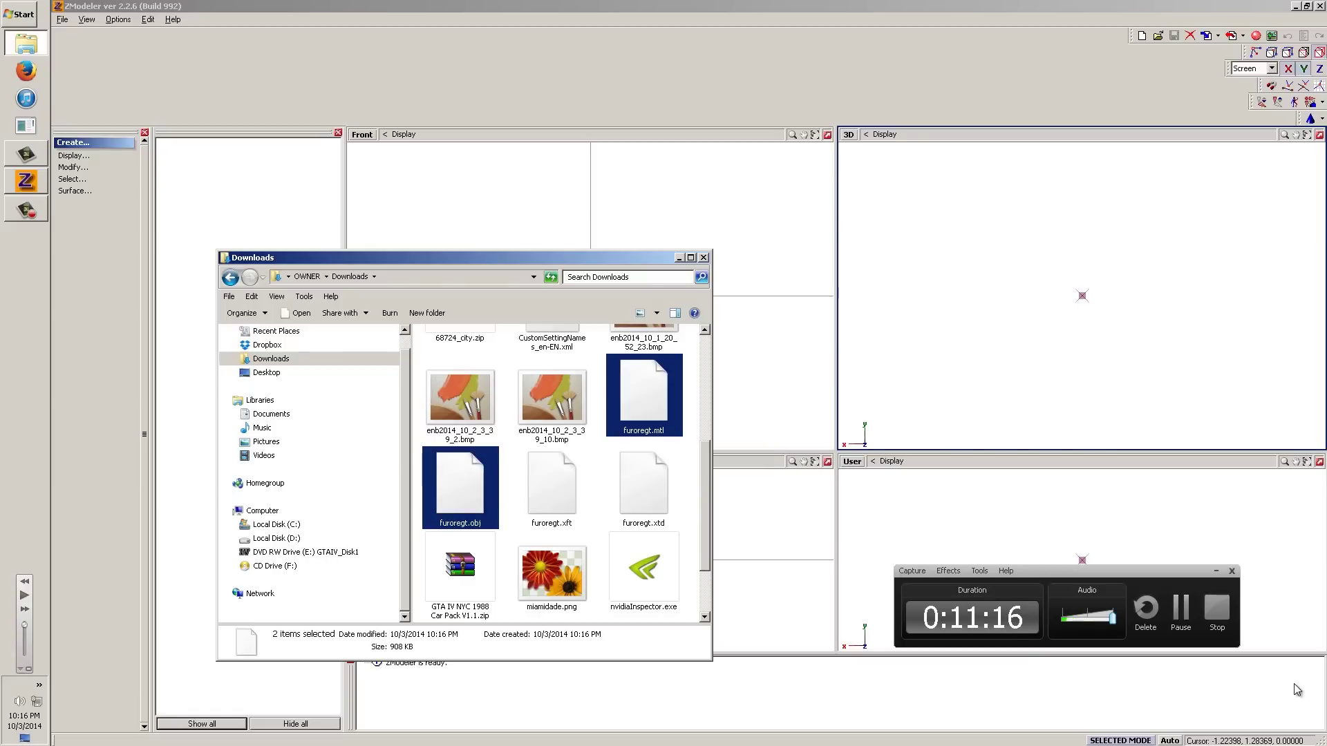
key("Right")
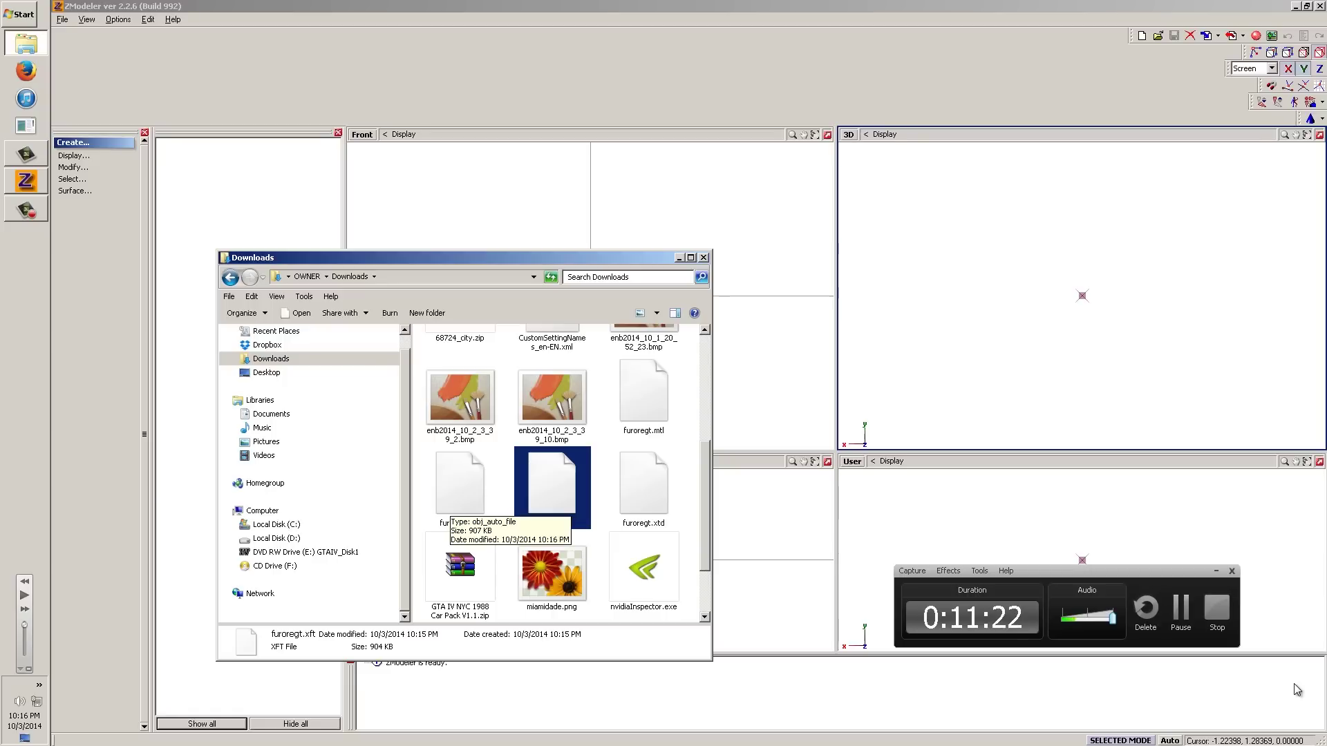
key("Left")
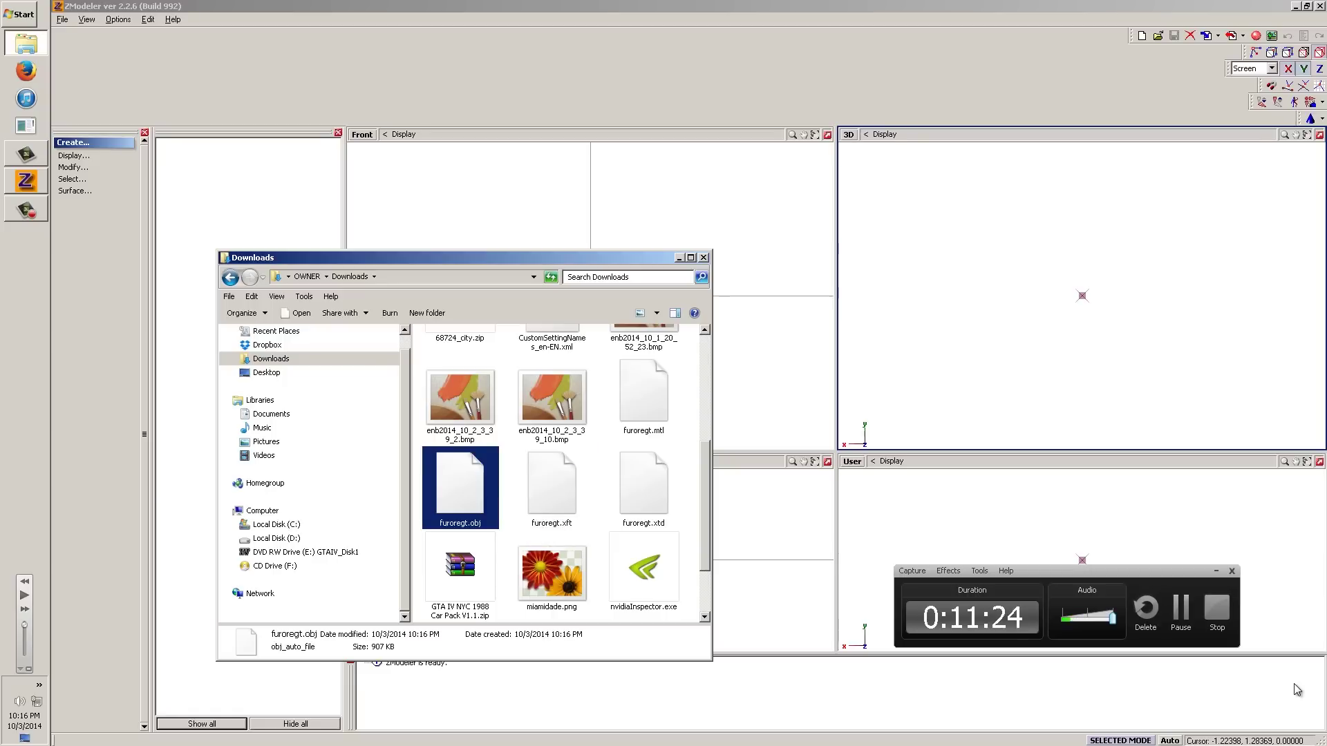
key("Left")
Step: Delete furoregt.xft from the Downloads folder, moving it to the Recycle Bin
key("Right")
key("Right")
key("Delete")
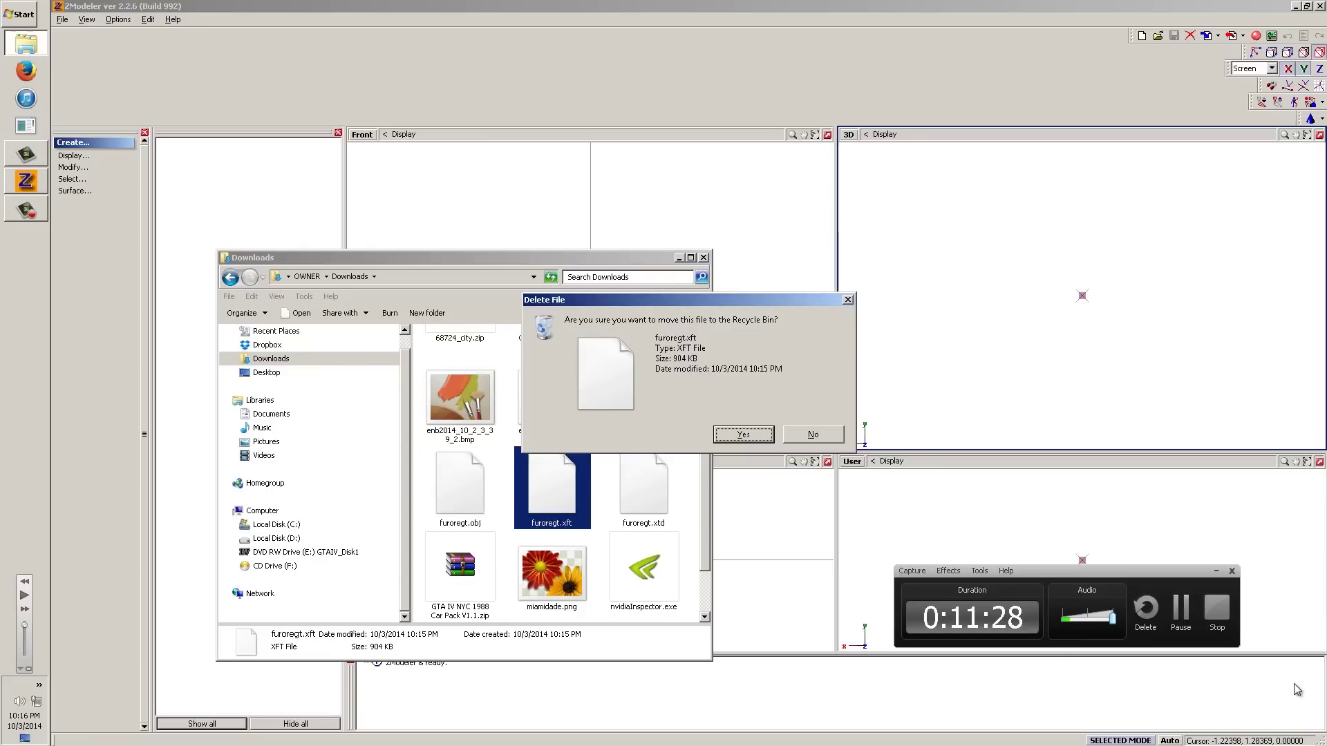
key("Return")
Step: Delete the copy of xdr2obj.exe from the Downloads folder, moving it to the Recycle Bin
key("Left")
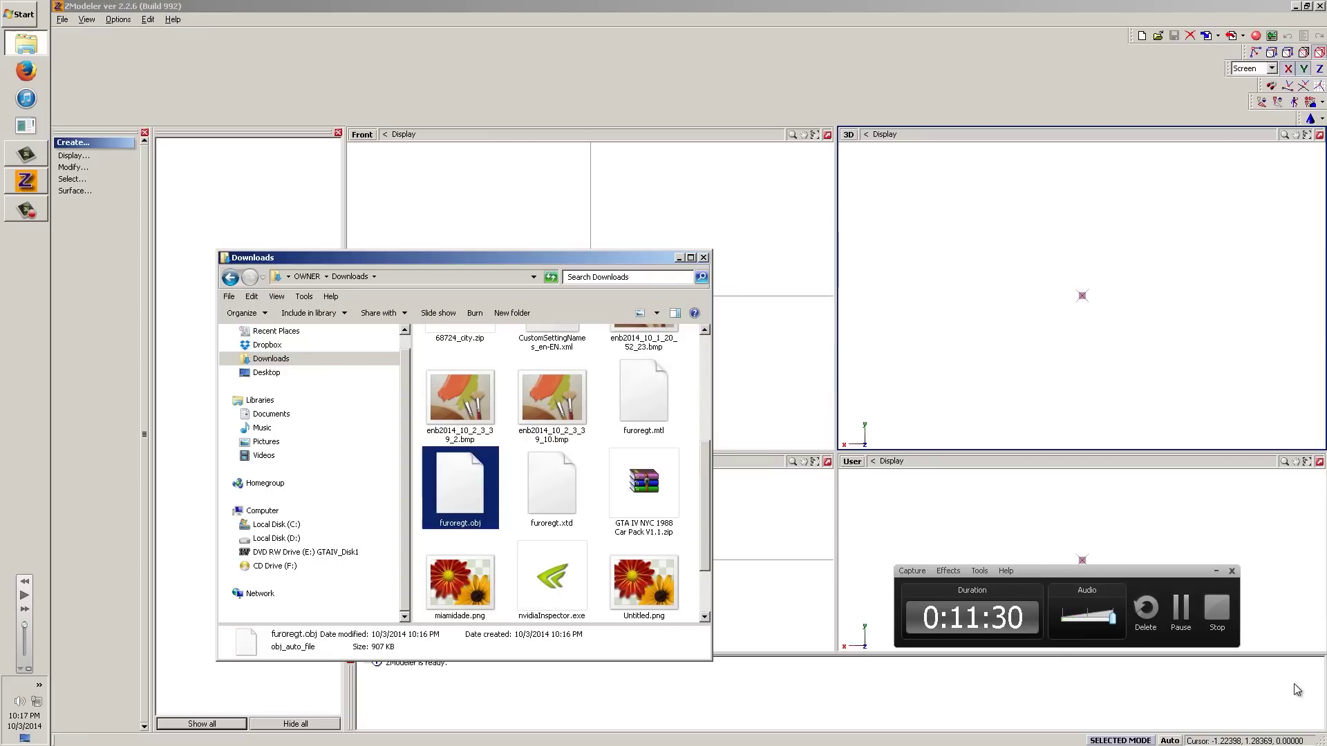
key("Left")
key("Down")
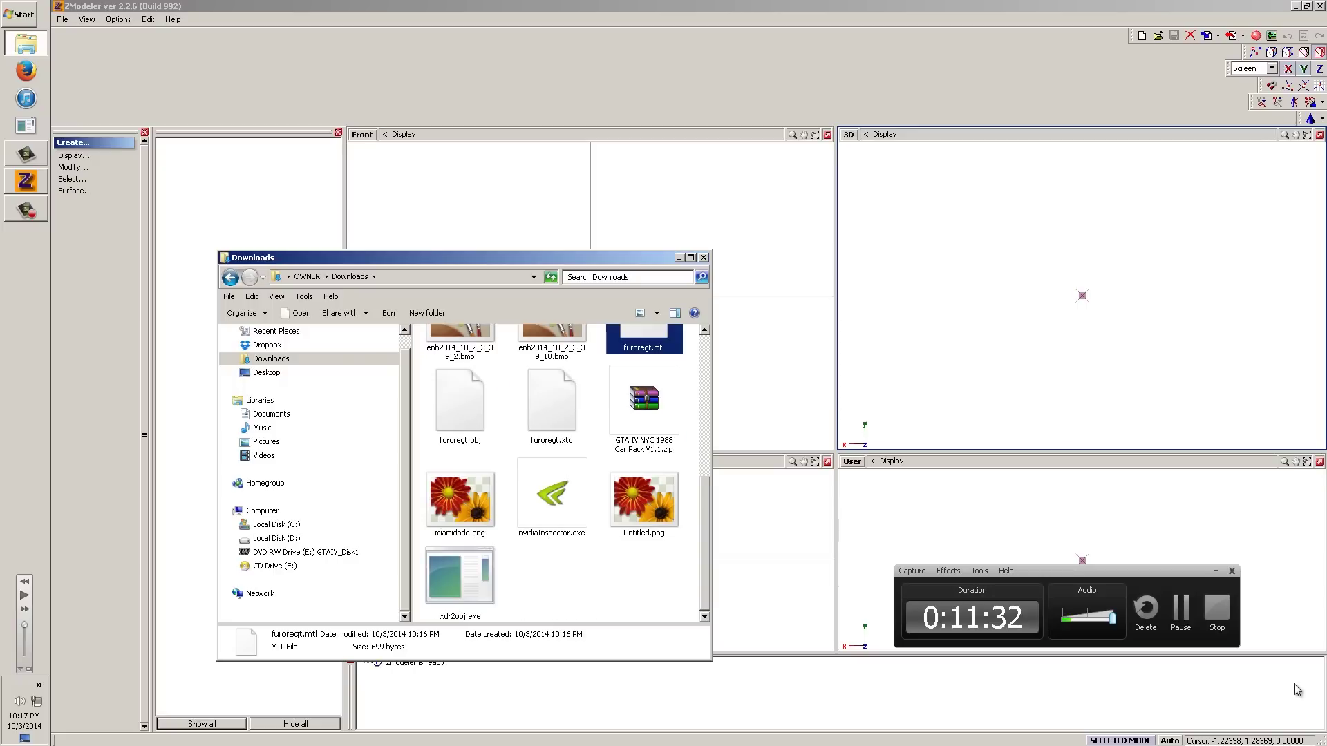
key("Down")
key("Down")
key("Delete")
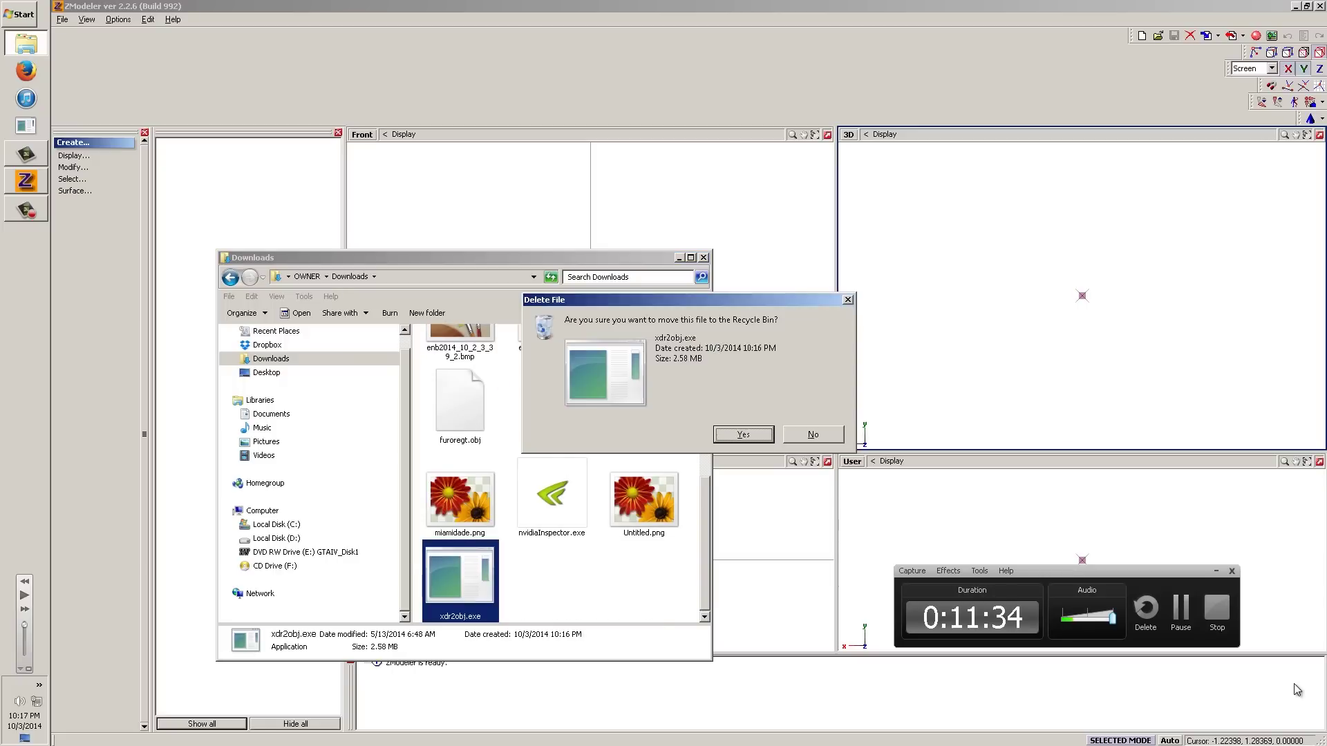
key("Return")
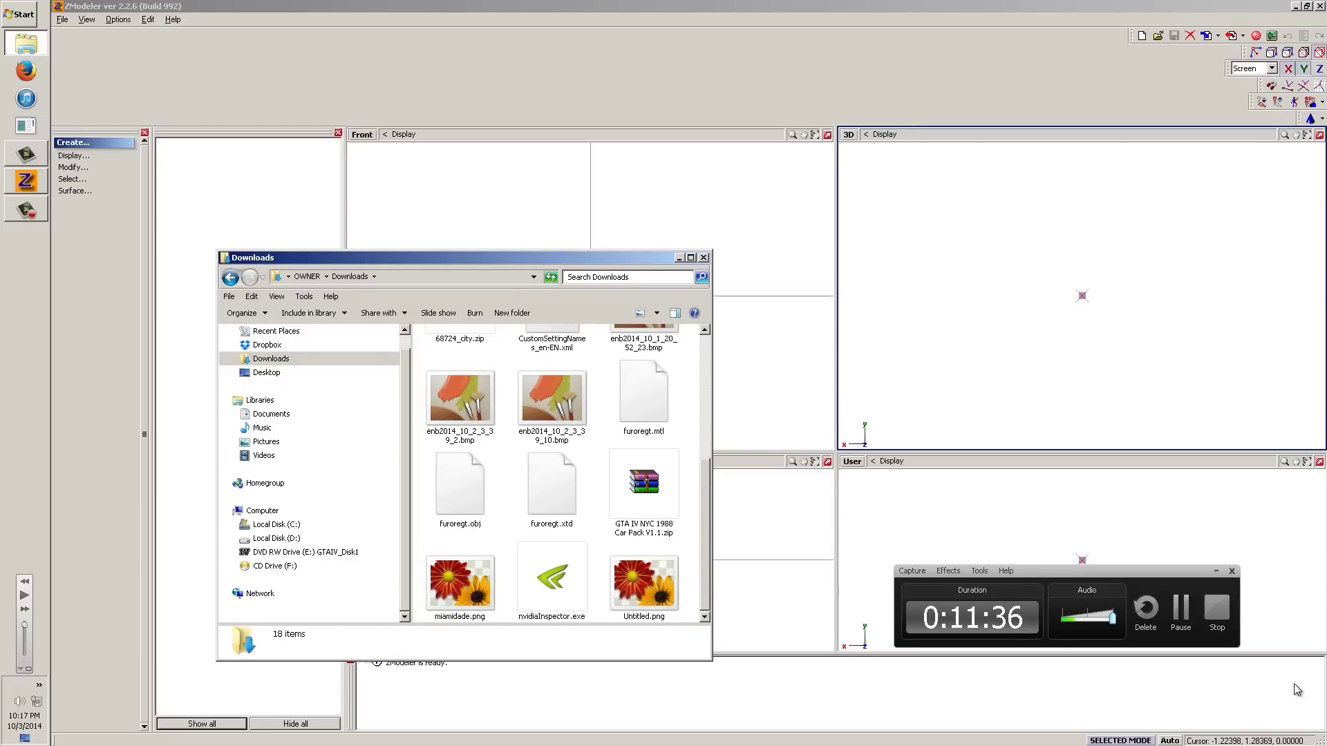
Step: Open the vconsoleeditor folder on the Desktop and launch GTA V Console Texture Editor 1.4.exe, accepting the security warning
left_click(644, 493)
scroll(644, 493, "up", 1)
scroll(643, 493, "up", 1)
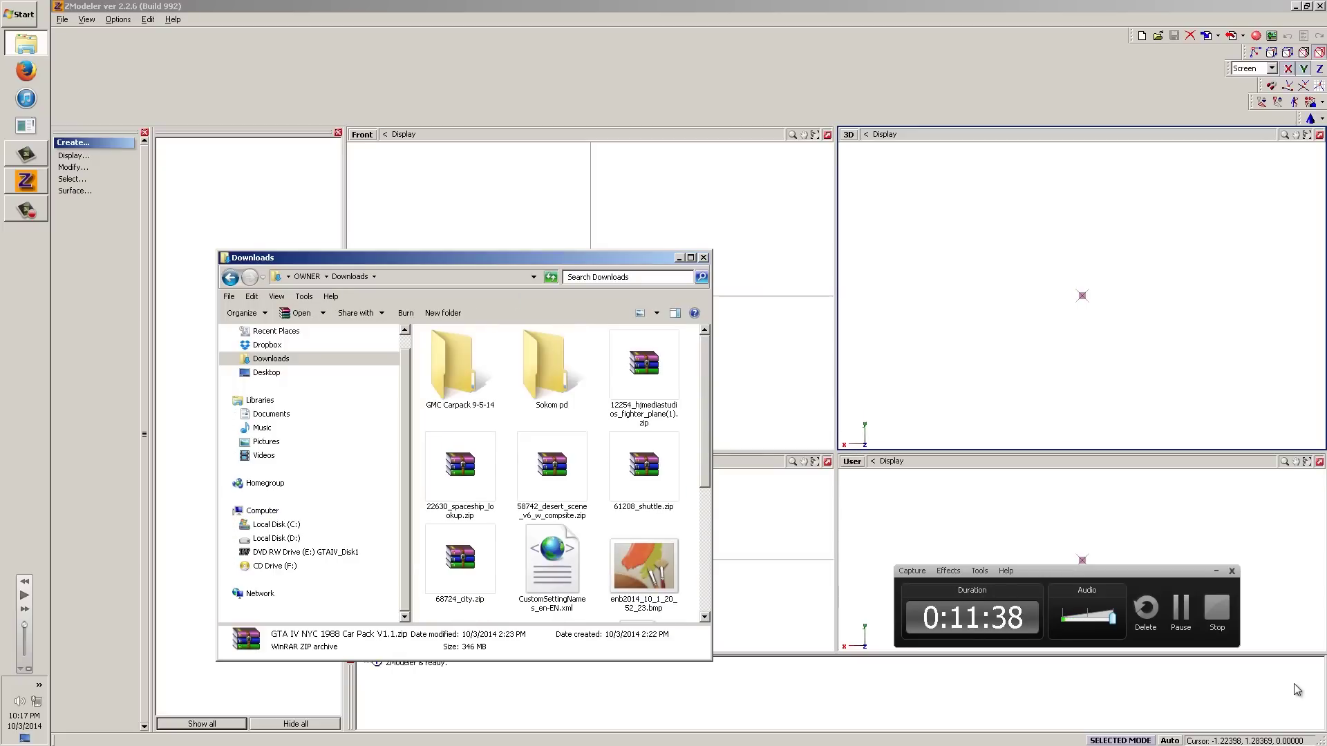
left_click(266, 372)
key("l")
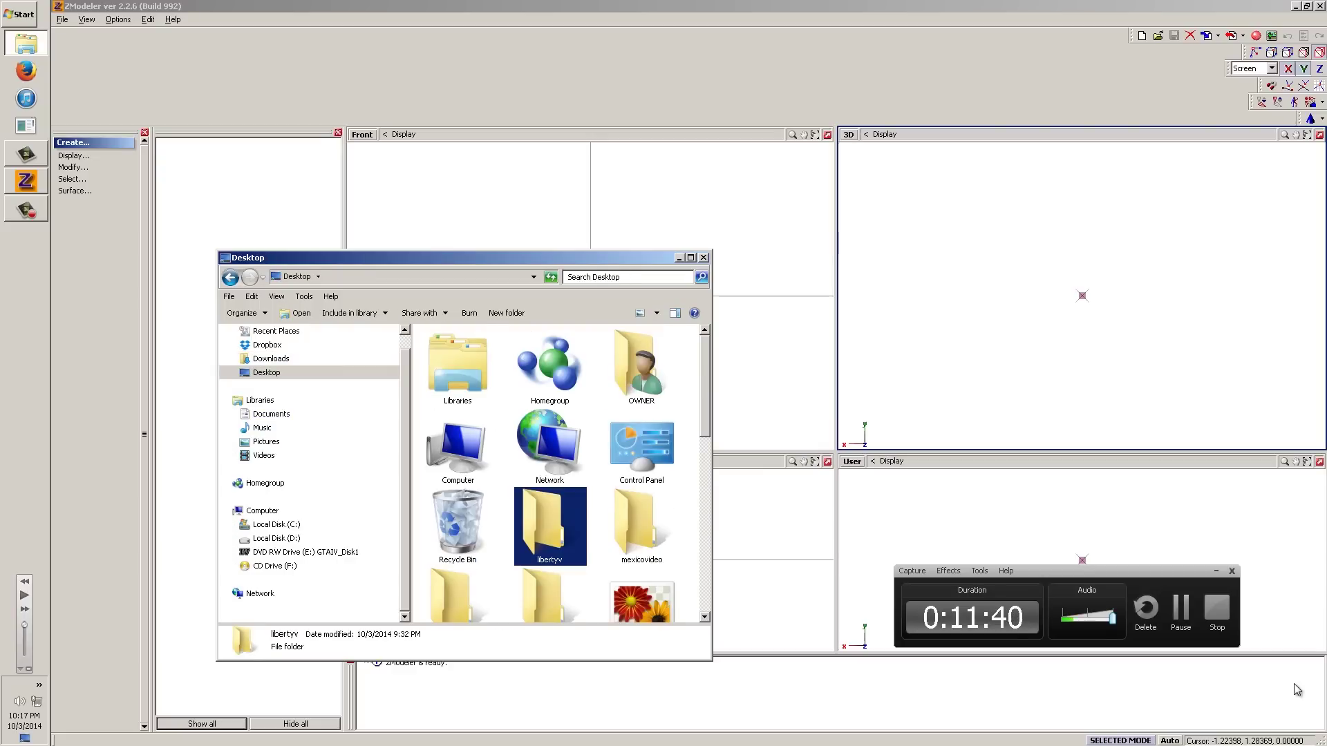
key("Down")
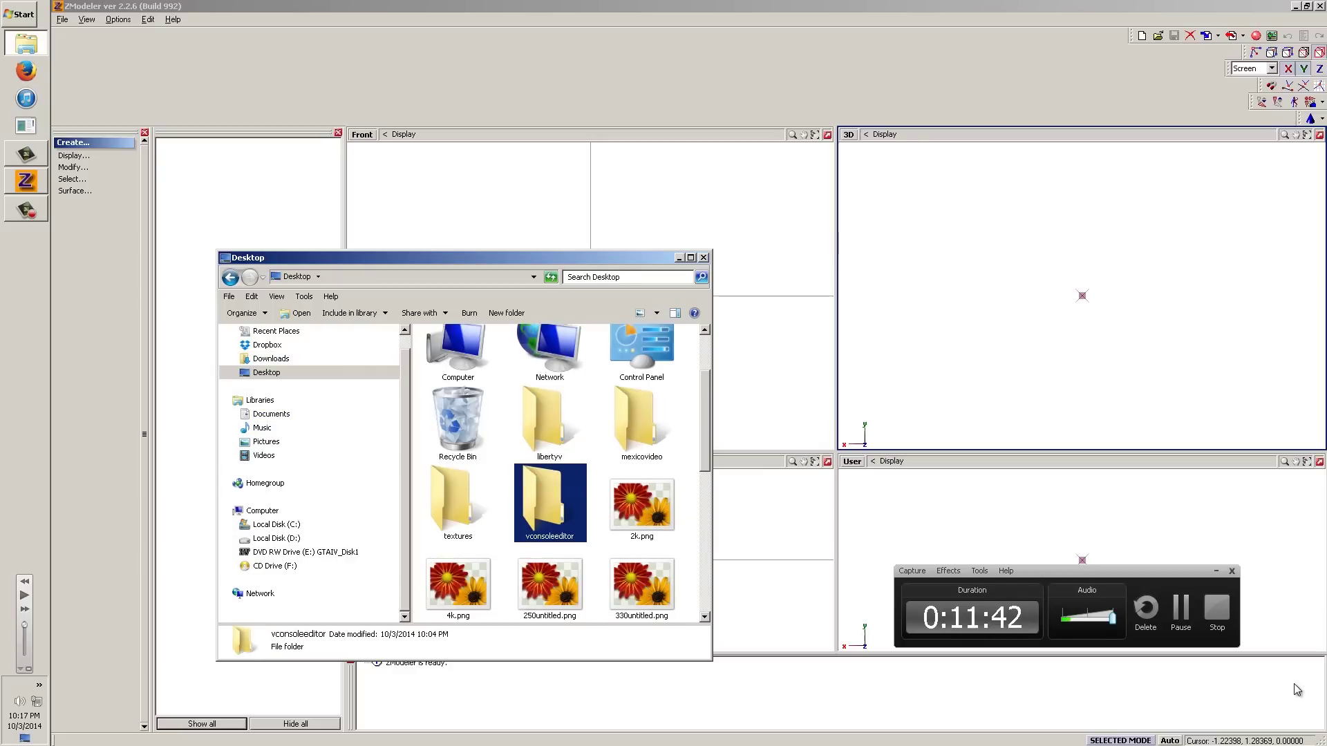
key("Return")
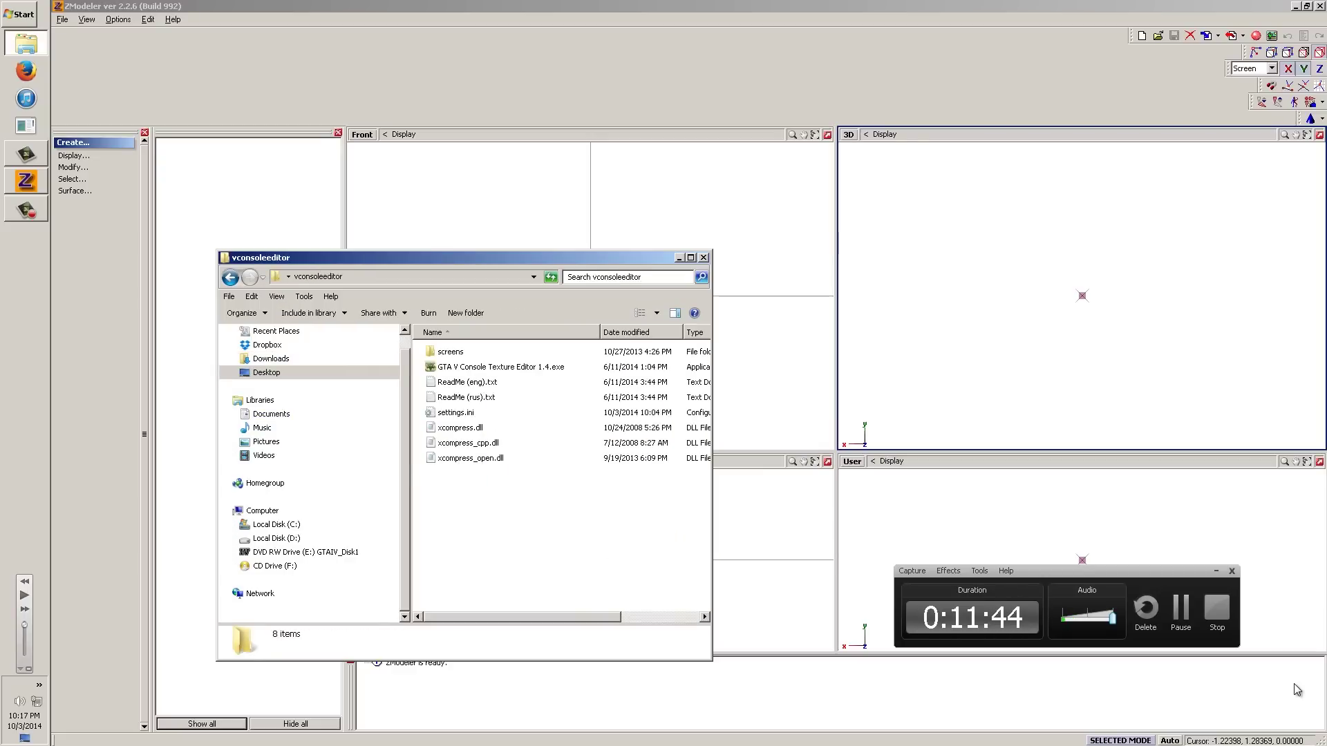
key("g")
key("Return")
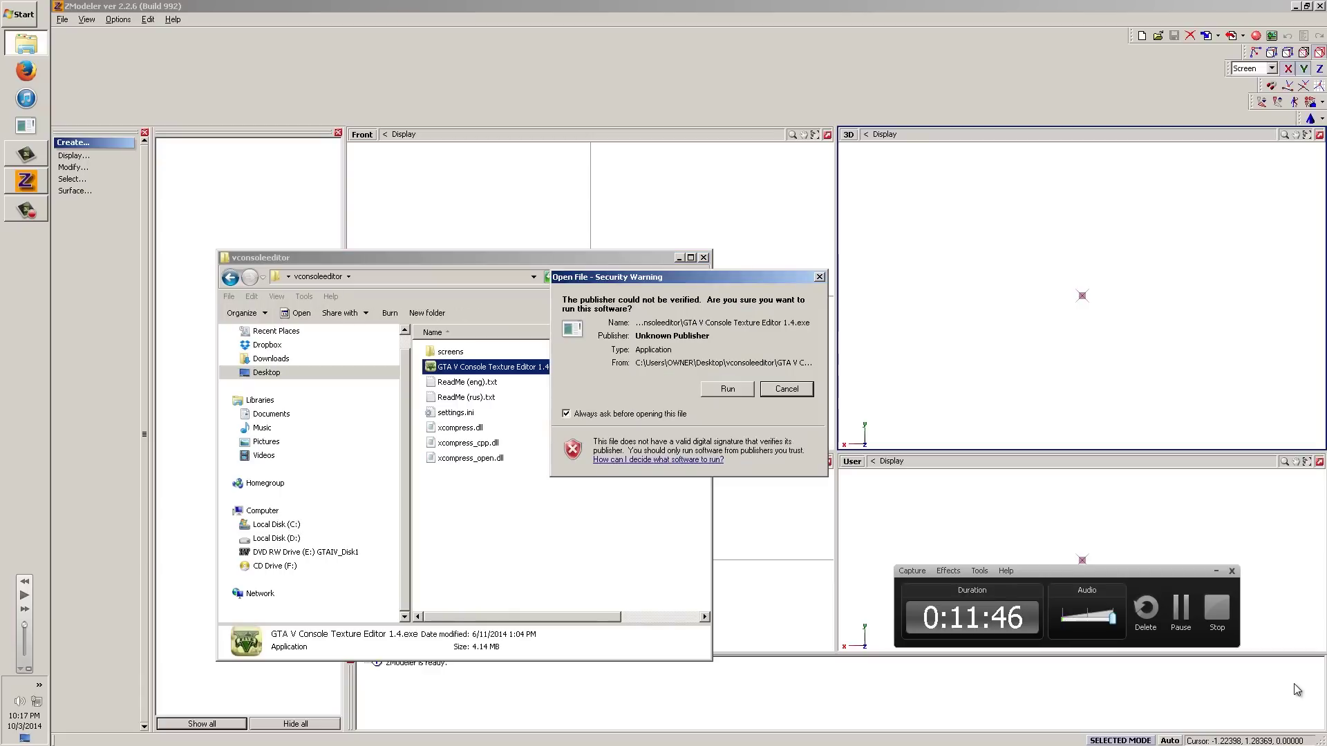
key("Return")
Step: Open the furoregt.xtd texture dictionary from the Downloads folder in the texture editor
key("ctrl+o")
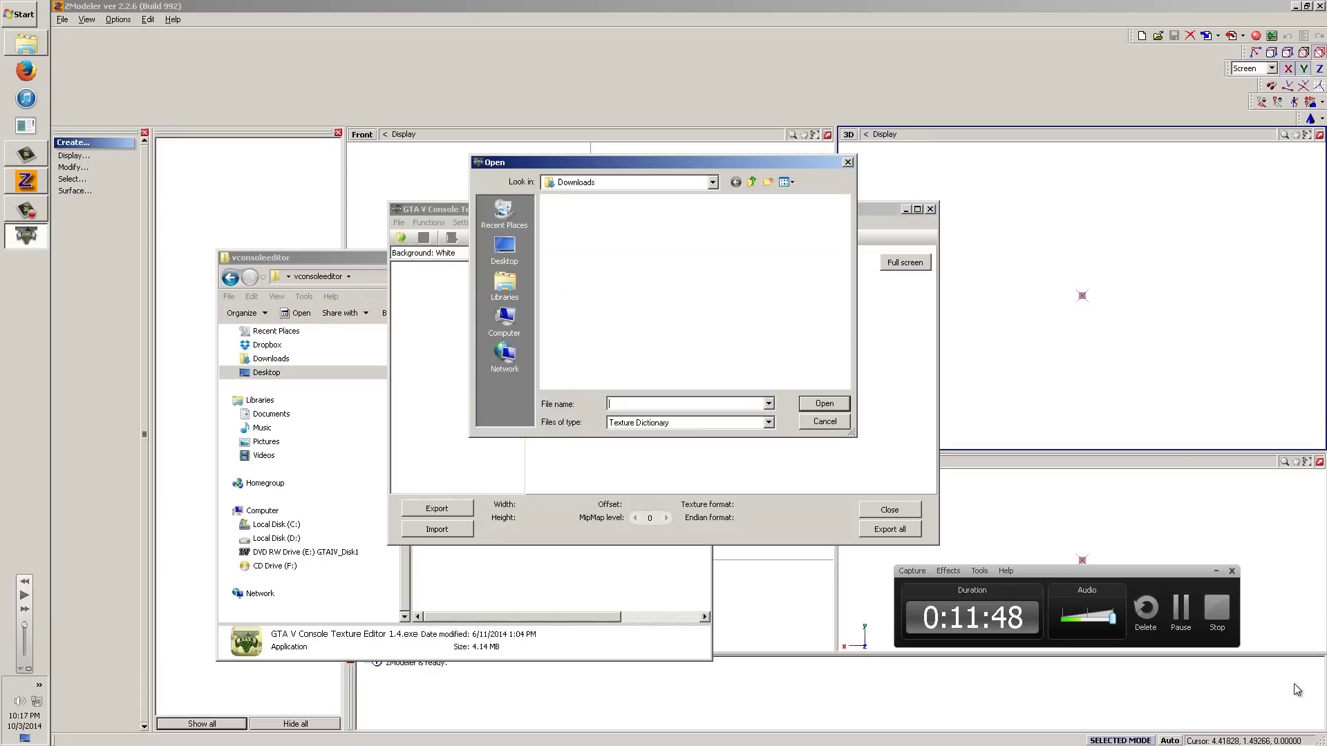
key("f")
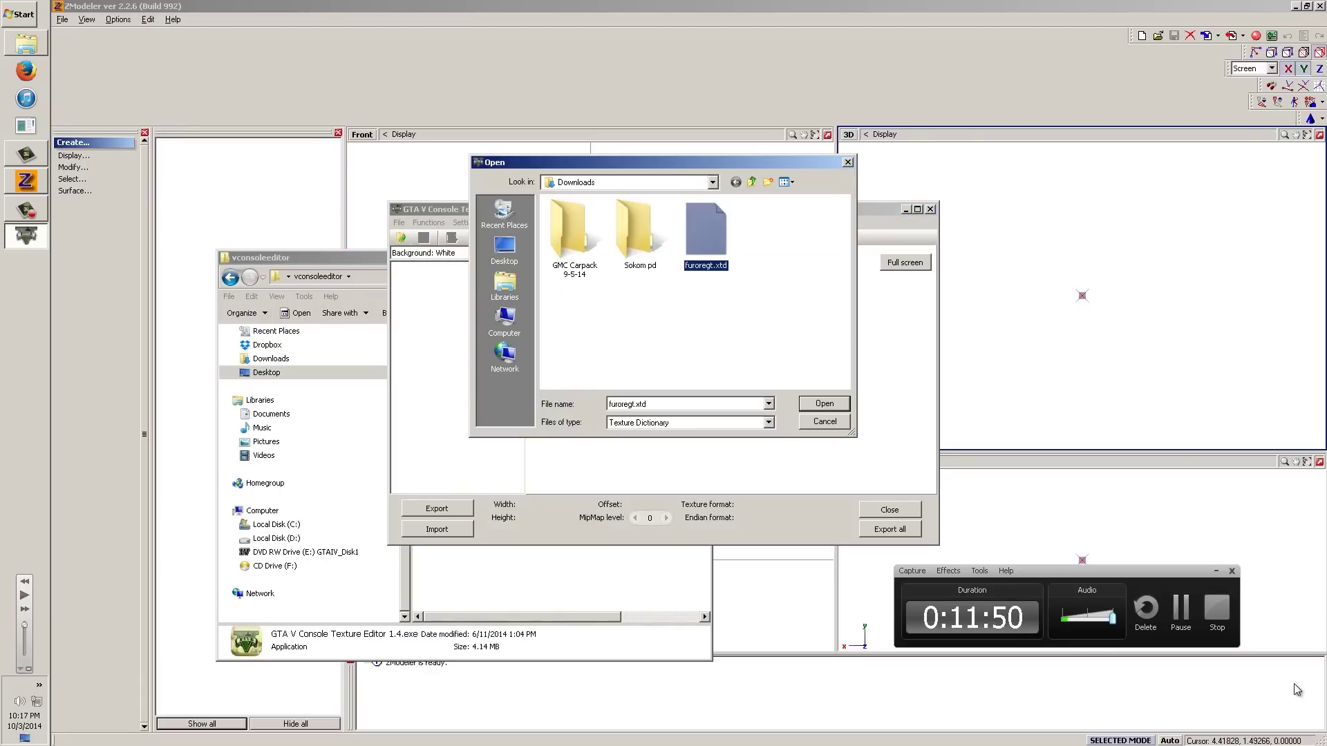
key("Return")
Step: Preview the badge, interior and light textures contained in furoregt.xtd
key("Down")
key("Down")
key("Down")
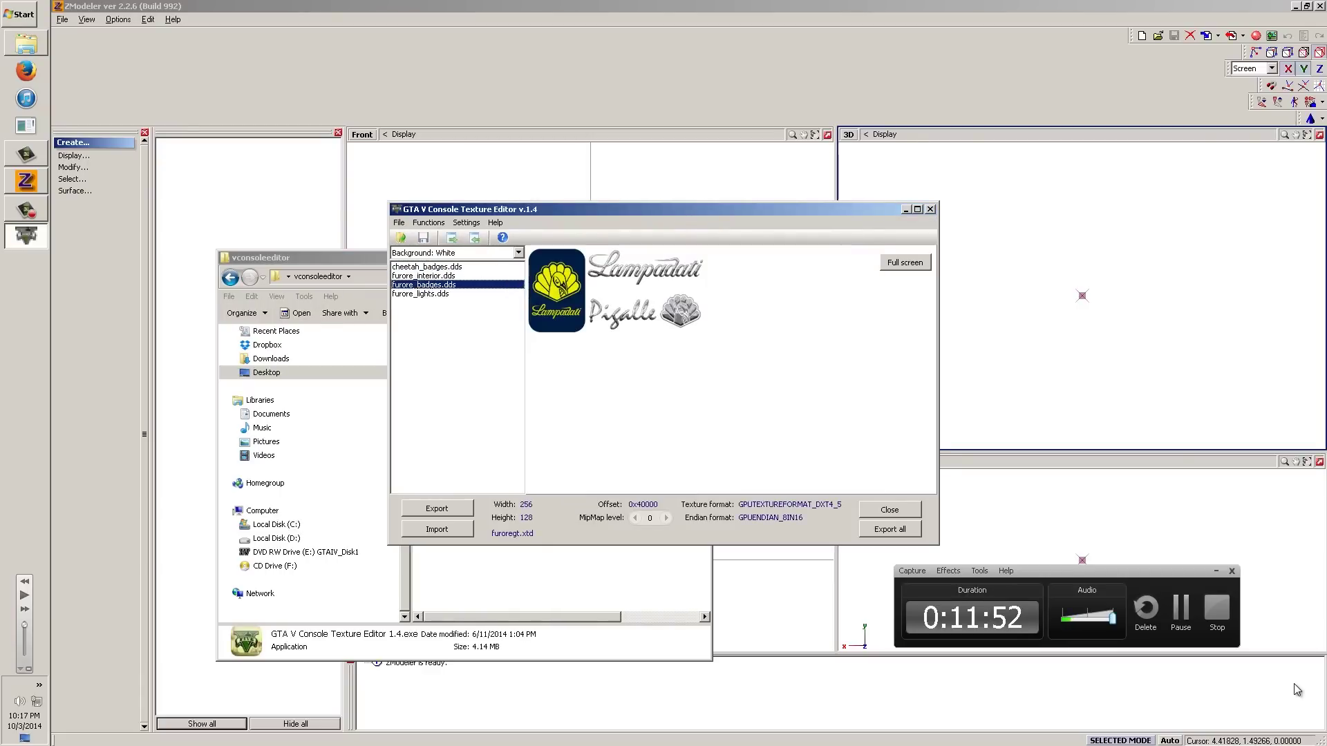
key("Up")
key("Up")
key("Up")
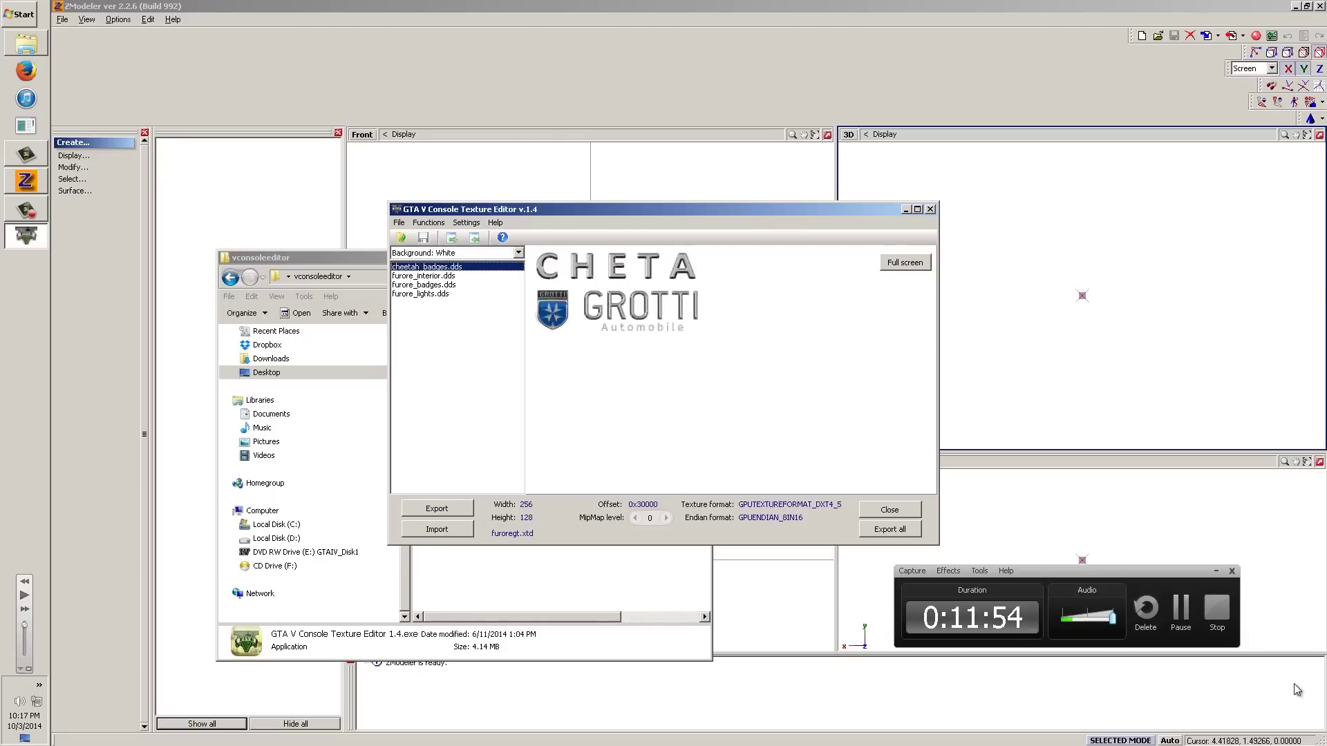
key("End")
key("Up")
key("Up")
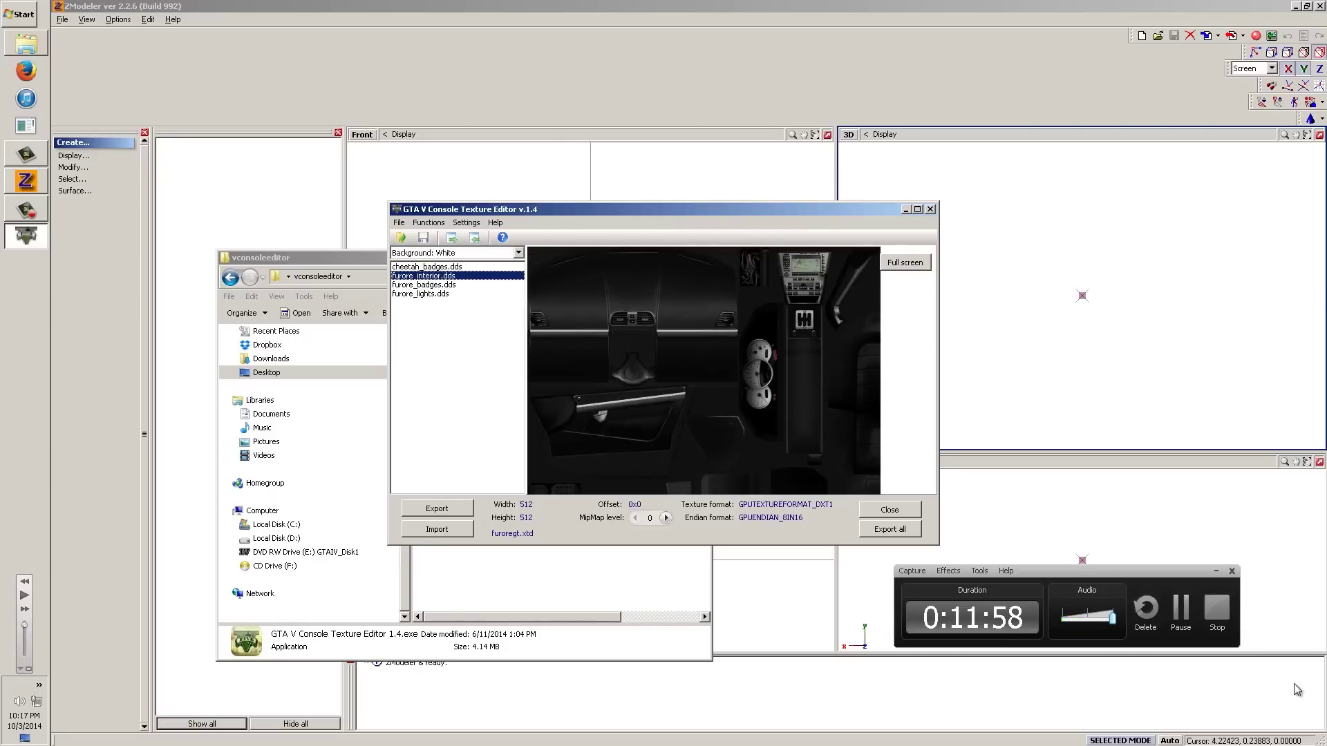
Step: Export all furoregt.xtd textures to the Downloads folder and close the texture editor
left_click(889, 530)
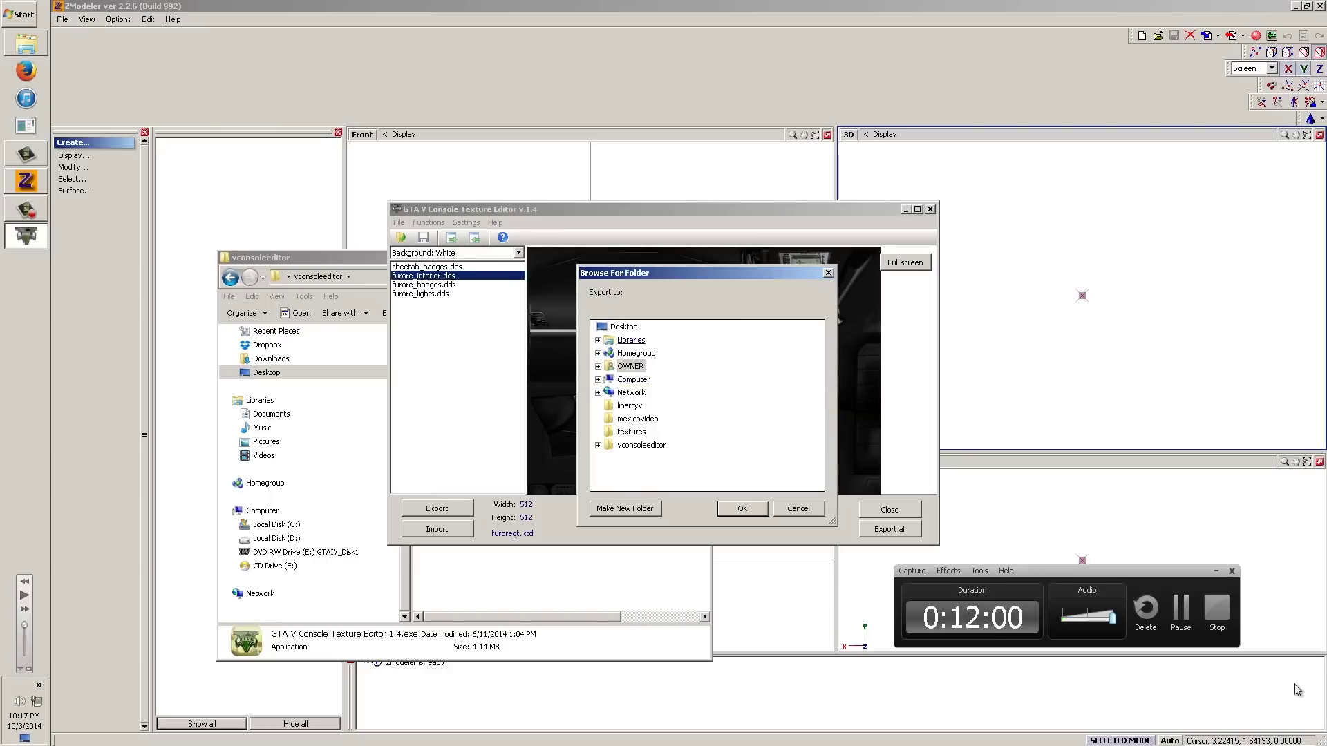
left_click(623, 327)
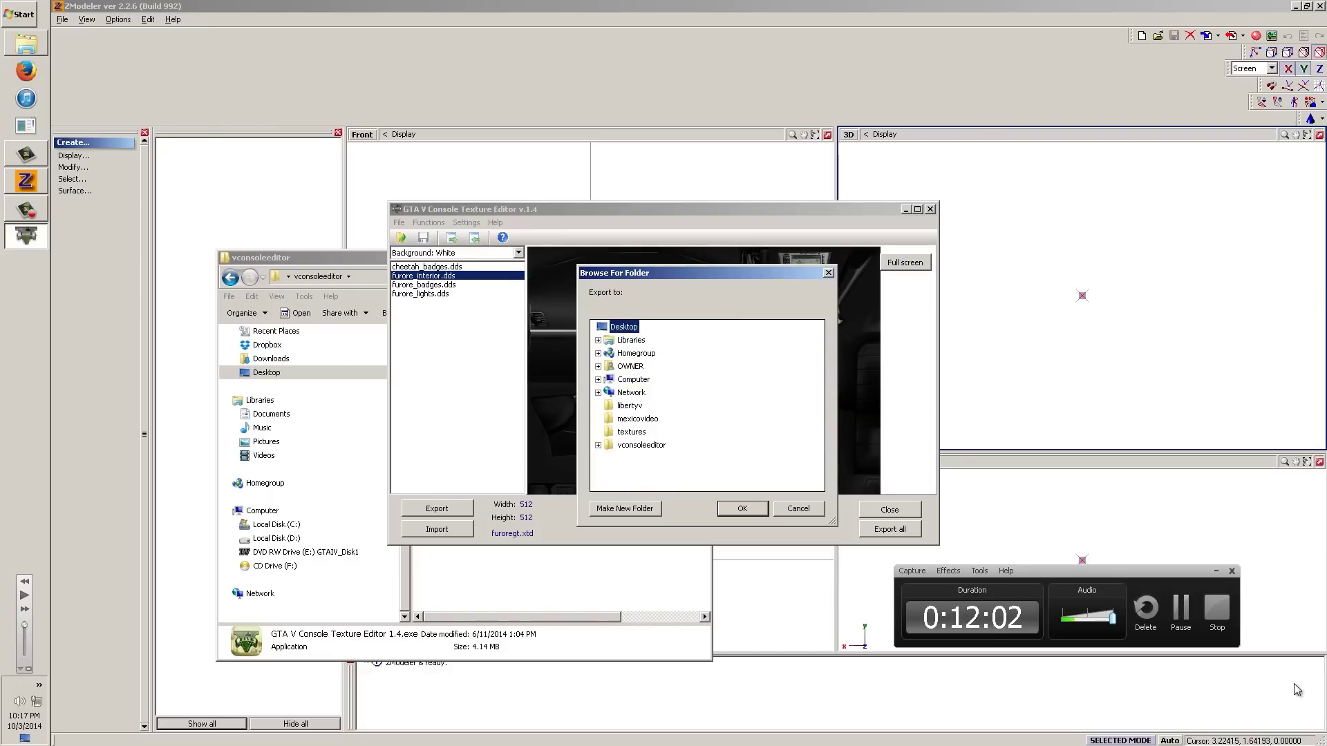
left_click(598, 340)
left_click(598, 340)
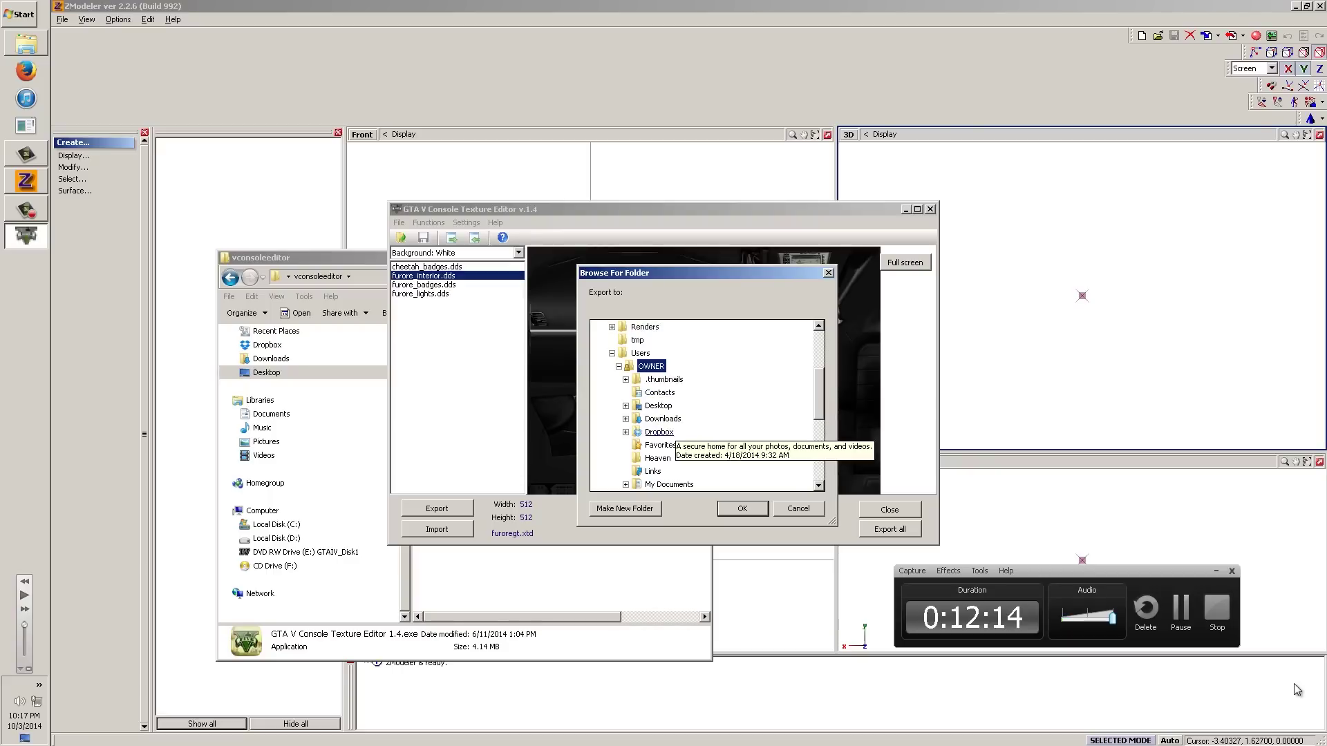
key("Return")
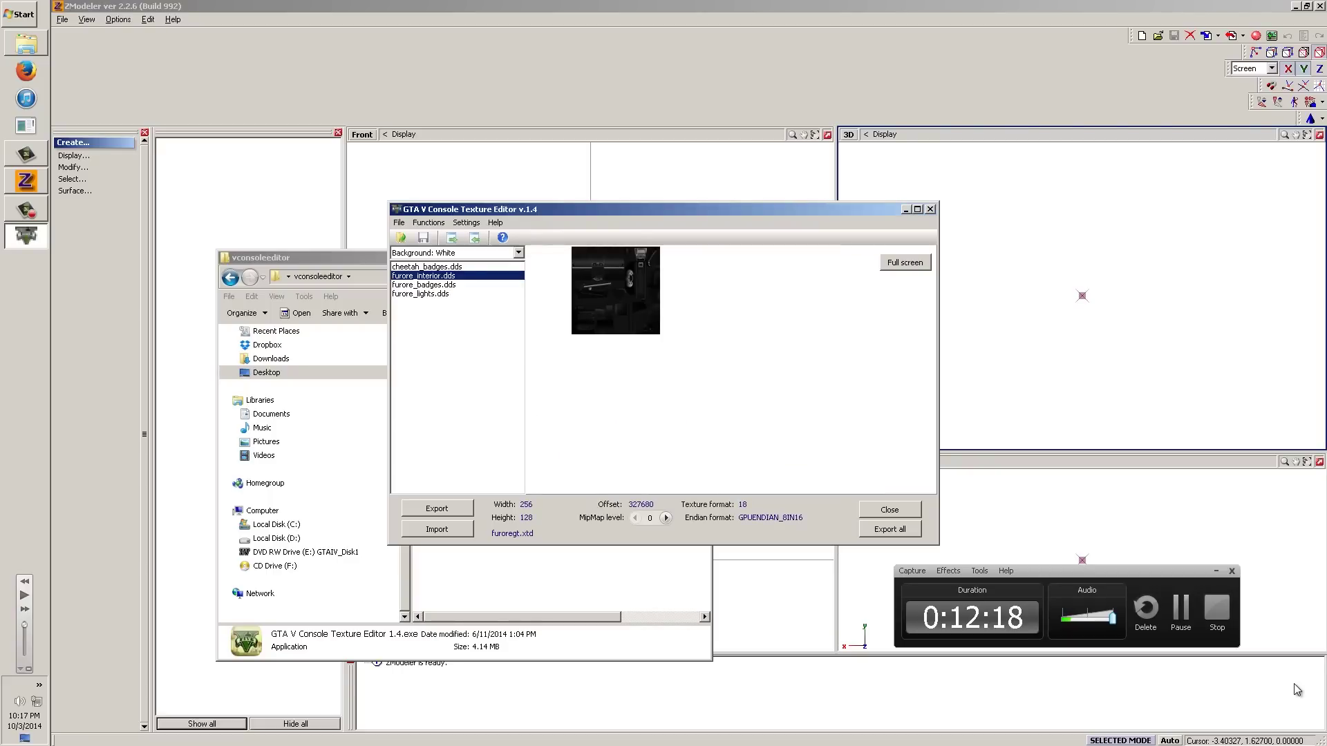
key("alt+F4")
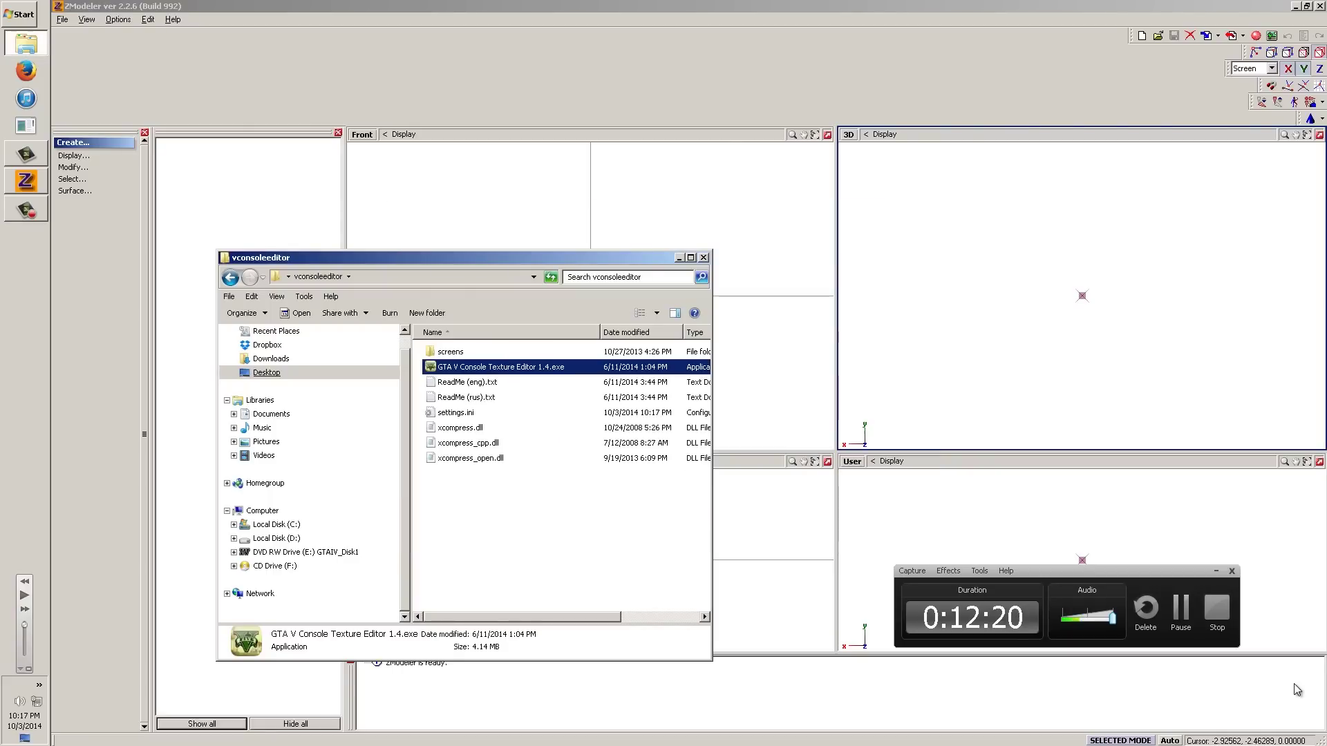
Step: Return to the Desktop folder and delete the libertyv folder
key("BackSpace")
key("Up")
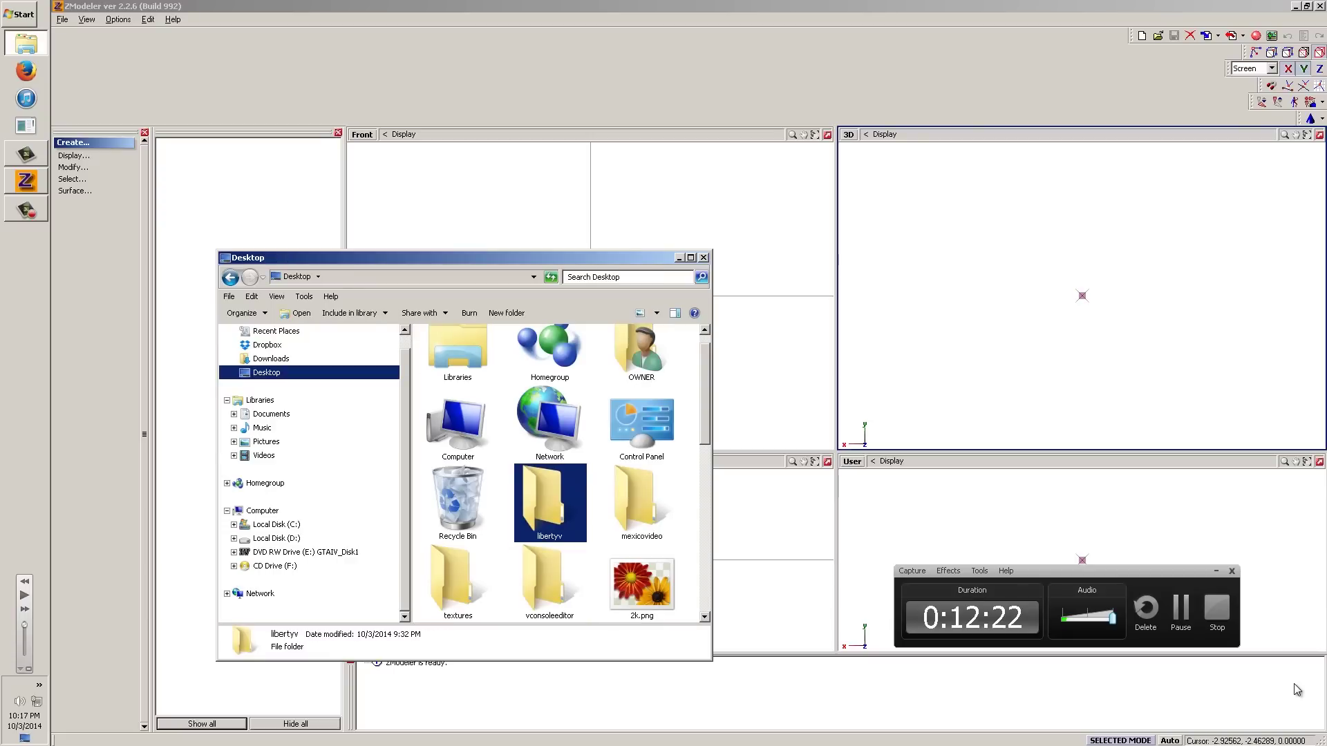
key("Down")
key("Up")
key("Down")
key("Up")
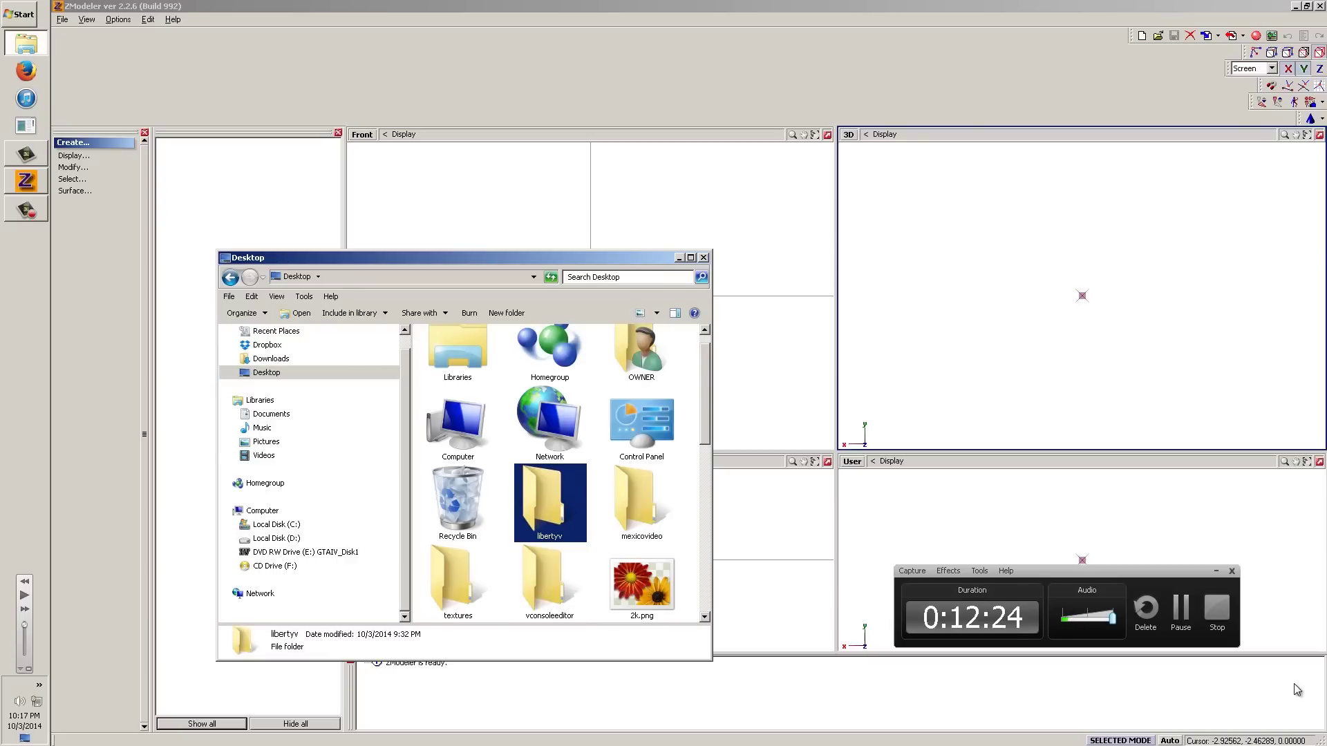
key("Delete")
key("Return")
Step: Delete the vconsoleeditor folder from the Desktop
key("Down")
key("Up")
key("Left")
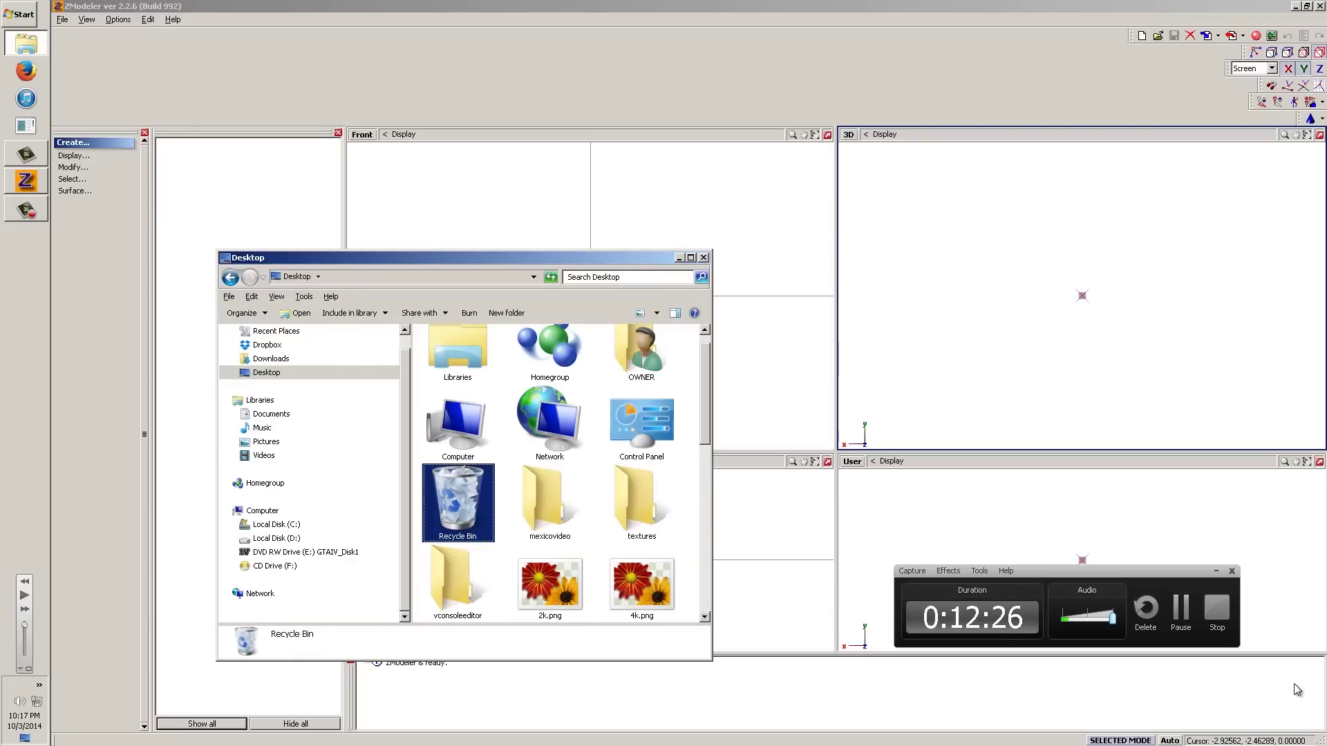
key("Down")
key("Delete")
key("Return")
Step: Cut cheetah_badges.dds, furore_badges.dds, furore_interior.dds, furore_lights.dds, furoregt.mtl and furoregt.obj from the Downloads folder
left_click(552, 510)
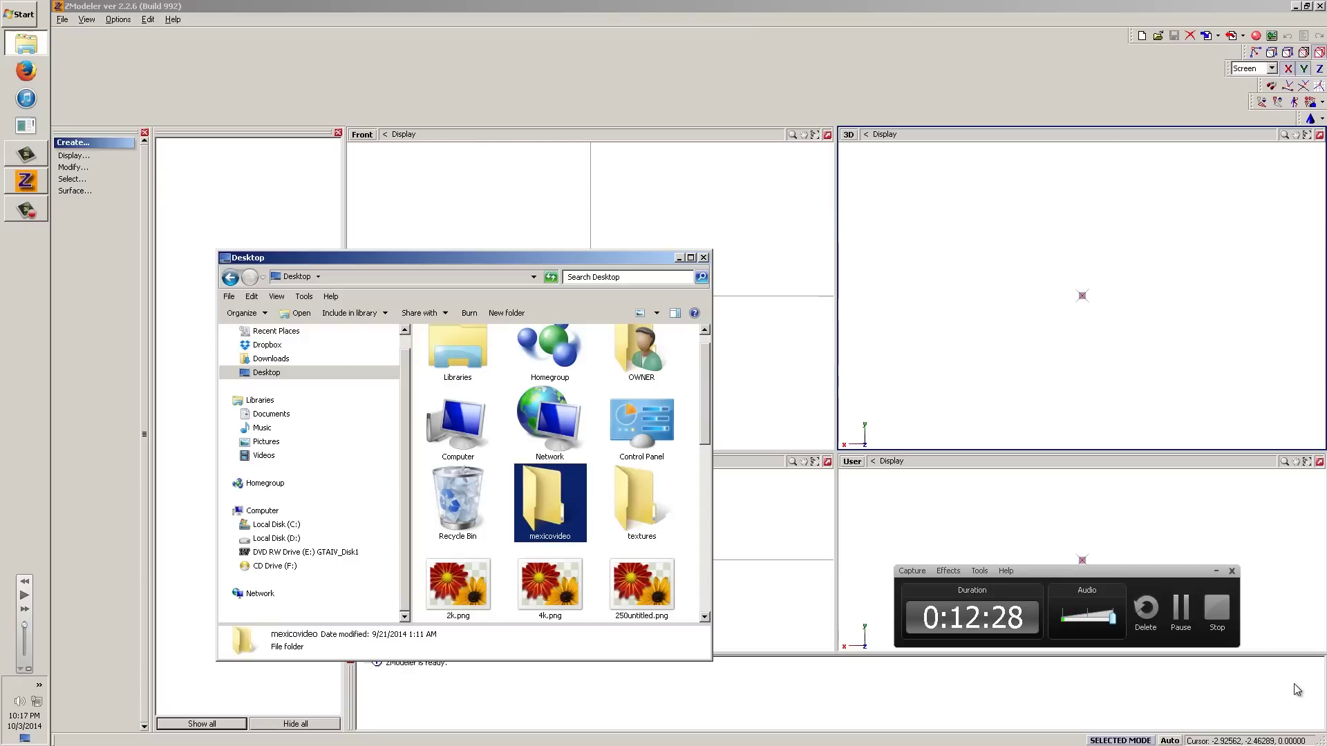
scroll(552, 510, "down", 4)
double_click(457, 394)
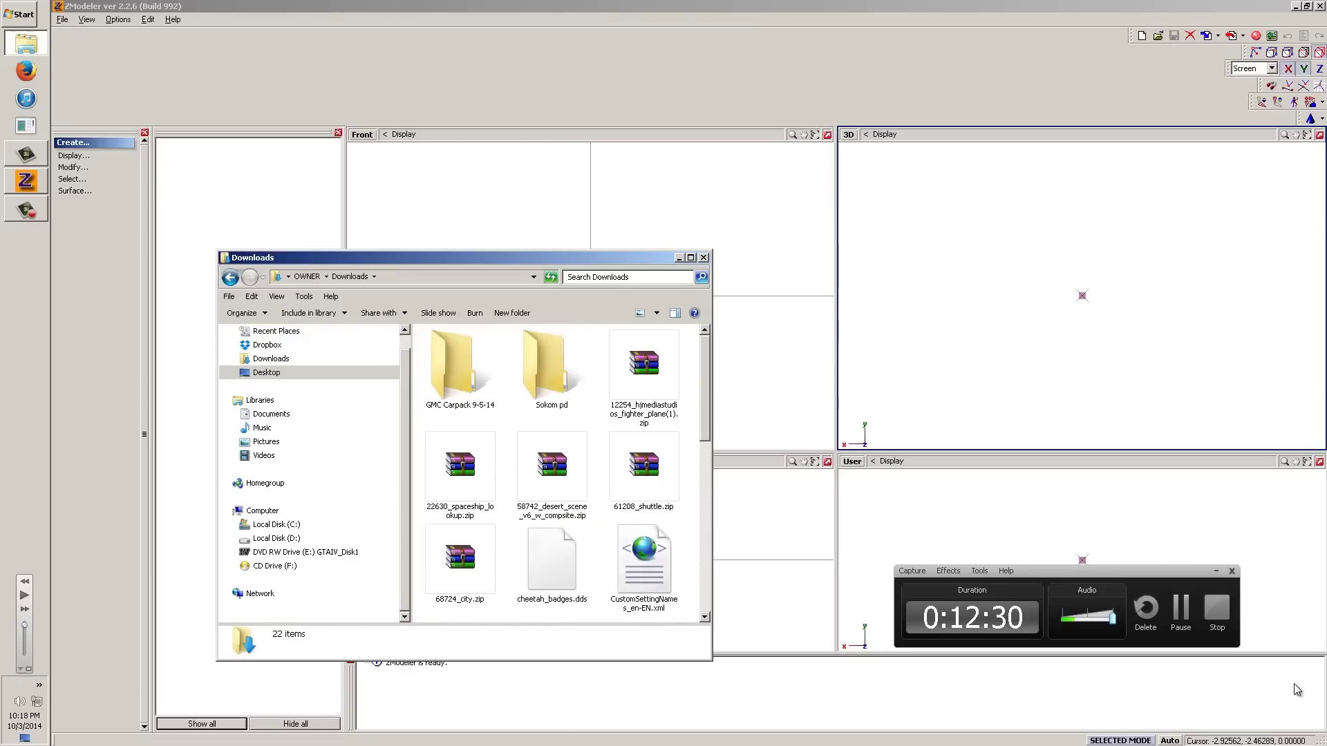
scroll(457, 394, "down", 2)
left_click(552, 394)
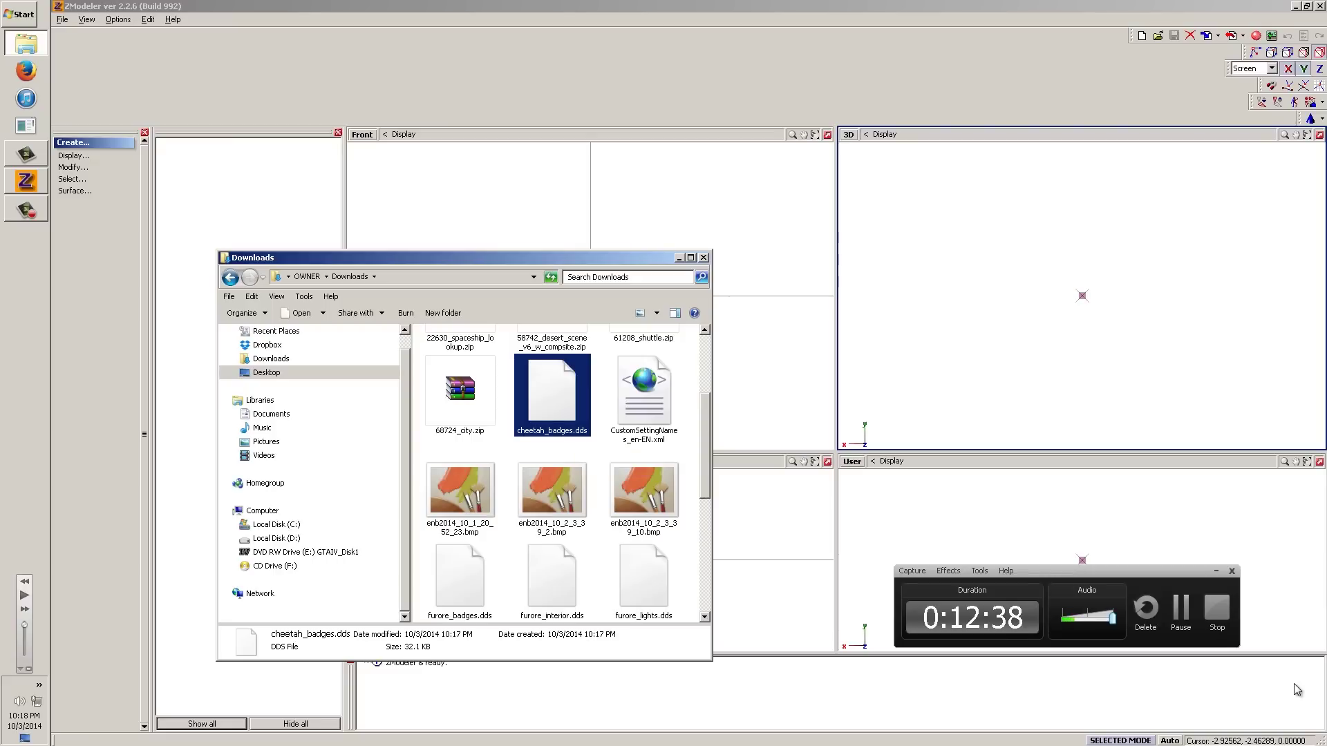
left_click(459, 579, "ctrl")
left_click(551, 579, "ctrl")
left_click(643, 579, "ctrl")
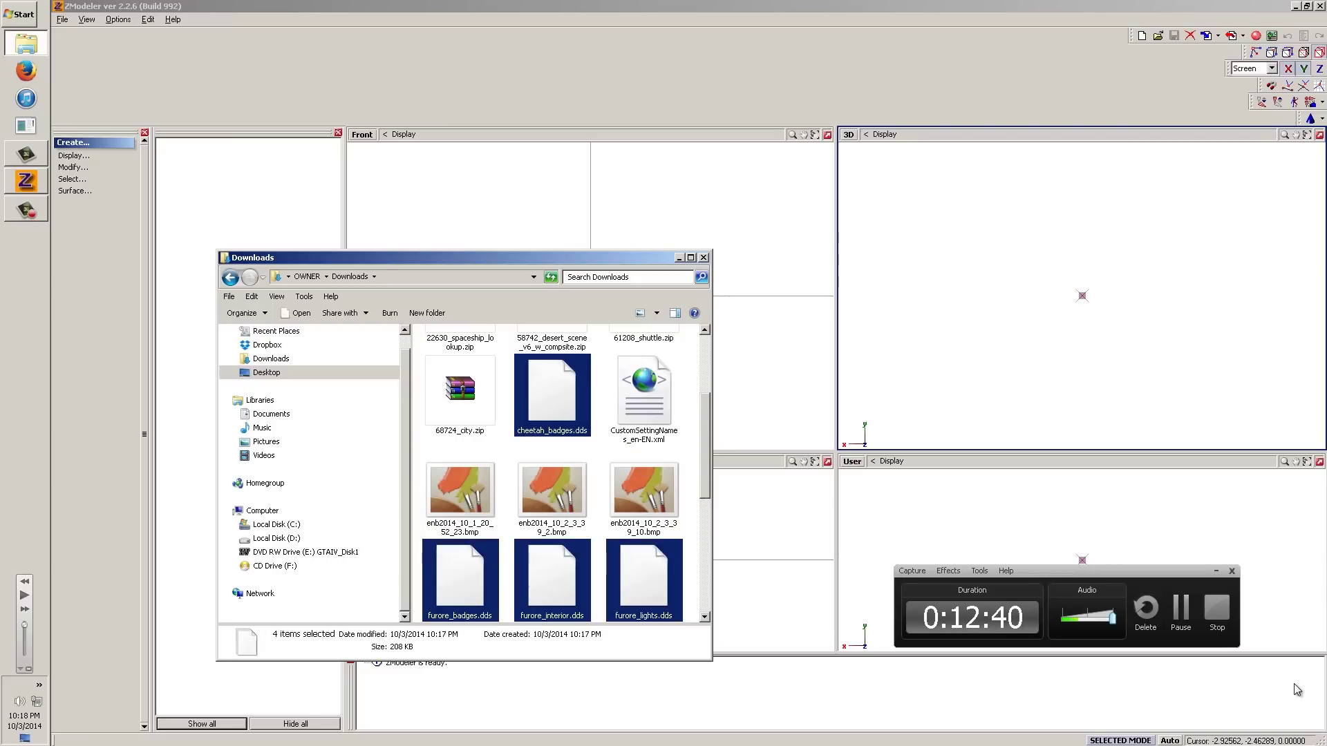
scroll(643, 579, "down", 3)
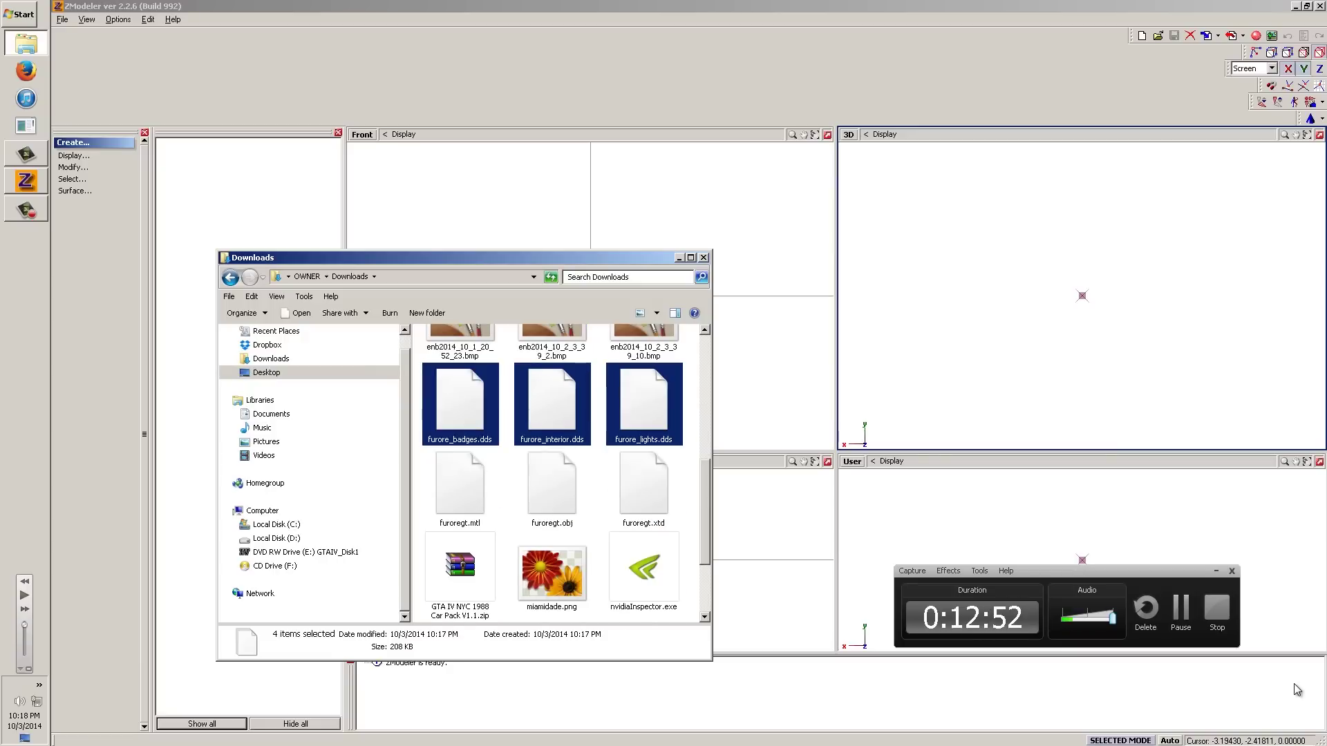
key("shift+Right")
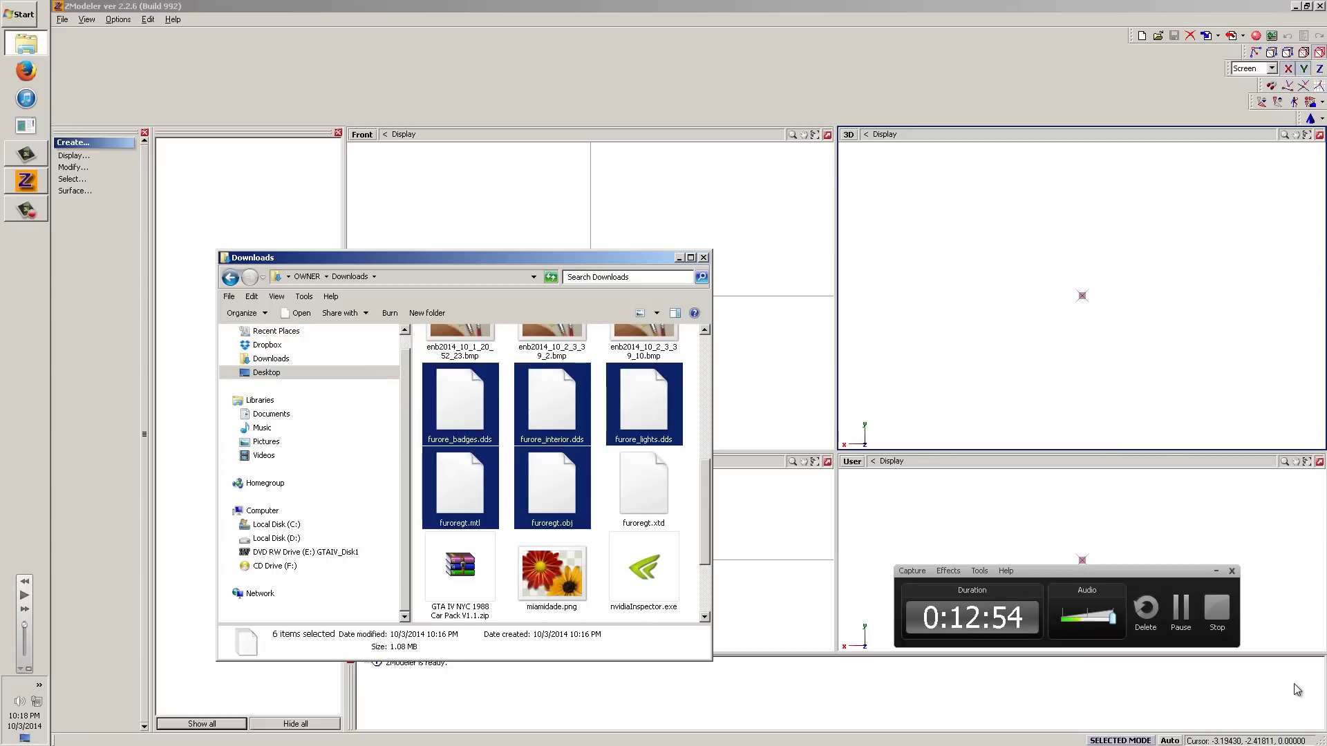
right_click(551, 491)
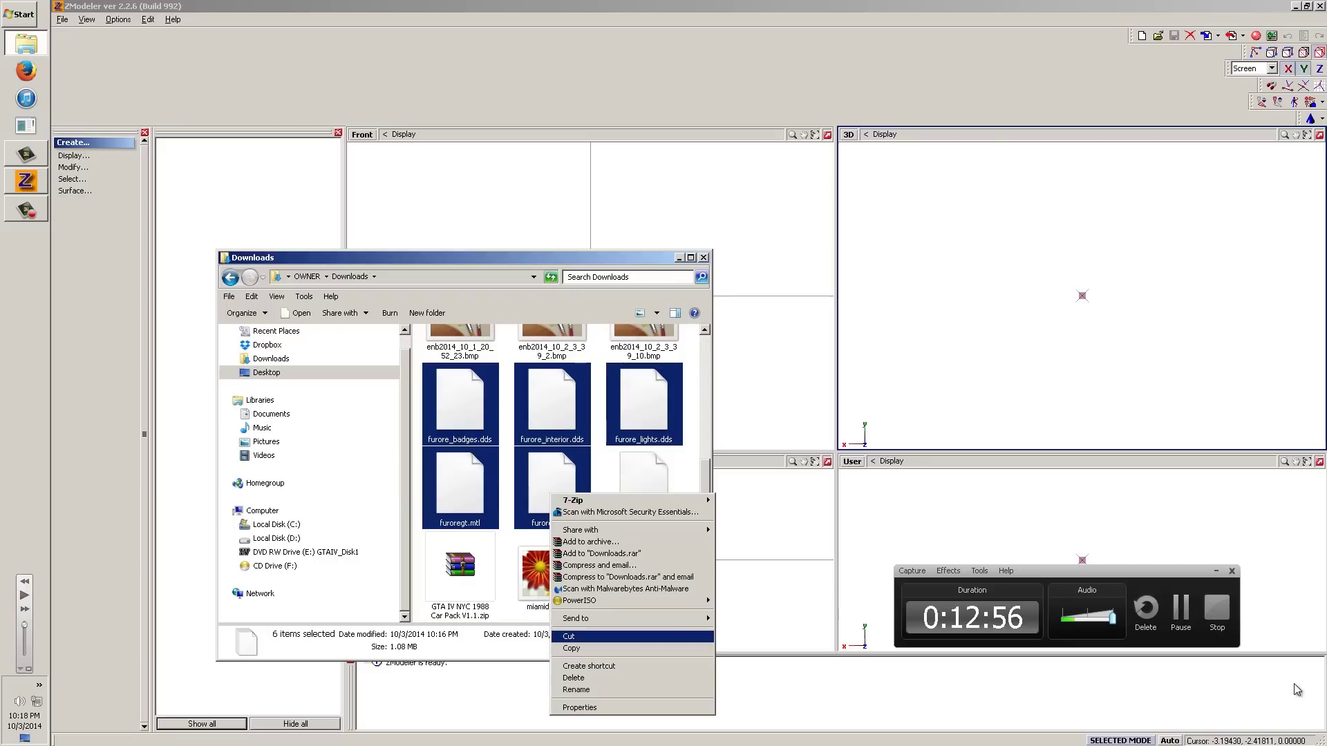
left_click(573, 637)
Step: Create a folder named gtavcar on the Desktop and paste the cut model and texture files into it
left_click(267, 372)
right_click(509, 525)
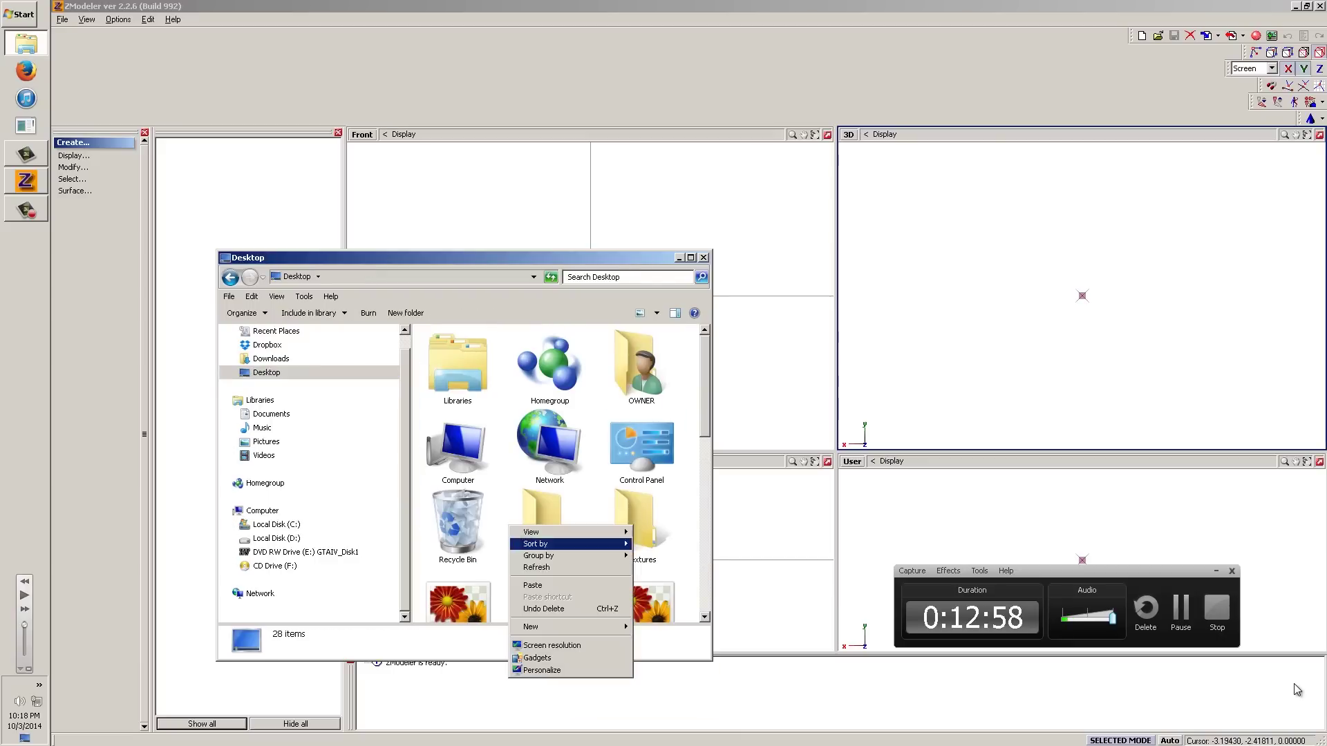
key("w")
key("Return")
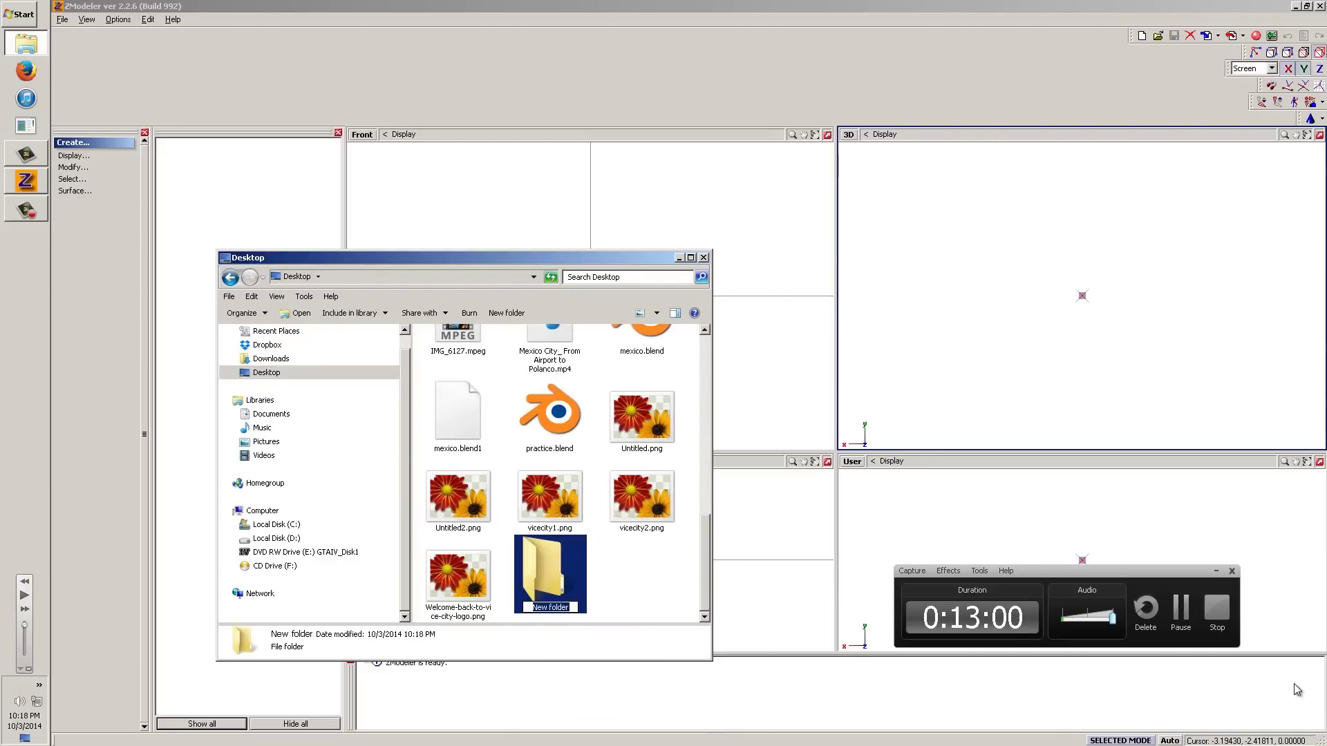
type("gtavcar")
key("Return")
key("Return")
key("ctrl+v")
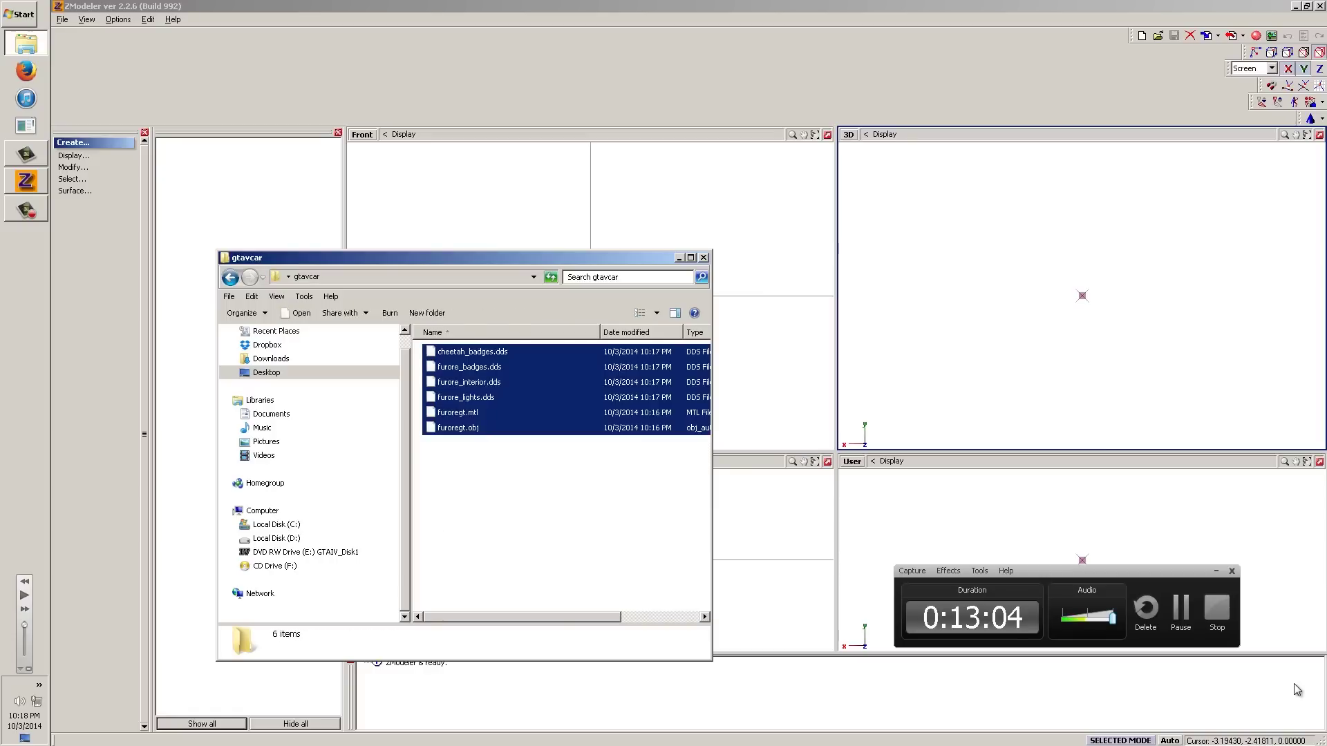
Step: Go back to the Downloads folder and delete furoregt.xtd
key("alt+Up")
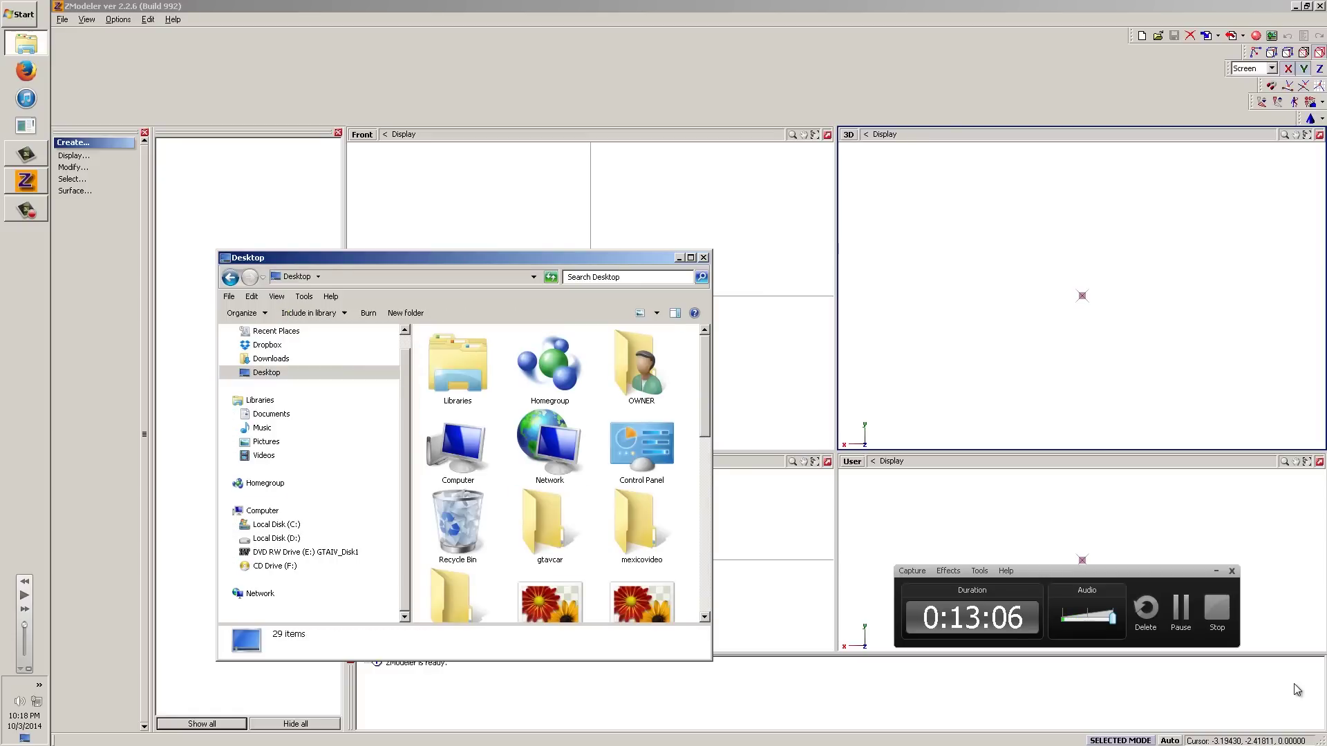
key("t")
scroll(1296, 689, "down", 2)
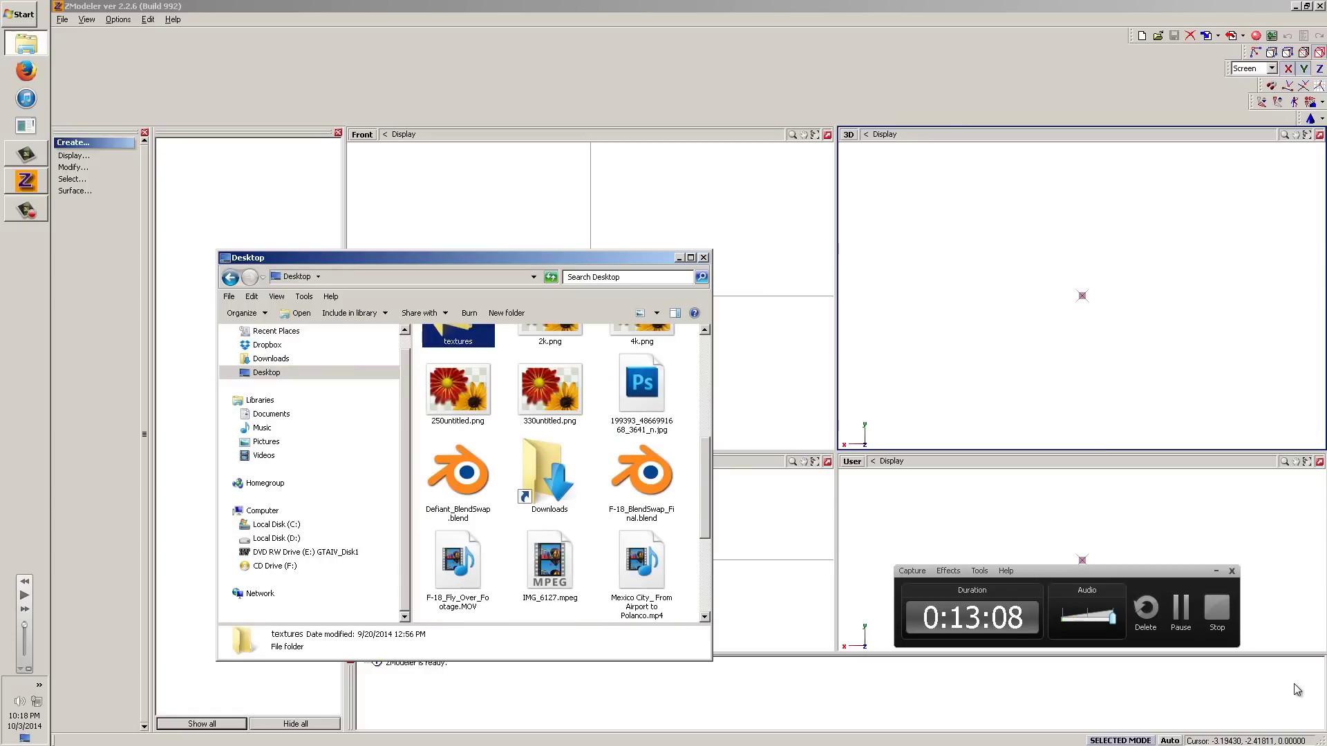
scroll(1296, 690, "down", 3)
left_click(545, 424)
scroll(544, 425, "up", 2)
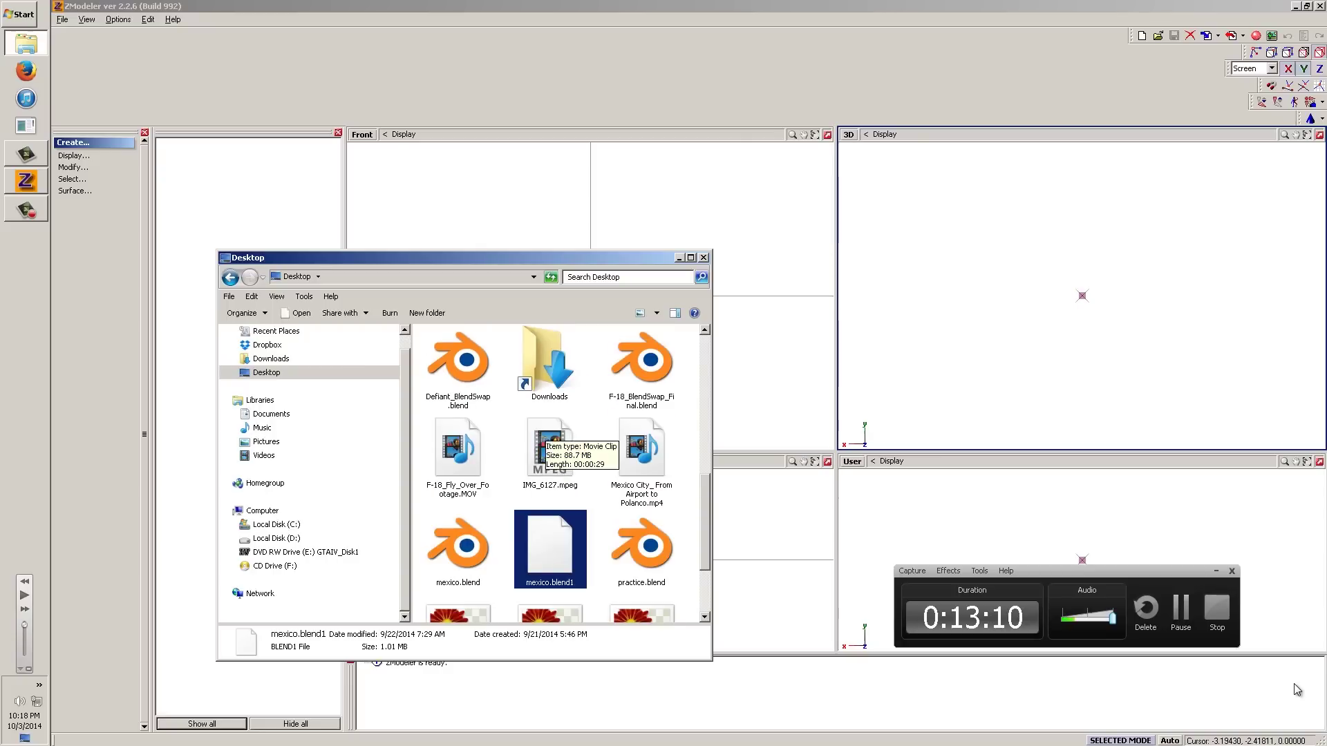
double_click(551, 362)
key("Return")
scroll(1297, 690, "down", 3)
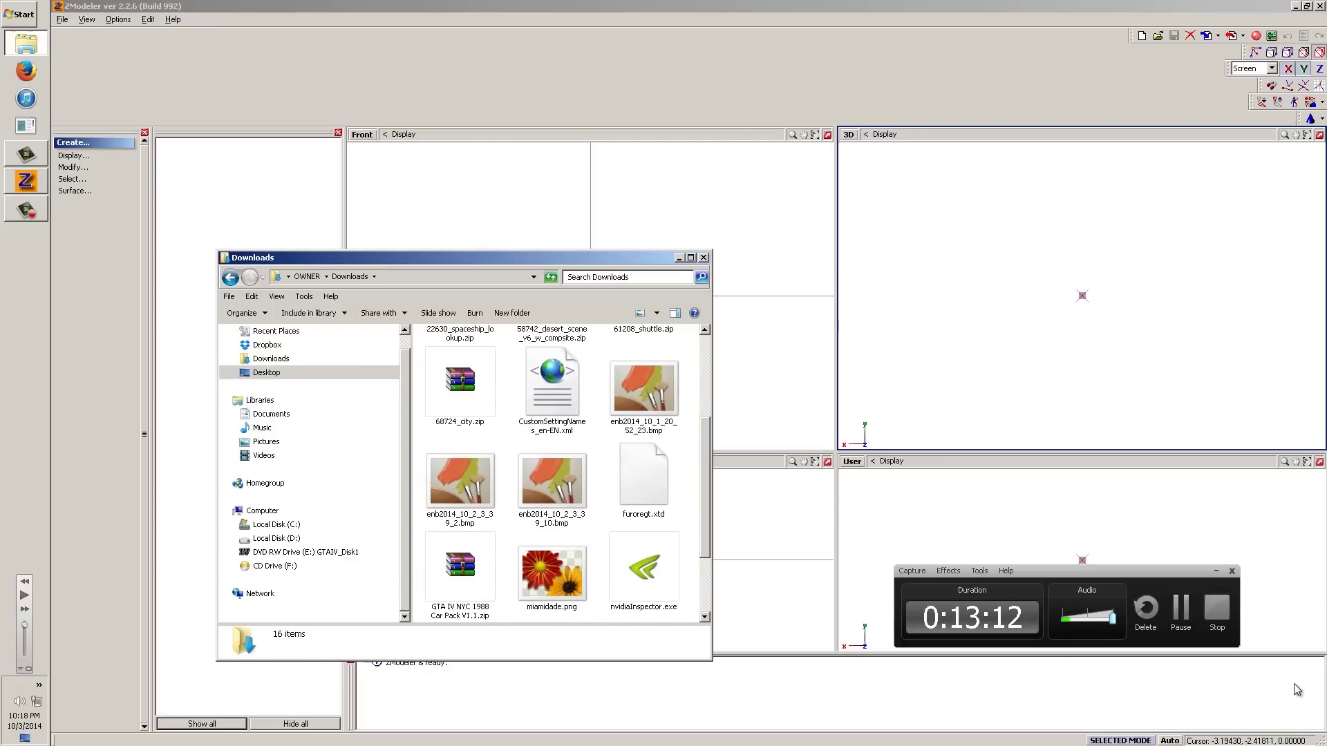
key("f")
key("Delete")
key("Return")
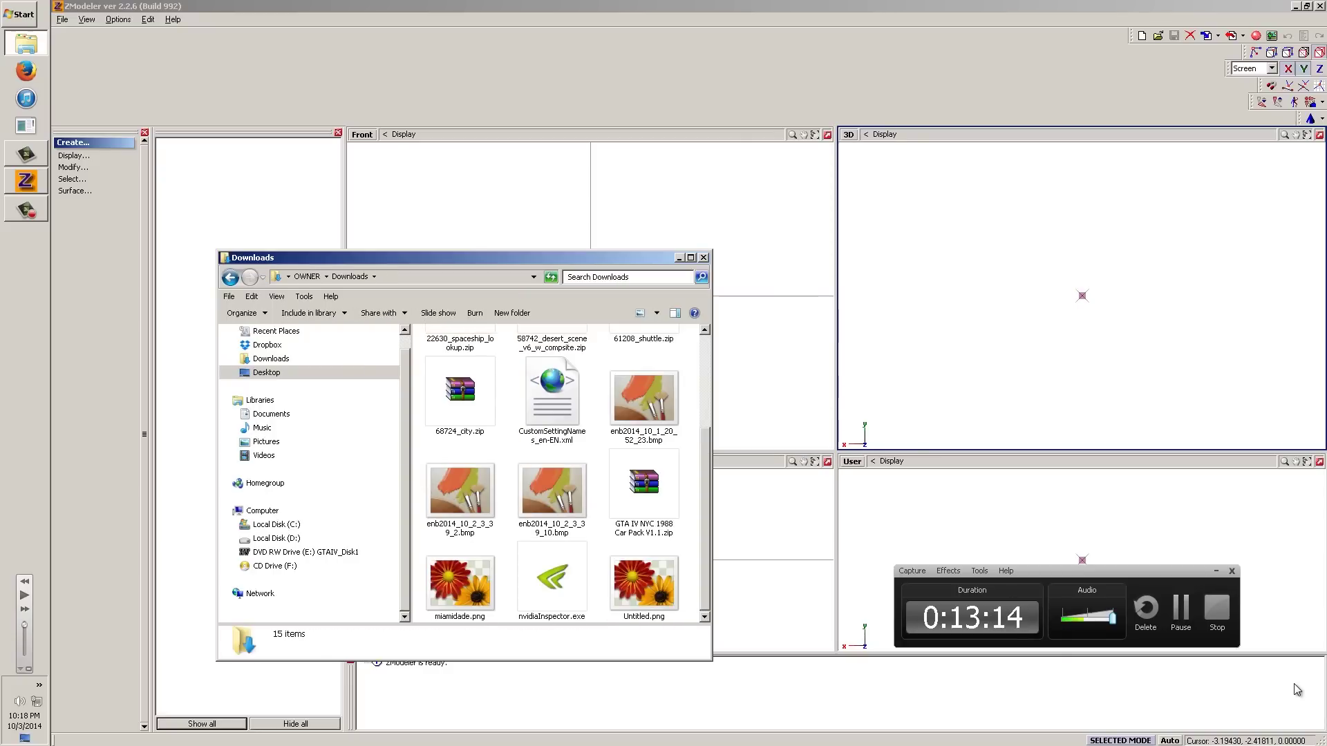
Step: Return to the Desktop and empty the Recycle Bin
key("BackSpace")
key("r")
key("shift+F10")
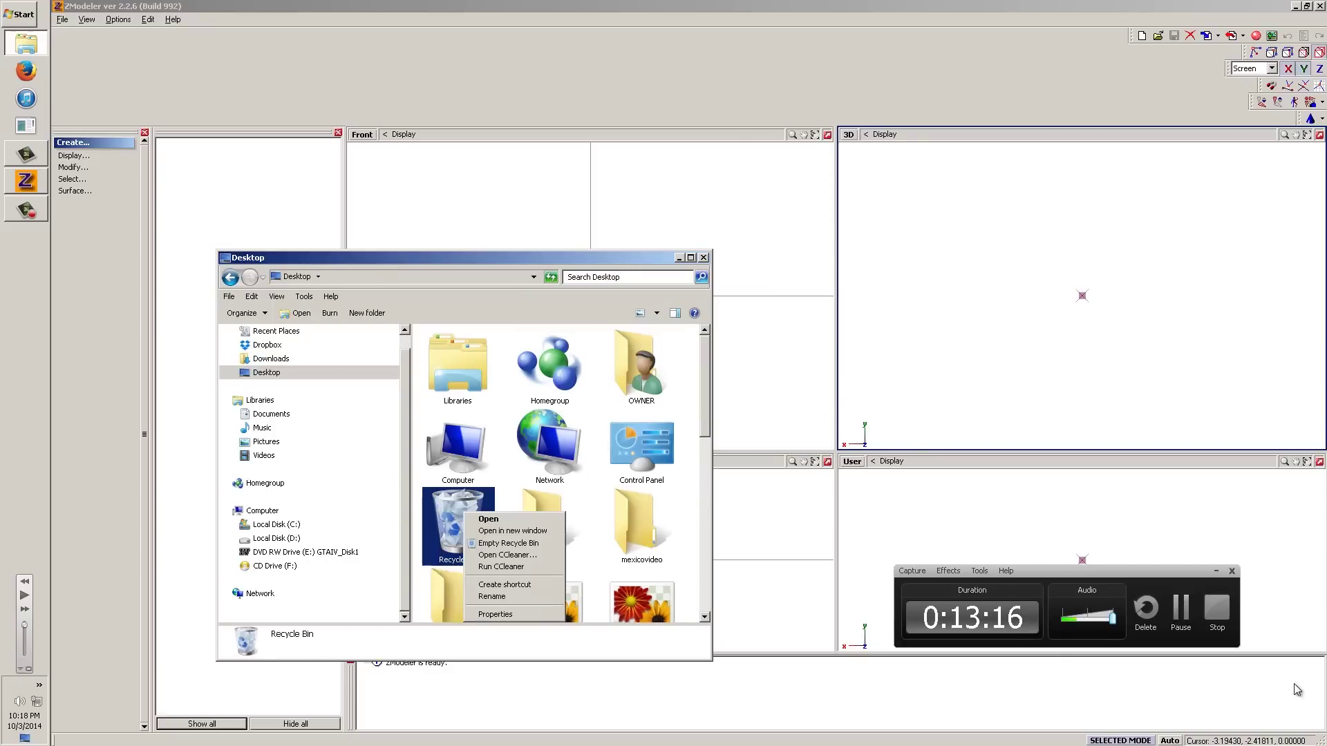
key("Down")
key("Down")
key("Return")
key("Return")
Step: Open the vehshar gta v folder on drive D:, inside ZMODELER and GTA V VEHICLES
key("m")
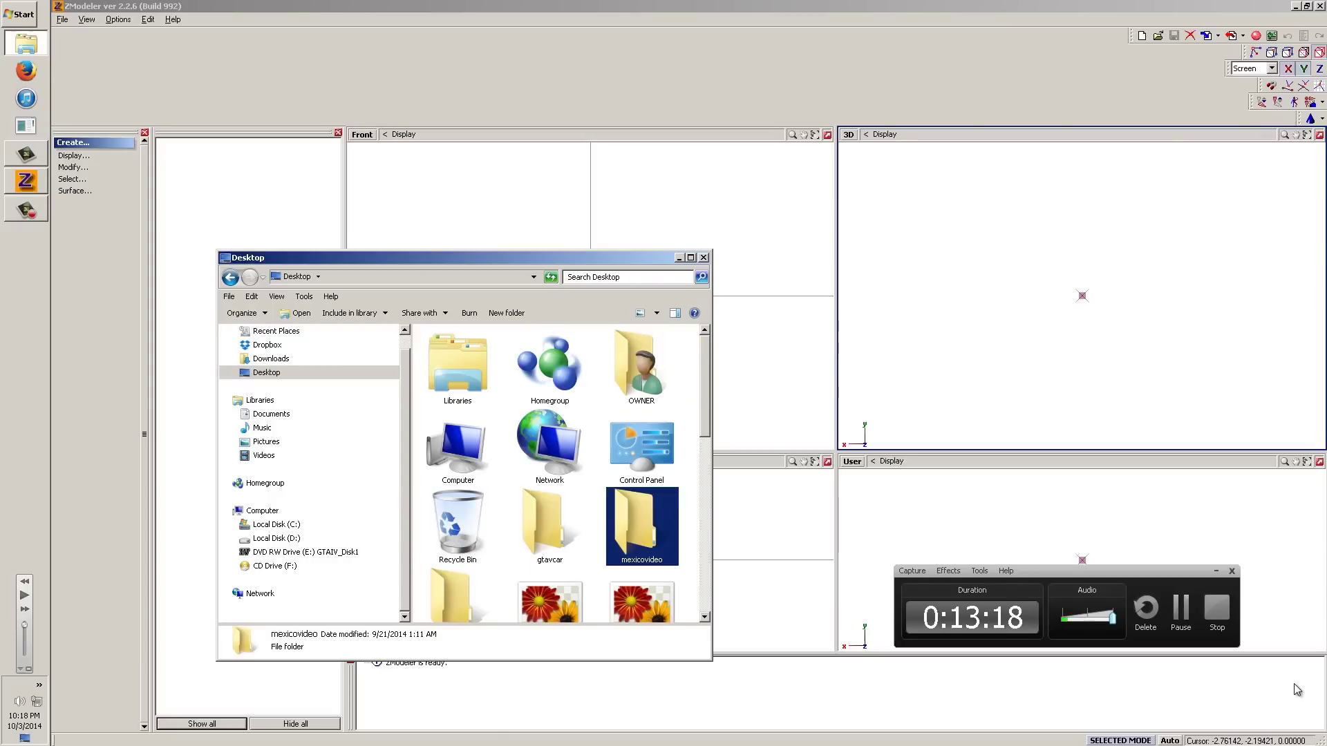
scroll(1297, 689, "down", 3)
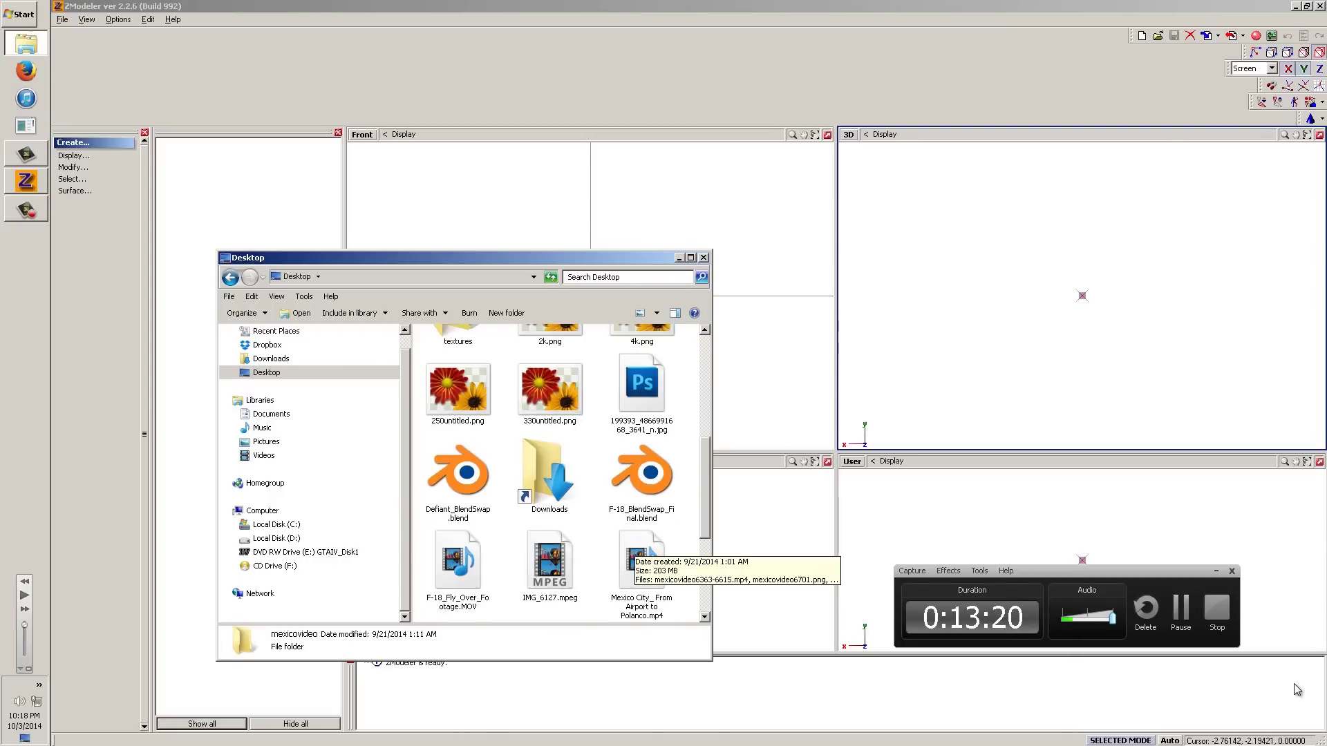
left_click(276, 539)
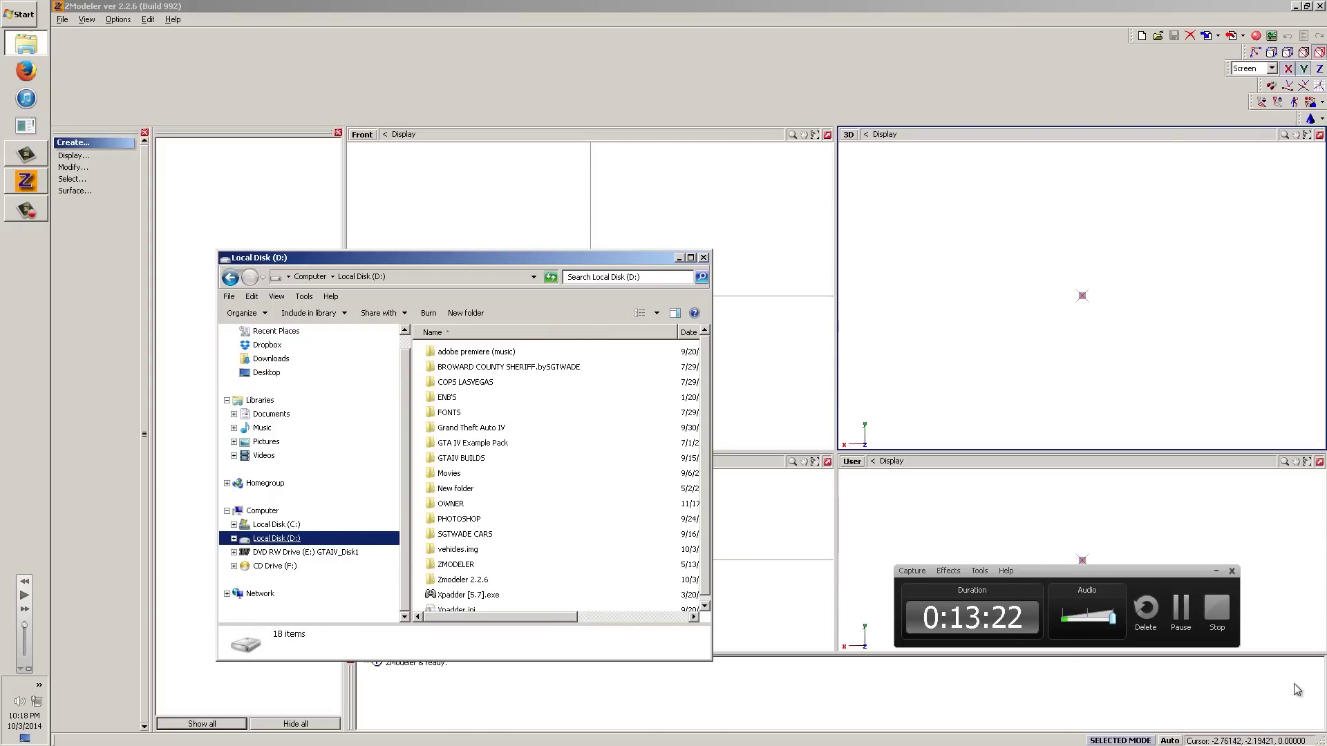
key("Tab")
key("v")
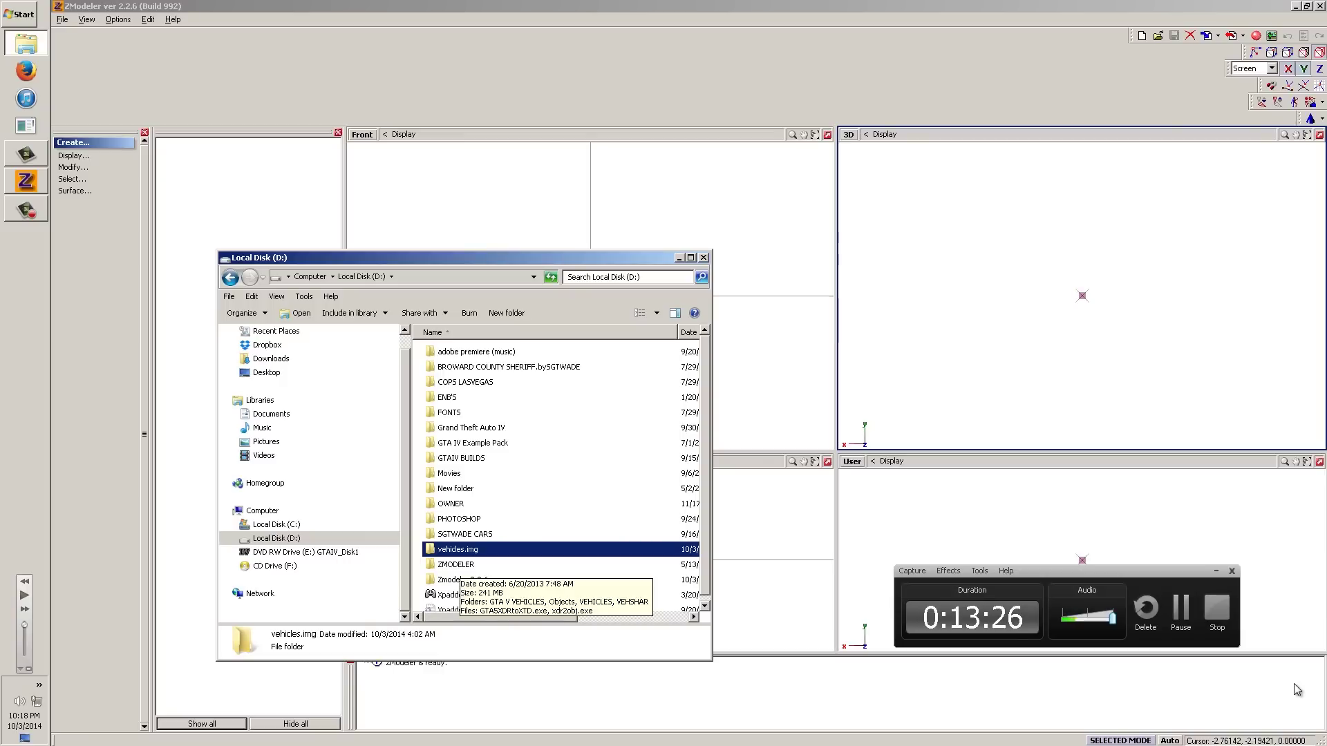
key("z")
key("Return")
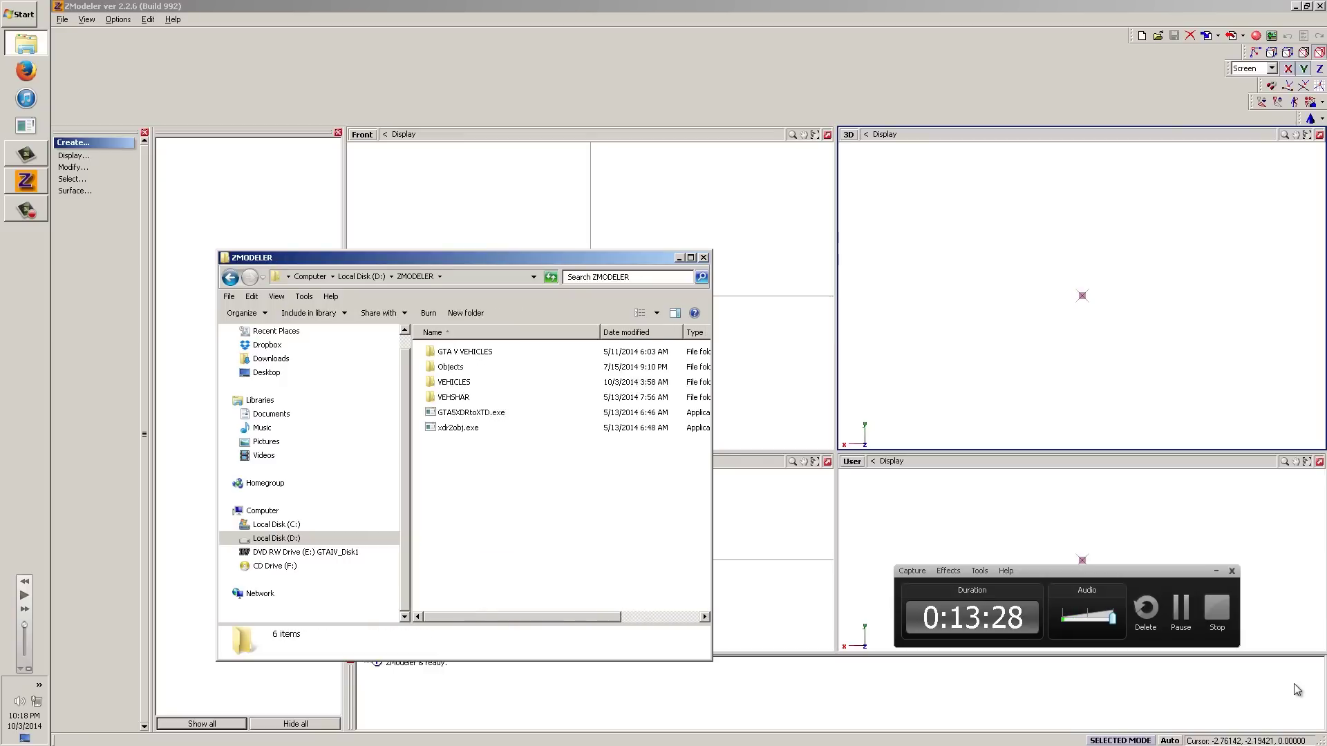
key("g")
key("Return")
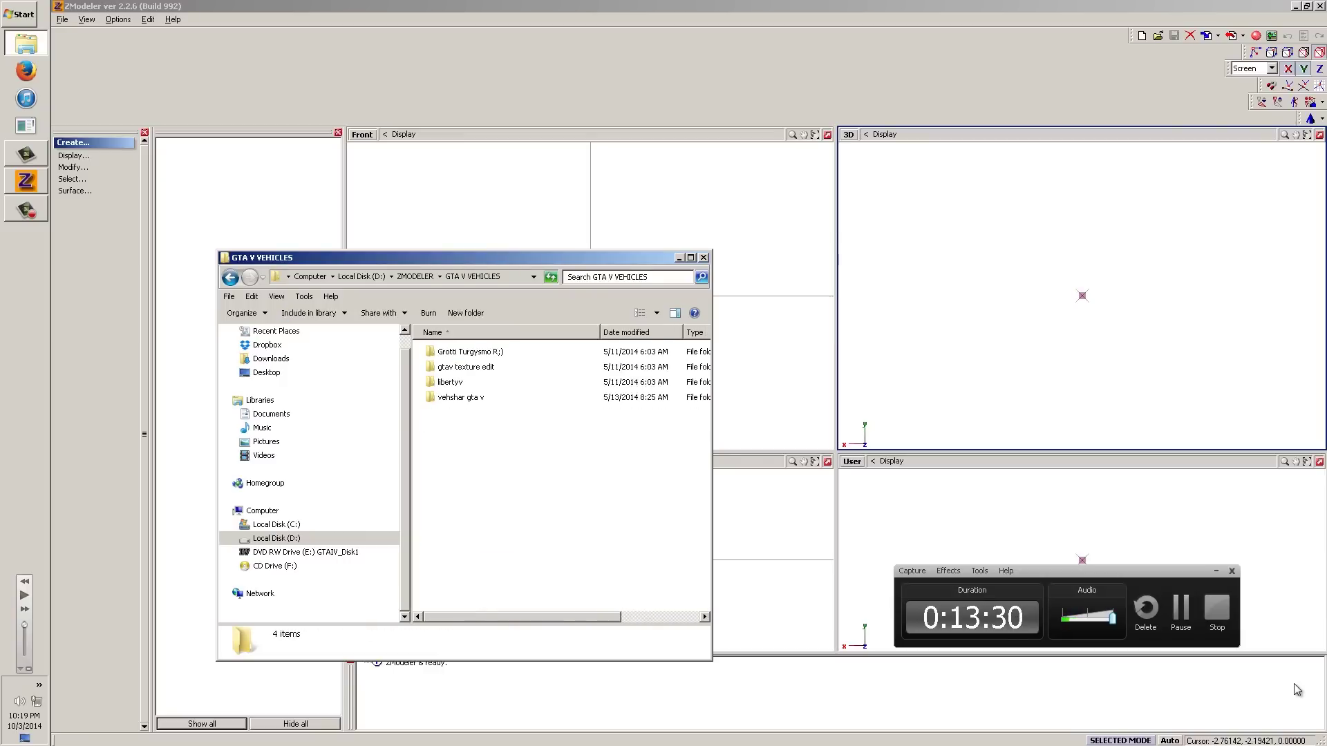
key("v")
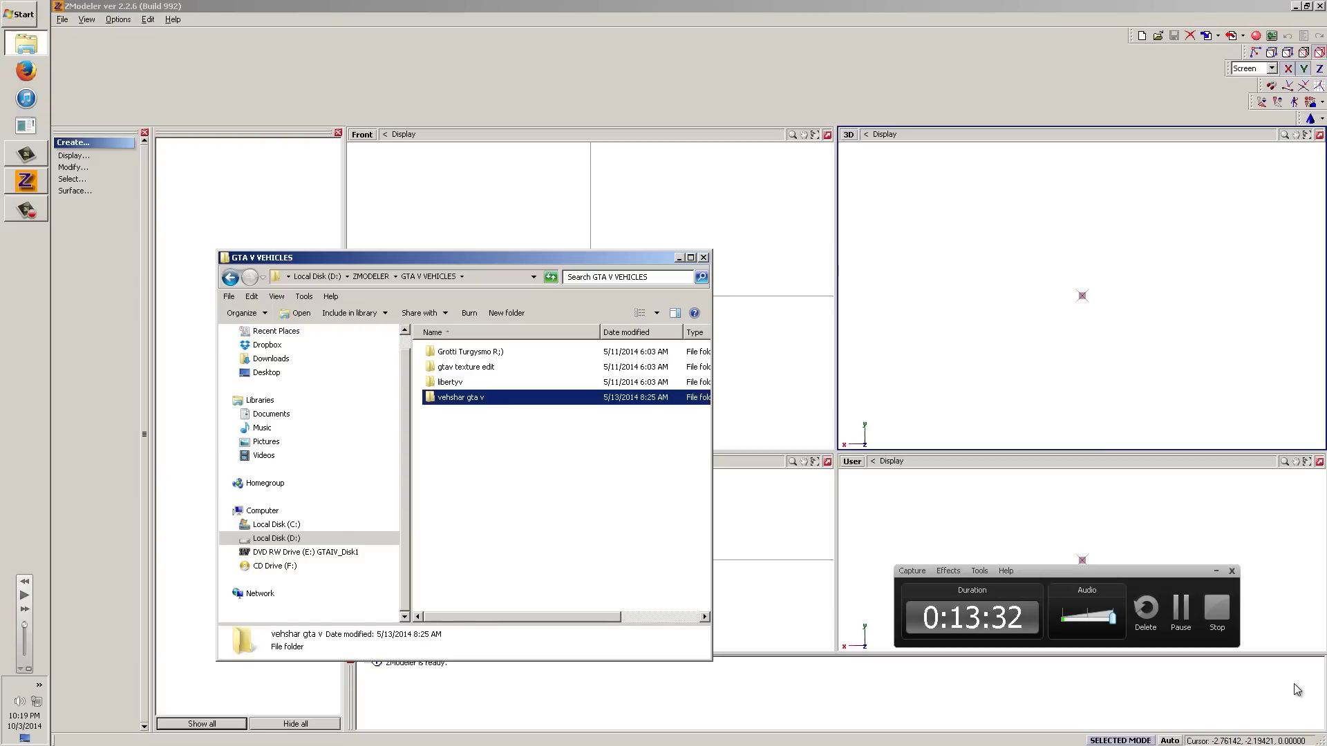
key("Return")
Step: Look through the shared vehicle textures in the vehshar gta v folder
key("p")
scroll(1297, 690, "down", 5)
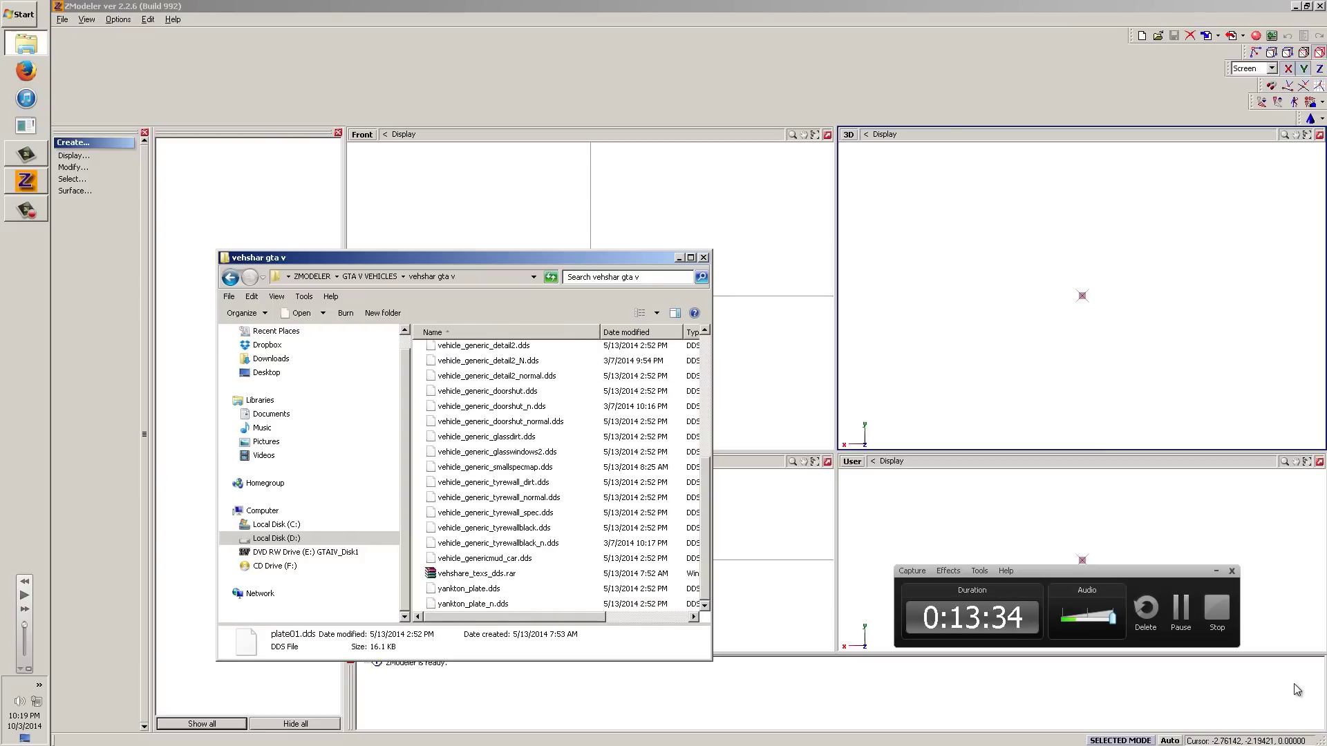
key("ctrl+a")
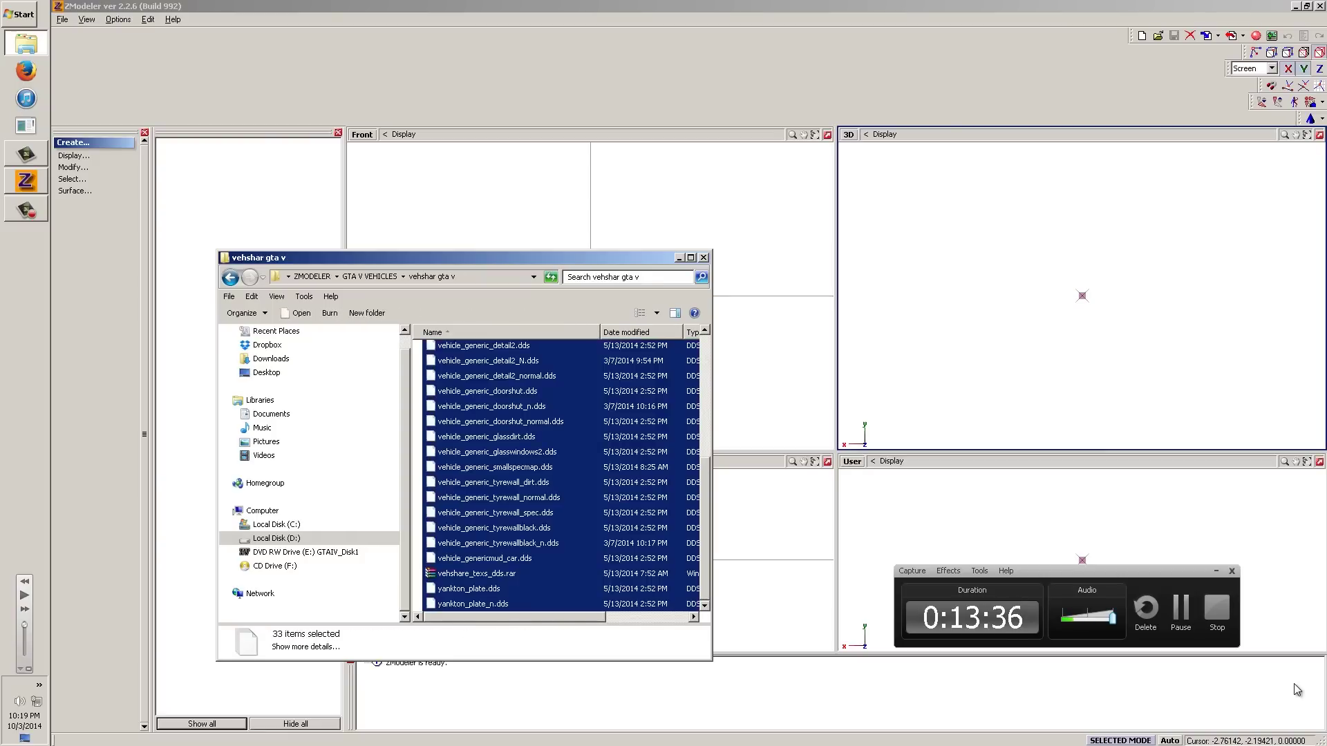
key("v")
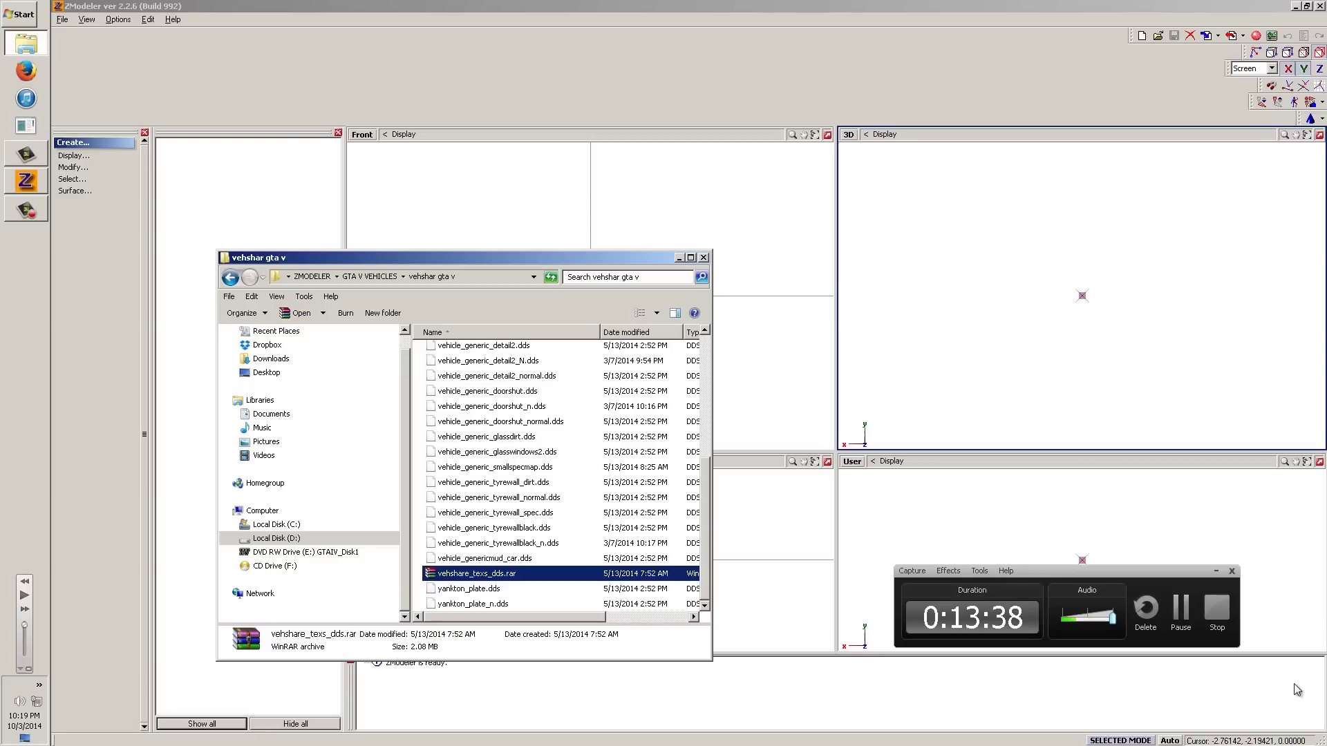
key("End")
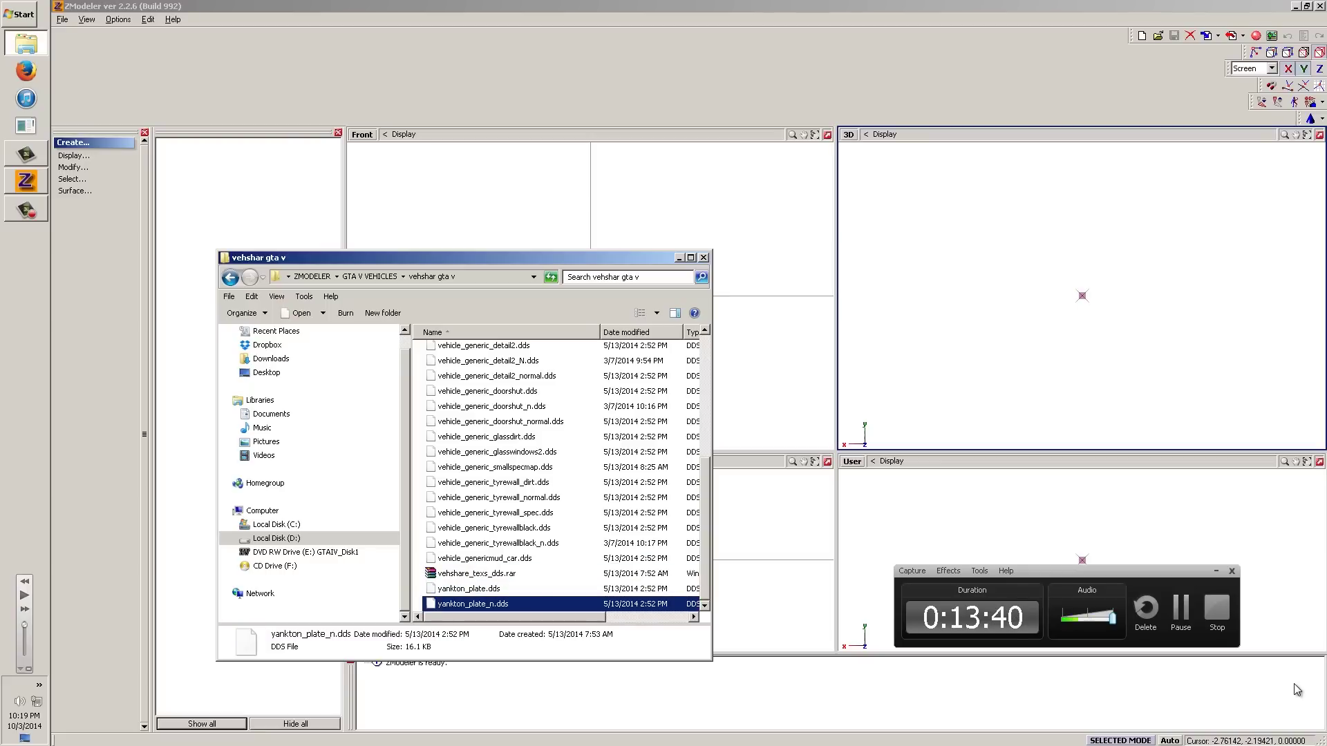
Step: Close the vehshar gta v folder window and open the Desktop's gtavcar folder for adding files to the Textures Browser
scroll(1296, 689, "up", 5)
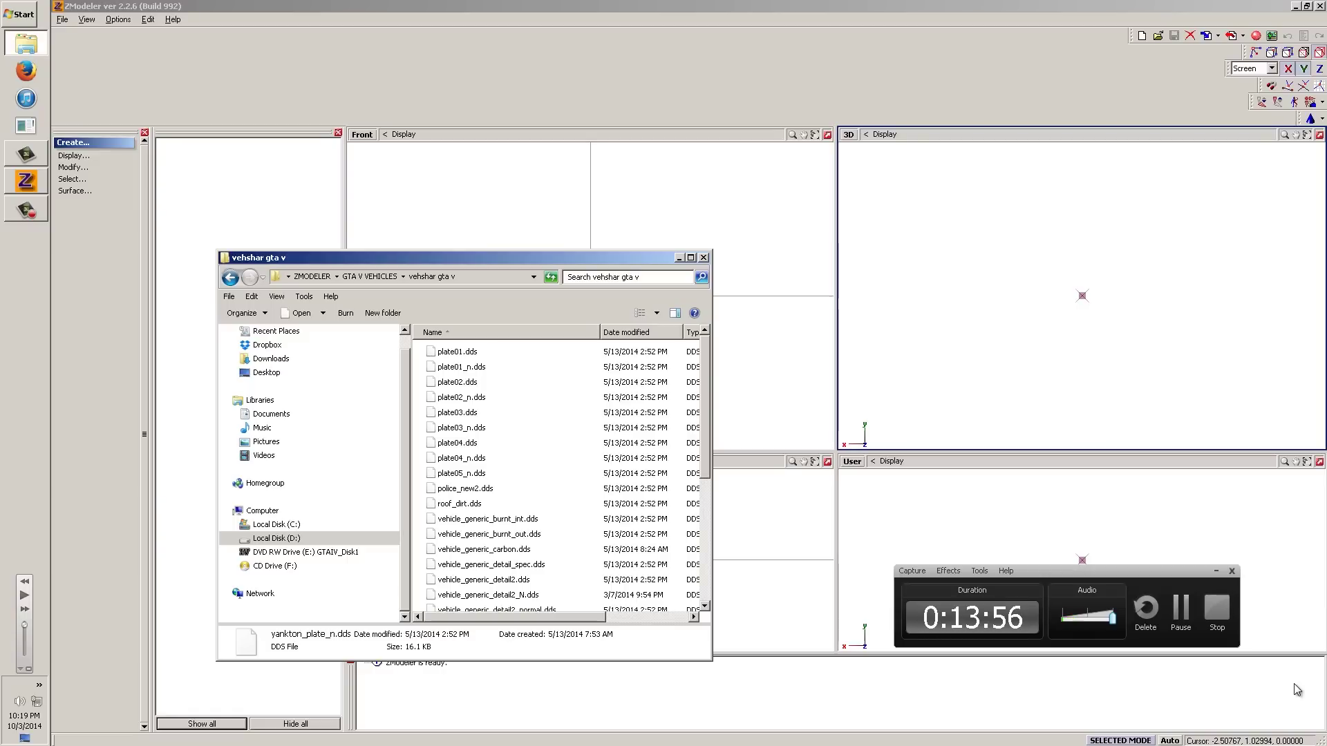
left_click(704, 258)
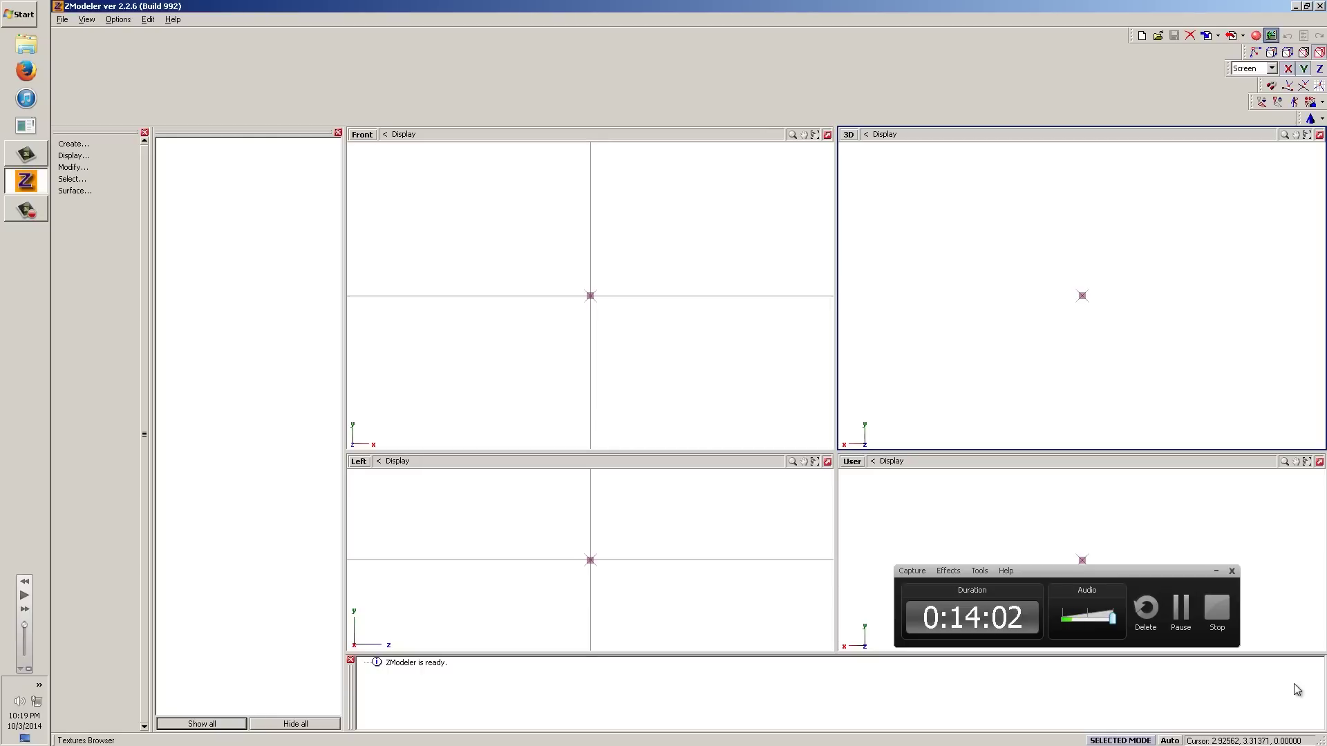
left_click(1270, 35)
left_click(708, 458)
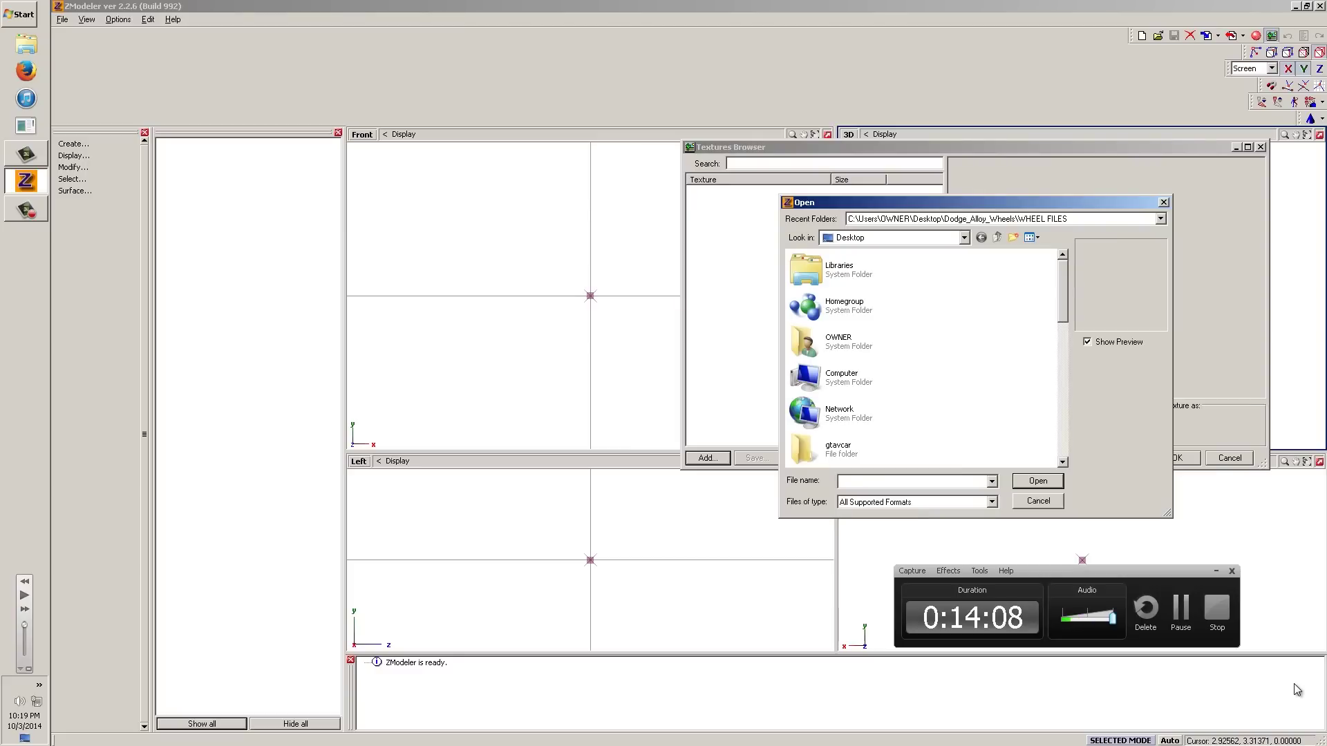
left_click(842, 377)
scroll(842, 377, "down", 5)
scroll(841, 377, "up", 2)
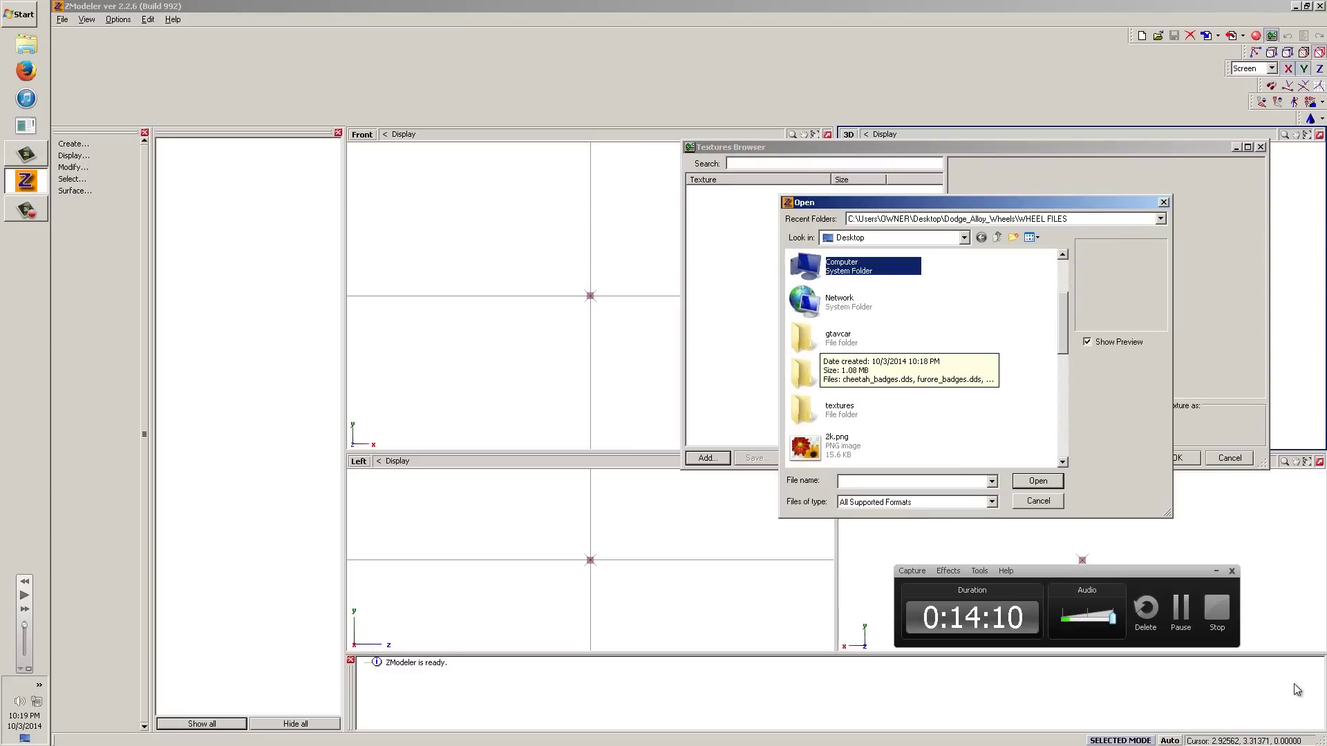
key("g")
key("Return")
Step: Add all four gtavcar textures to the Textures Browser: cheetah_badges.dds, furore_badges.dds, furore_interior.dds and furore_lights.dds
key("ctrl+a")
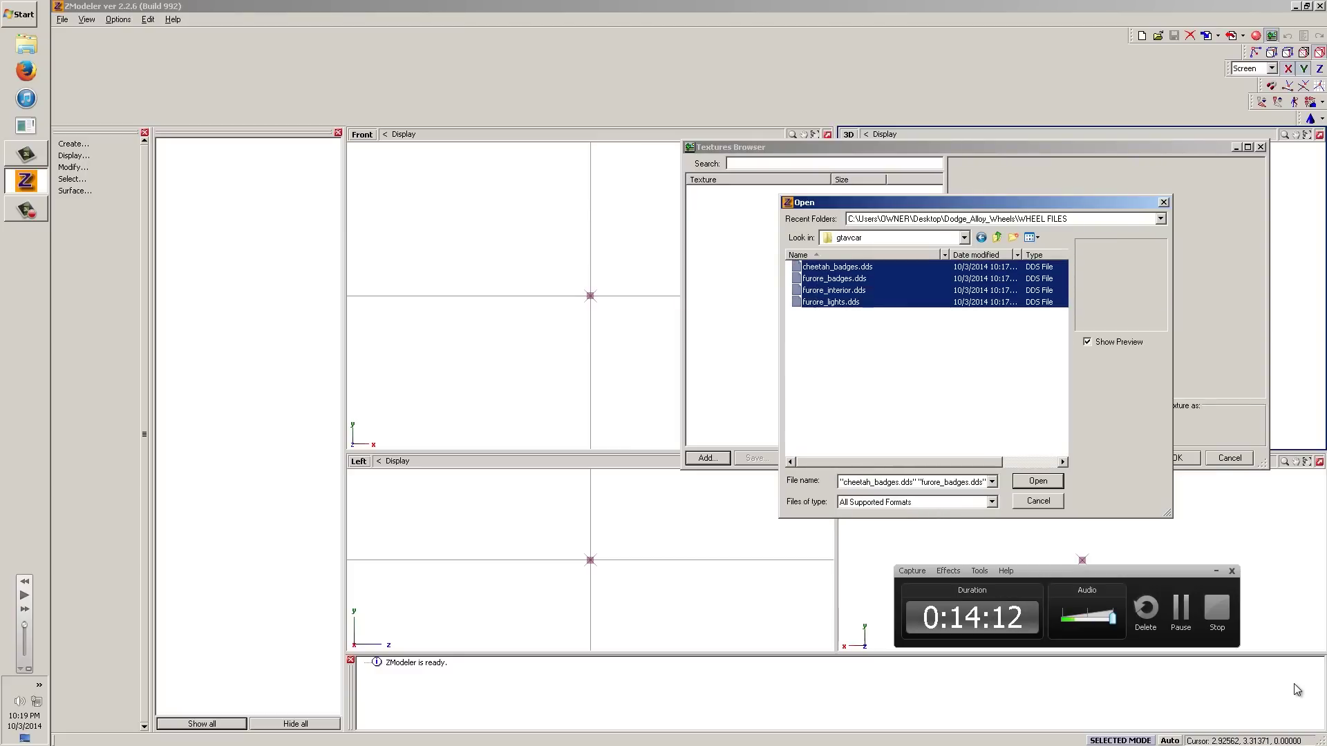
left_click(833, 290)
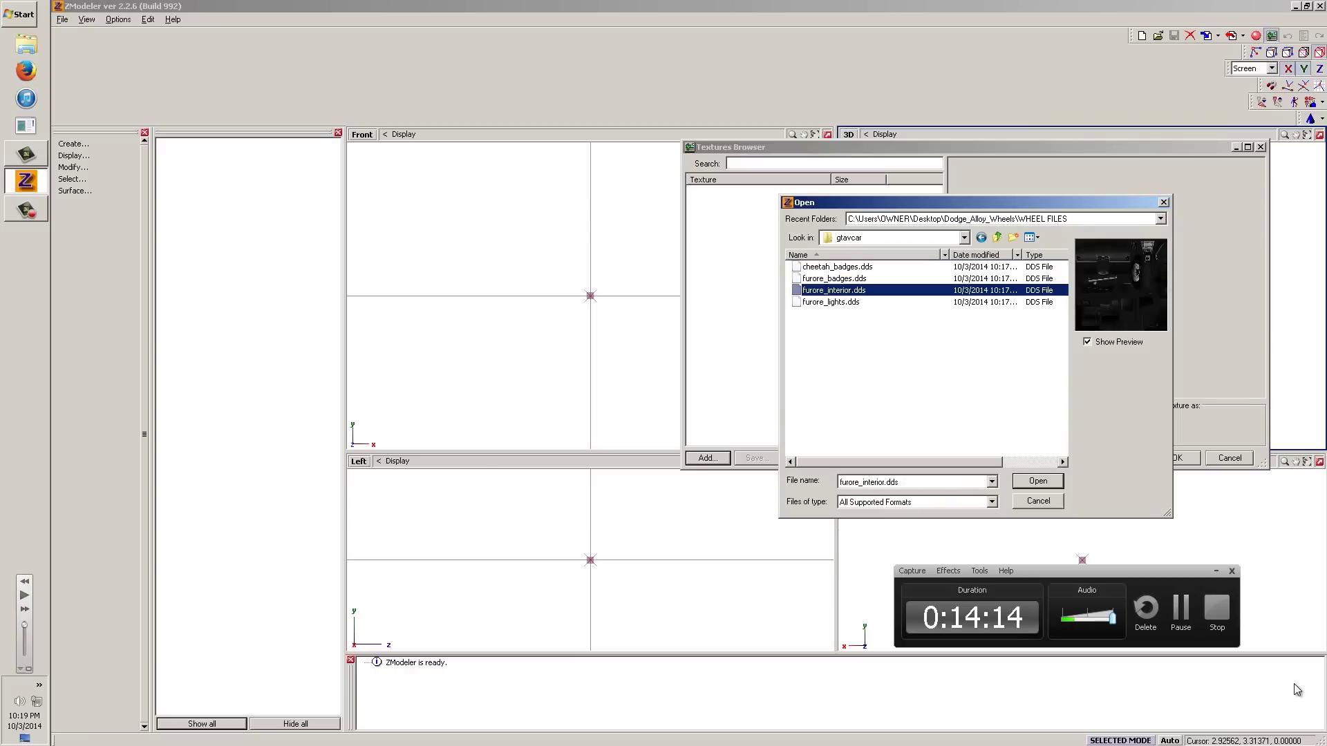
key("Home")
key("ctrl+a")
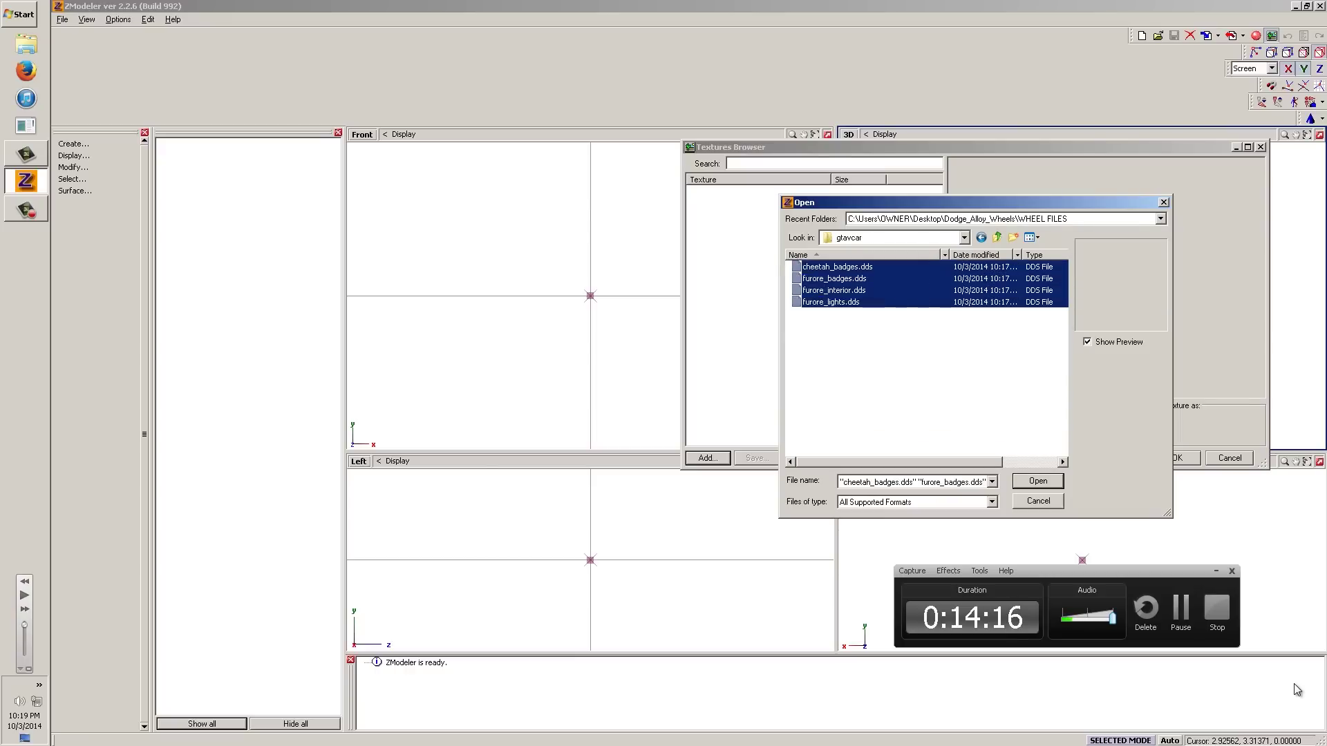
key("Return")
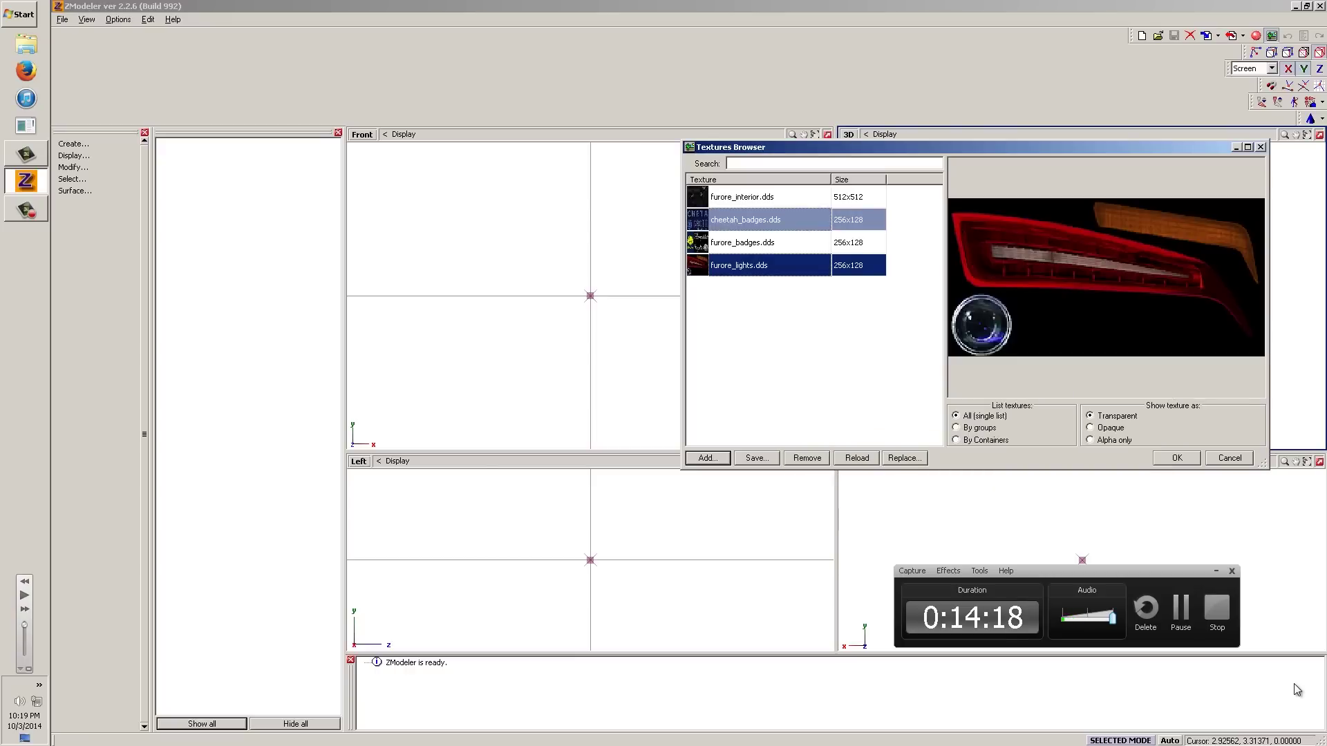
Step: Preview the added furore and cheetah textures one by one in the Textures Browser
left_click(746, 220)
left_click(746, 243)
left_click(746, 265)
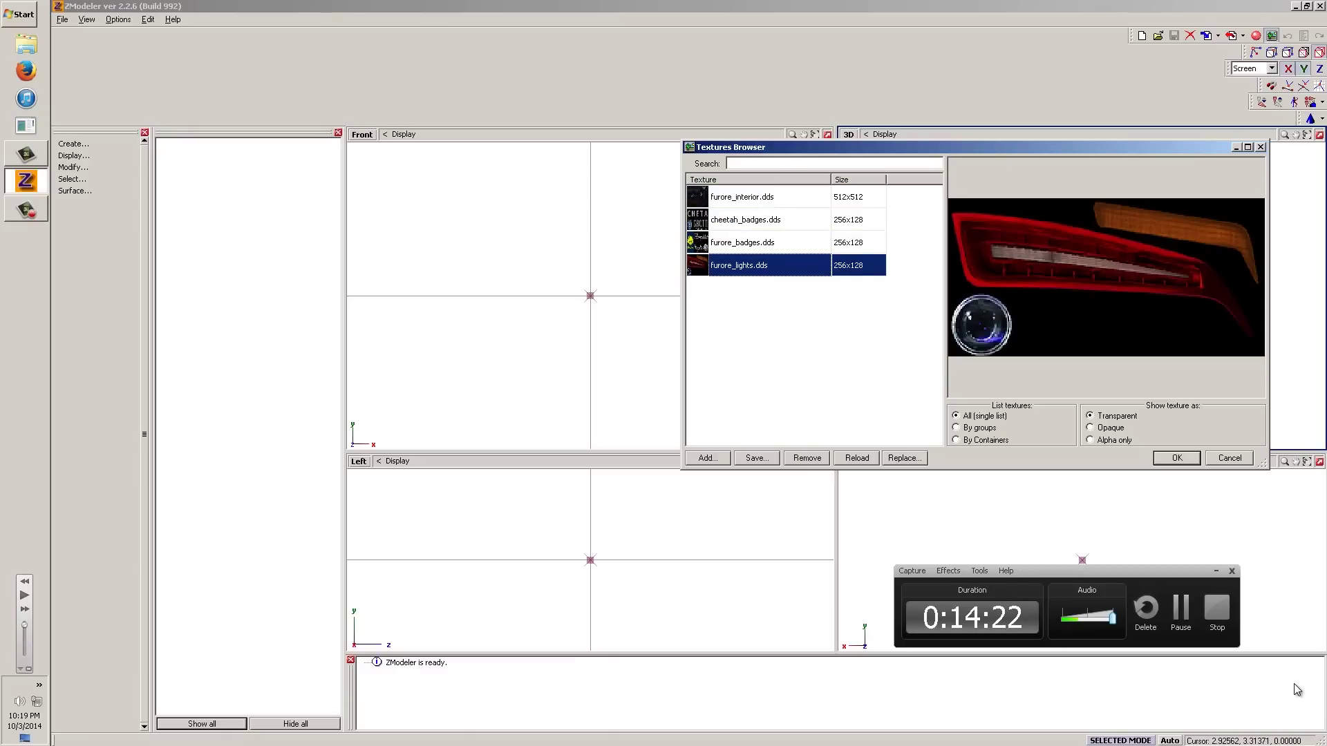
key("Up")
key("Up")
key("Down")
key("Down")
key("Down")
key("Up")
key("Up")
key("Down")
key("Down")
Step: Start adding more textures and browse to vehshar gta v on drive D:, inside ZMODELER and GTA V VEHICLES
left_click(708, 458)
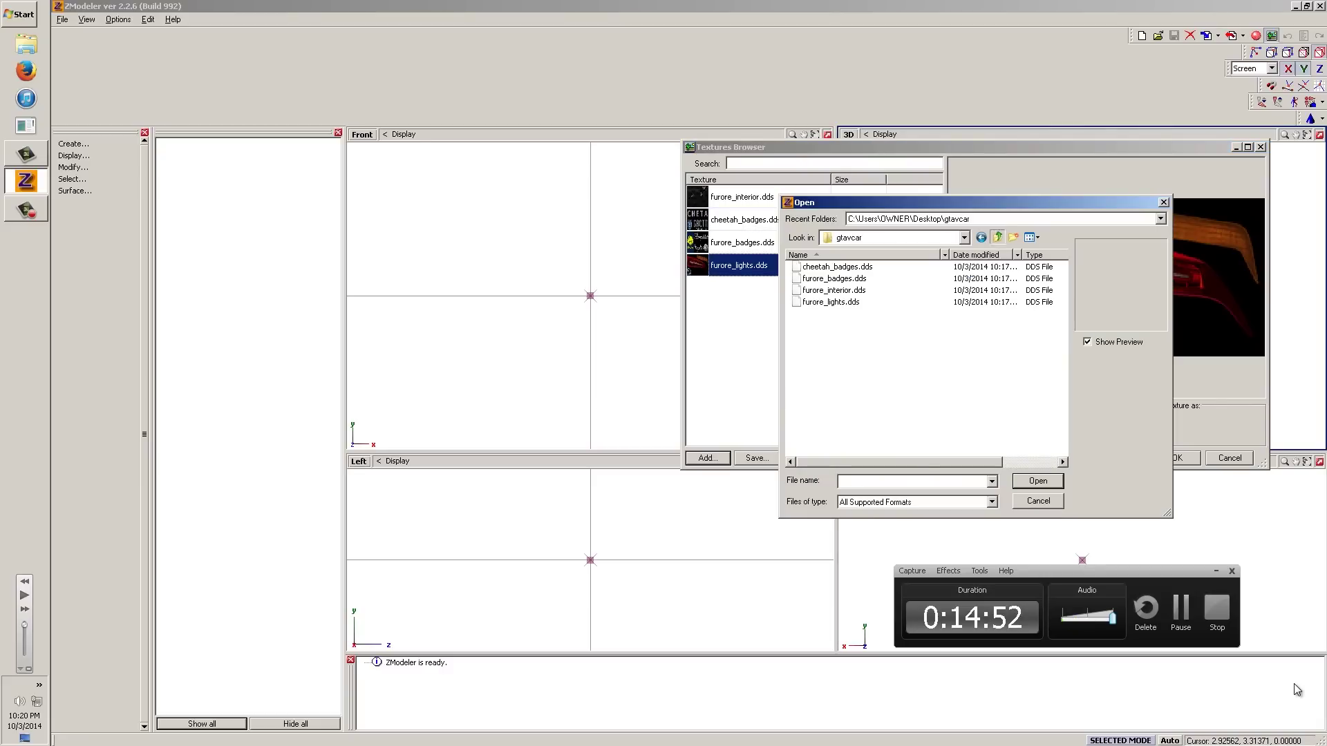
key("BackSpace")
key("Up")
key("Up")
key("Return")
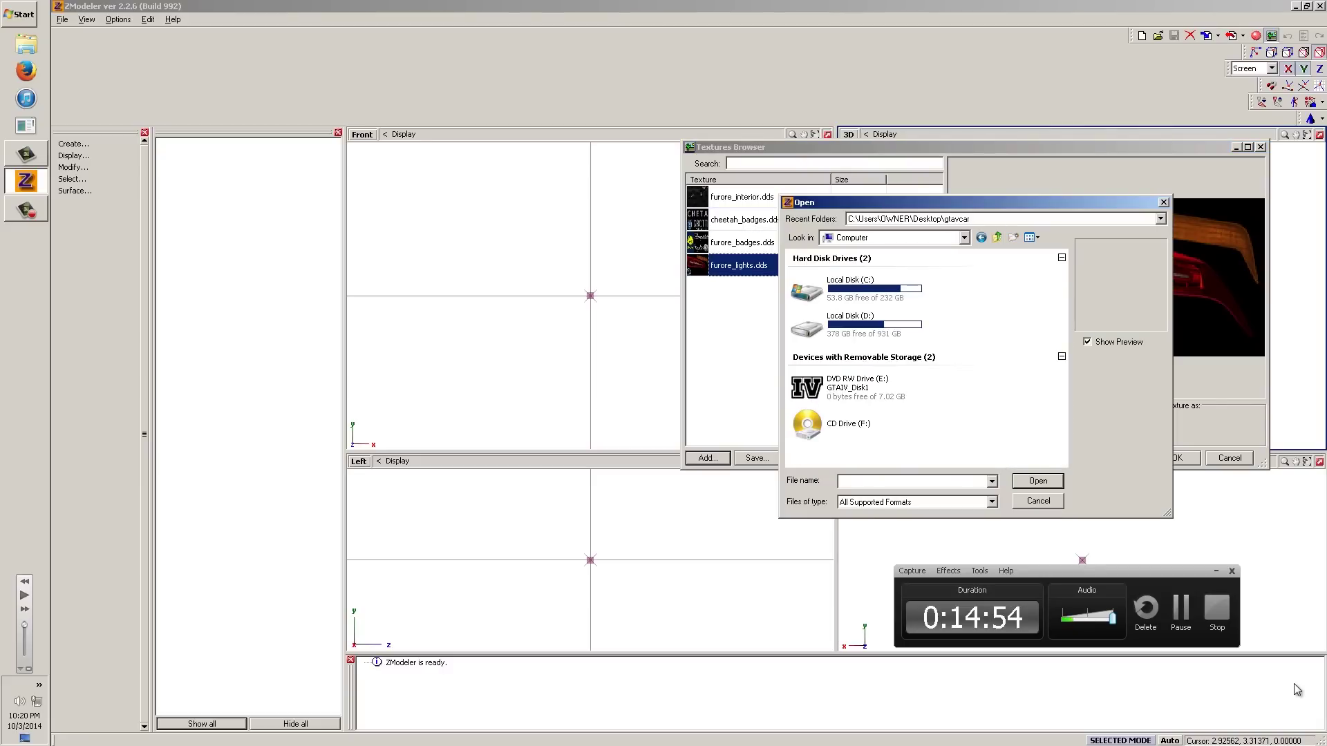
key("Down")
key("Return")
key("v")
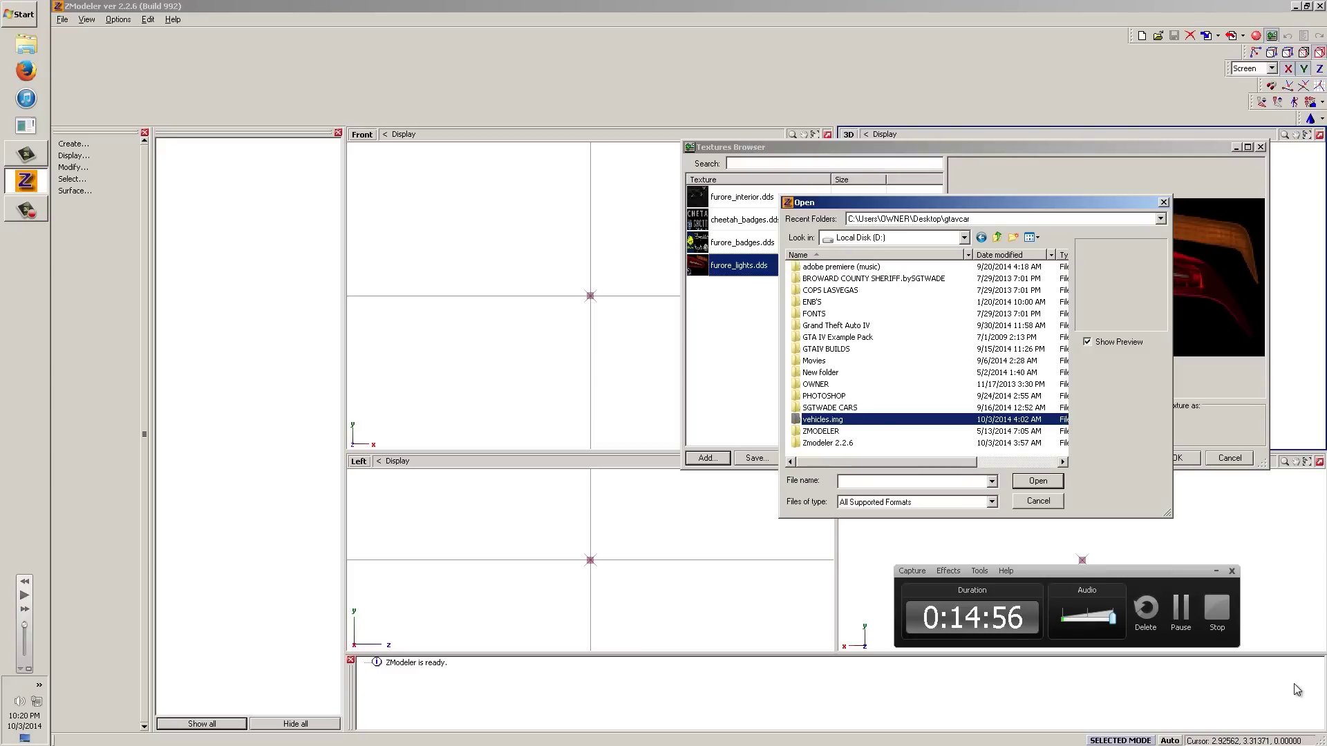
key("Down")
key("Return")
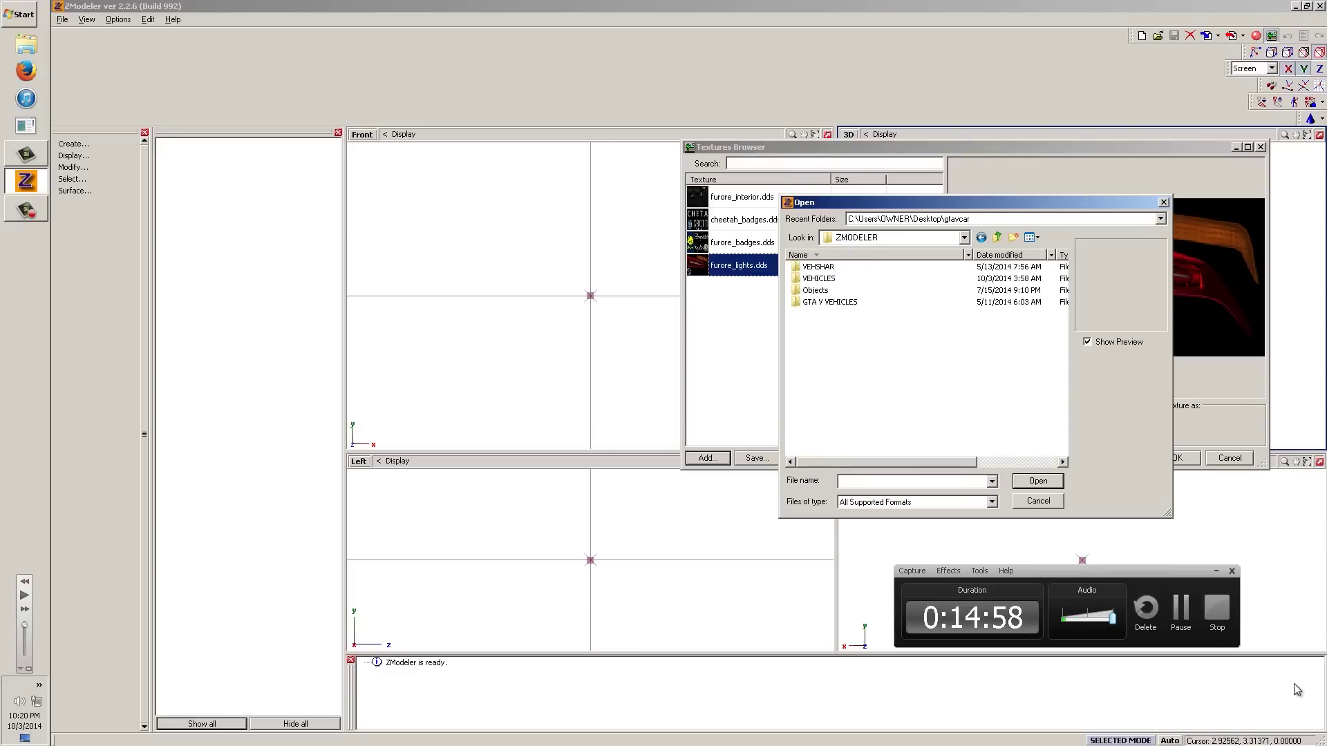
key("g")
key("Return")
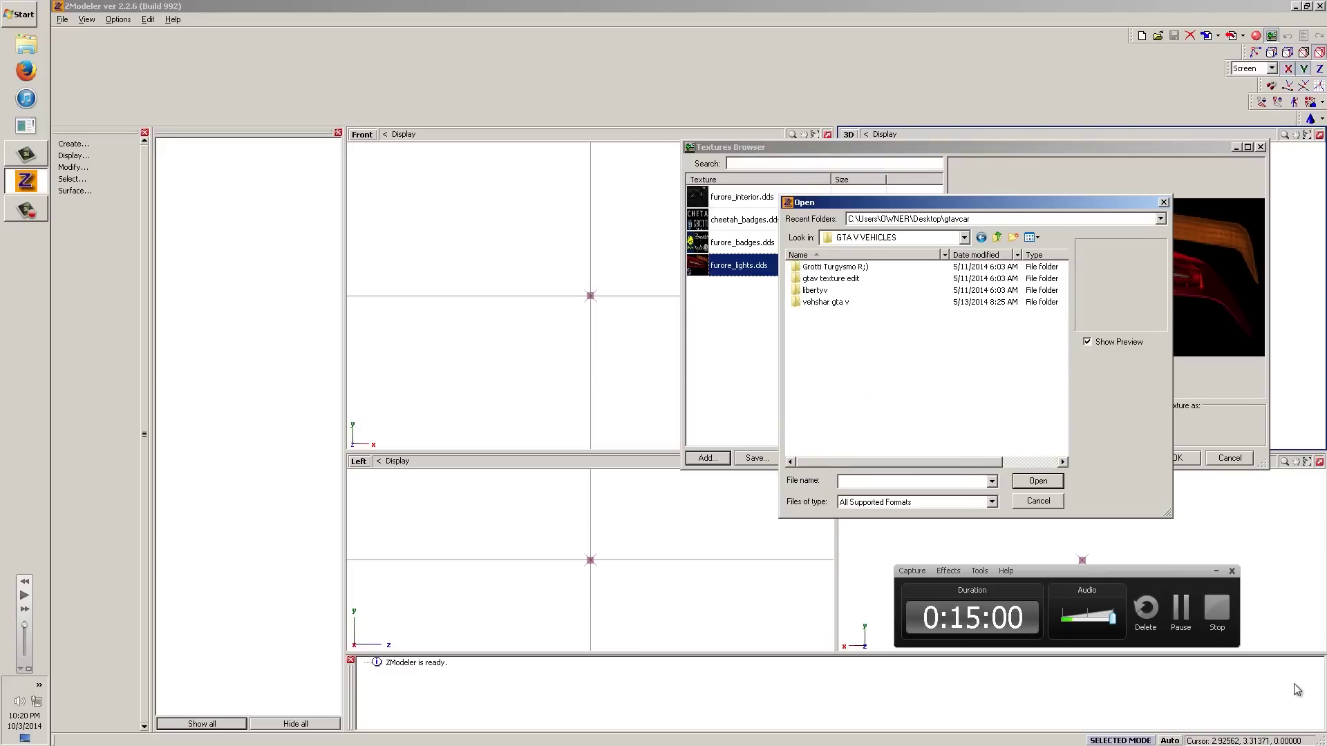
key("v")
key("Return")
Step: Add all DDS textures from the vehshar gta v folder and accept the Textures Browser
key("p")
scroll(1296, 689, "down", 5)
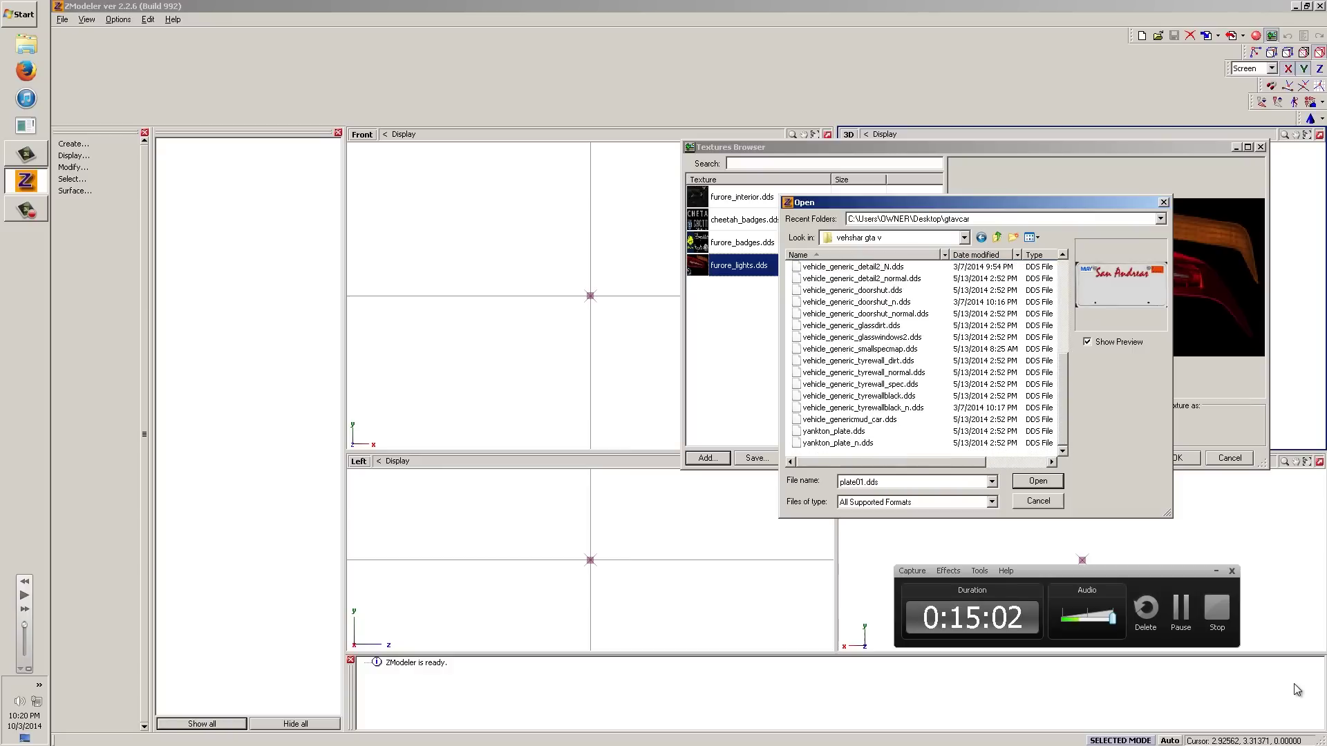
key("ctrl+a")
scroll(1296, 689, "up", 2)
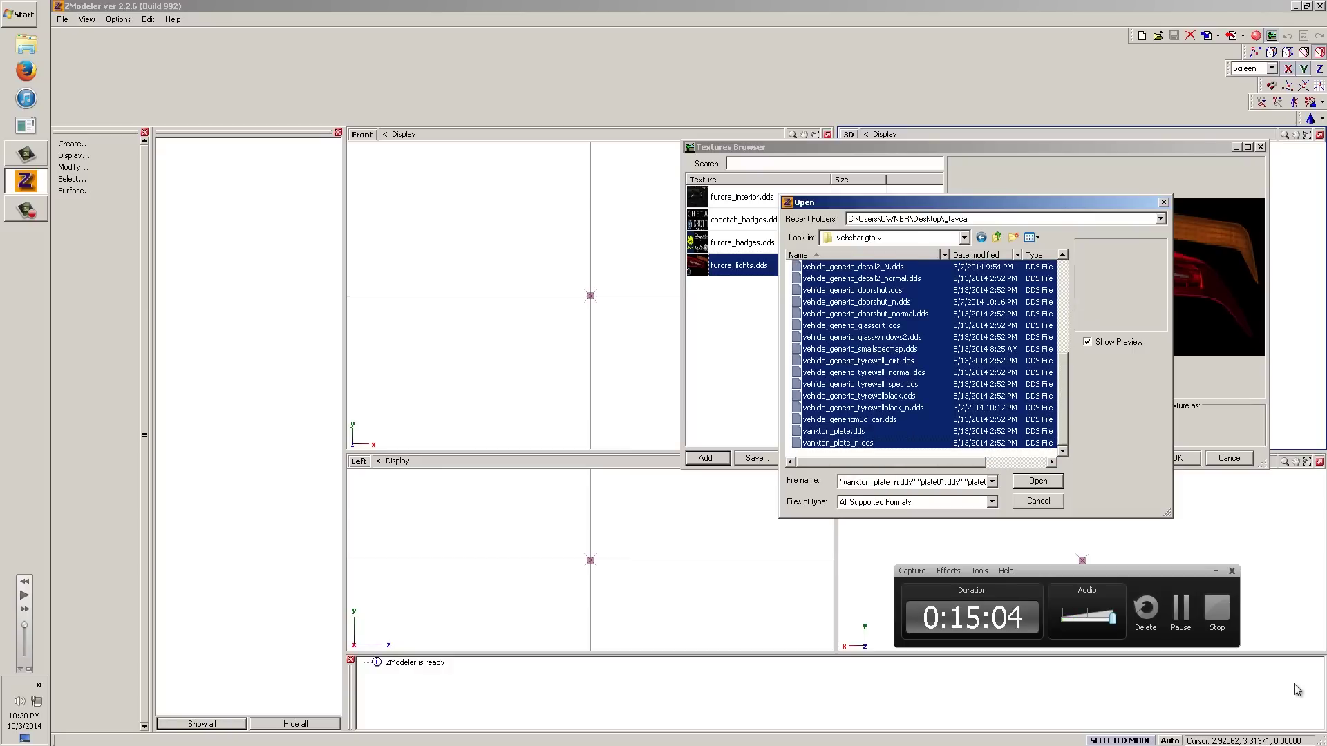
scroll(1296, 690, "up", 4)
scroll(1296, 690, "down", 5)
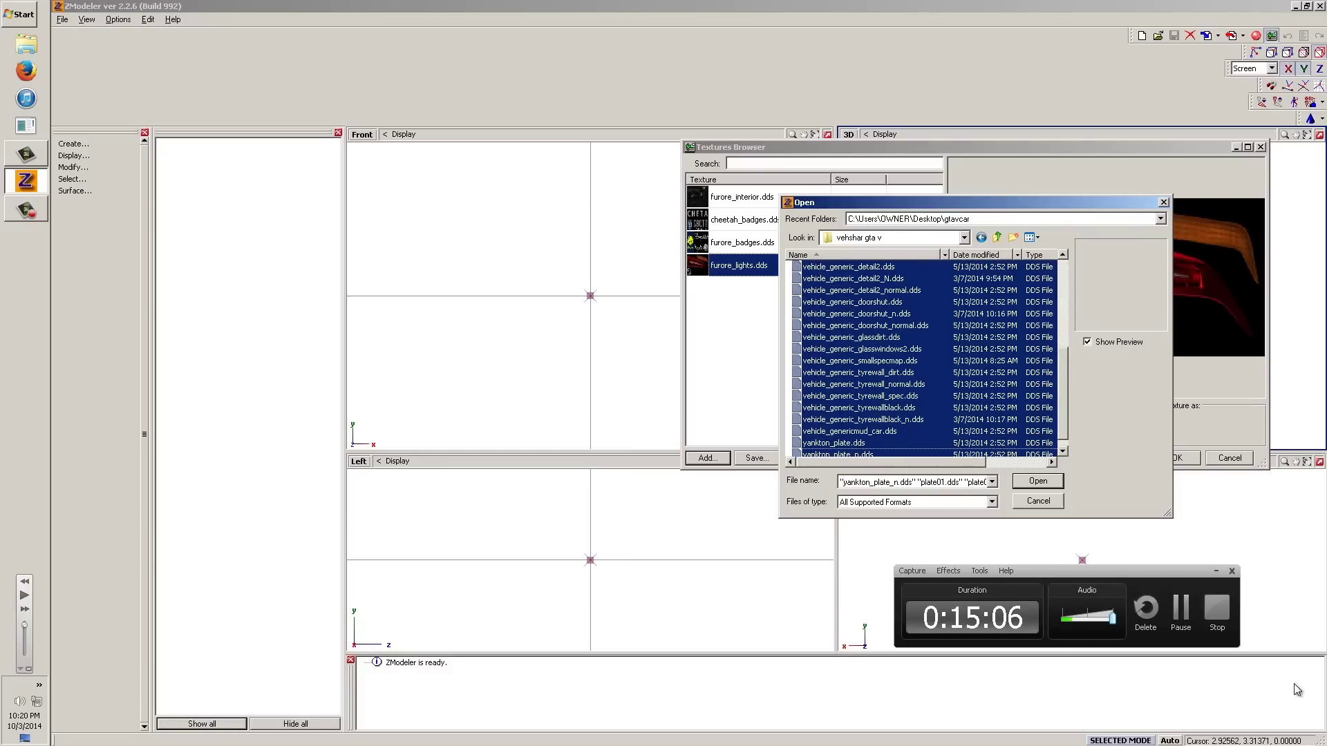
key("Return")
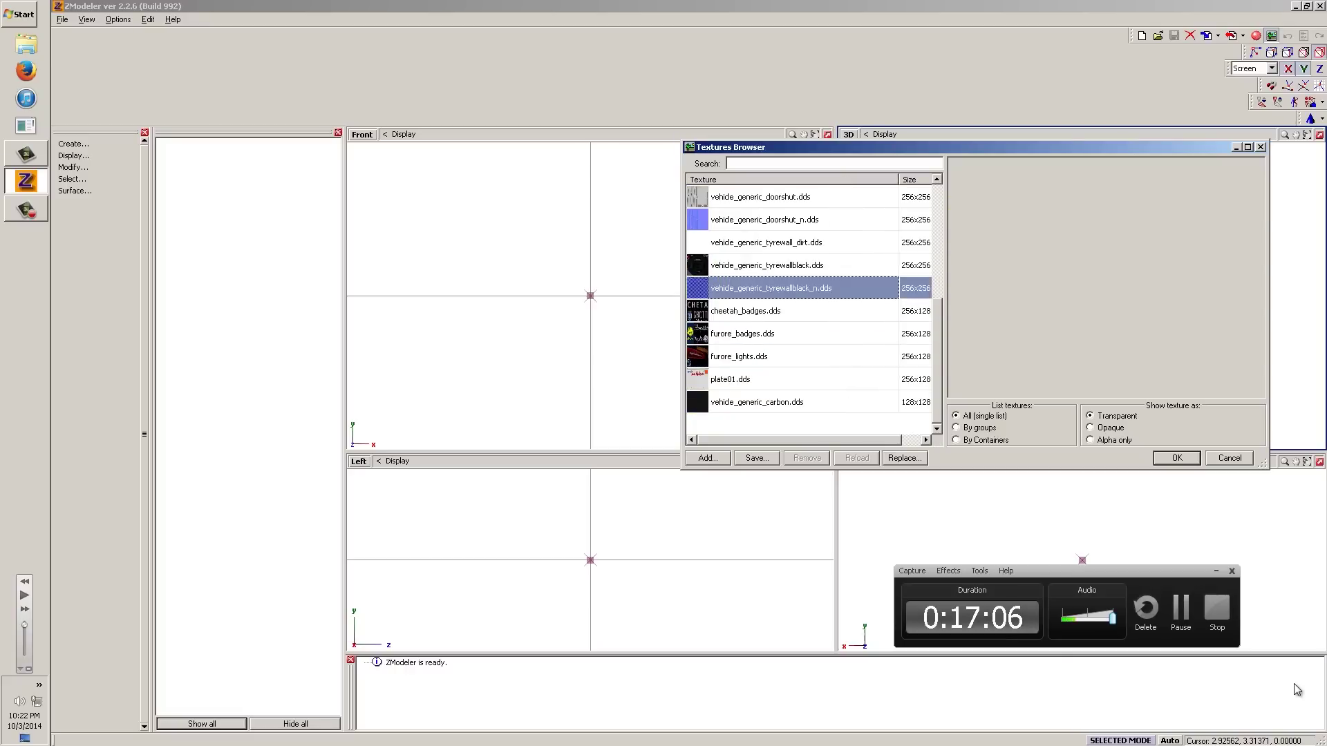
key("End")
key("Return")
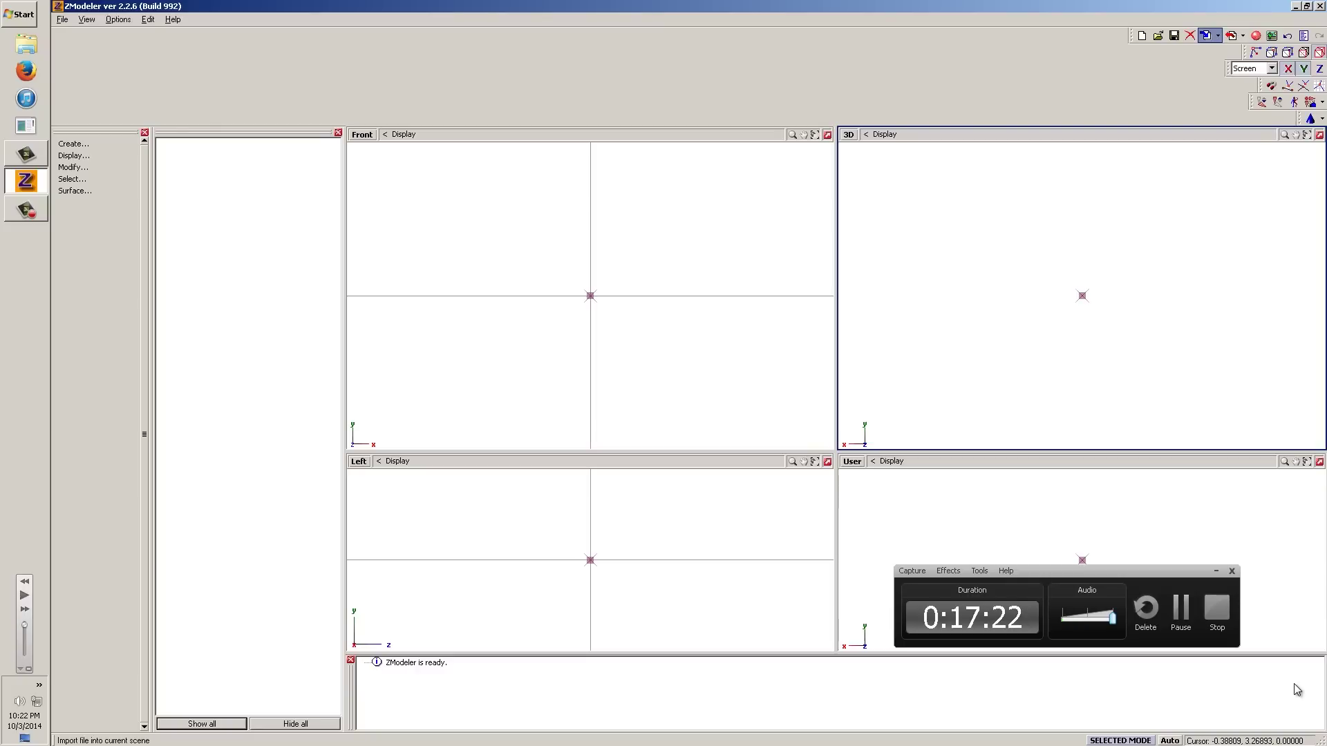
Step: Start importing a file into the scene and open the gtavcar folder on the Desktop
left_click(1205, 35)
left_click(711, 255)
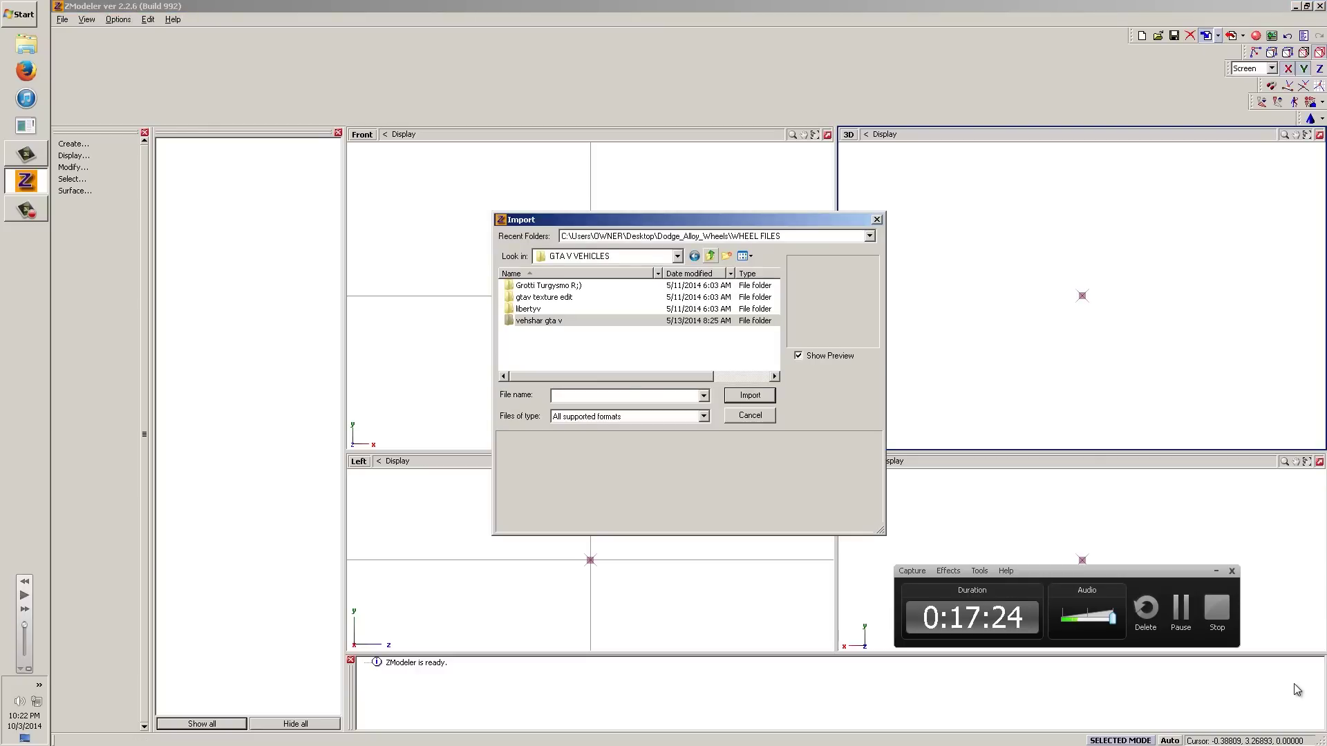
left_click(710, 256)
left_click(710, 255)
left_click(710, 255)
left_click(710, 256)
left_click(554, 330)
scroll(554, 329, "down", 3)
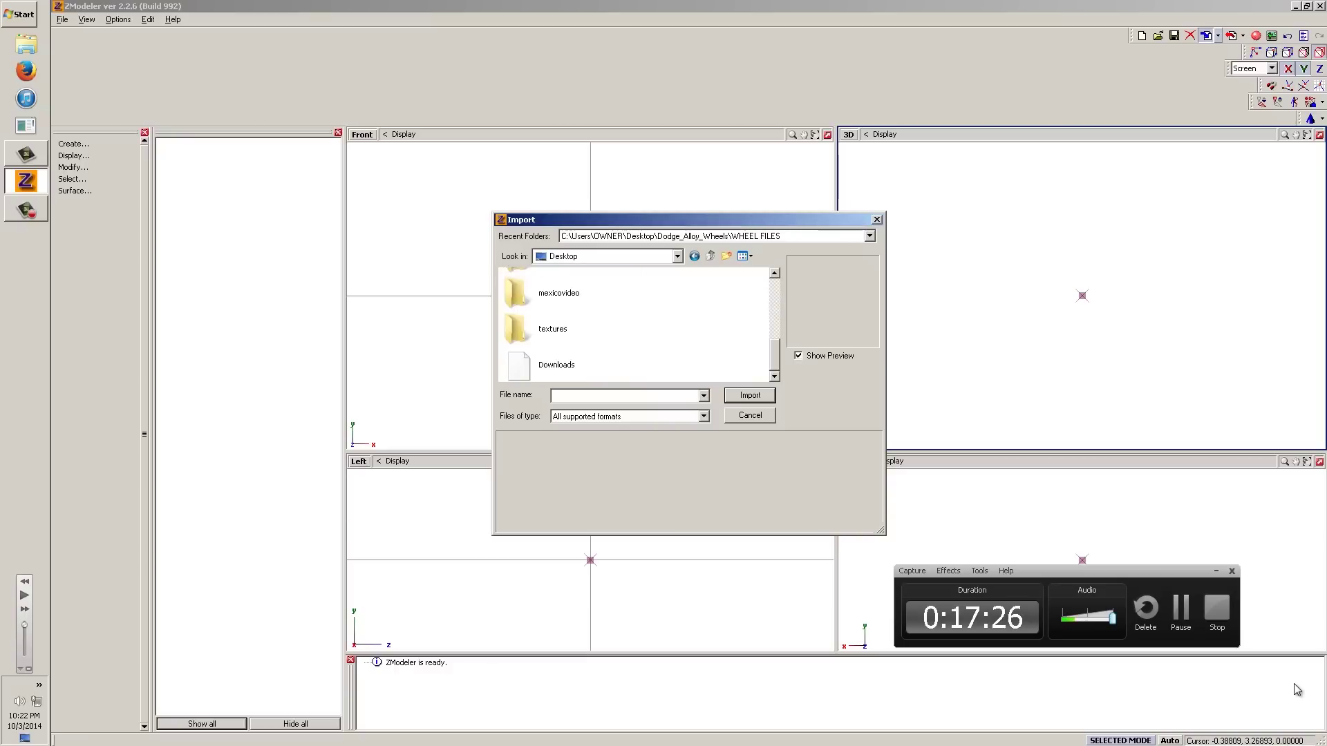
scroll(555, 329, "up", 2)
scroll(555, 329, "down", 1)
left_click(555, 331)
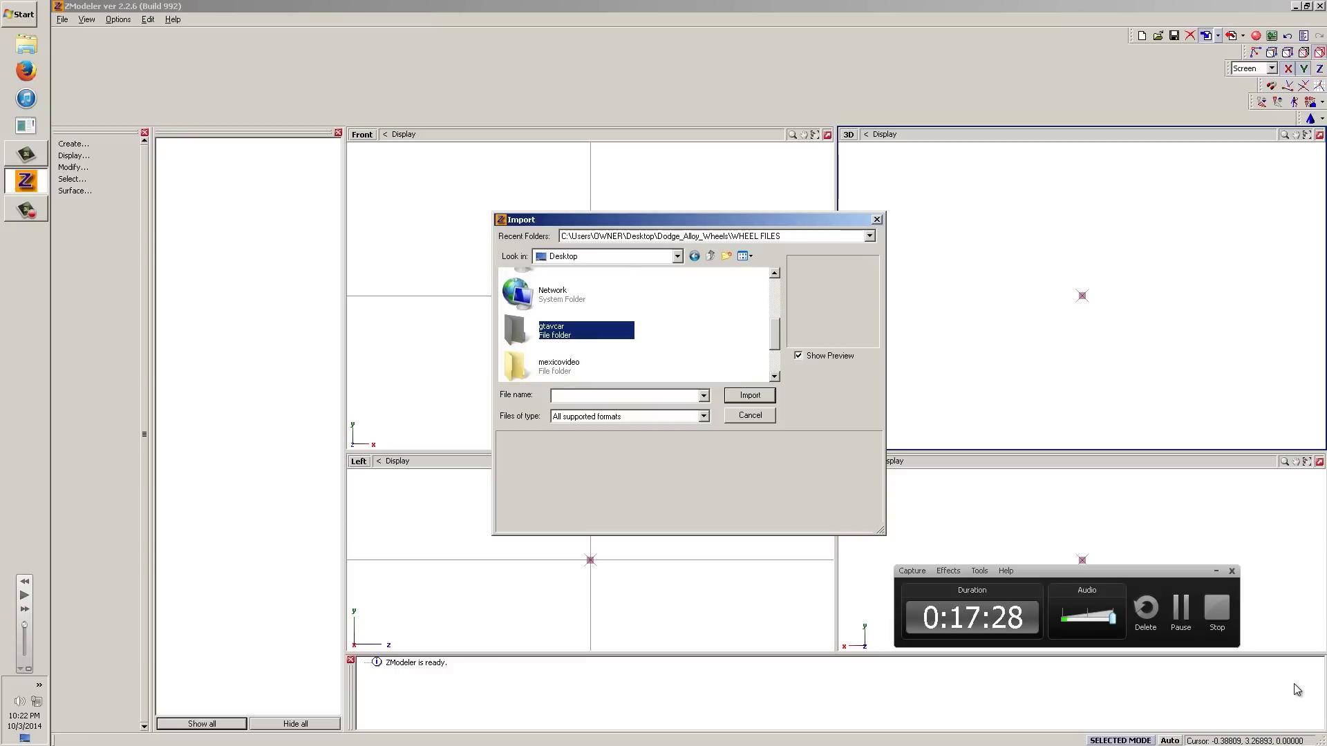
key("Return")
Step: Import furoregt.obj with No mesh split and Use Materials (*.MTL) enabled
key("Down")
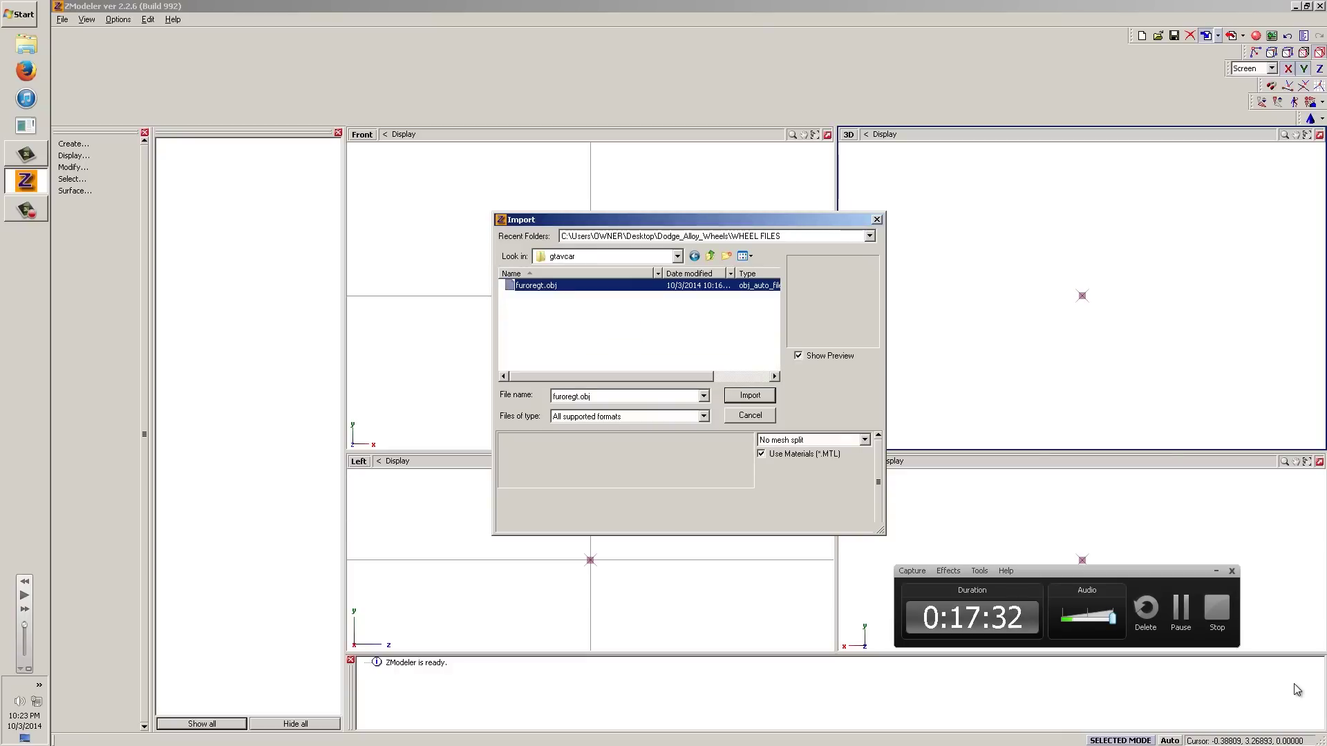
key("Tab")
key("alt+Down")
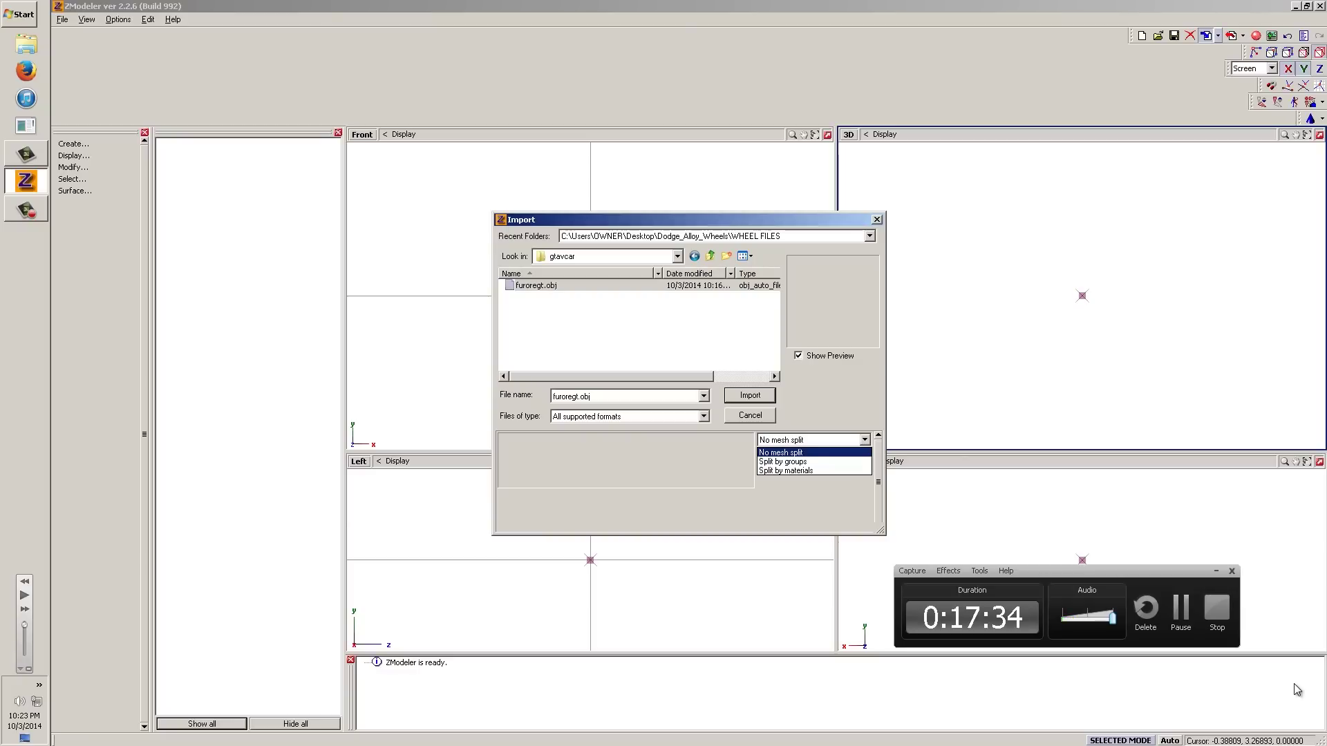
key("Return")
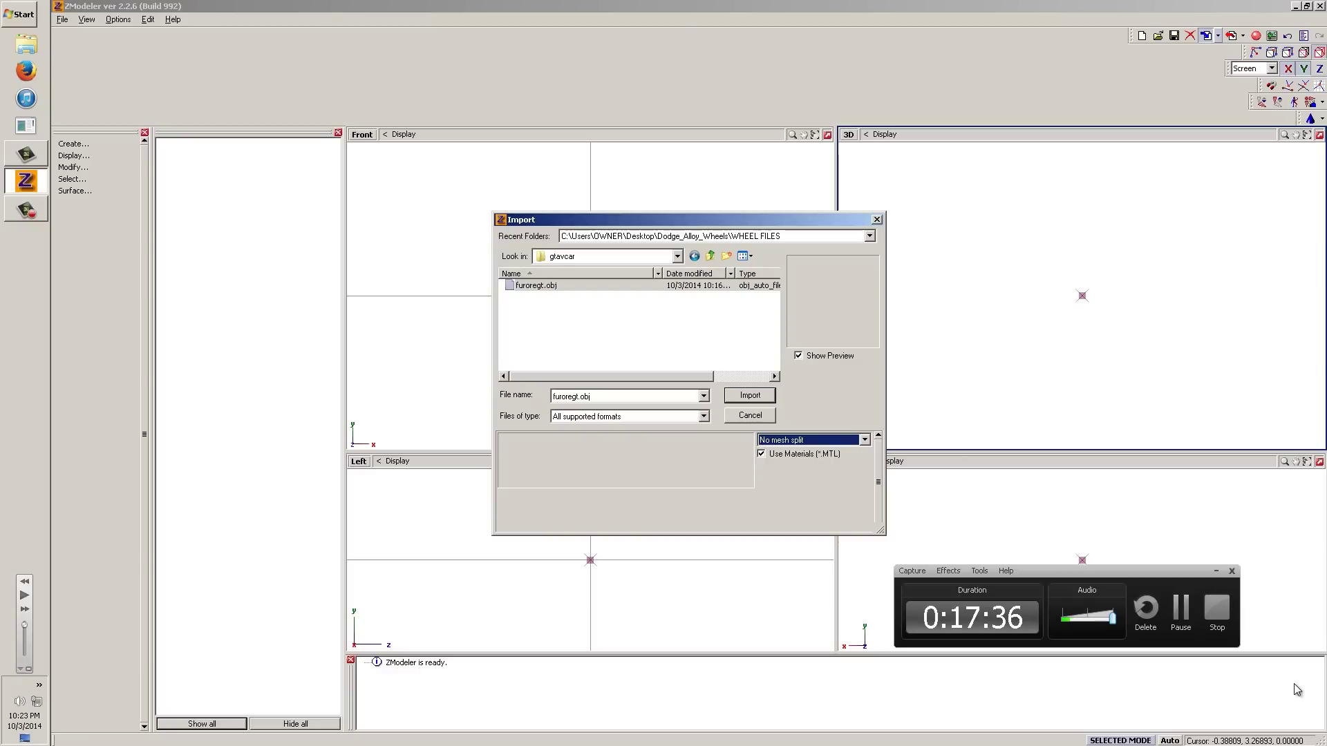
key("Return")
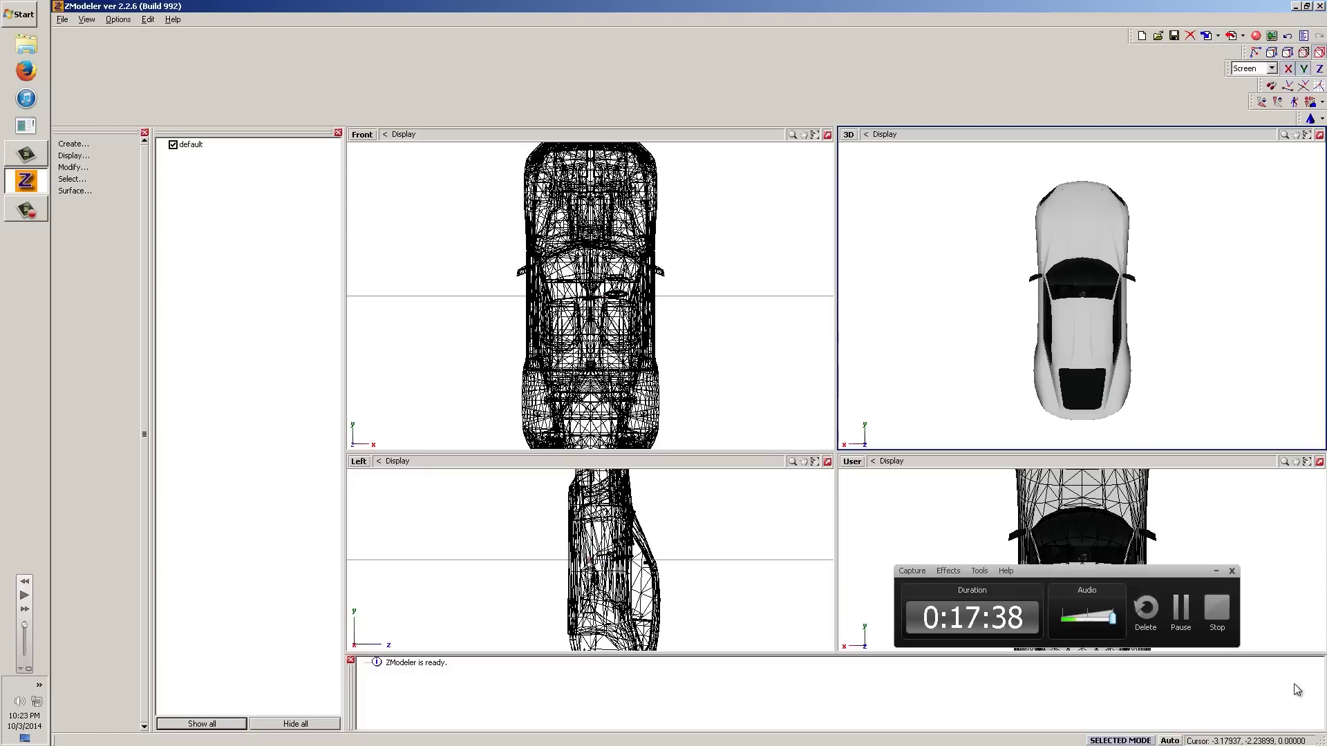
mouse_move(1150, 391)
left_mouse_down()
mouse_move(1085, 298)
mouse_move(1112, 331)
mouse_move(1078, 369)
left_mouse_up()
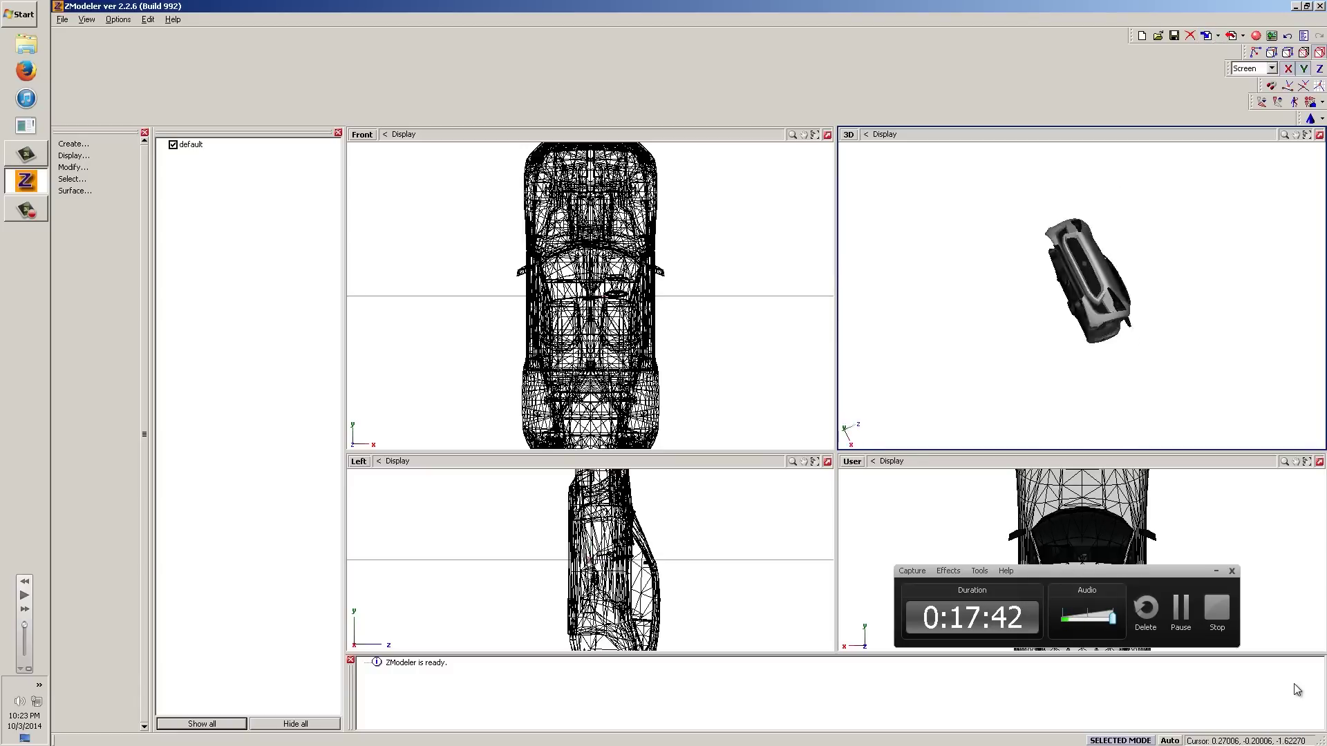